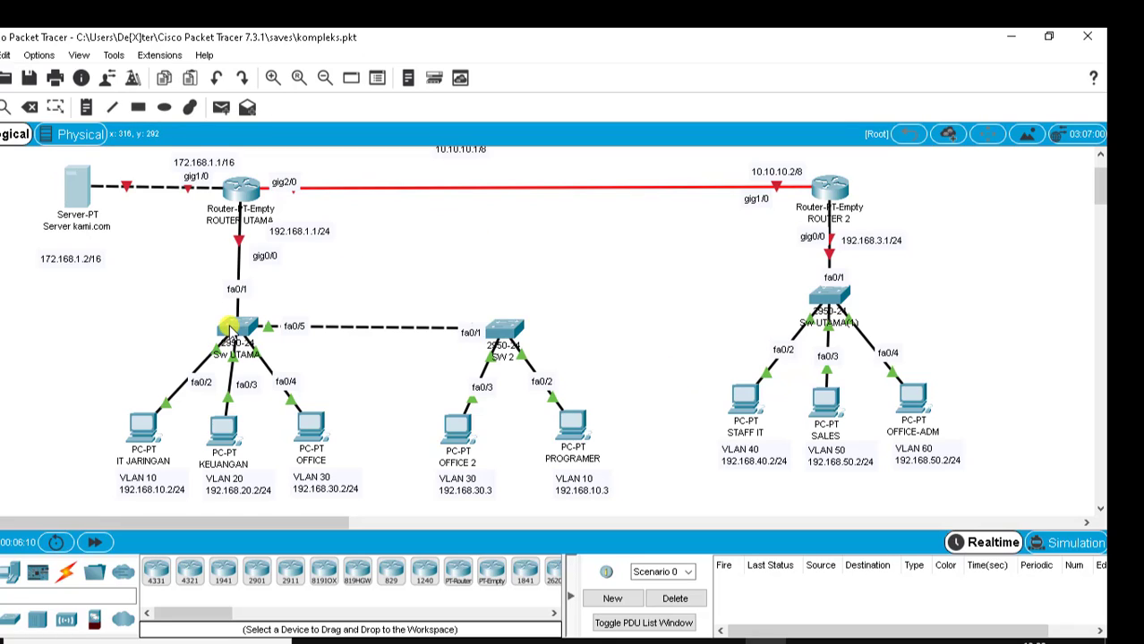
Open the command line interface of the Sw UTAMA switch and start a console session.
mouse_move(229, 328)
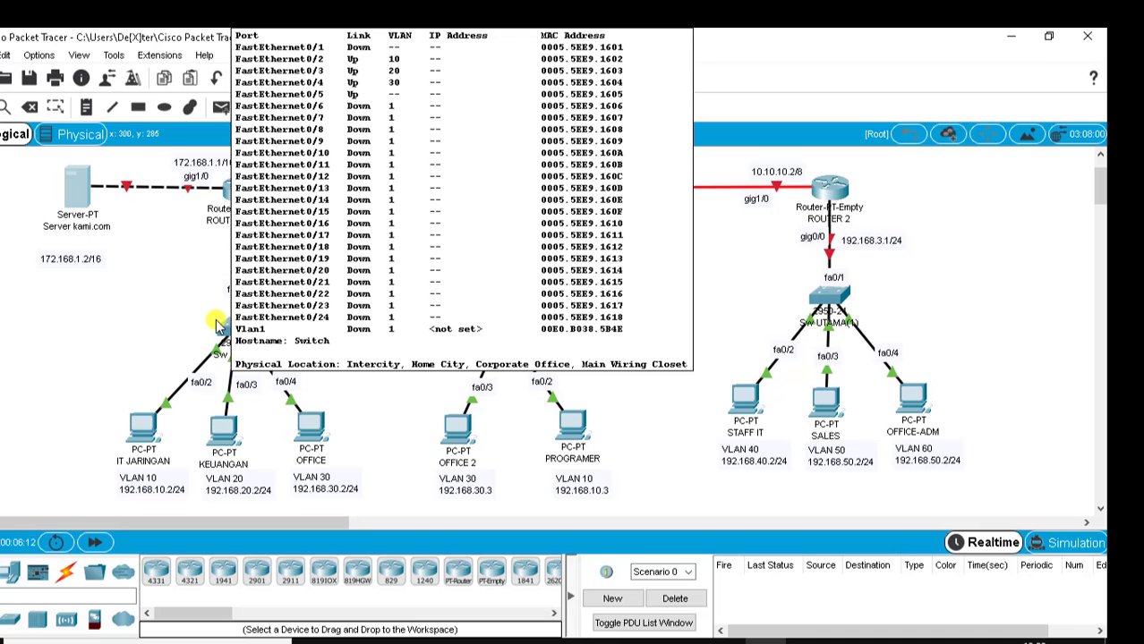
double_click(225, 324)
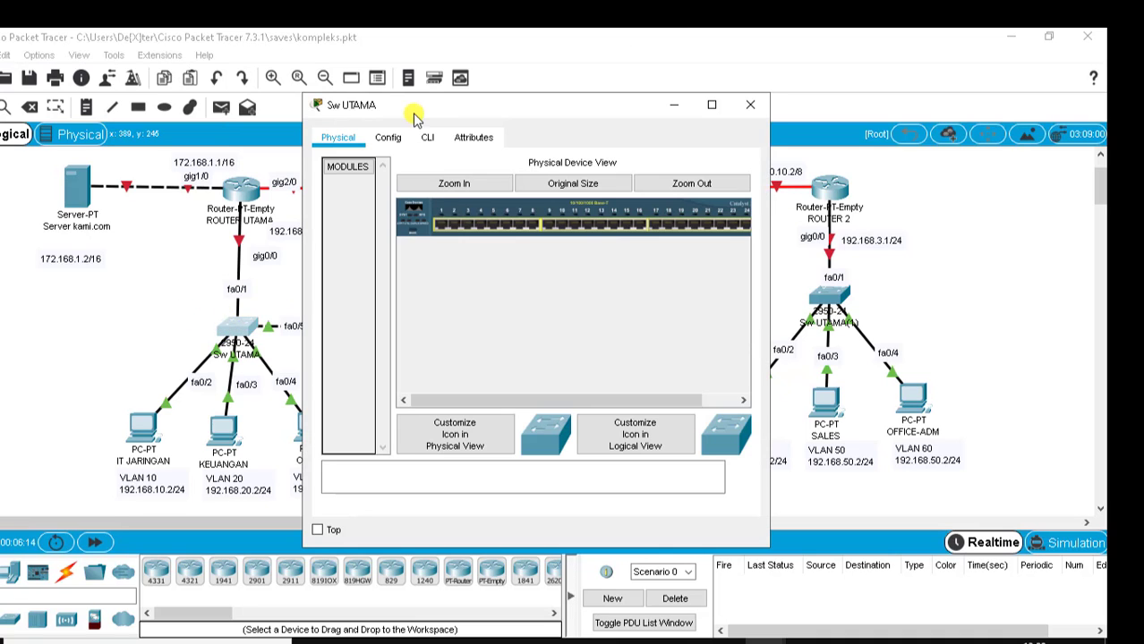
left_click(427, 137)
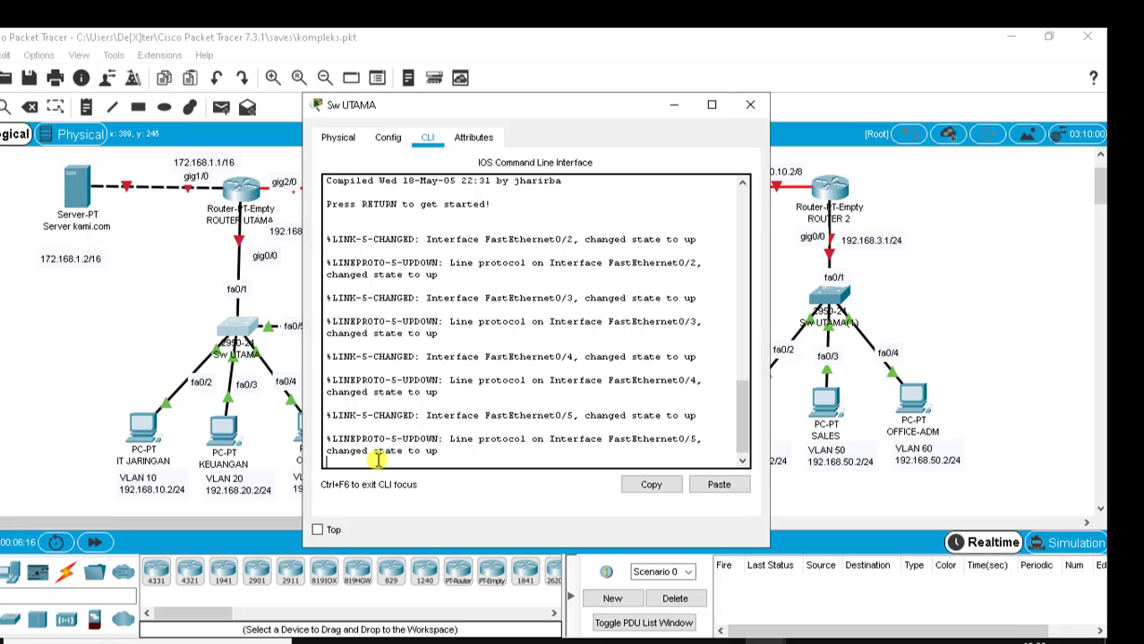
key("Return")
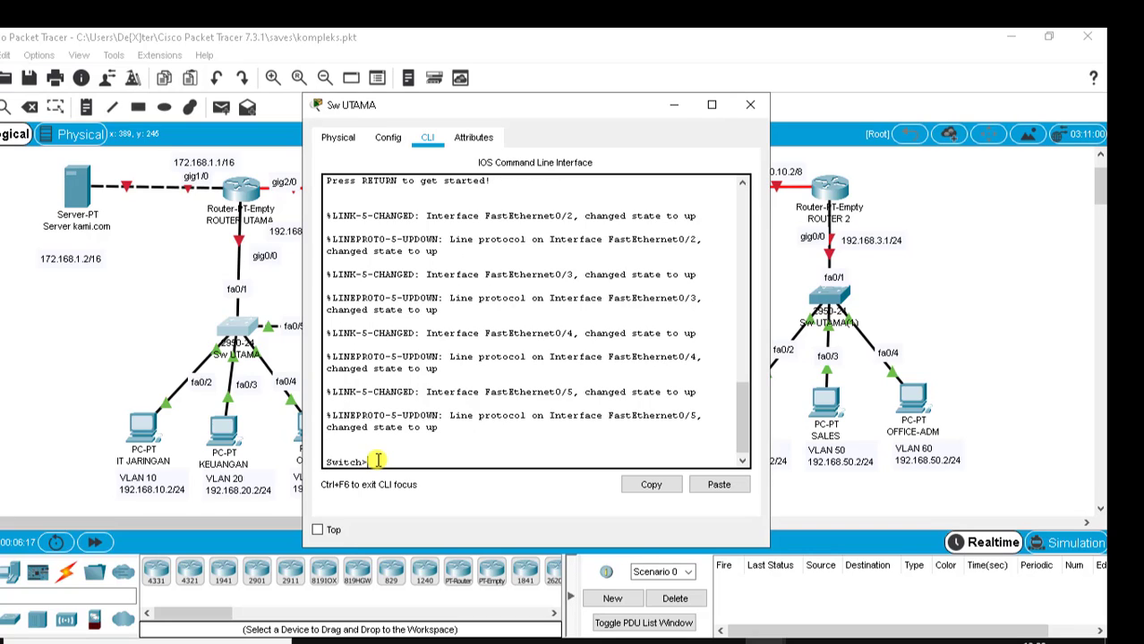
Enter privileged mode with enable, and enter global configuration mode with configure t on Sw UTAMA.
type("ena")
key("Tab")
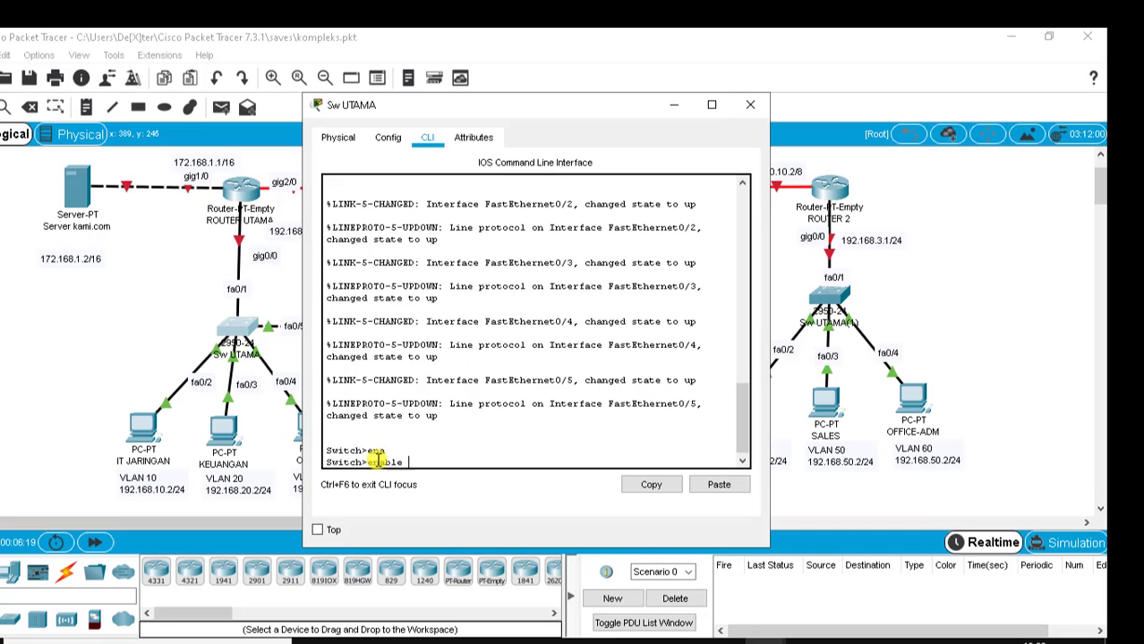
key("Return")
type("conf")
key("Tab")
type("t")
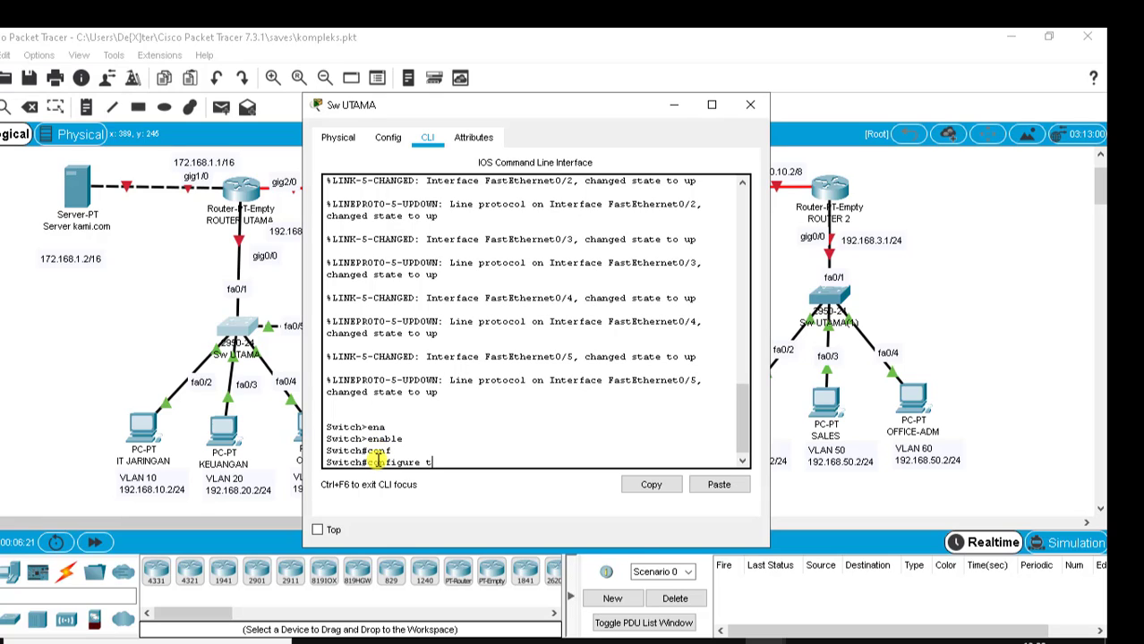
key("Return")
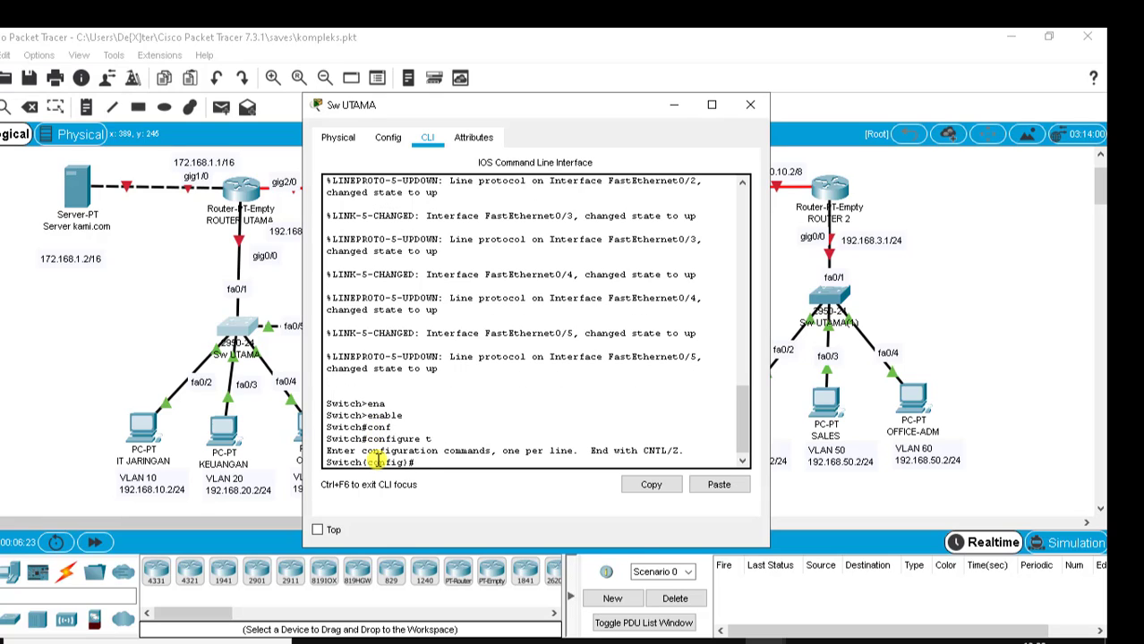
Create VLAN 10 on Sw UTAMA and name it IT, keeping the network diagram of that switch in view.
left_click_drag(500, 111, 653, 91)
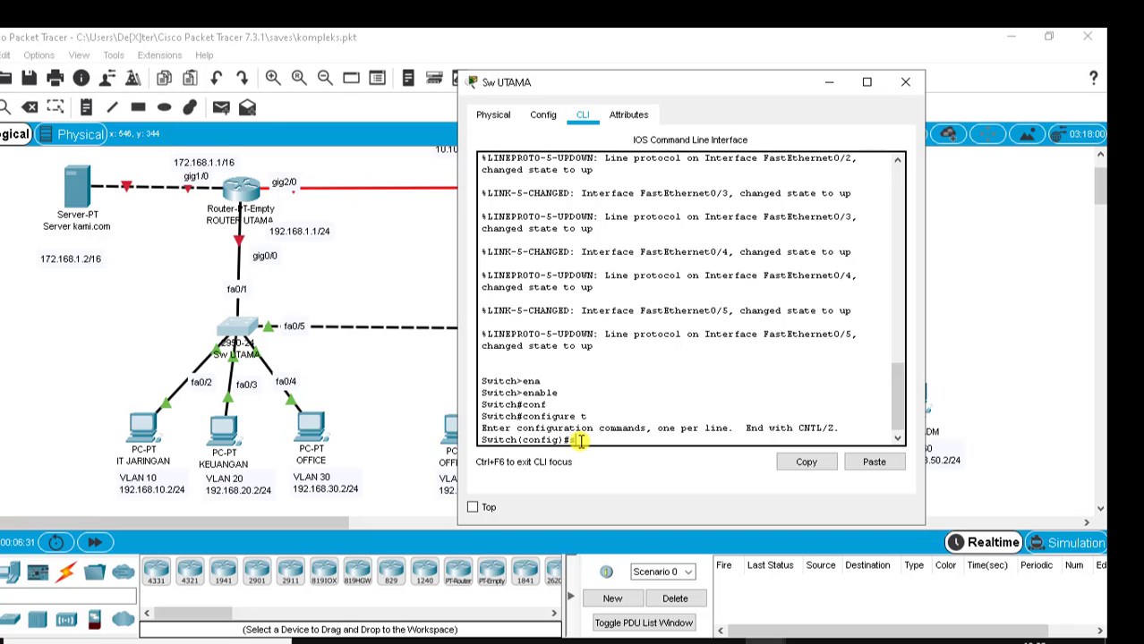
type("vka")
key("Return")
type("vla")
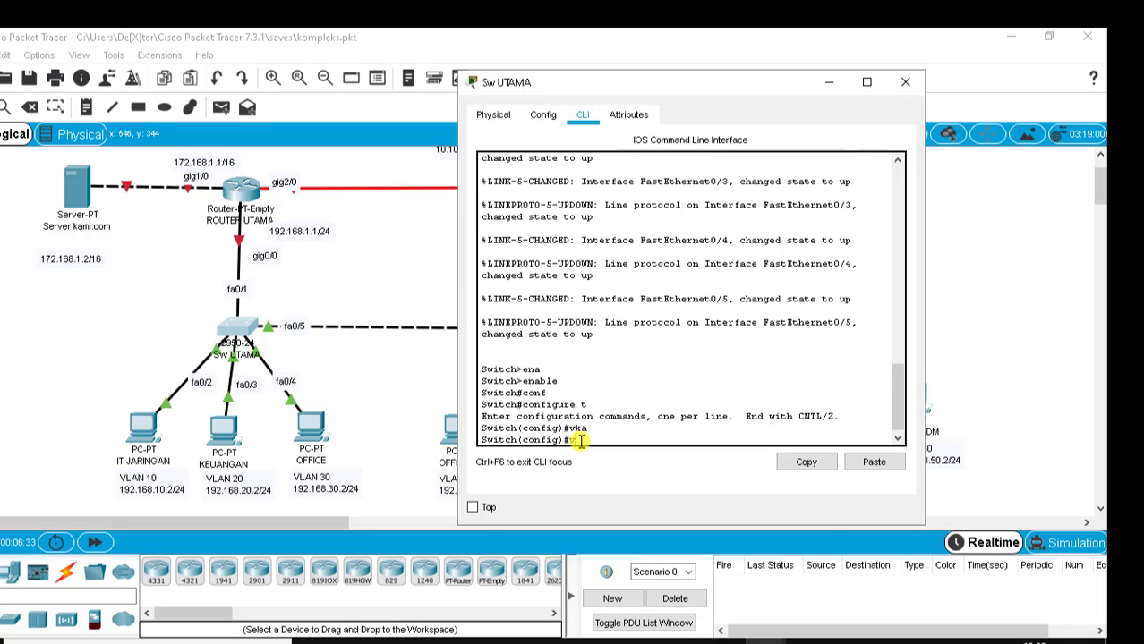
key("Return")
type("vlan 10")
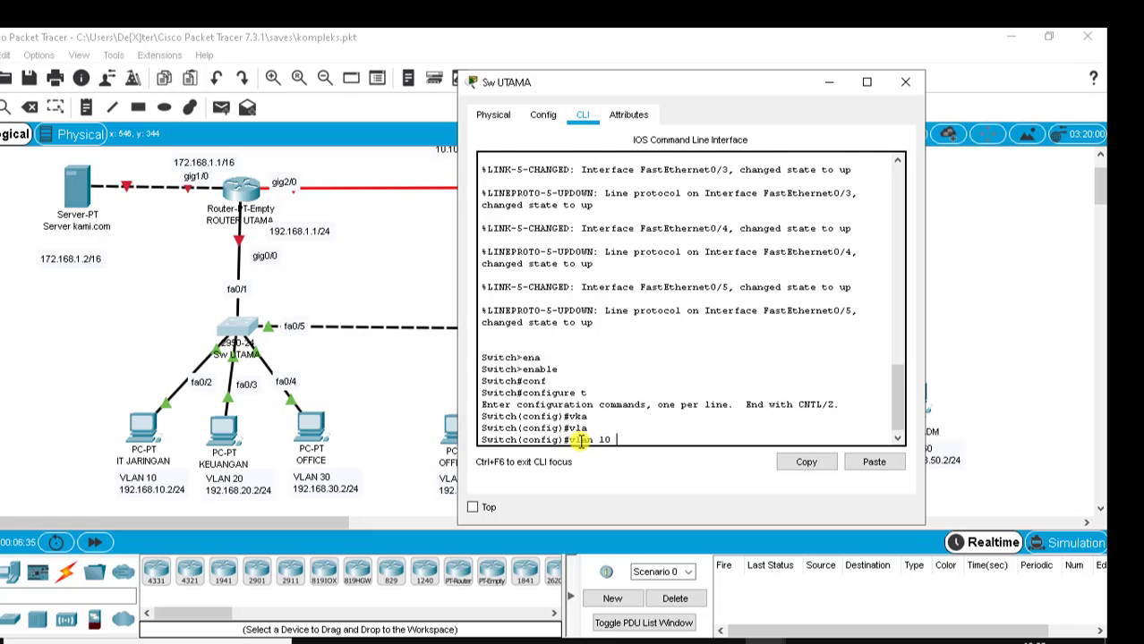
key("Return")
type("nam")
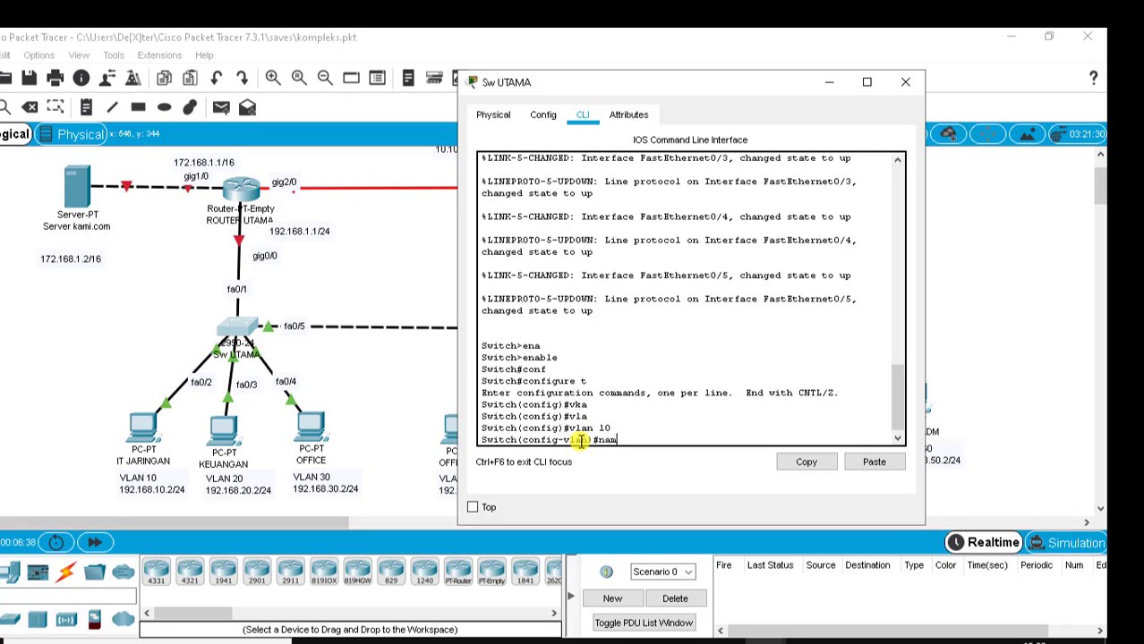
type("e IT")
key("Return")
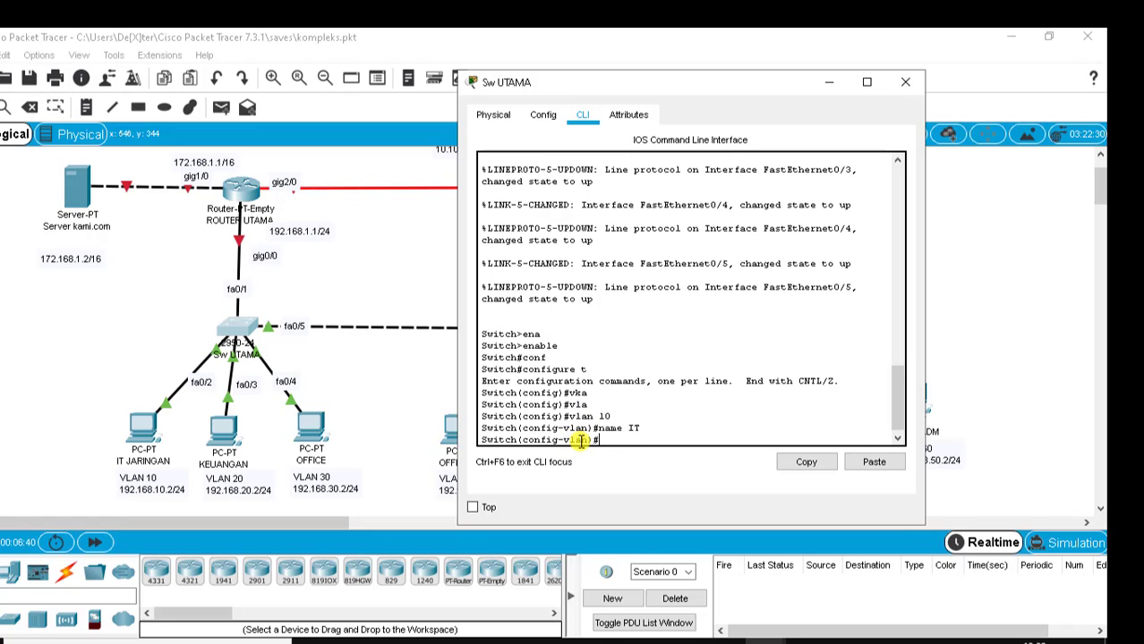
Create VLAN 20 on Sw UTAMA and name it KEUANGAN.
type("vlan 20")
key("Return")
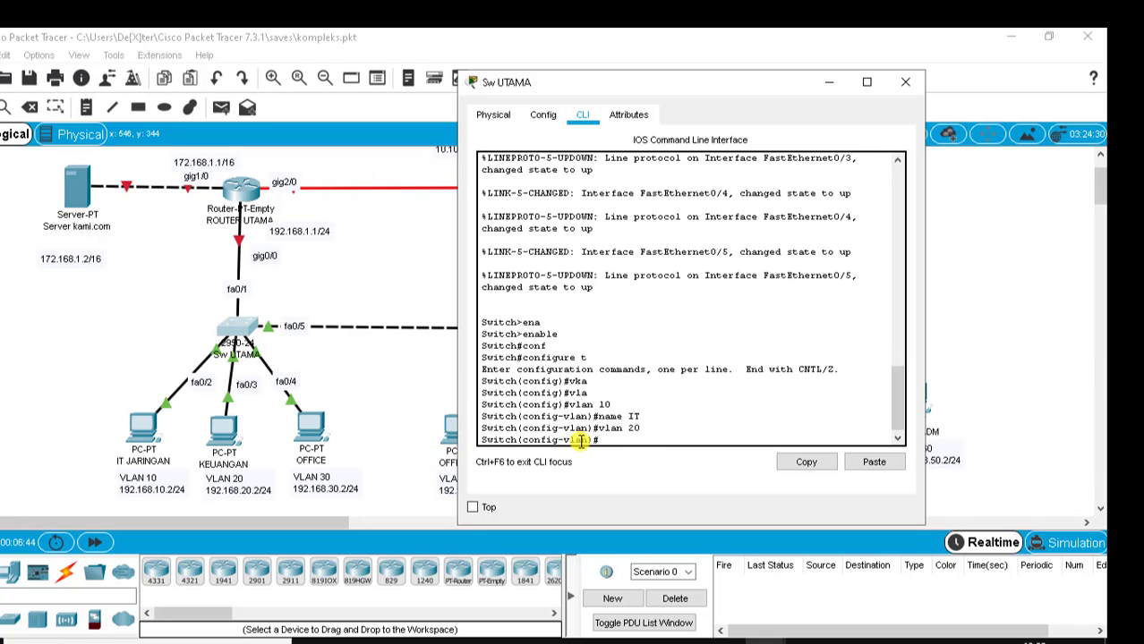
type("name KEUANGAN")
key("Return")
Create VLAN 30 on Sw UTAMA with the name OFFICE, and return to global configuration mode.
type("vlan)#vlan")
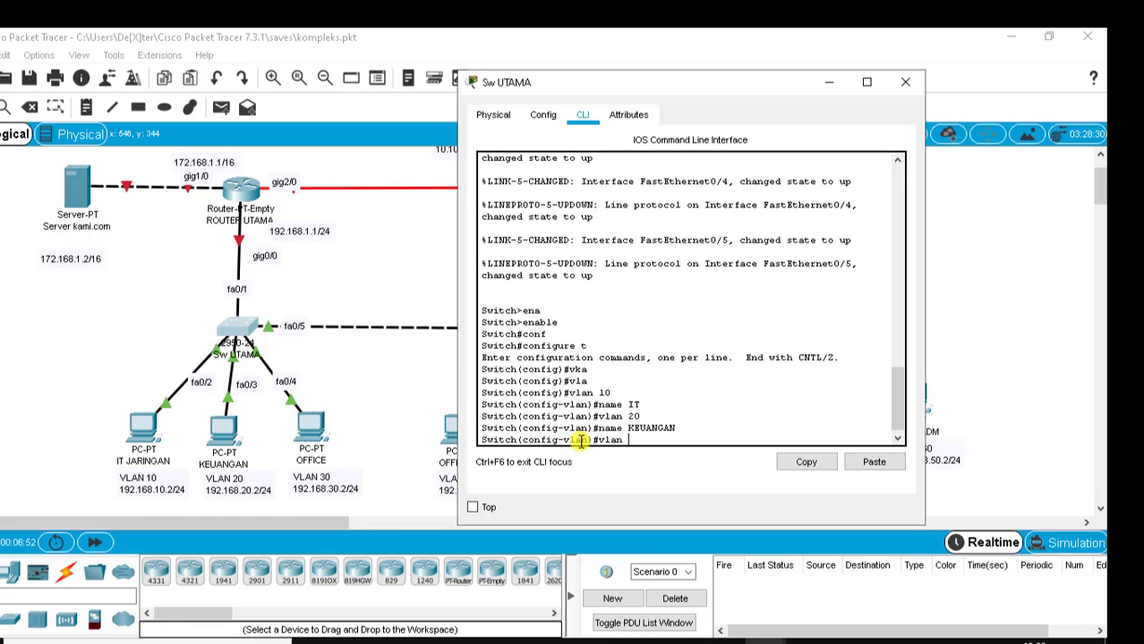
type(" 30")
key("Return")
type("name")
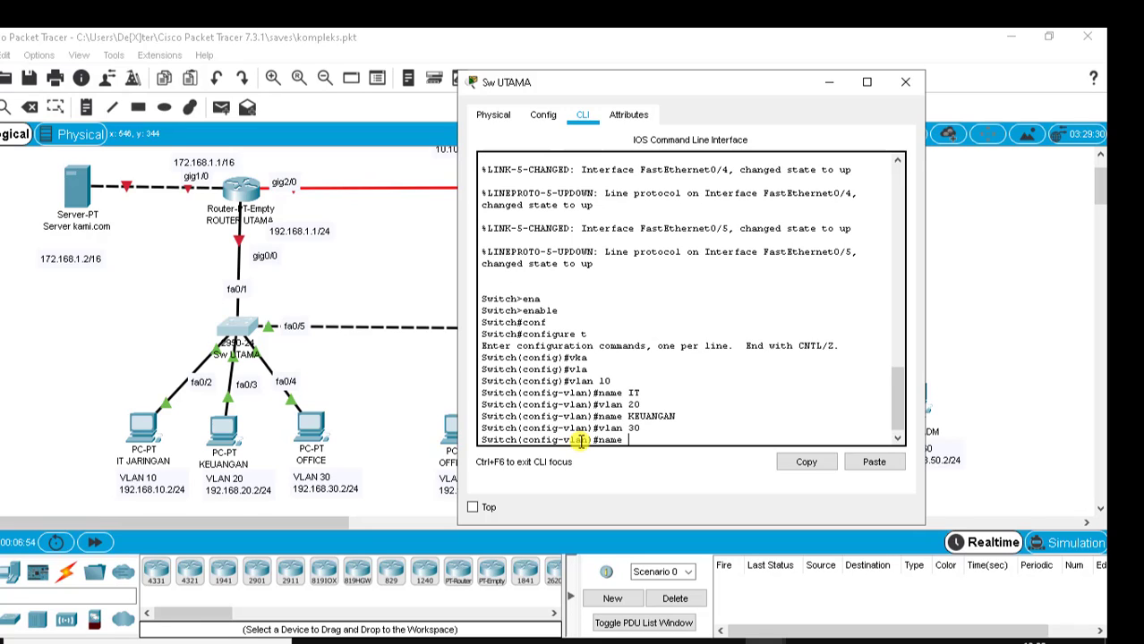
type(" OFFICE")
key("Return")
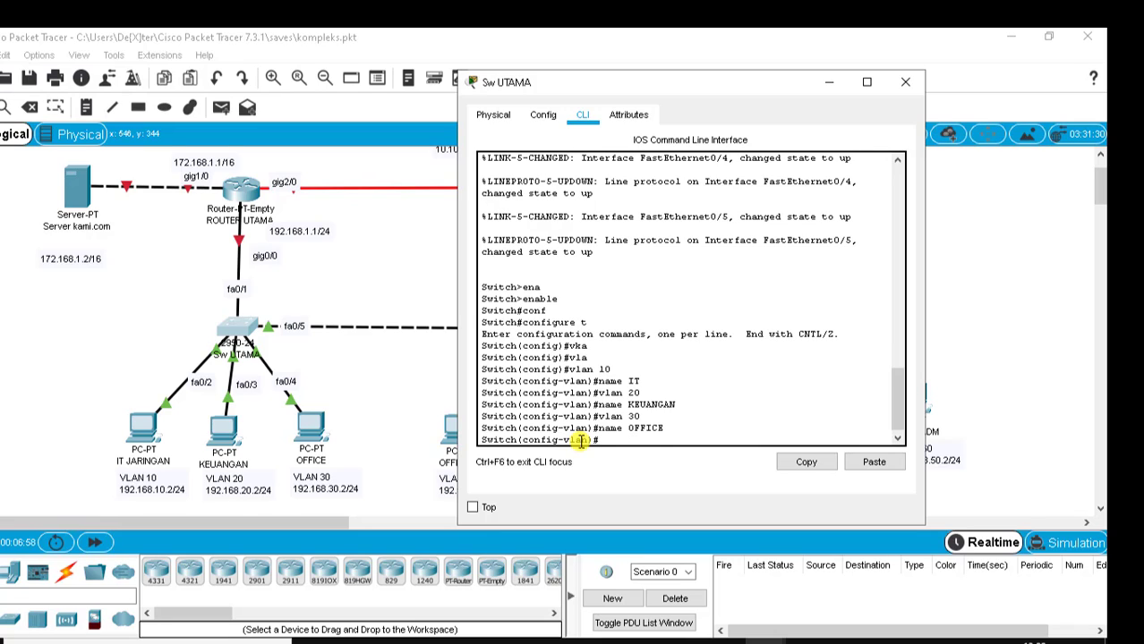
type("ex")
key("Return")
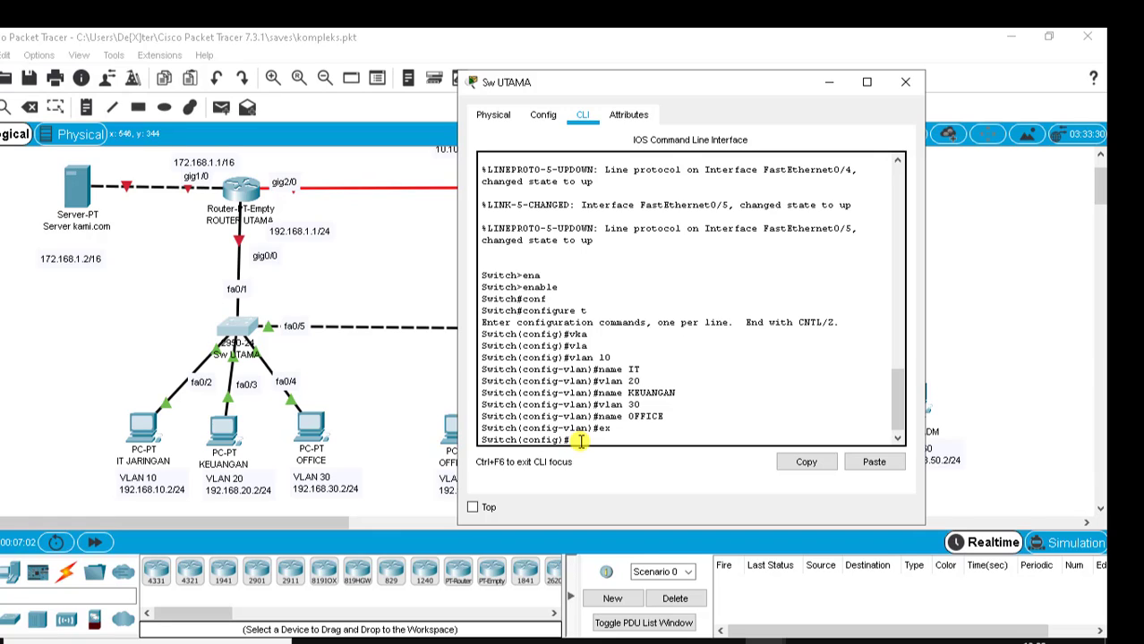
Set interface fastEthernet 0/1 of Sw UTAMA to switchport mode trunk, and exit the interface configuration.
type("inter")
key("Tab")
type("f")
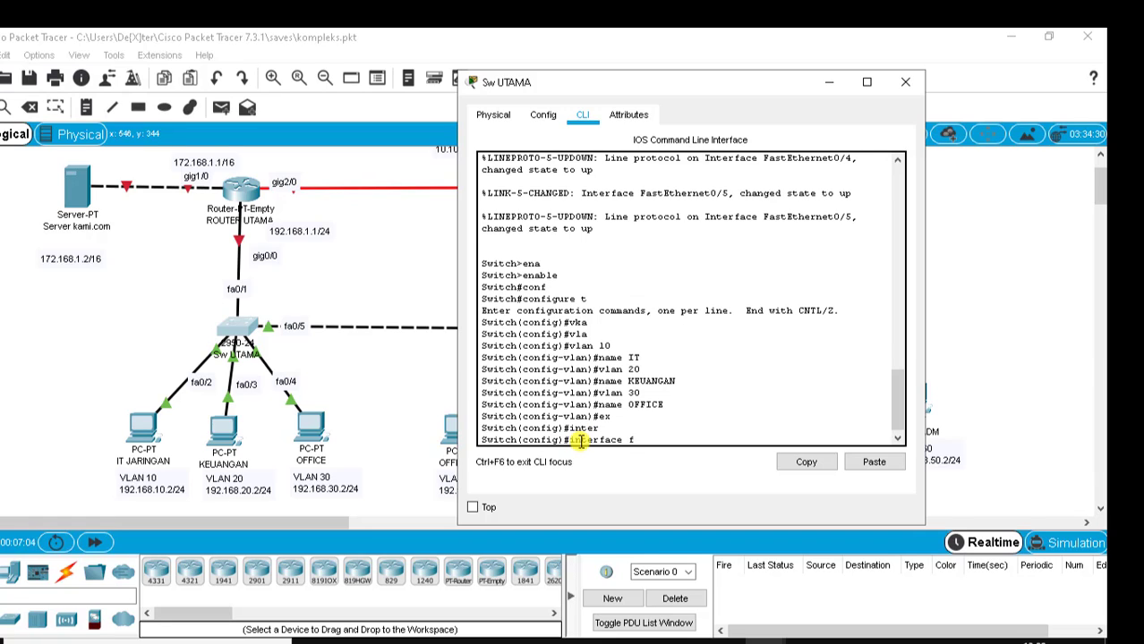
type("a")
key("Tab")
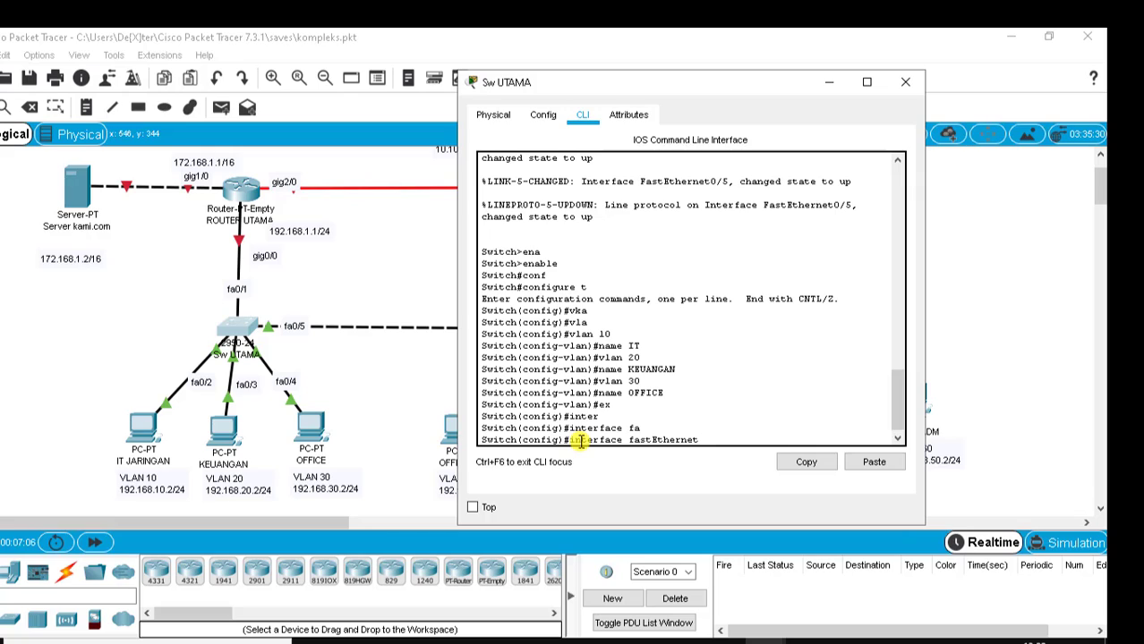
type("0/1")
key("Return")
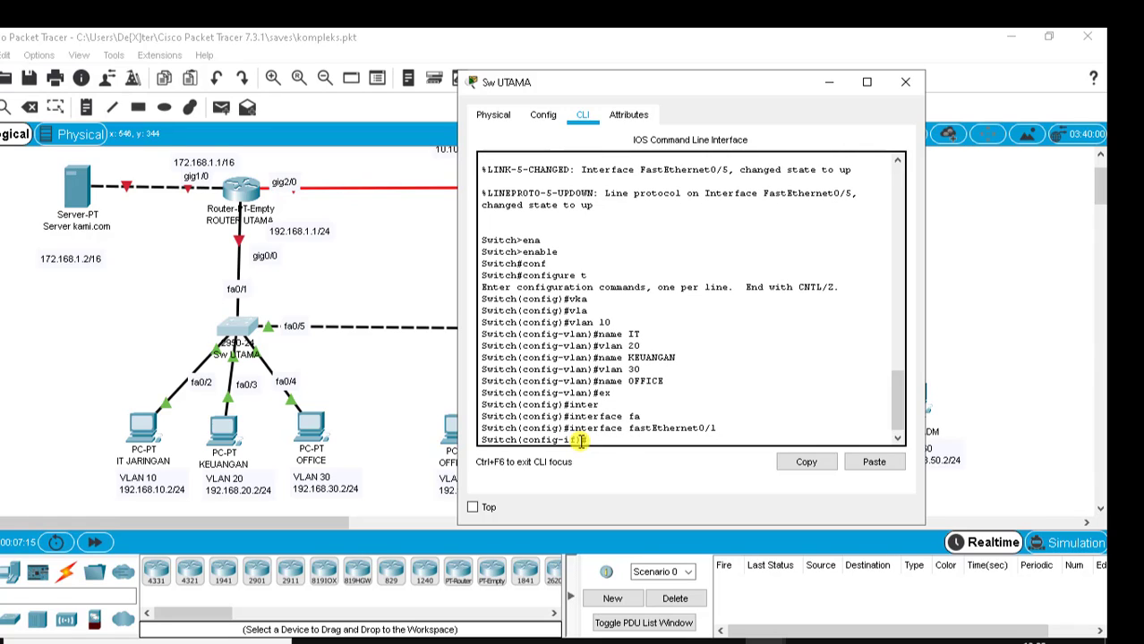
type("sw")
key("Tab")
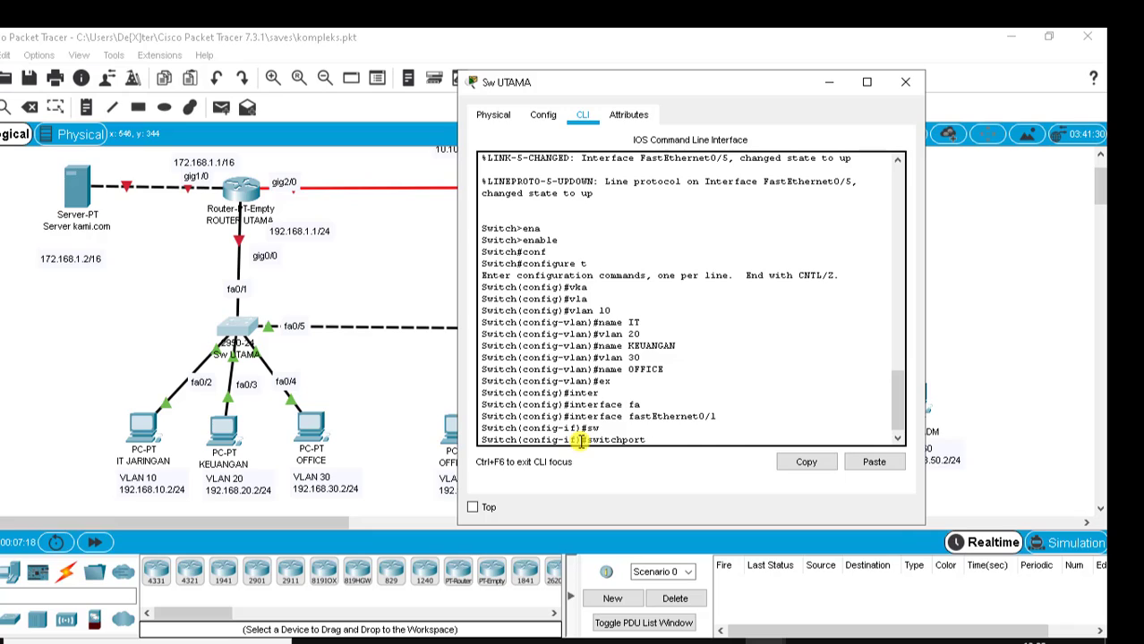
type("mod")
key("Tab")
type("trun")
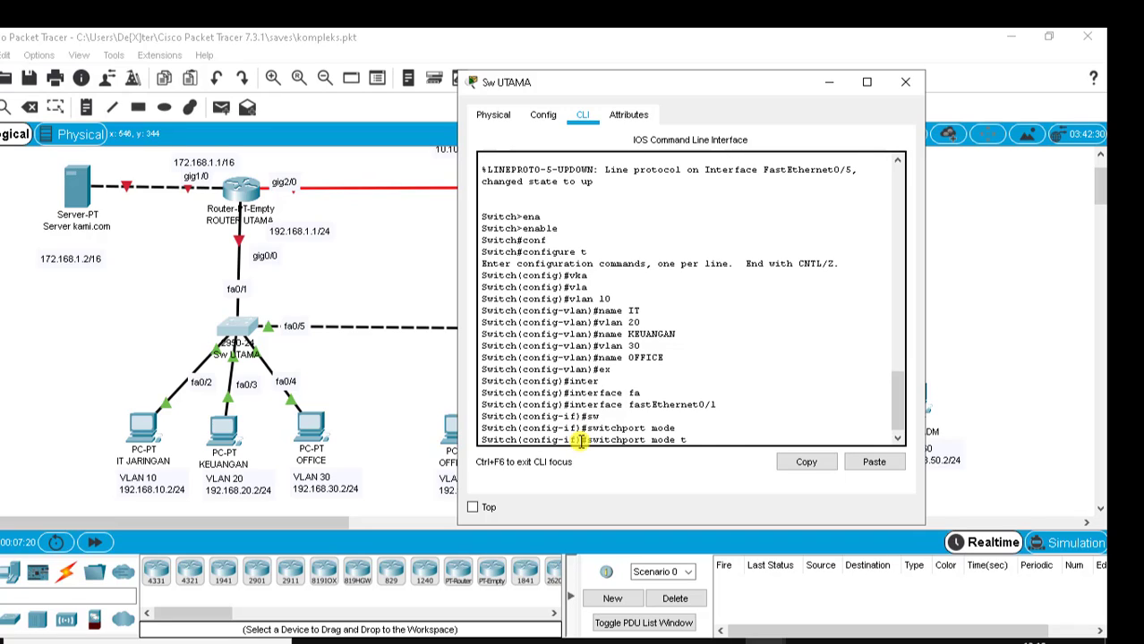
key("Tab")
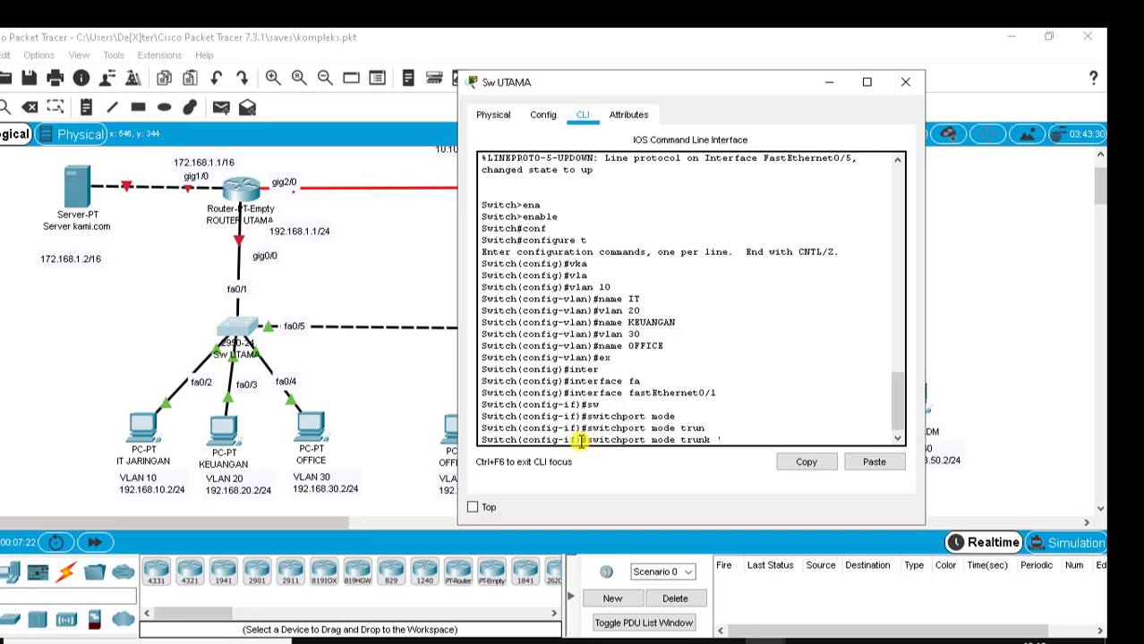
key("Return")
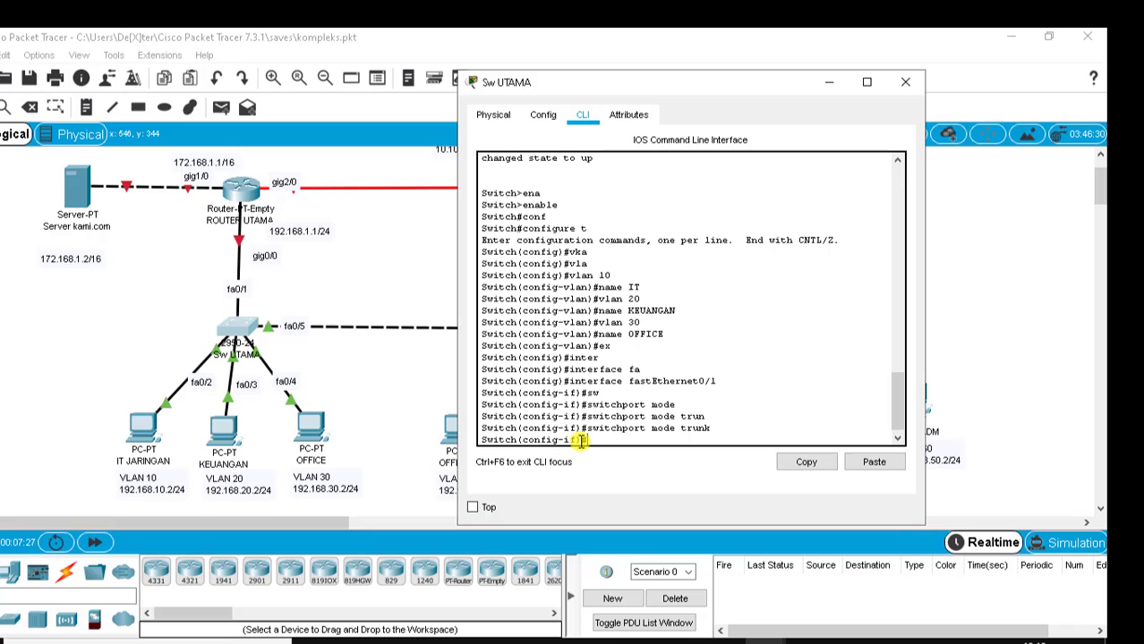
type("ex")
key("Tab")
key("Return")
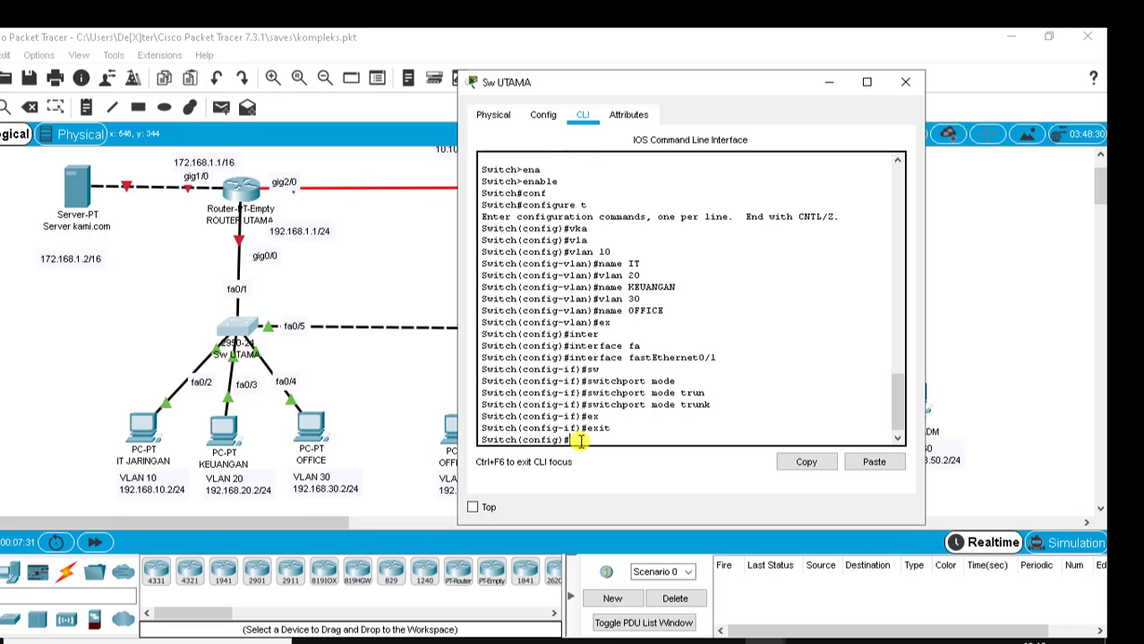
Set interface fastEthernet 0/5 of Sw UTAMA to switchport mode trunk, and exit the interface configuration.
type("inter")
key("Tab")
type("fa")
key("Tab")
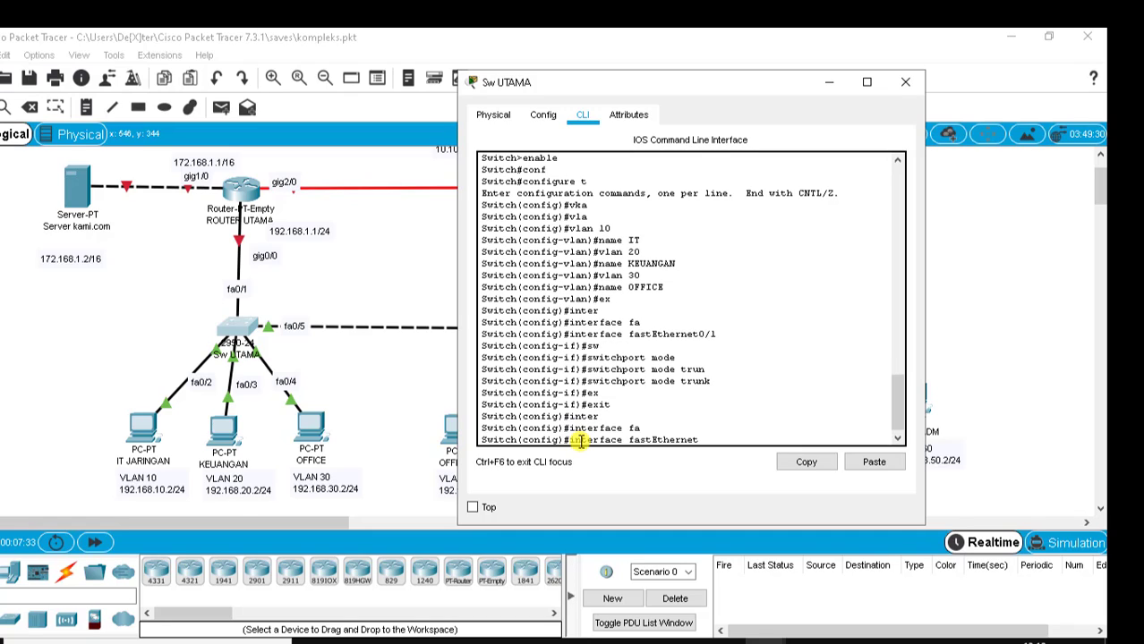
type("05")
key("Return")
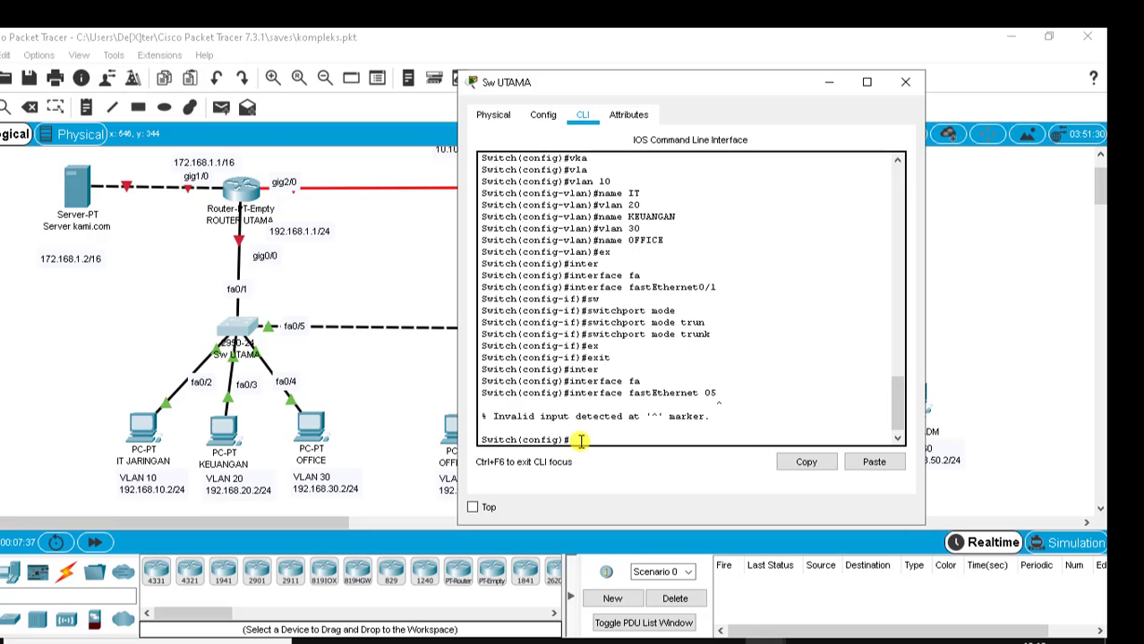
key("Up")
key("Left")
type("/")
key("Return")
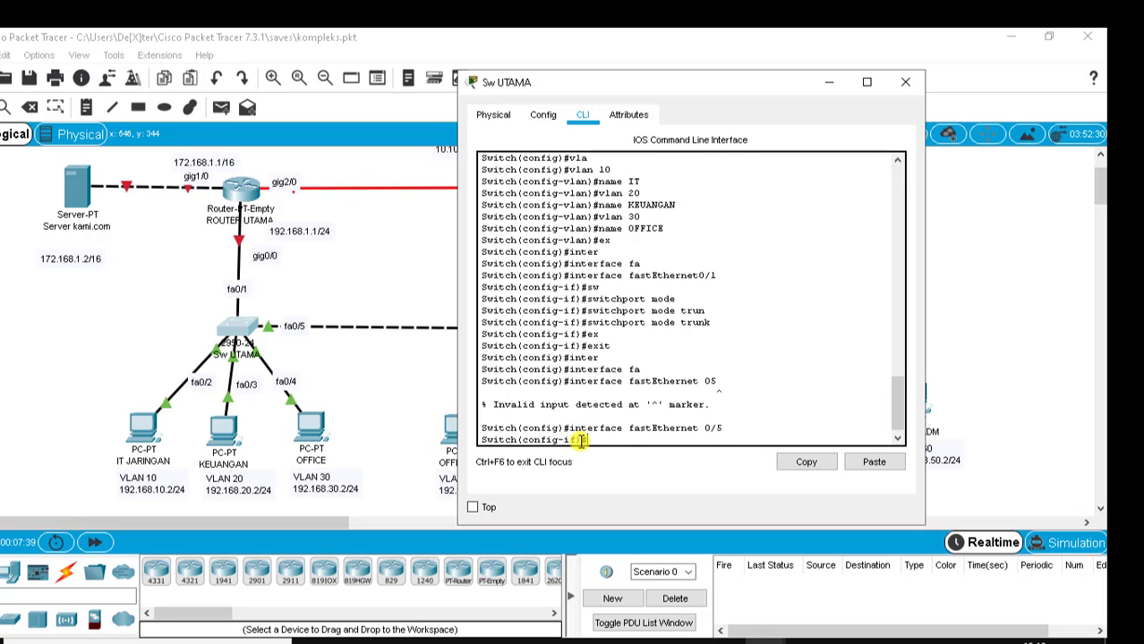
type("sw")
key("Tab")
type("mode")
key("Tab")
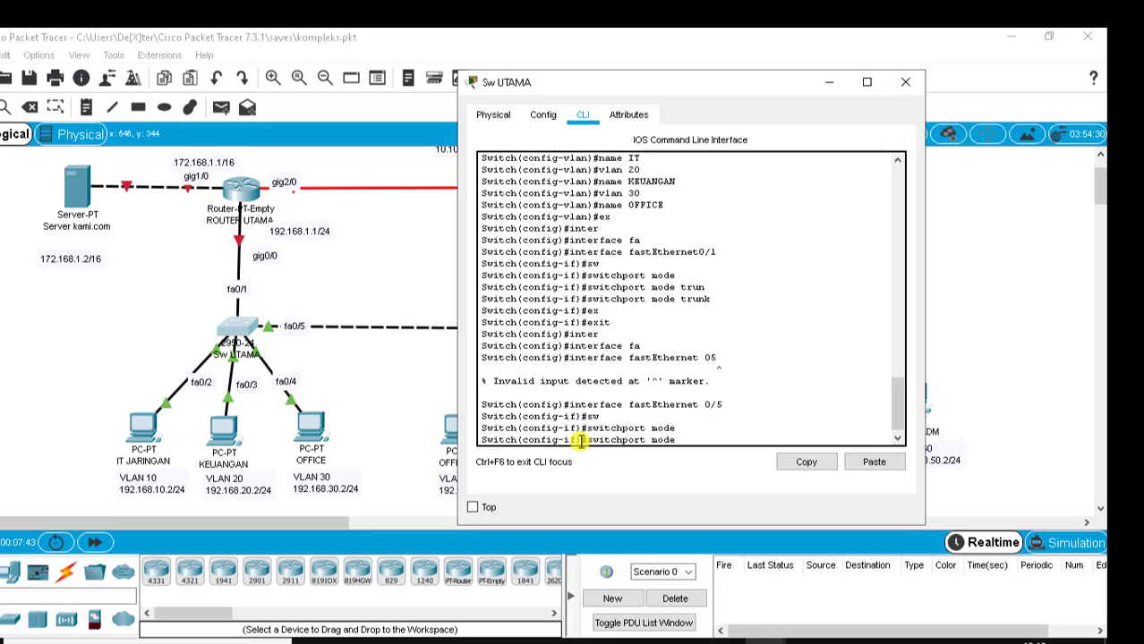
type("tr")
key("Tab")
key("Return")
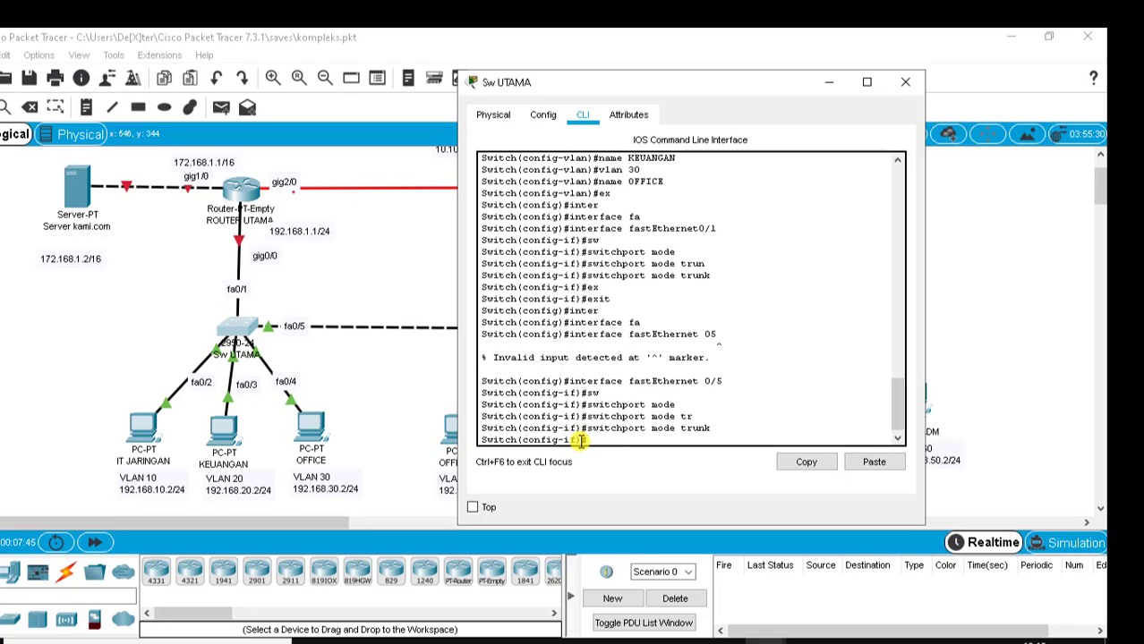
type("ex")
key("Return")
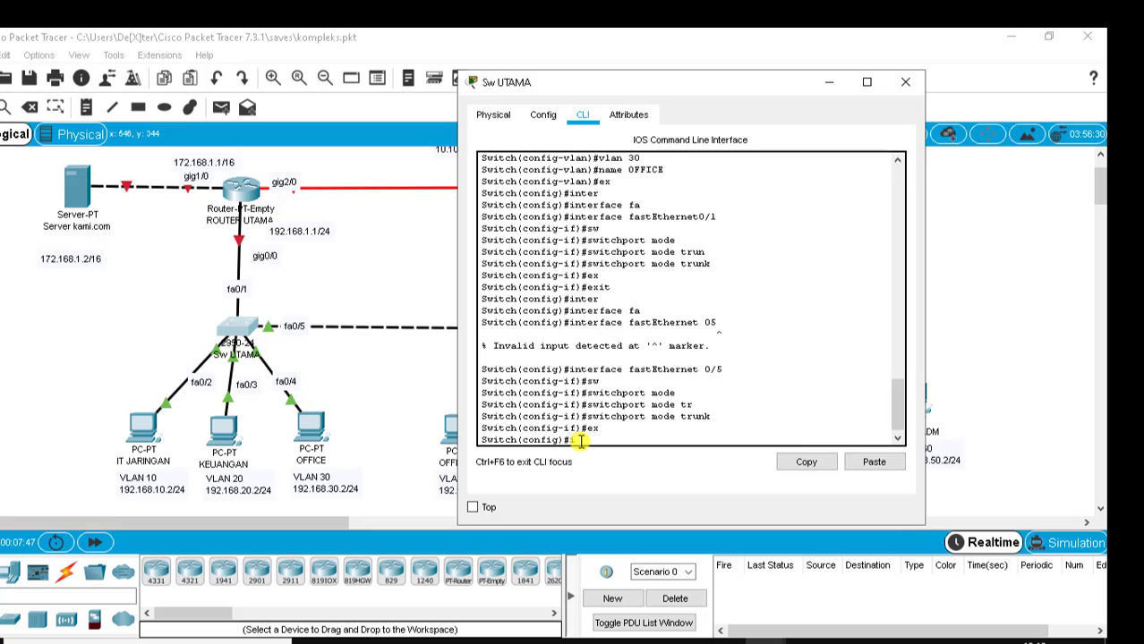
Enter interface fastEthernet 0/2 of Sw UTAMA and set it to switchport mode access.
type("inter")
key("Tab")
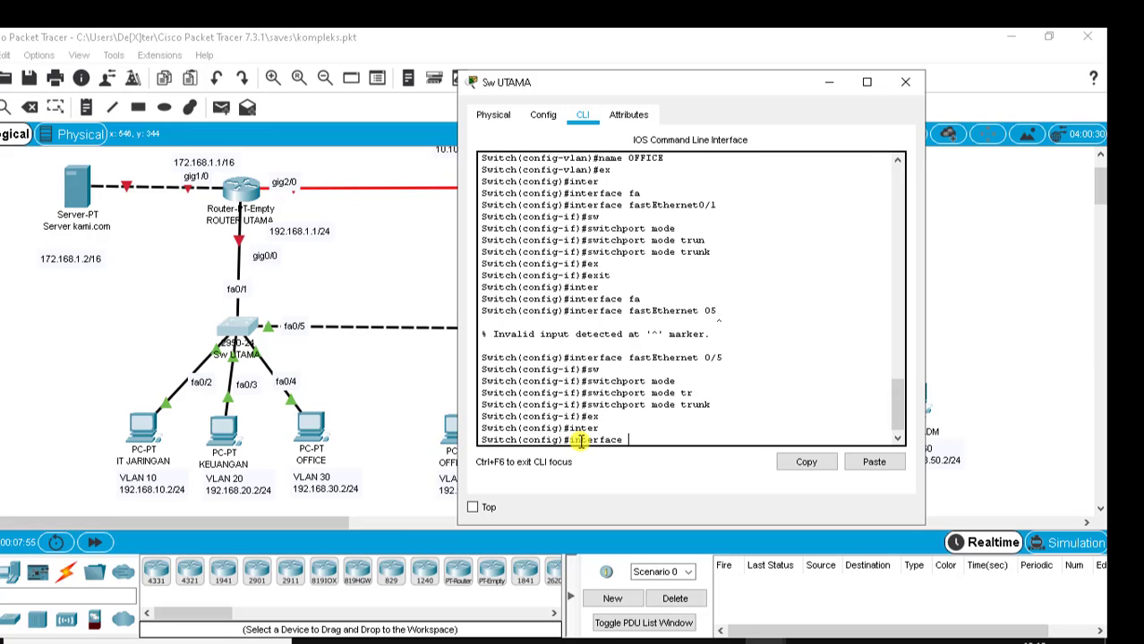
type("fa")
key("Tab")
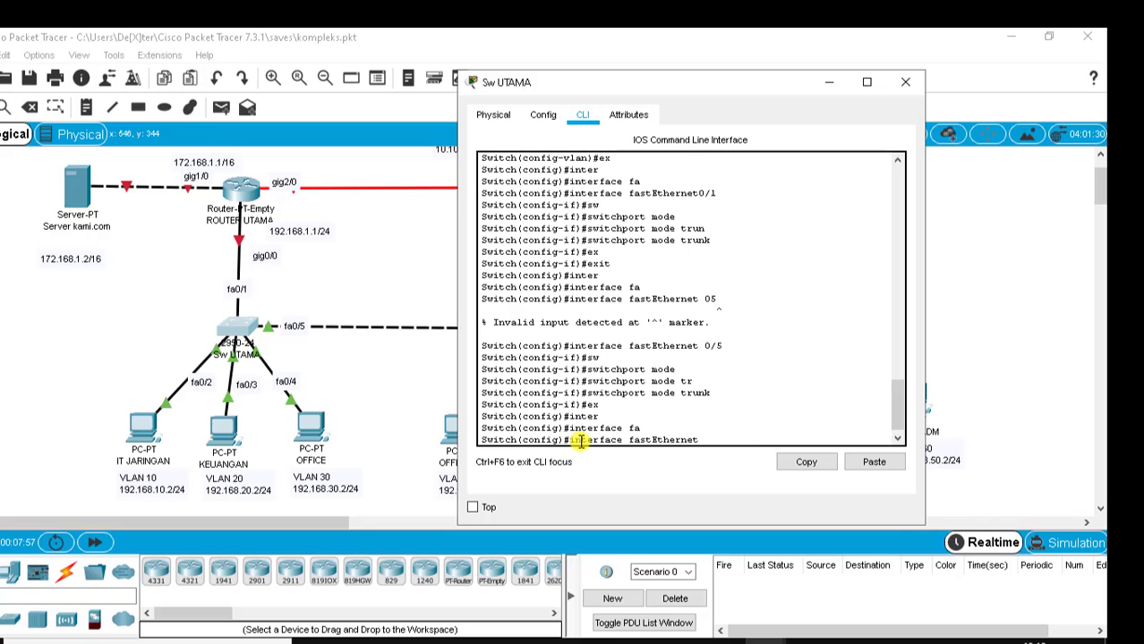
type("0/2 '")
key("Return")
type("sw")
key("Tab")
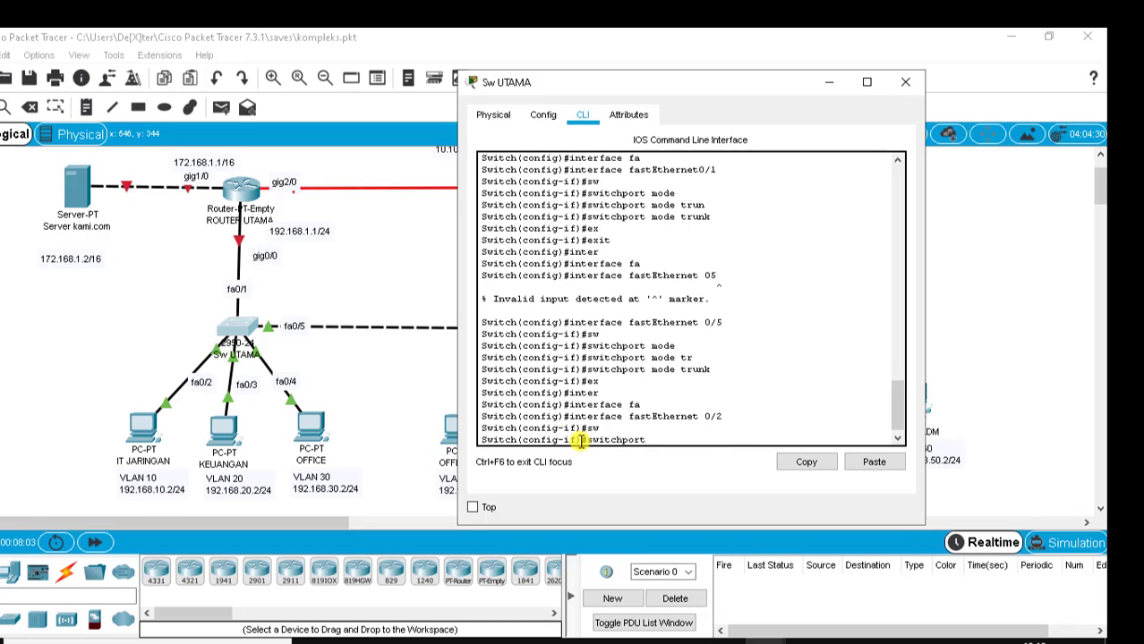
type("mode")
key("Tab")
type("ac")
key("Tab")
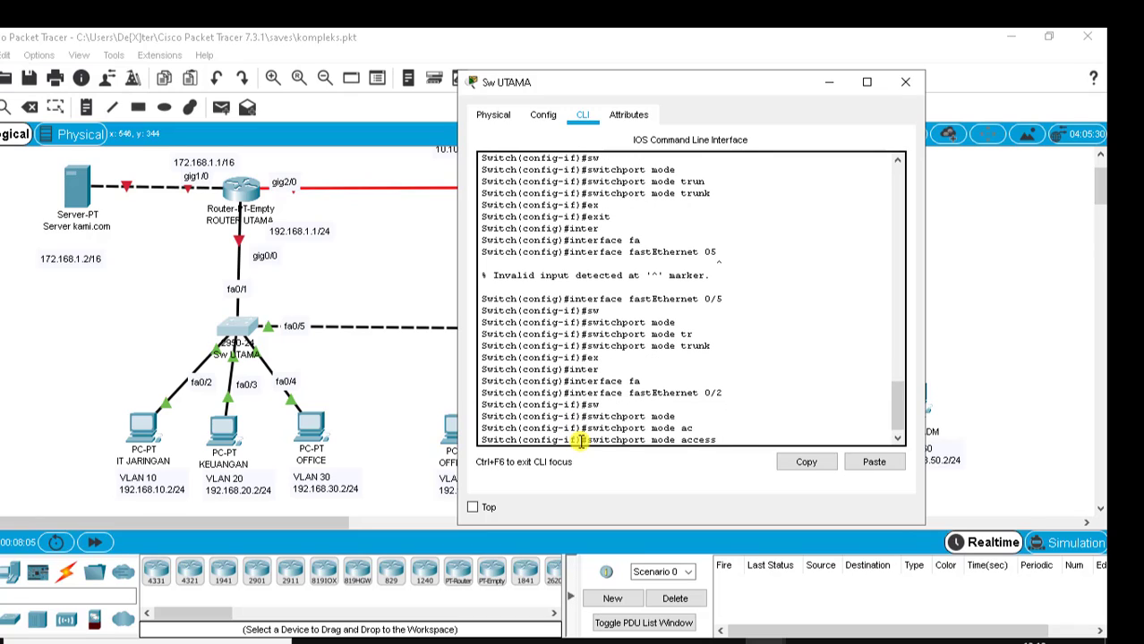
key("Return")
Assign fastEthernet 0/2 to access VLAN 10 and exit the interface configuration.
type("sw")
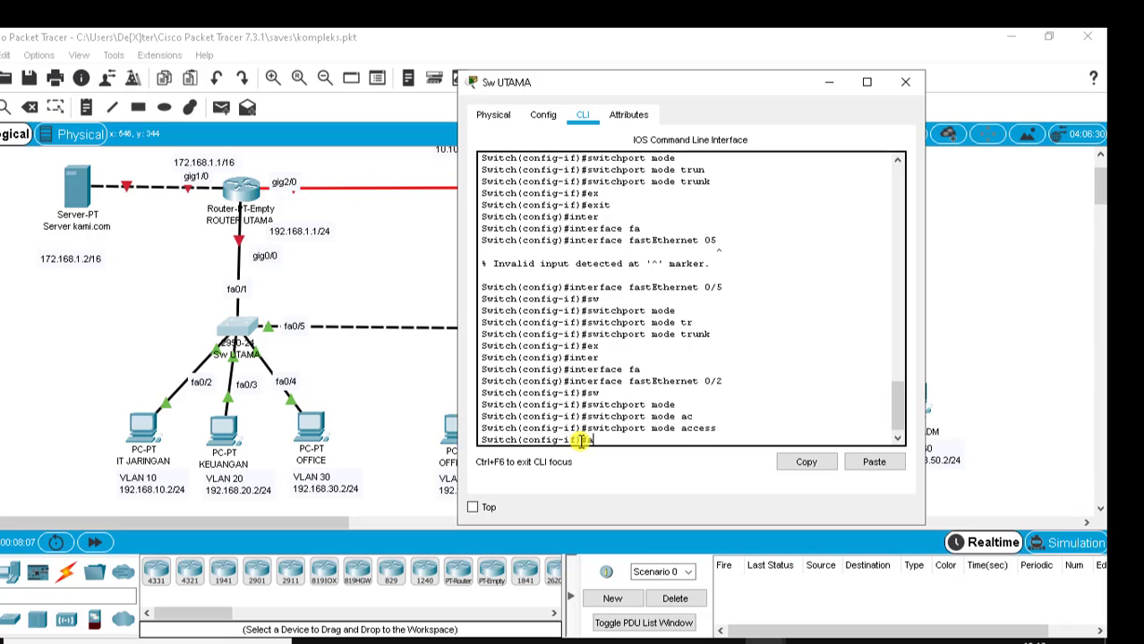
key("Tab")
type("a")
key("BackSpace")
key("BackSpace")
key("BackSpace")
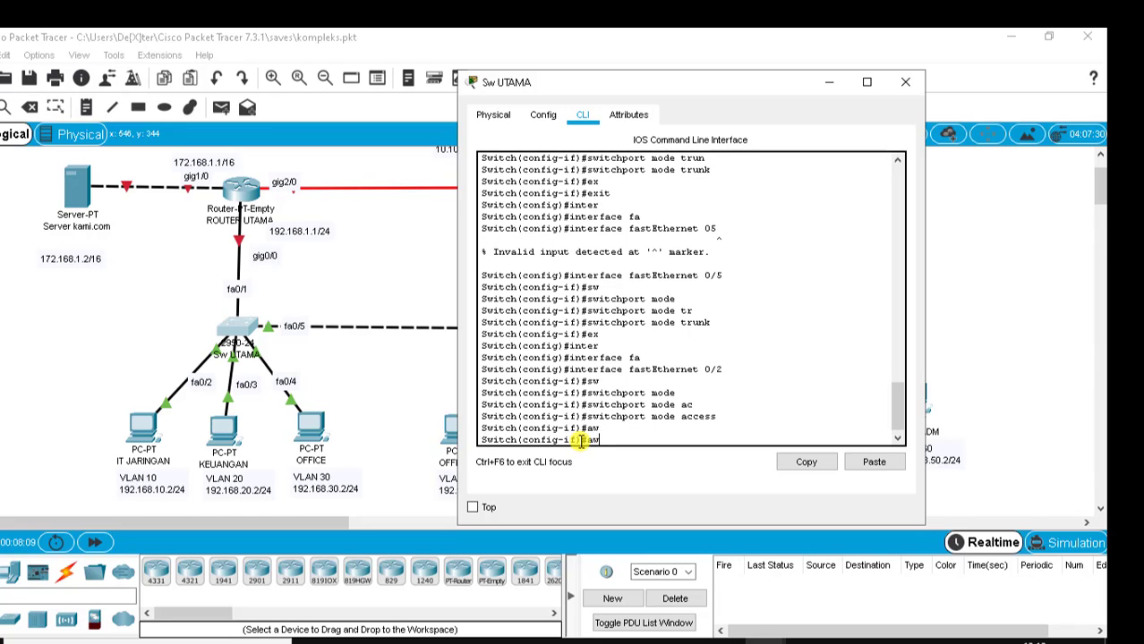
type("swi")
key("Tab")
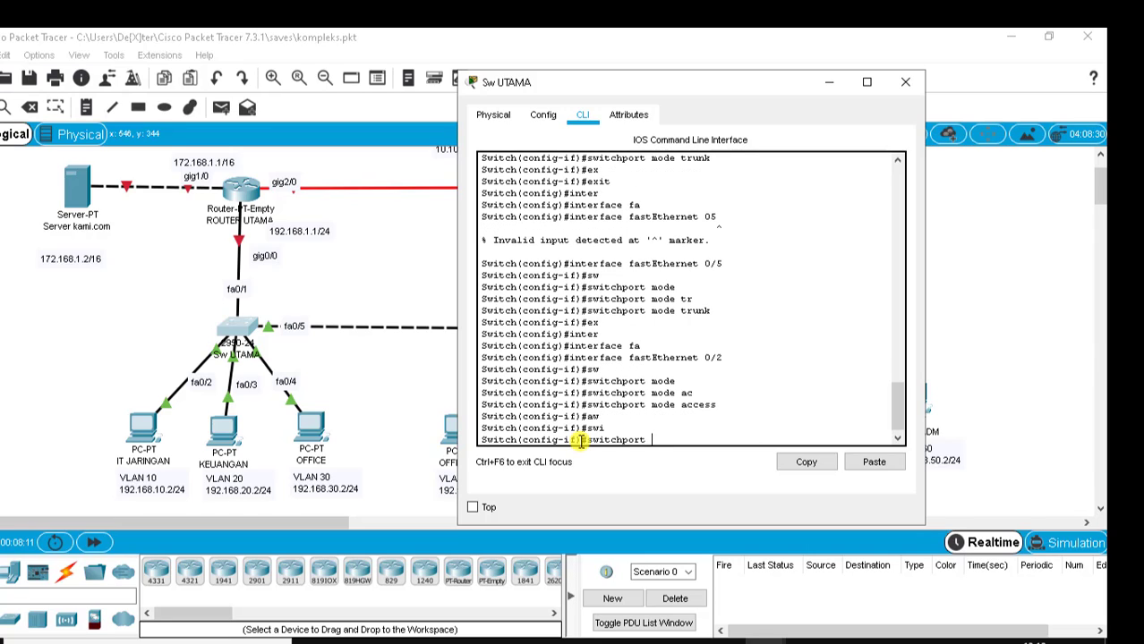
type("ac")
key("Tab")
type("vla")
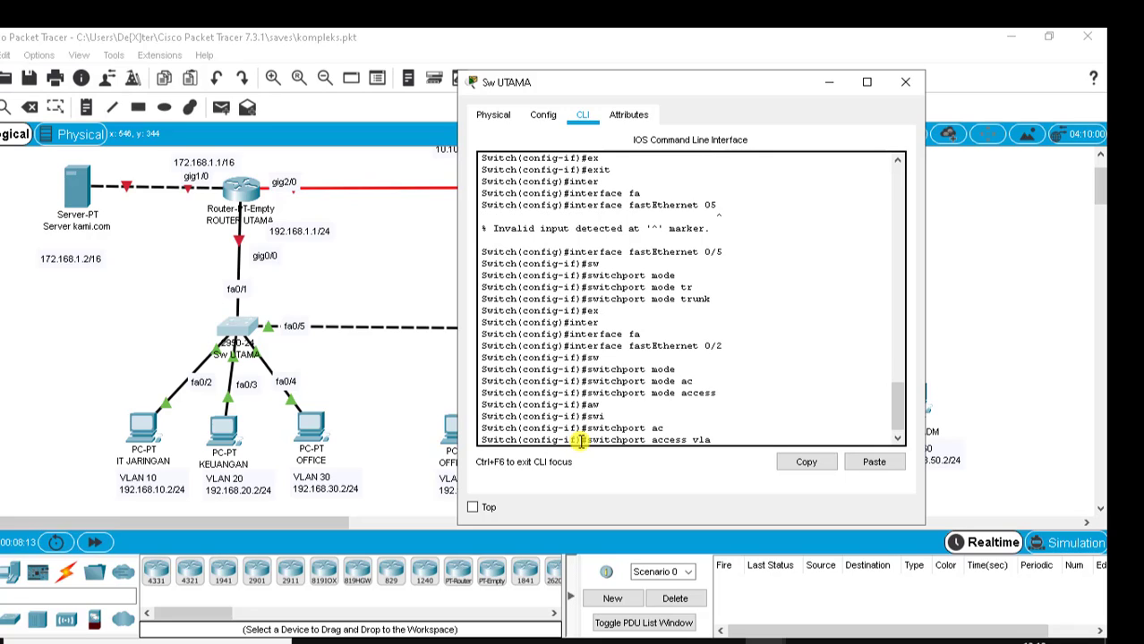
key("Tab")
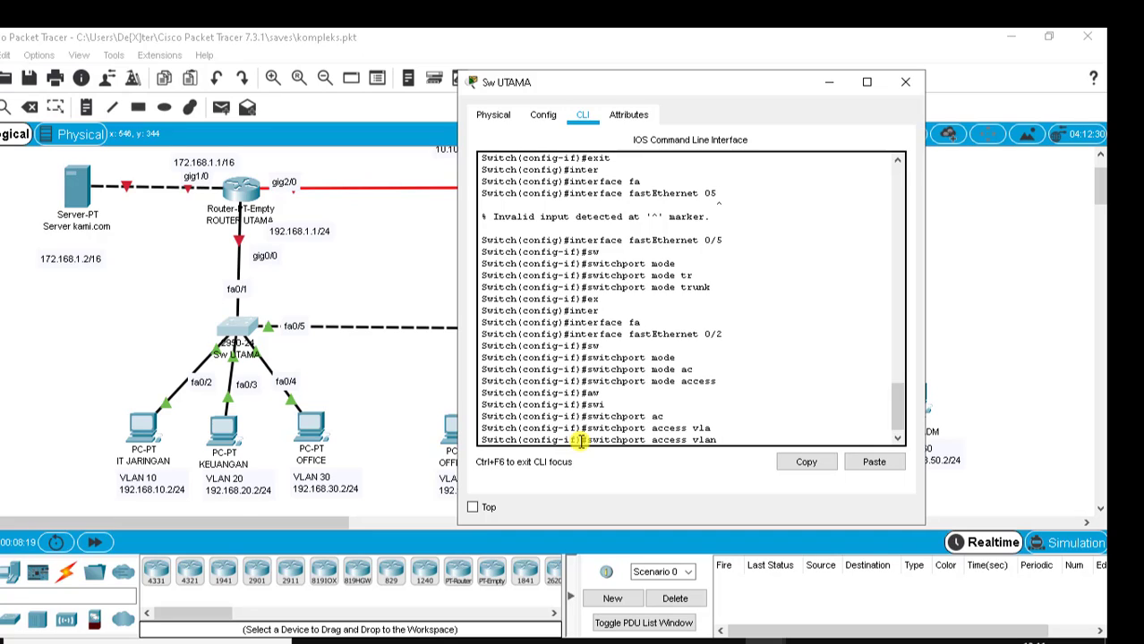
type("10")
key("Return")
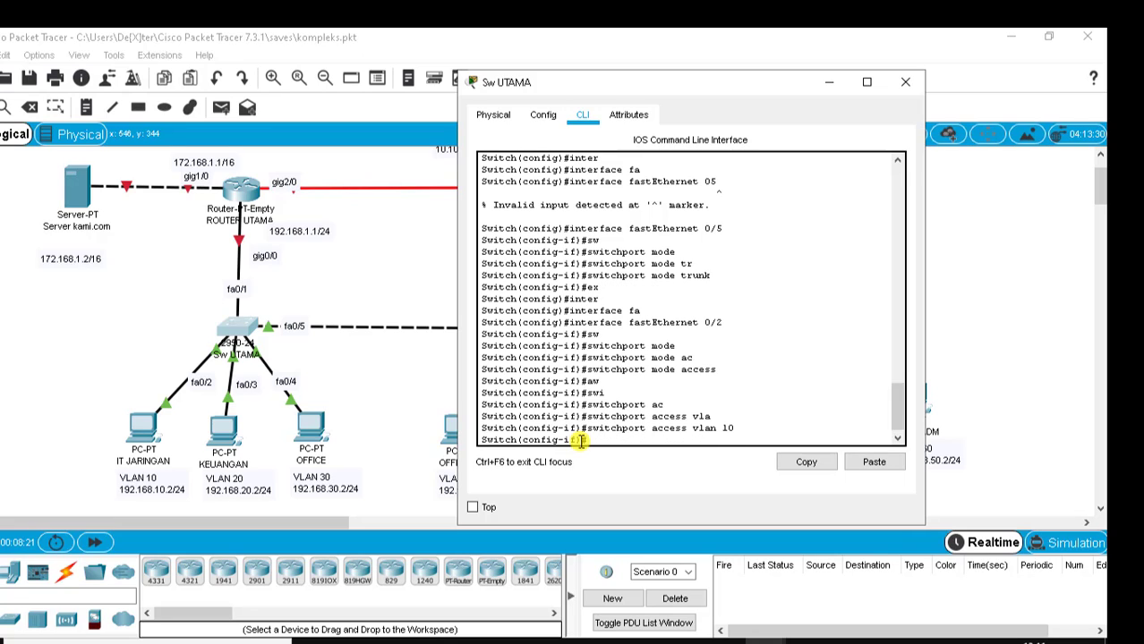
type("ex")
key("Return")
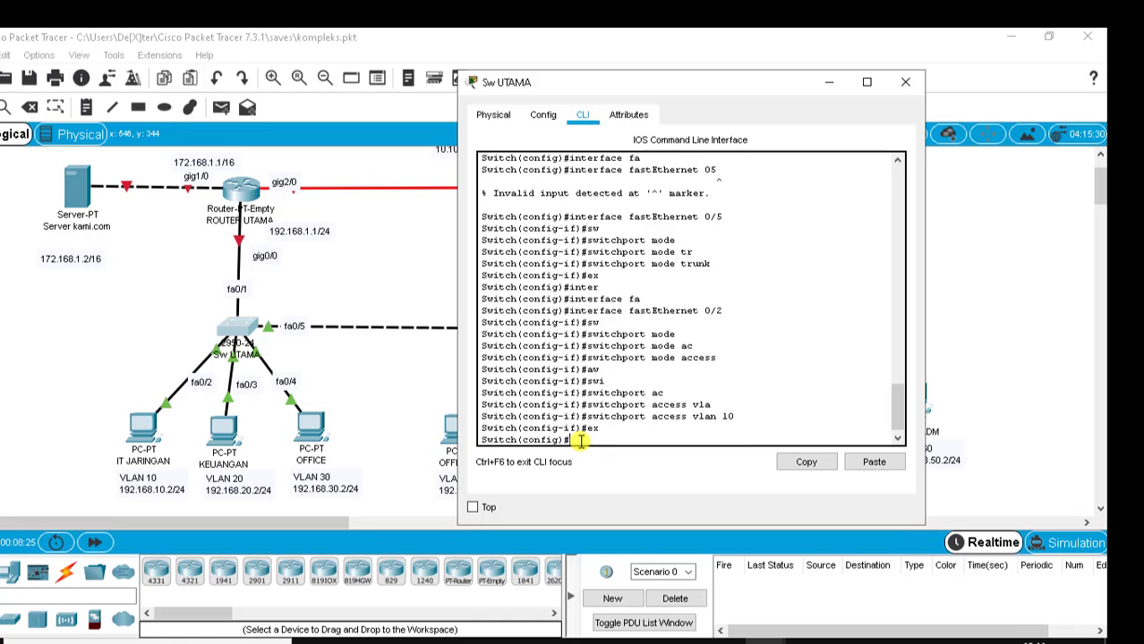
Enter interface fastEthernet 0/3 of Sw UTAMA and set it to switchport mode access.
type("inter")
key("Tab")
type("fa")
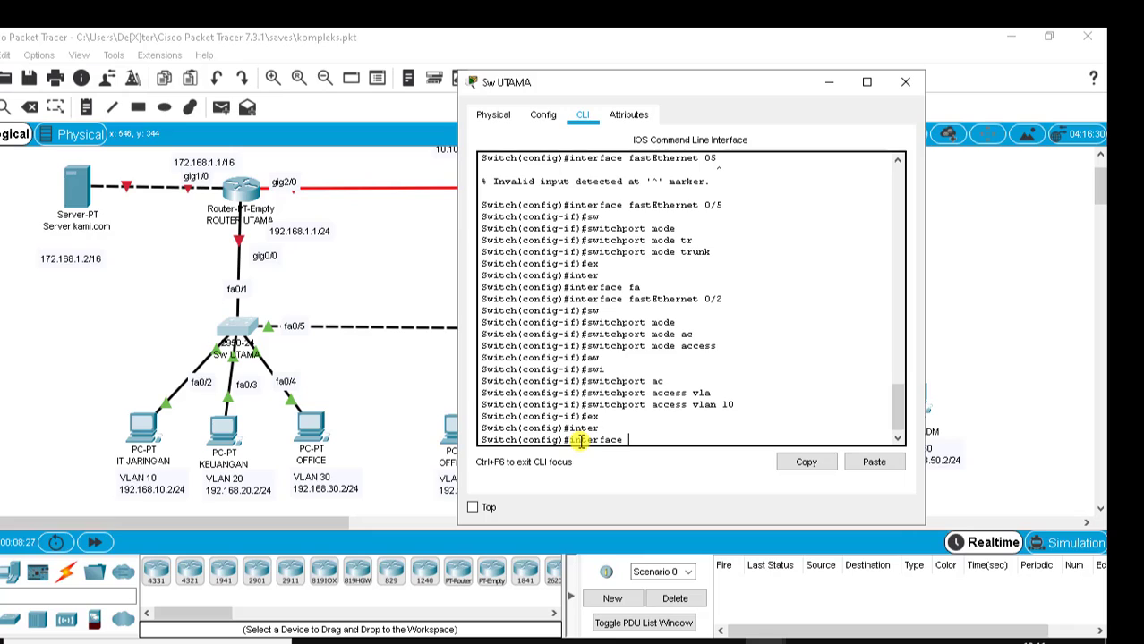
key("Tab")
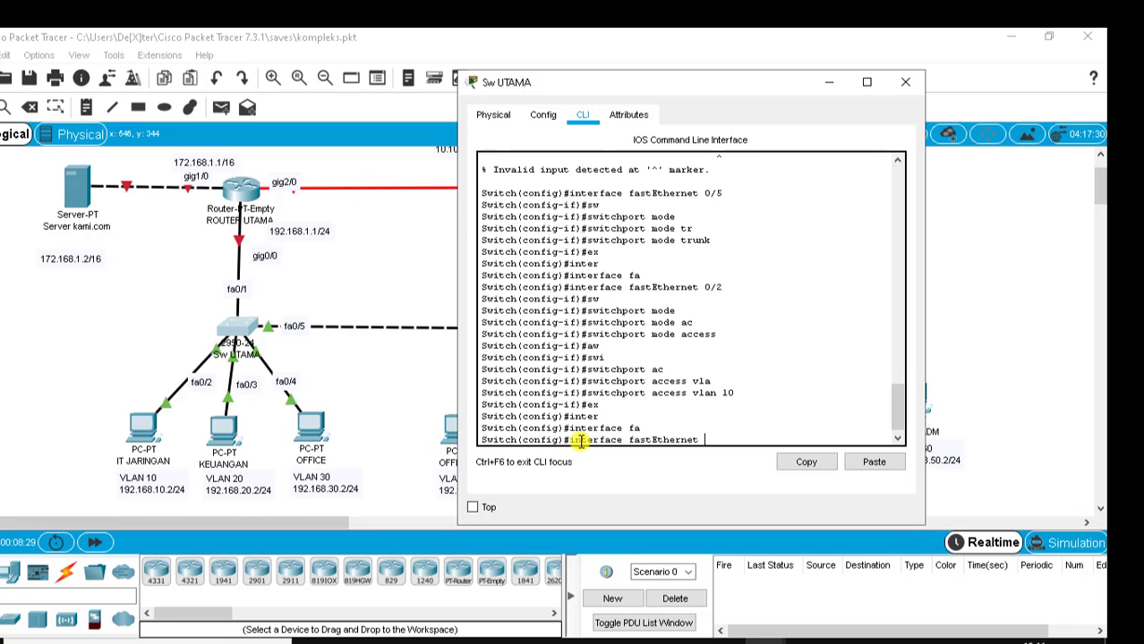
type("0/3")
key("Return")
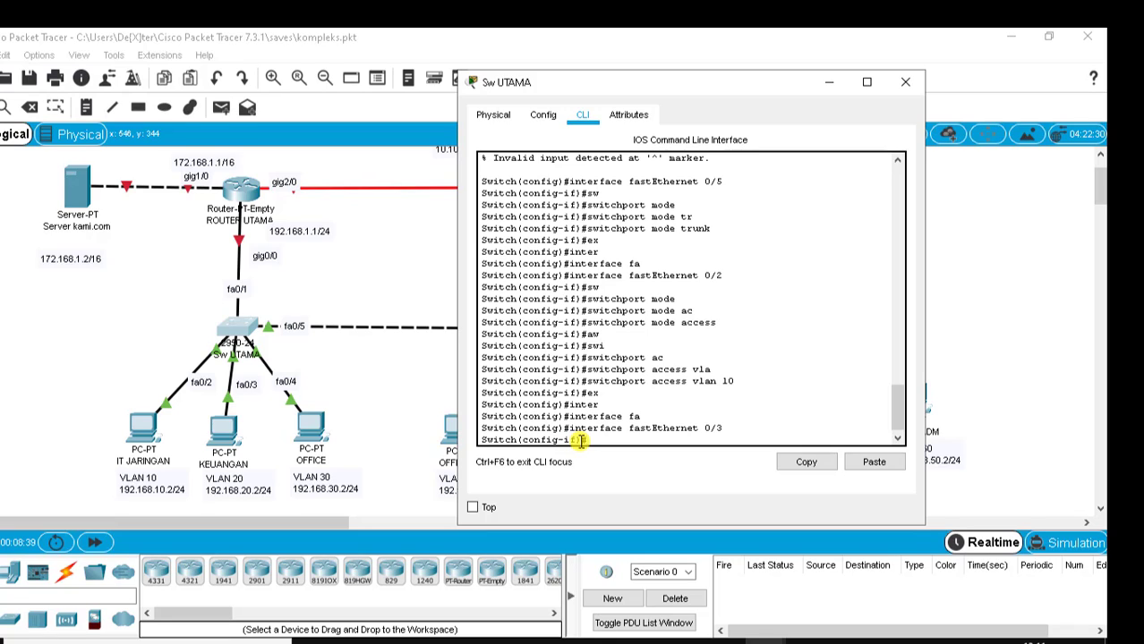
type("w")
key("Tab")
type("mode")
key("Tab")
type("acc")
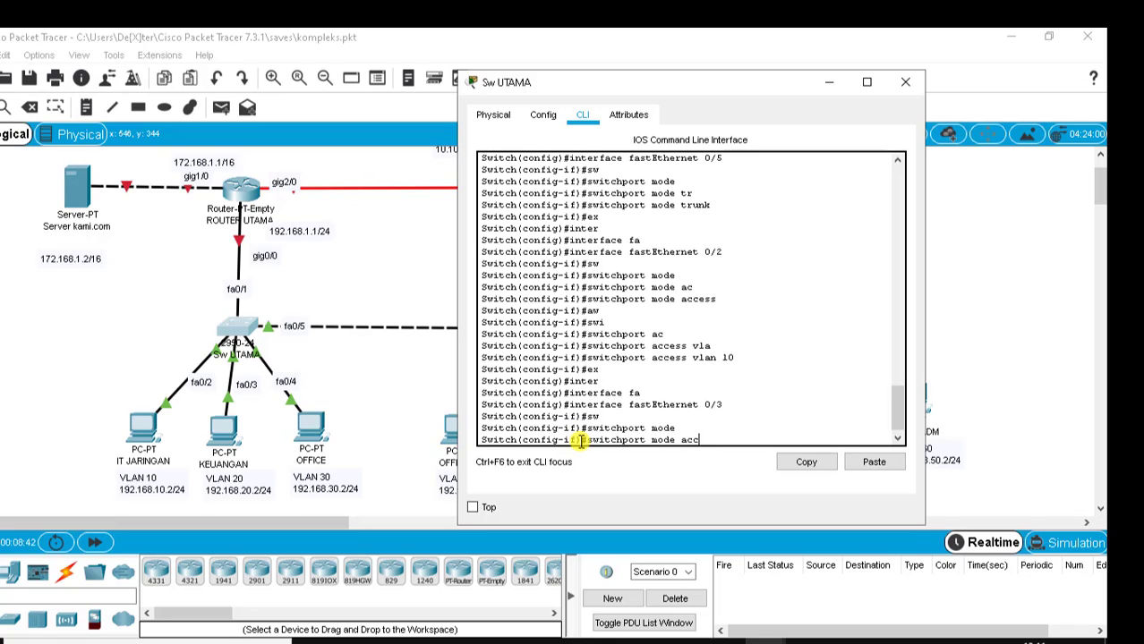
key("Tab")
key("Return")
Assign fastEthernet 0/3 to access VLAN 20 and exit the interface configuration.
type("sw")
key("Tab")
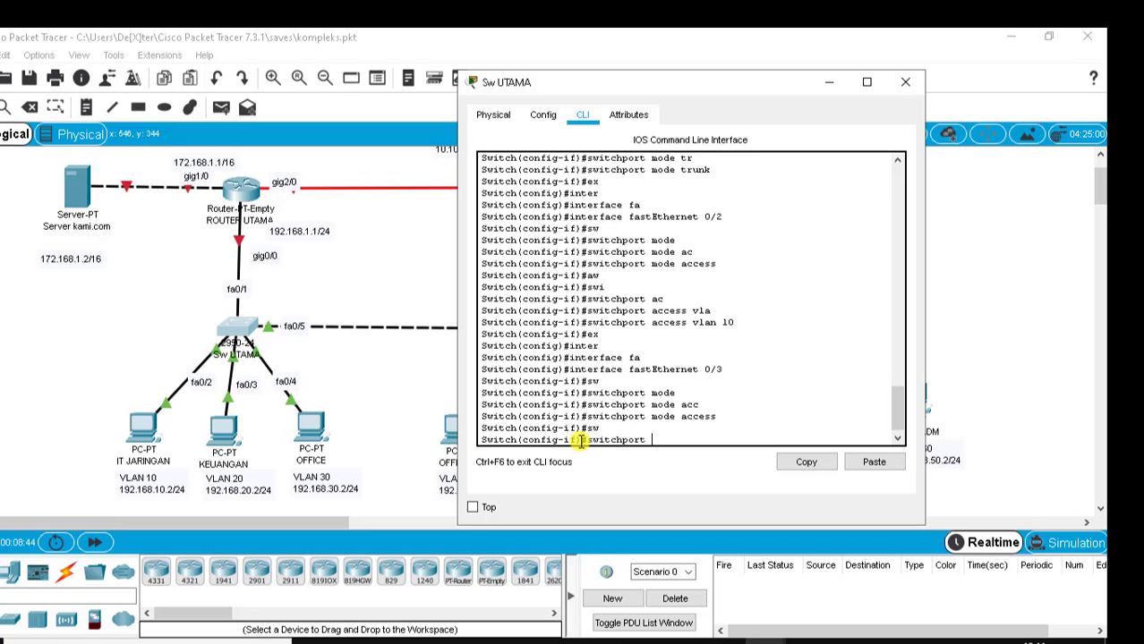
type("acc")
key("Tab")
type("va")
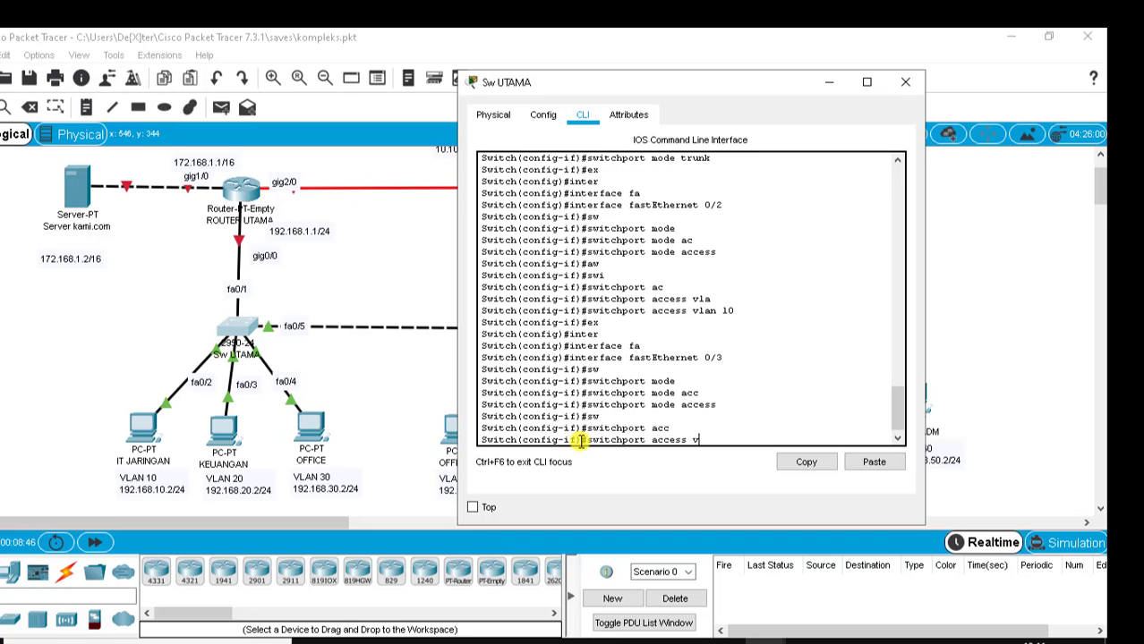
key("Tab")
key("BackSpace")
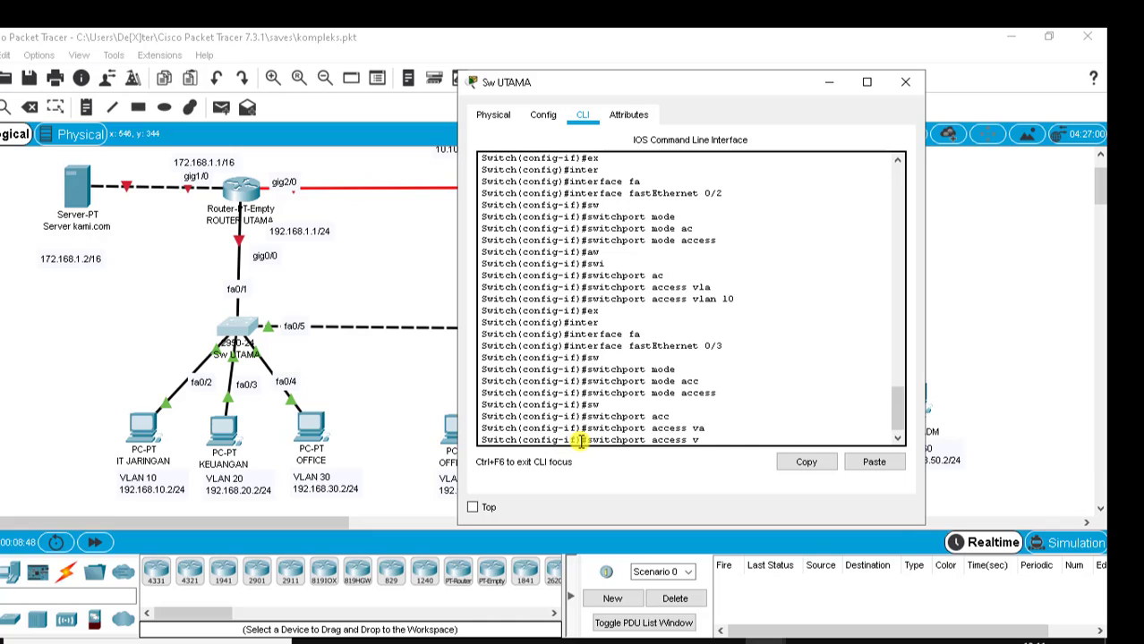
type("la")
key("Tab")
type("20")
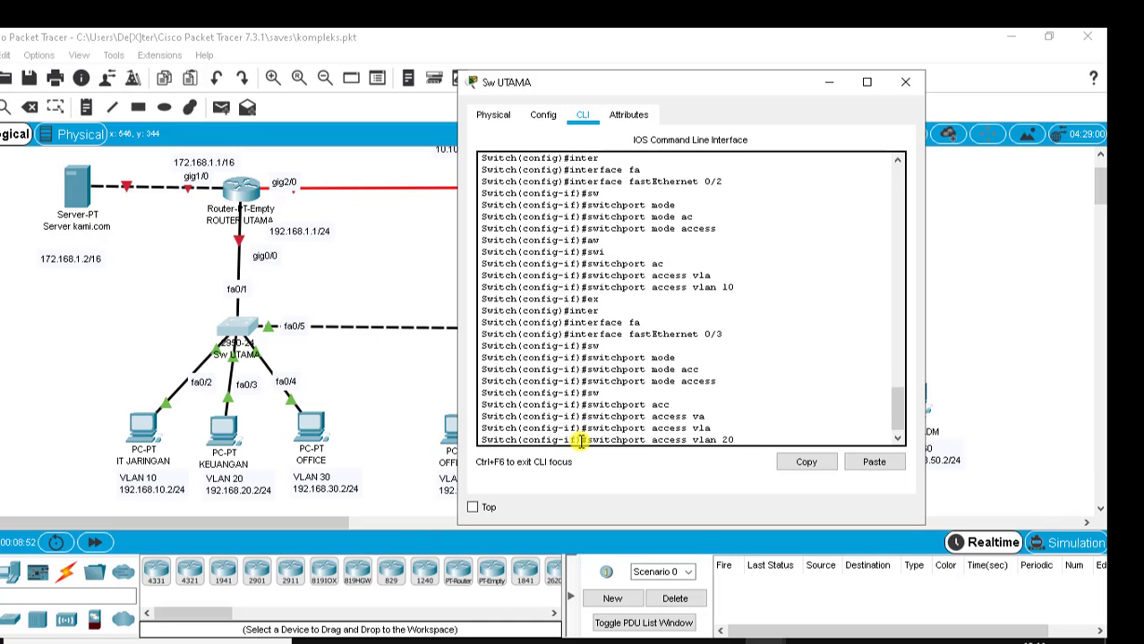
key("Return")
type("ex")
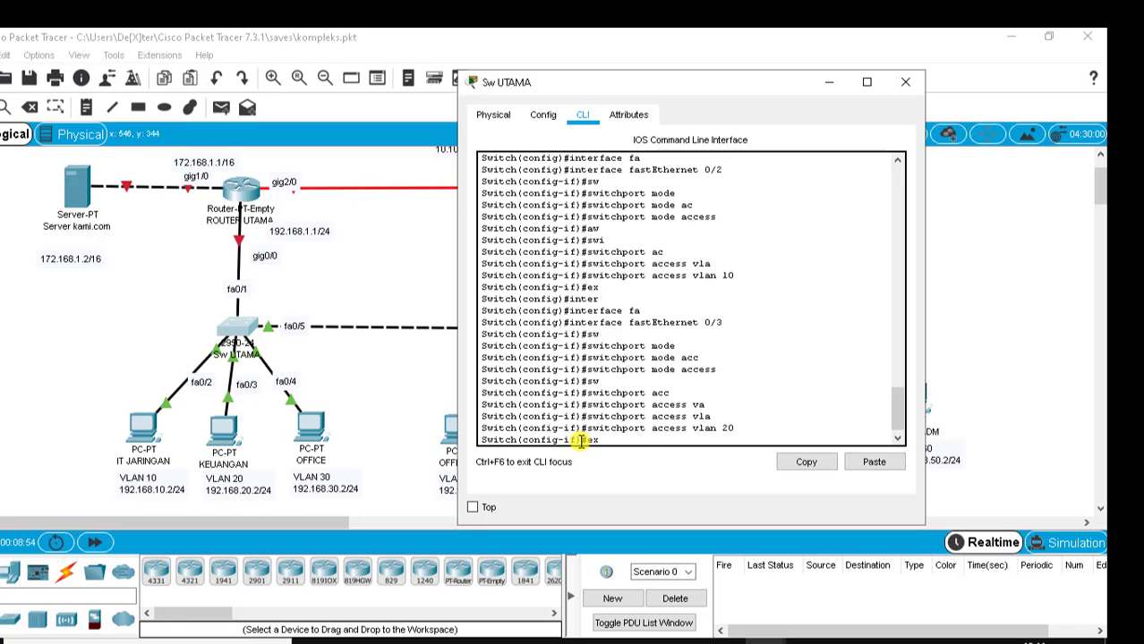
key("Tab")
key("Return")
Enter interface fastEthernet 0/4 of Sw UTAMA and set it to switchport mode access.
type("sw")
key("Return")
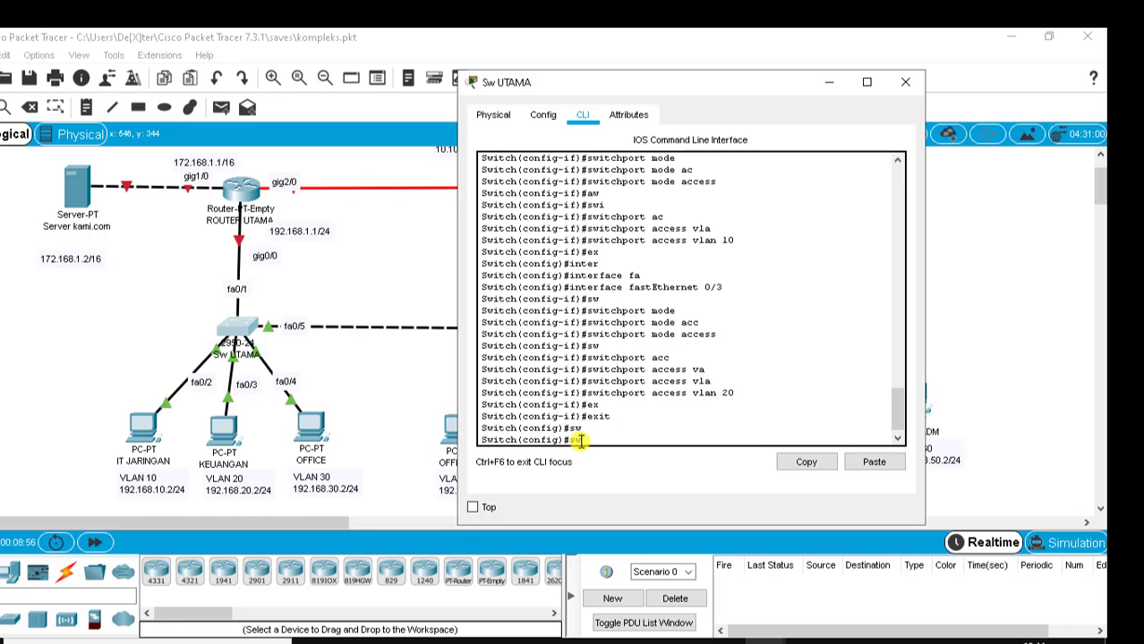
type("inter")
key("Tab")
type("fa")
key("Tab")
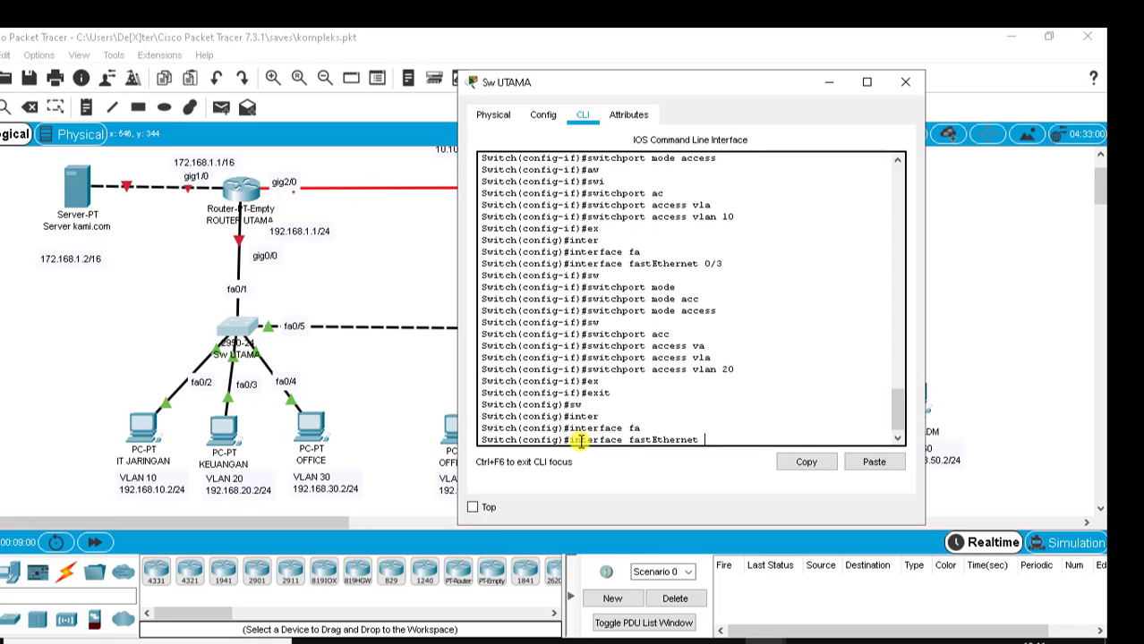
type("0/4")
key("Return")
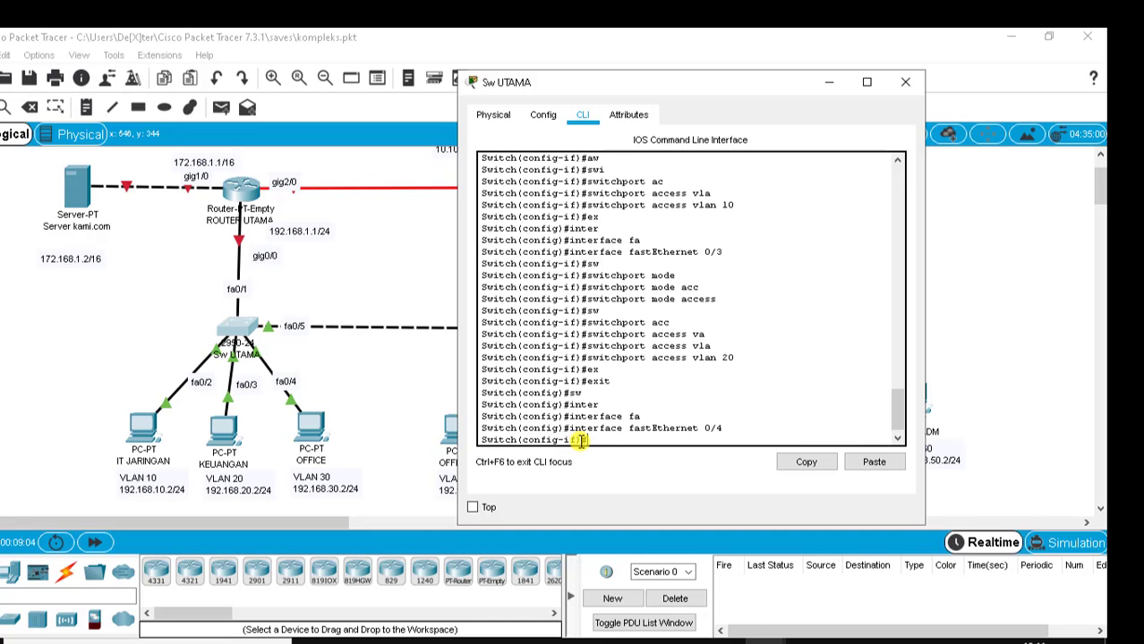
type("sw")
key("Tab")
type("mod")
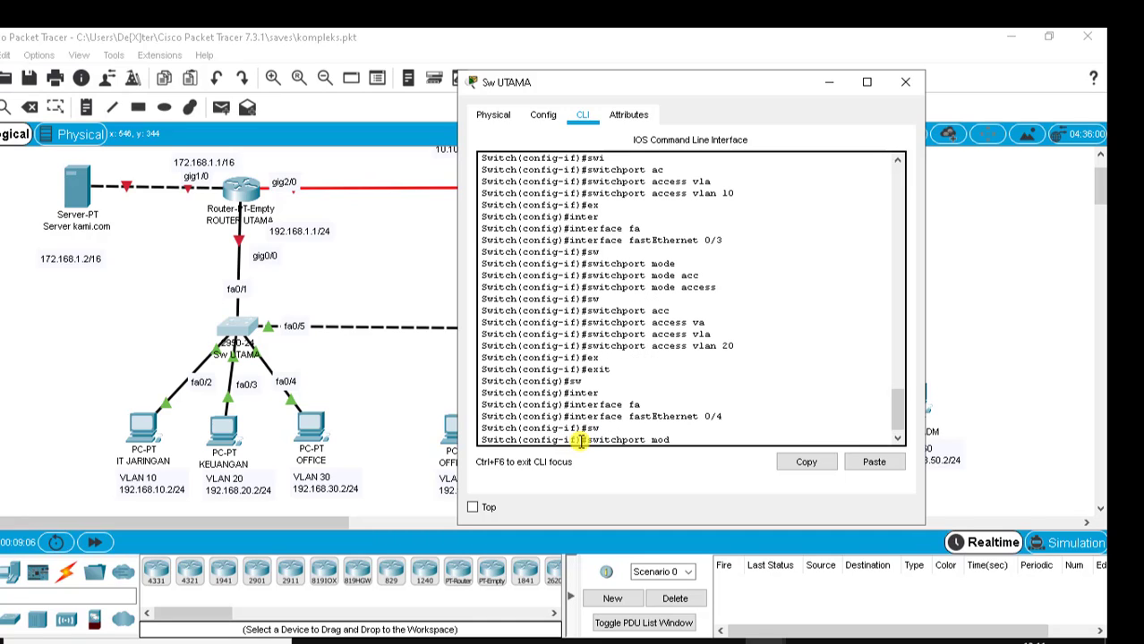
key("Tab")
type("acc")
key("Tab")
key("Return")
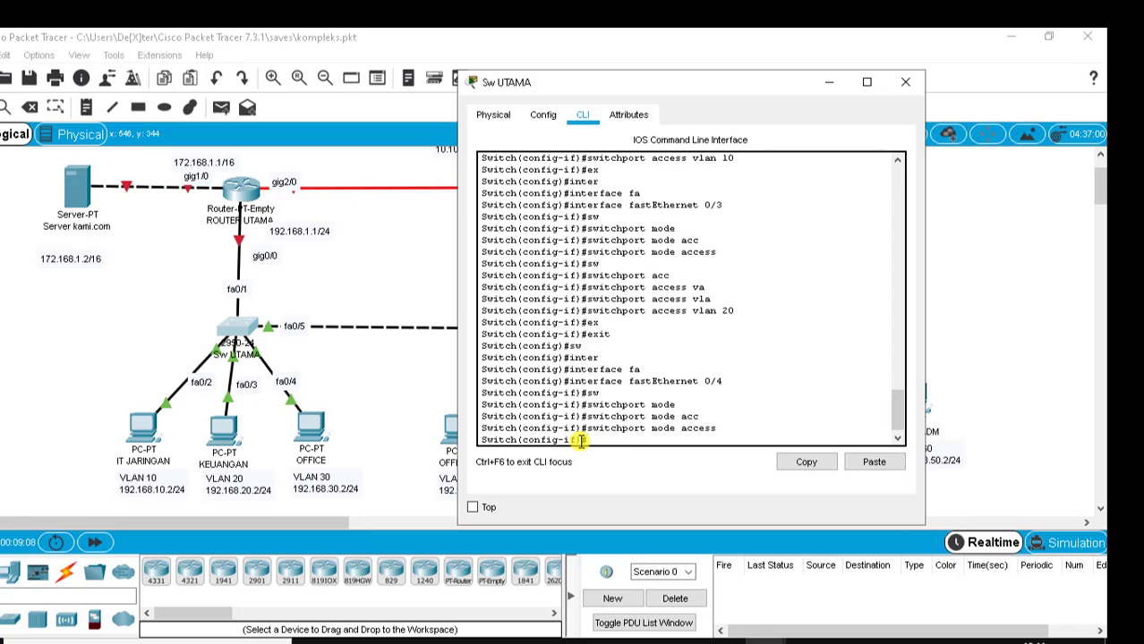
Assign fastEthernet 0/4 to access VLAN 30 and exit the interface configuration.
type("sw")
key("Tab")
type("ac")
key("Tab")
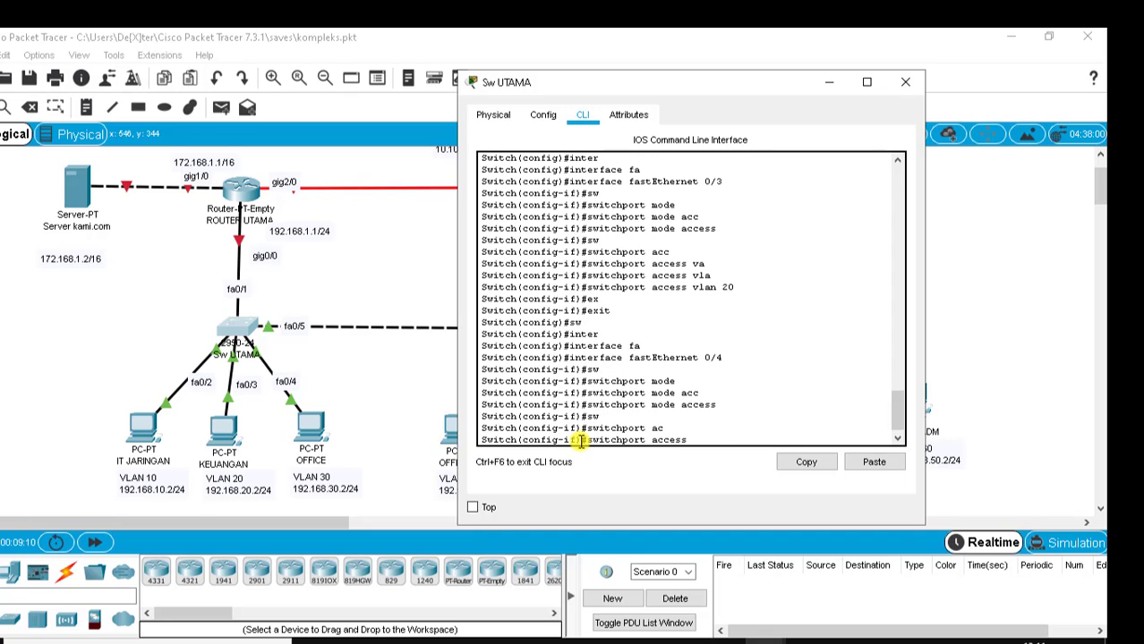
type("vla")
key("Tab")
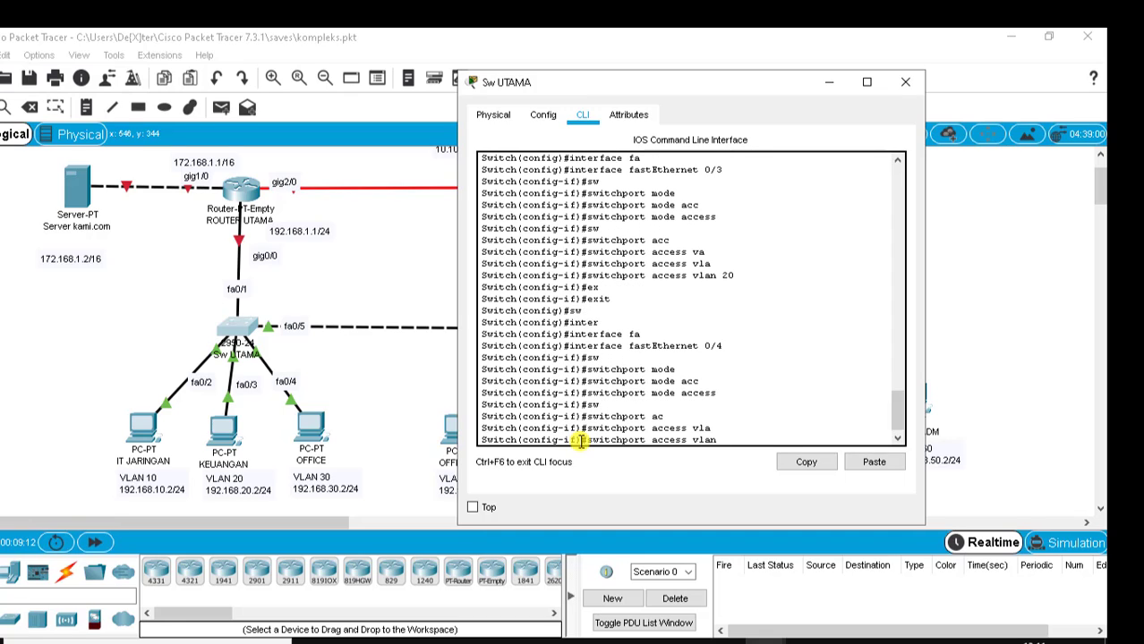
type("30")
key("Return")
type("ex")
key("Return")
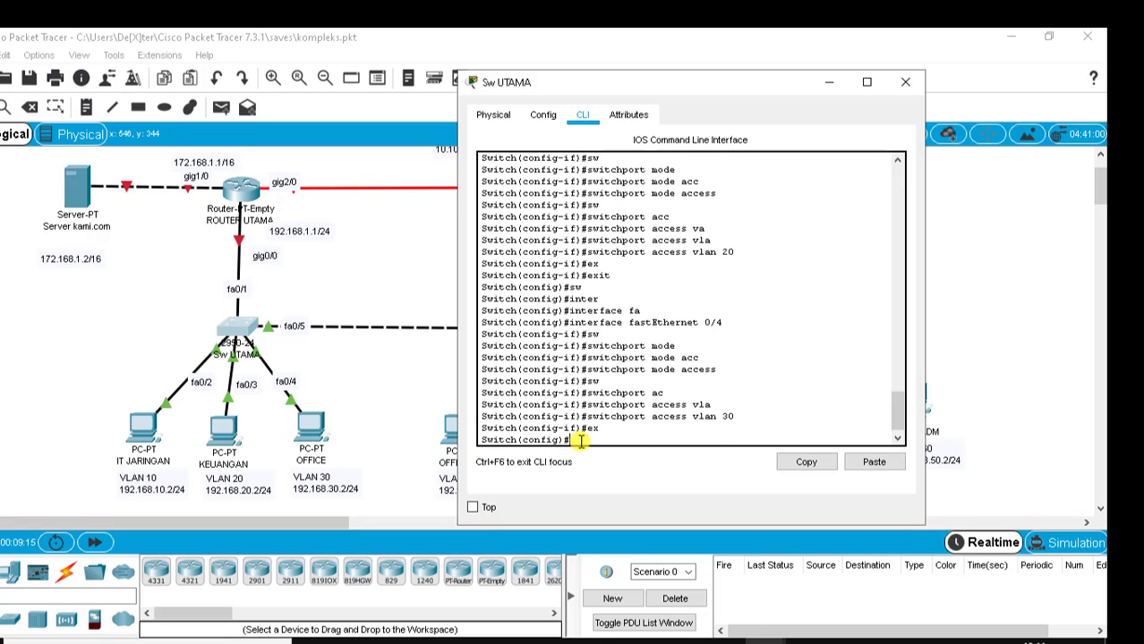
Save the configuration of Sw UTAMA to NVRAM from its global settings, and close the switch window.
left_click(542, 115)
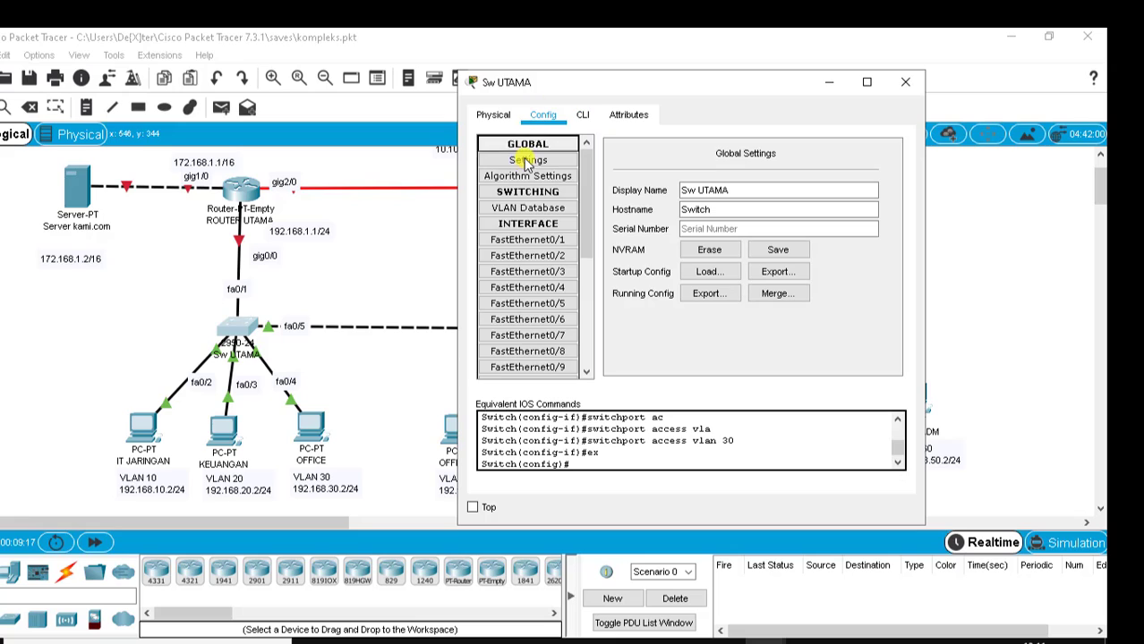
left_click(523, 162)
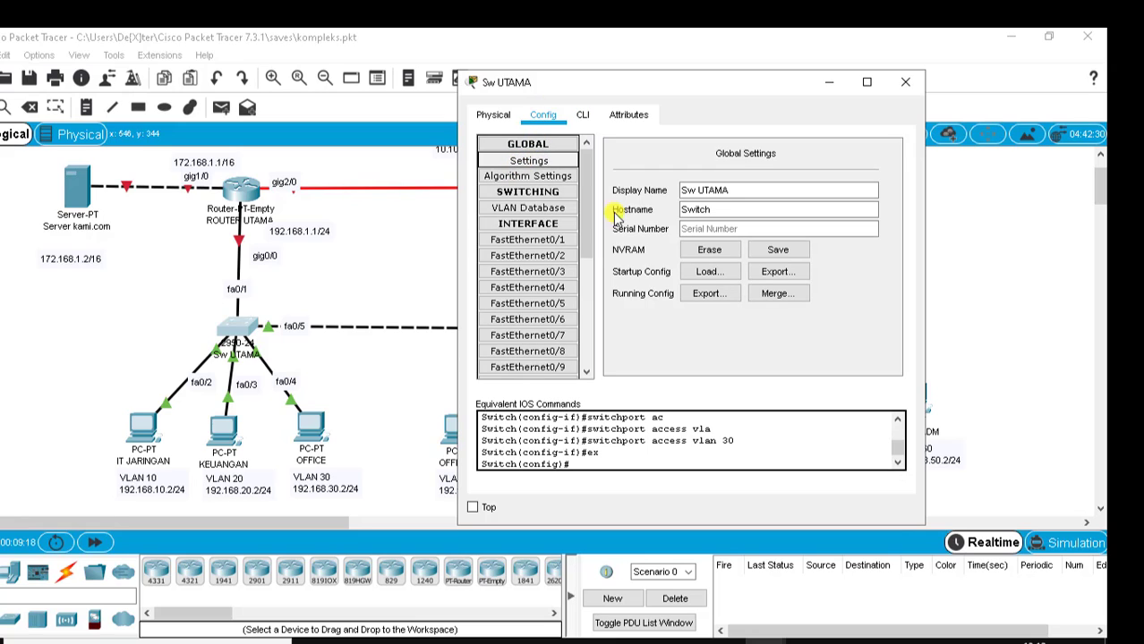
left_click(756, 252)
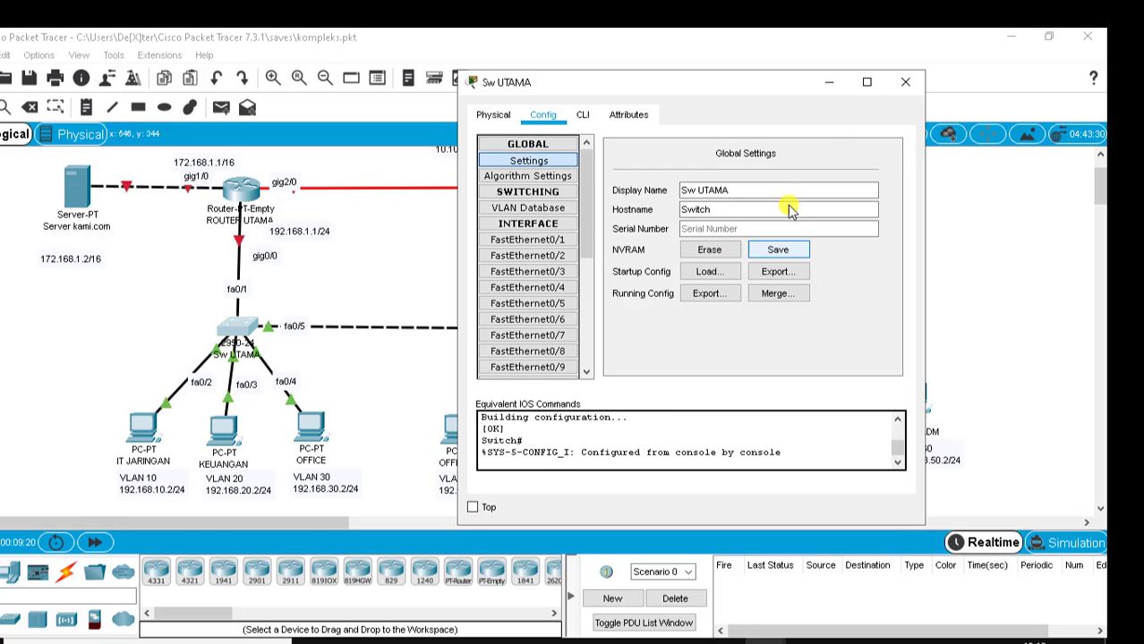
left_click(911, 82)
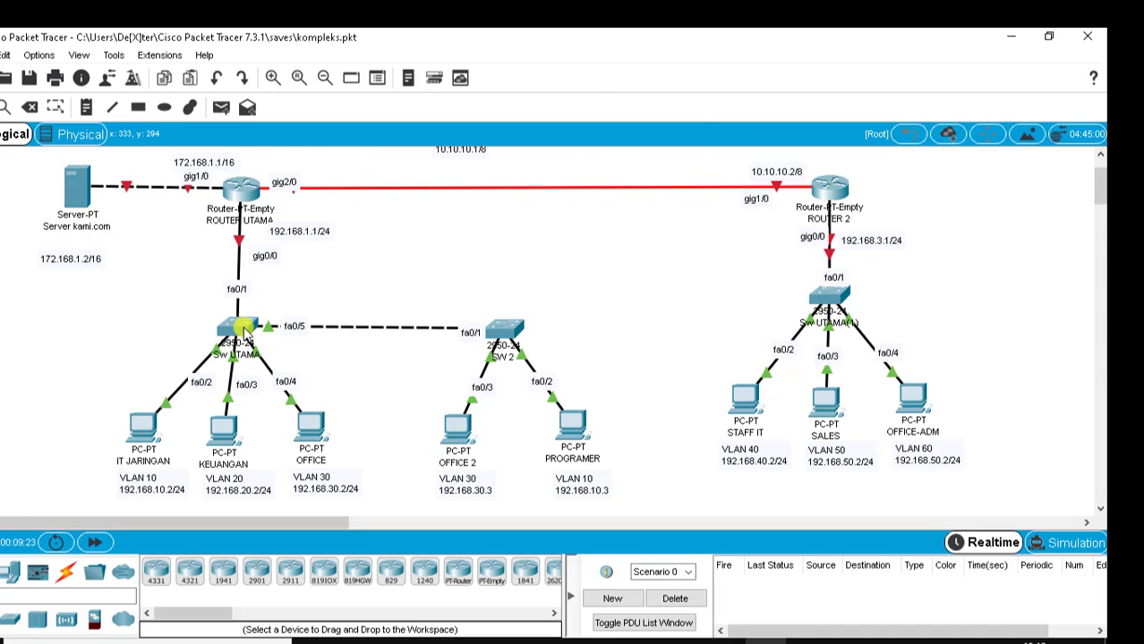
Open the command line interface of switch SW 2, with its window moved off the topology's central area.
mouse_move(243, 327)
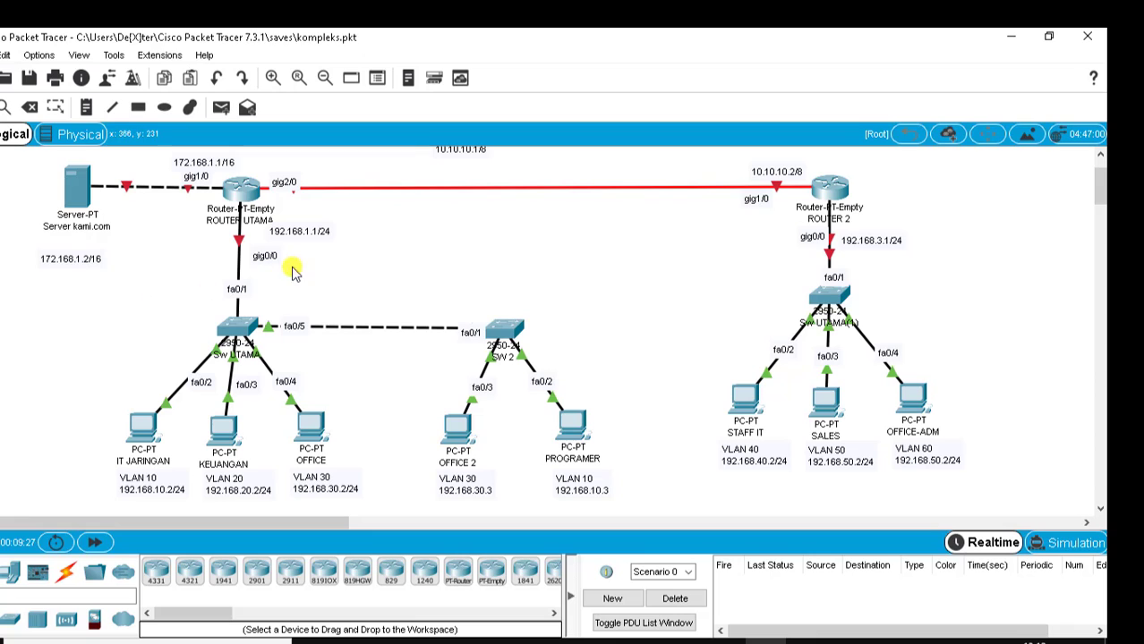
left_click(503, 332)
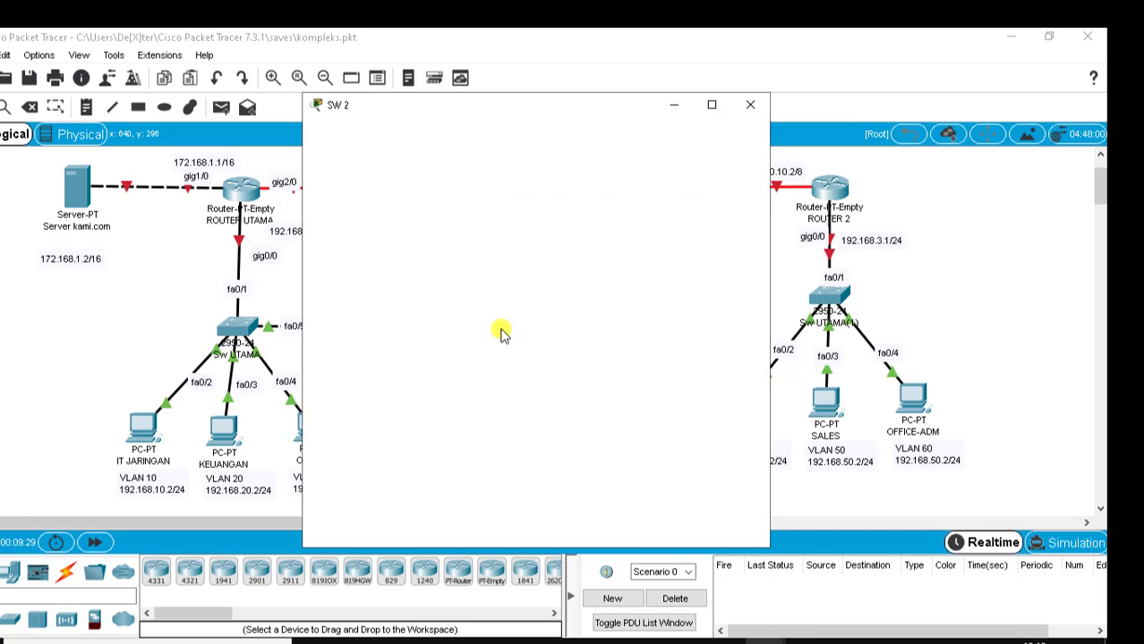
left_click_drag(510, 112, 759, 67)
left_click(675, 92)
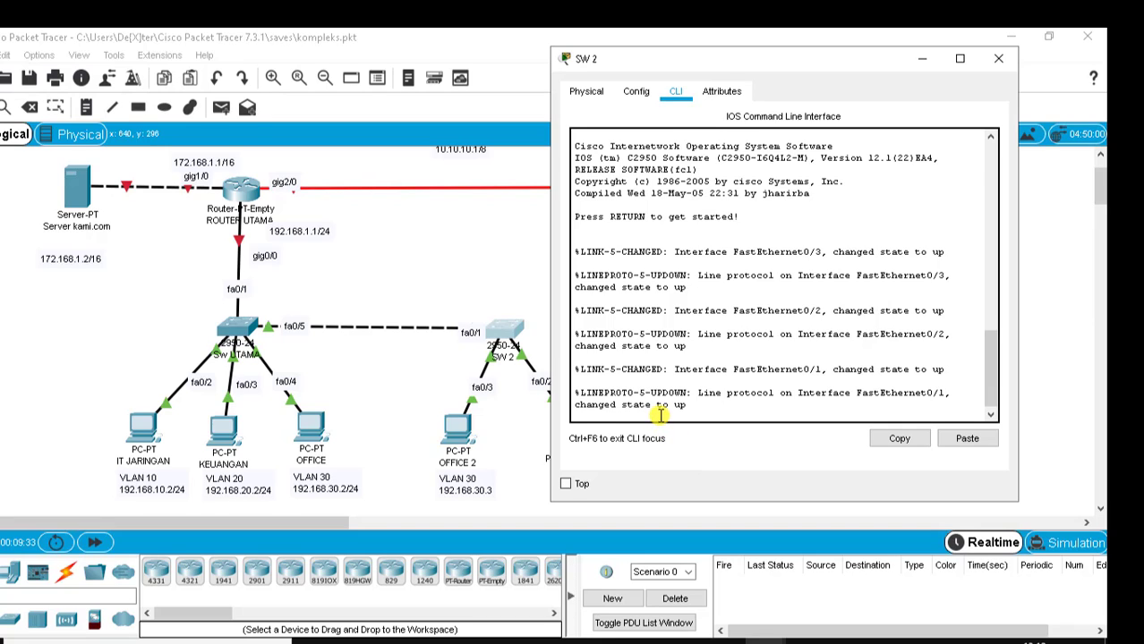
Enter privileged mode and then global configuration mode on SW 2.
key("Return")
type("ena")
key("Tab")
key("Return")
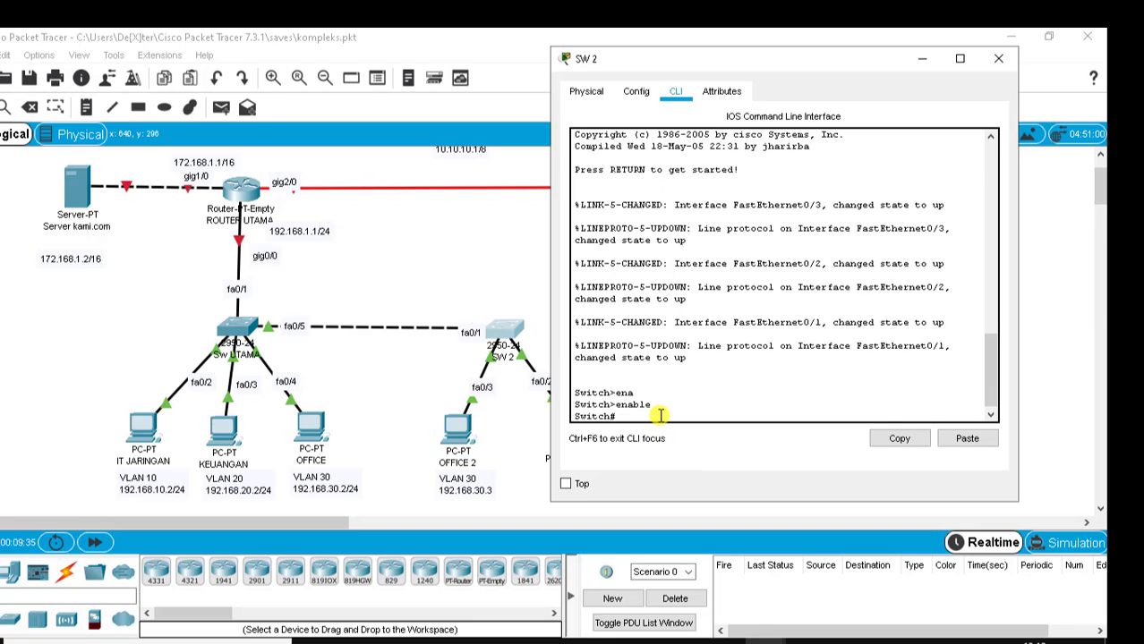
type("con")
key("Tab")
type("f")
key("Tab")
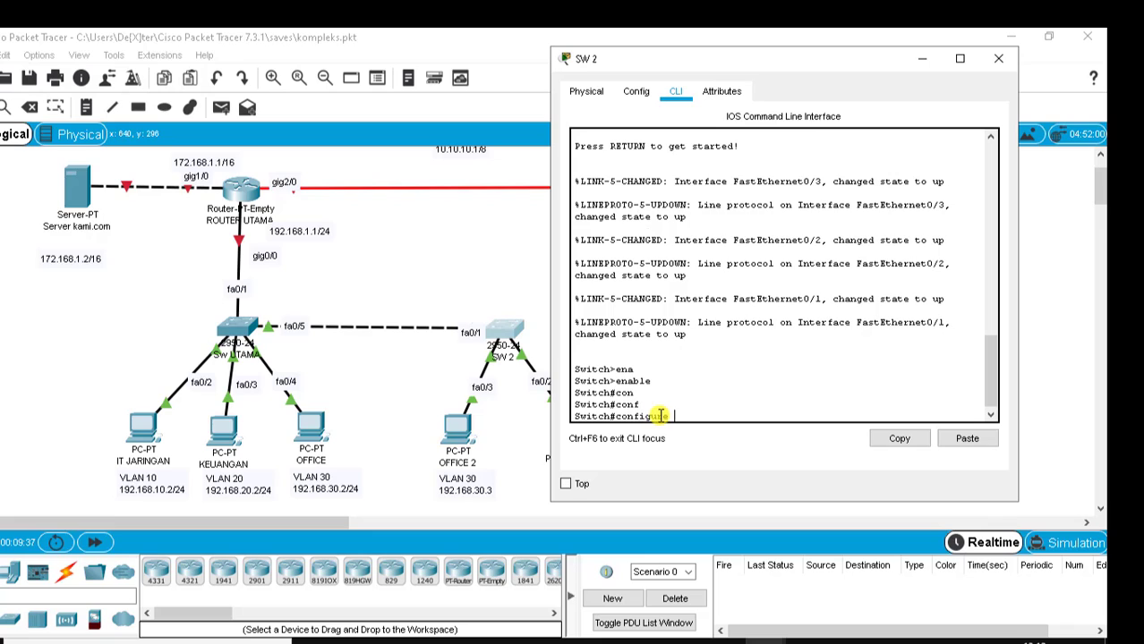
type("ter")
key("Tab")
key("Return")
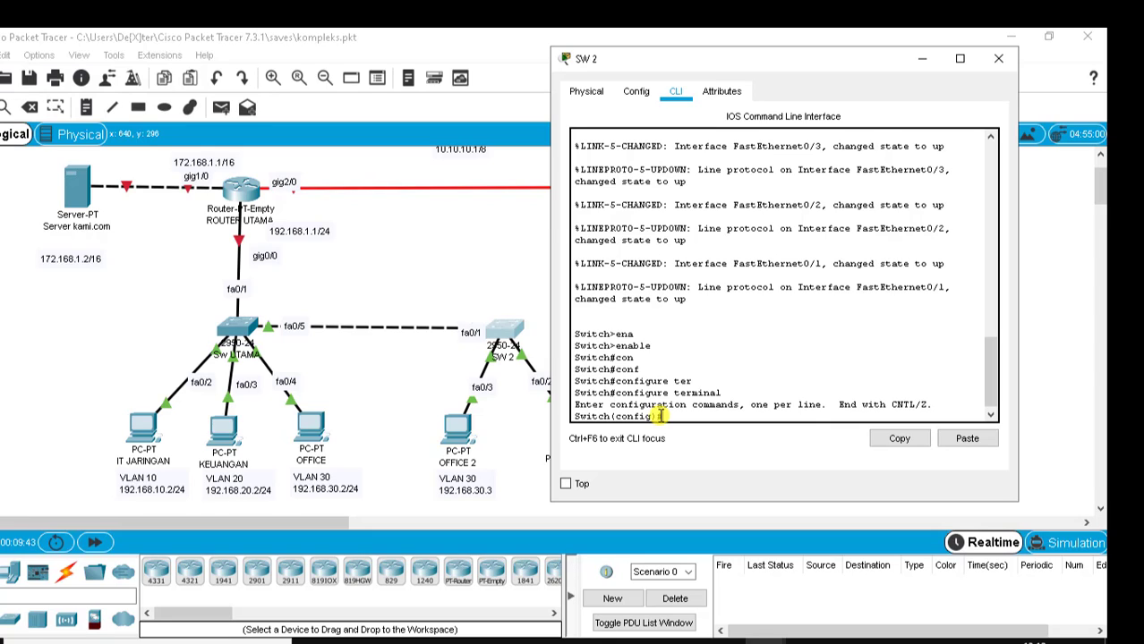
Create VLAN 30 named office on SW 2, with its window moved clear of the PC labels.
type("vla")
key("Tab")
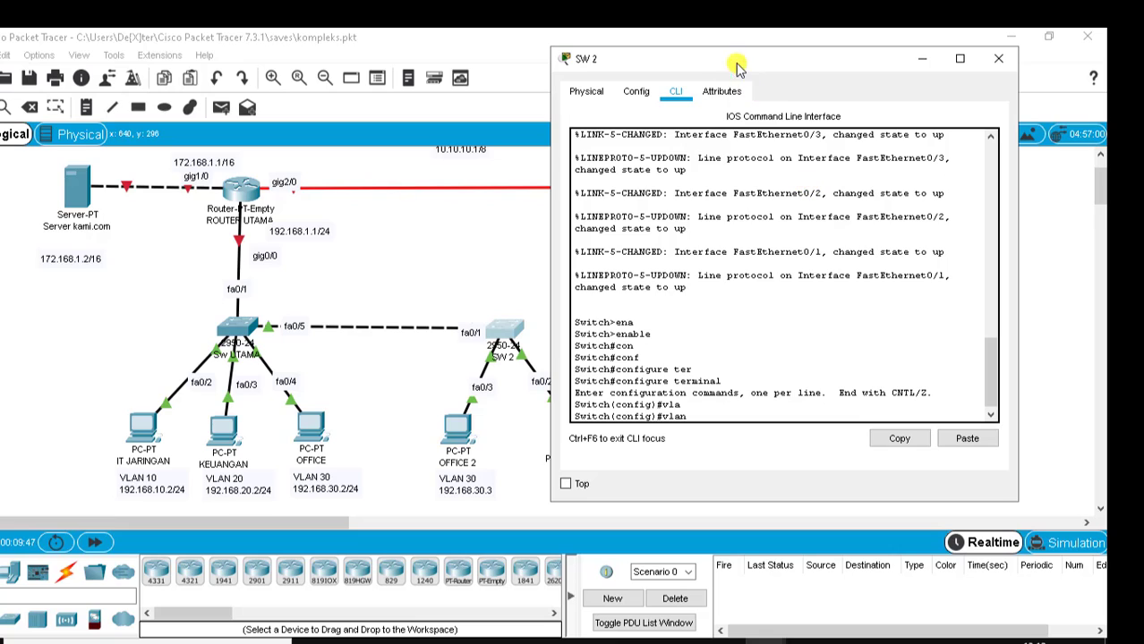
left_click_drag(738, 65, 881, 69)
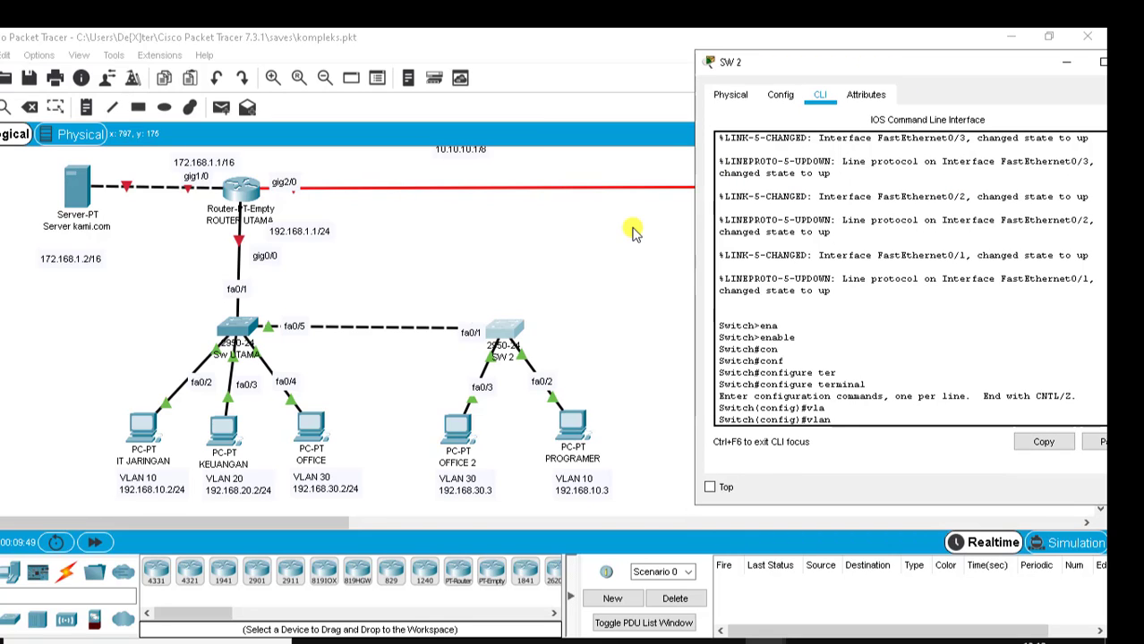
type("30")
key("Return")
type("name office")
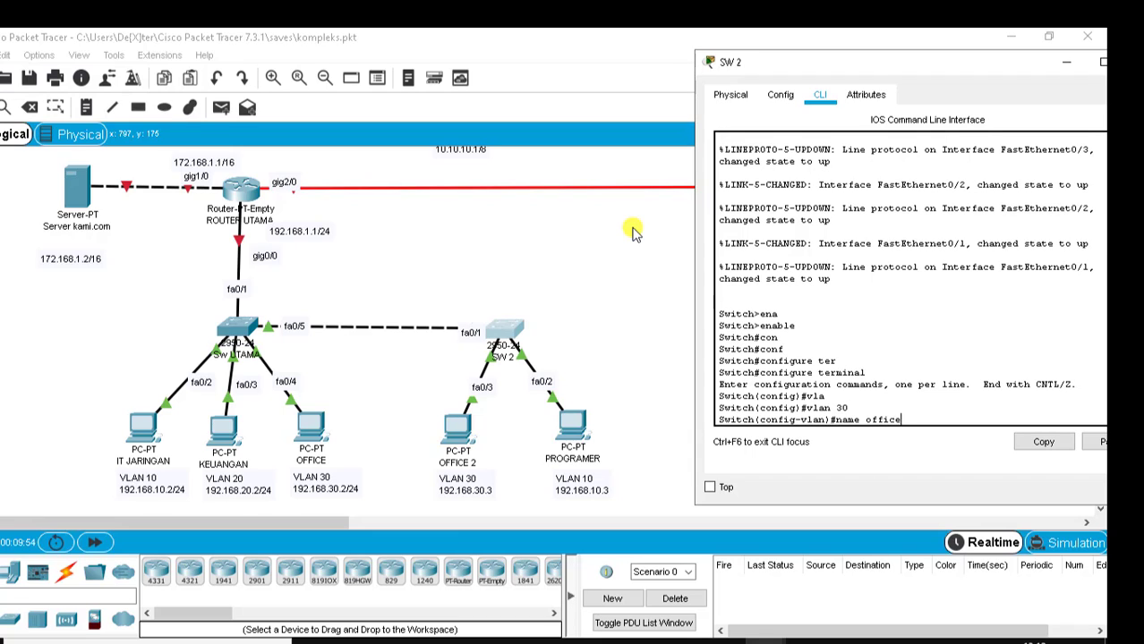
key("Return")
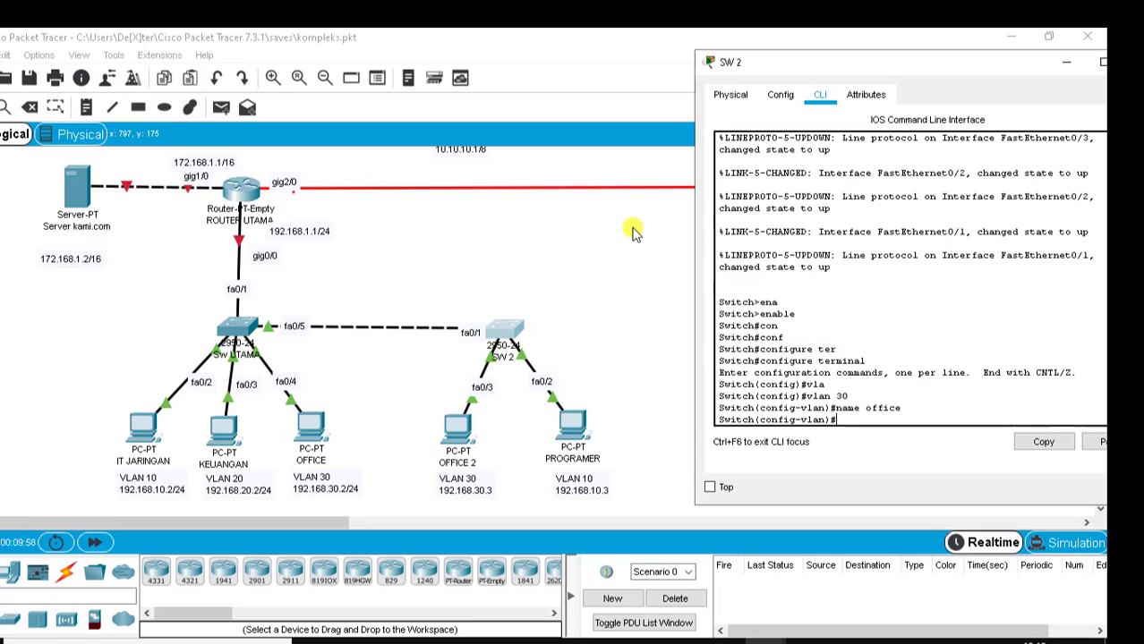
Create VLAN 10 on SW 2.
type("vla")
key("Tab")
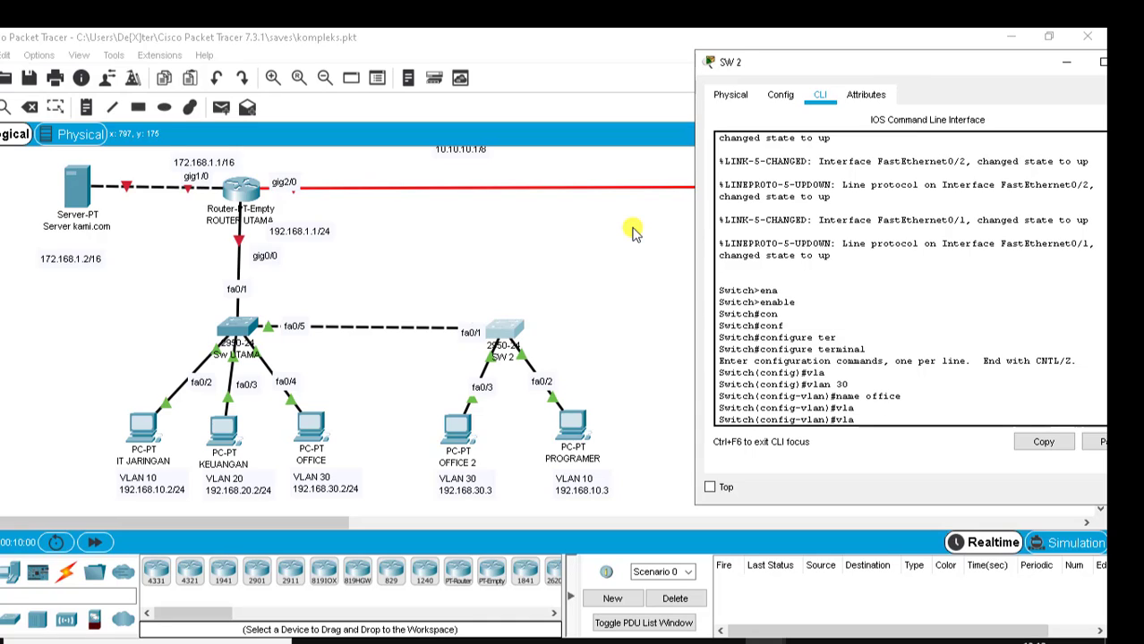
type("10")
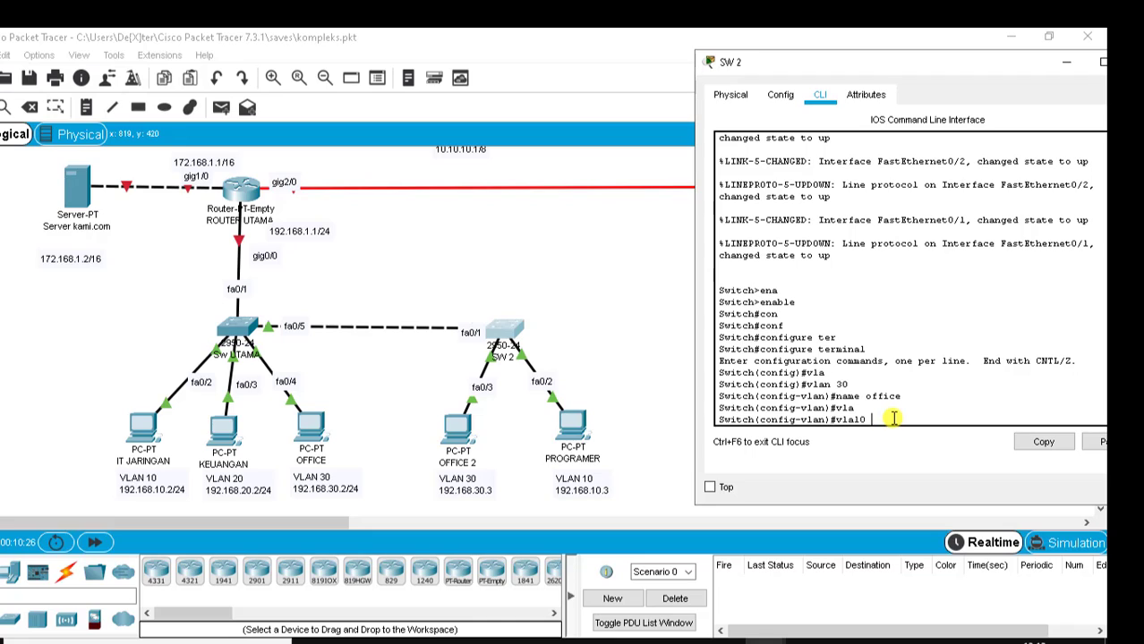
type("n")
key("Tab")
key("Tab")
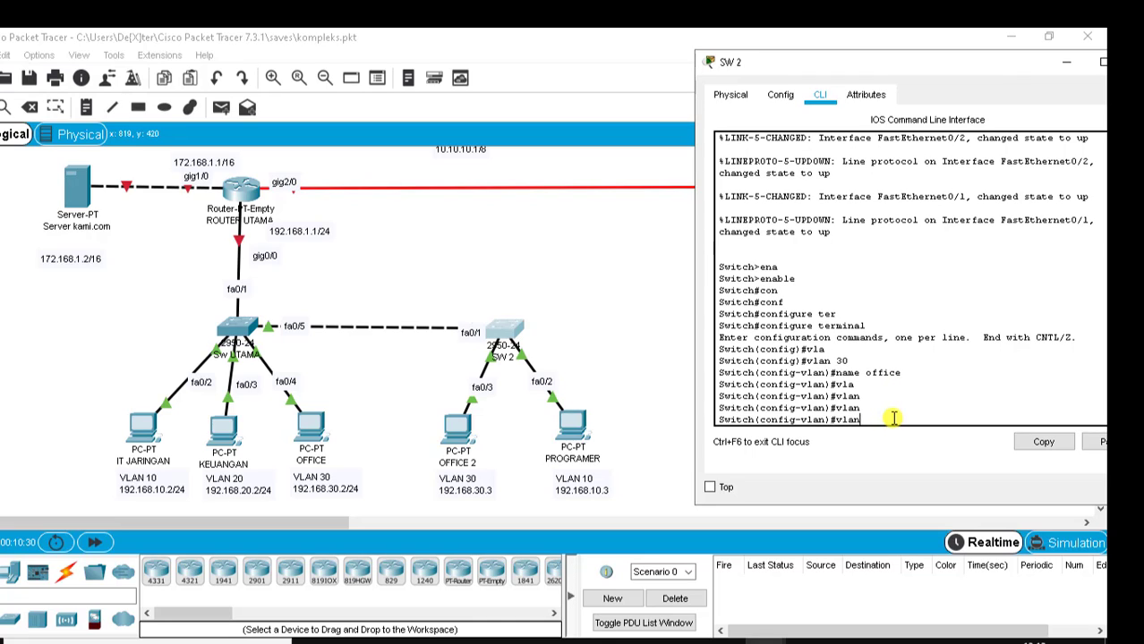
type("10")
key("Return")
Name VLAN 10 IT and exit the VLAN configuration.
type("name")
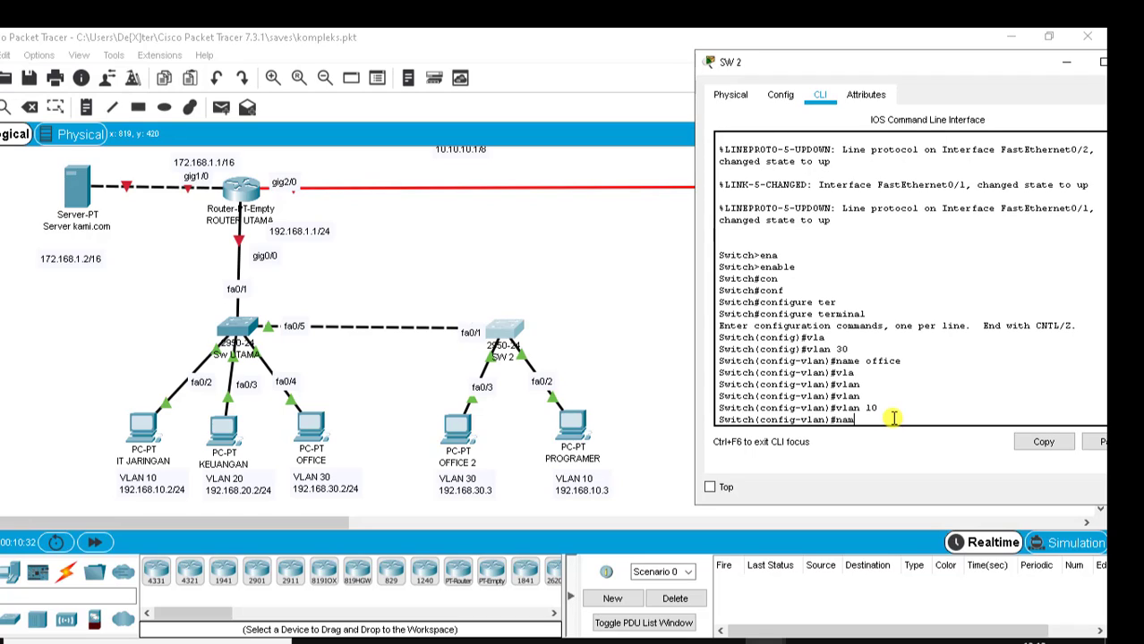
key("Tab")
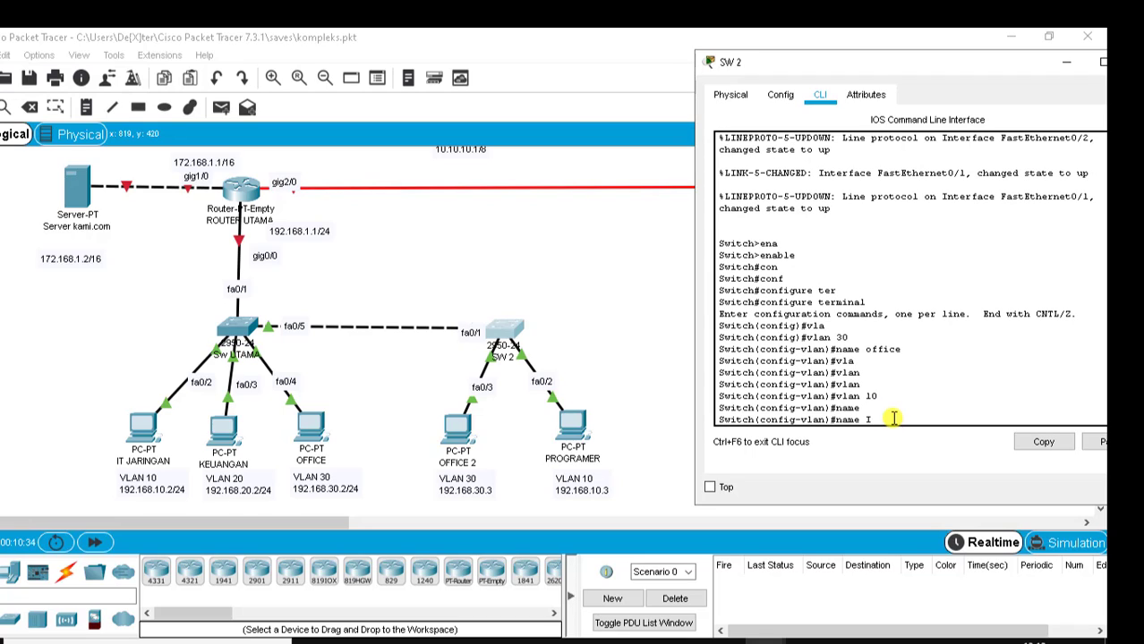
type("IT")
key("Return")
type("ex")
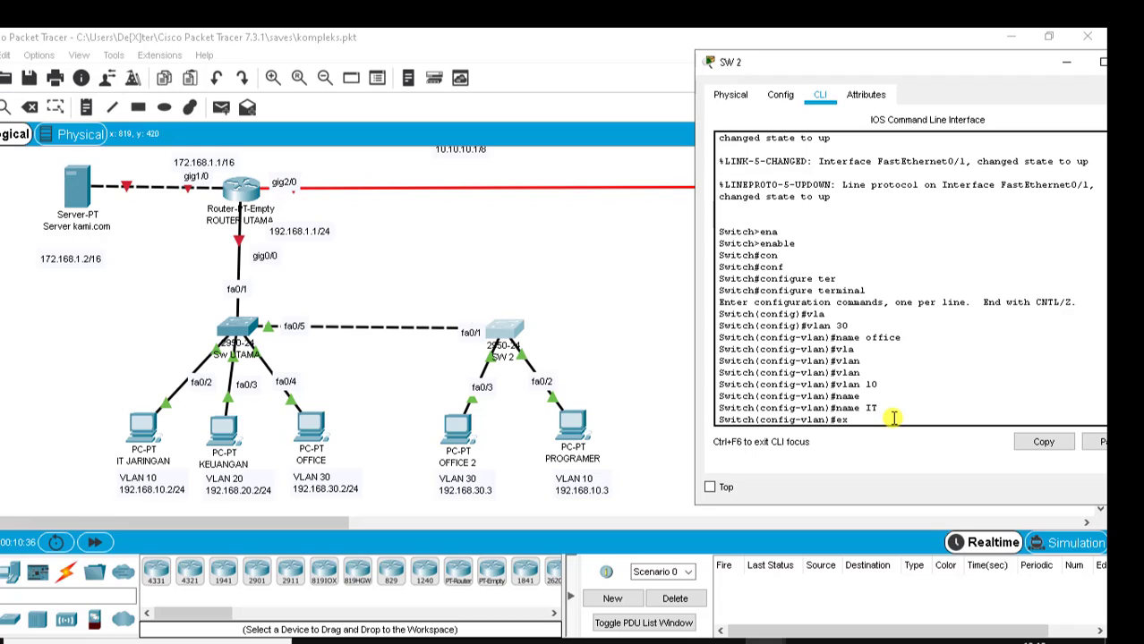
key("Return")
Enter the configuration of interface fastEthernet 0/2 on SW 2.
type("inter")
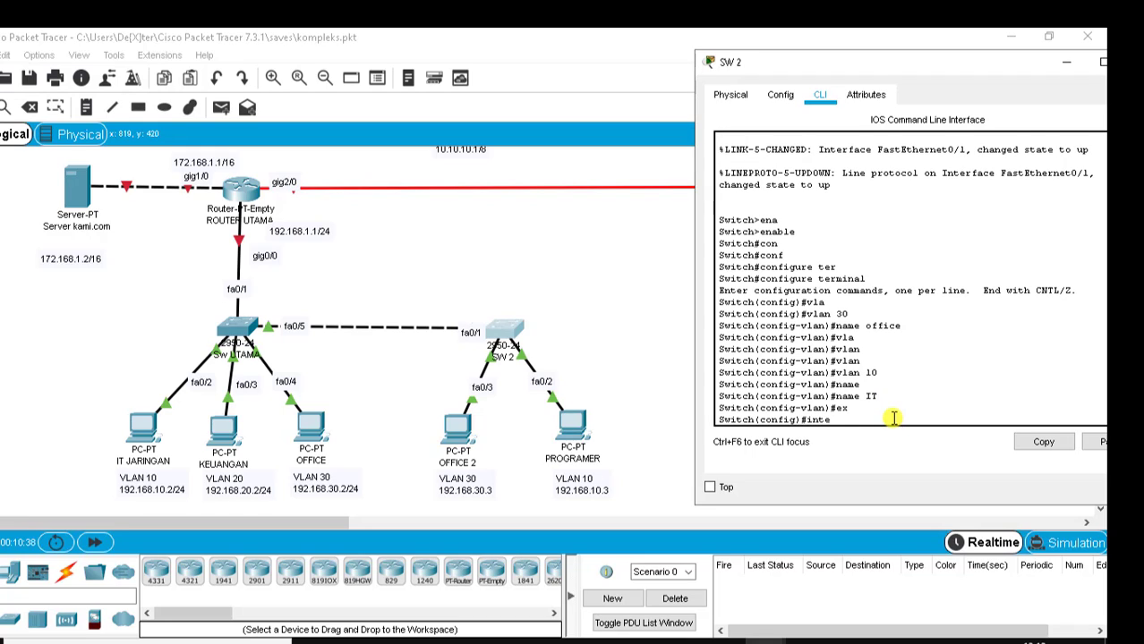
key("Tab")
type("fa")
key("Tab")
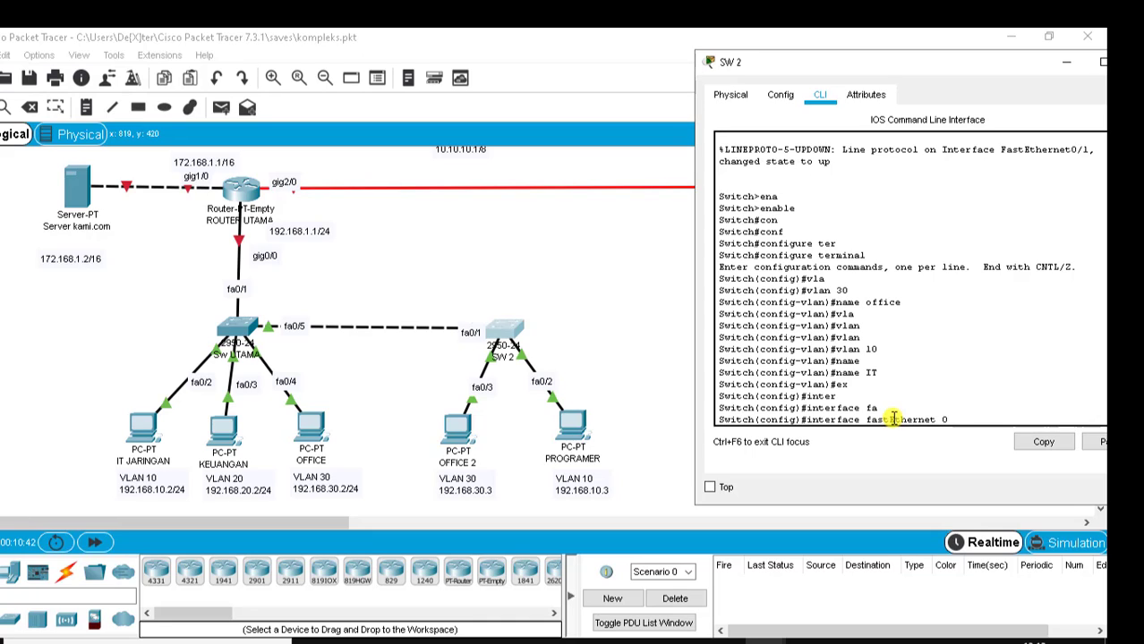
type("0/3")
key("BackSpace")
type("2")
key("Return")
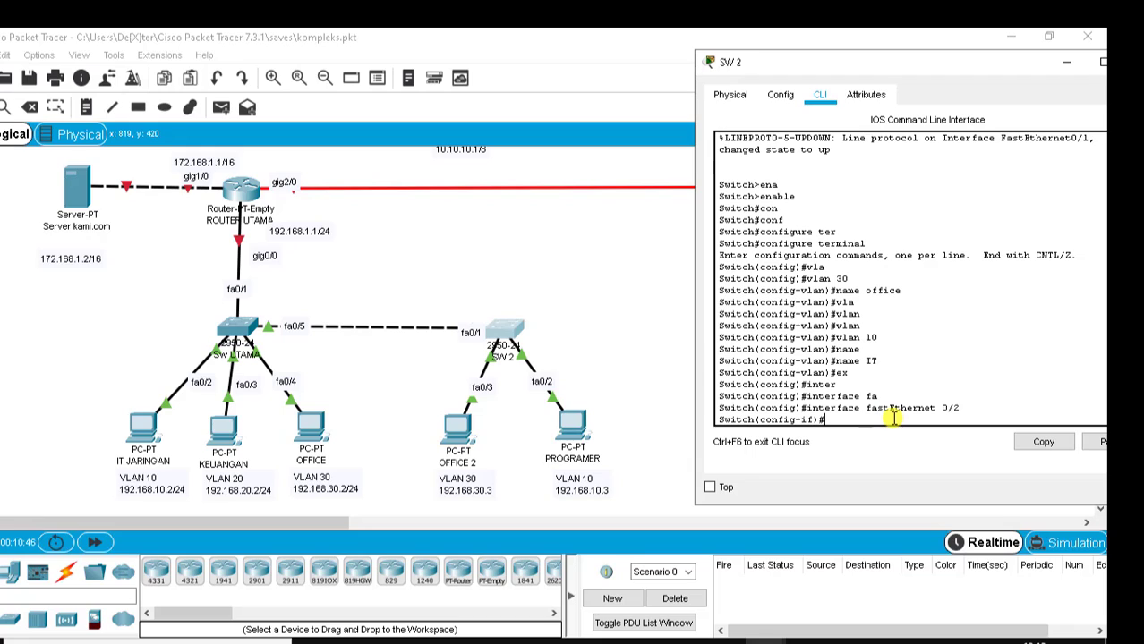
Set fastEthernet 0/2 of SW 2 to switchport mode access.
key("BackSpace")
key("BackSpace")
type("sw")
key("Tab")
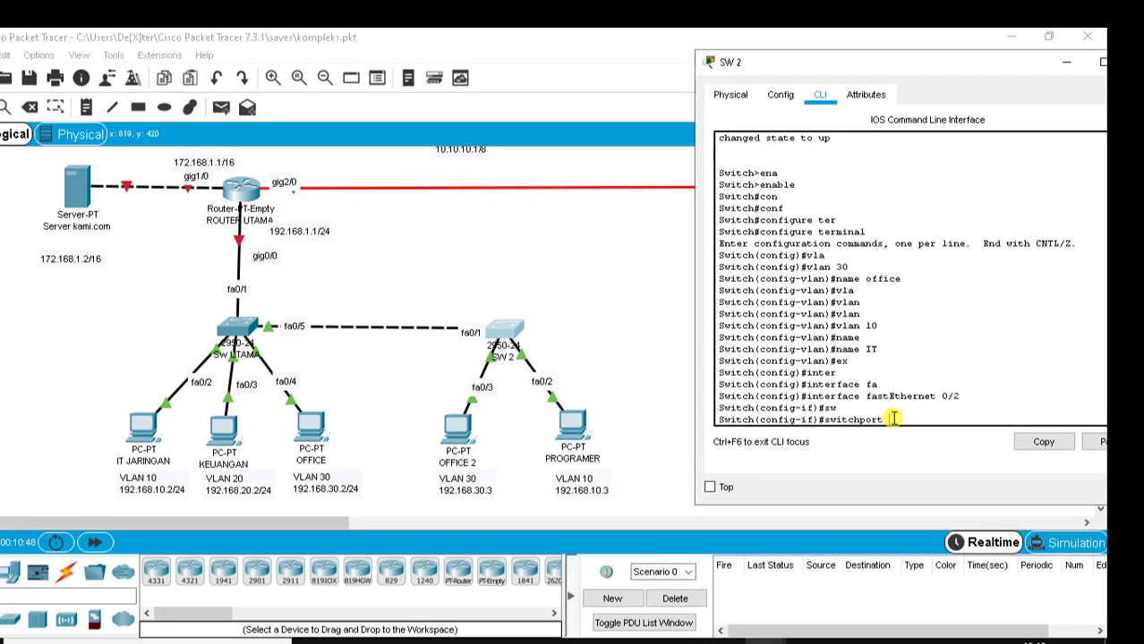
type("mode acc")
key("Tab")
key("Return")
Assign fastEthernet 0/2 of SW 2 to access VLAN 10.
type("a")
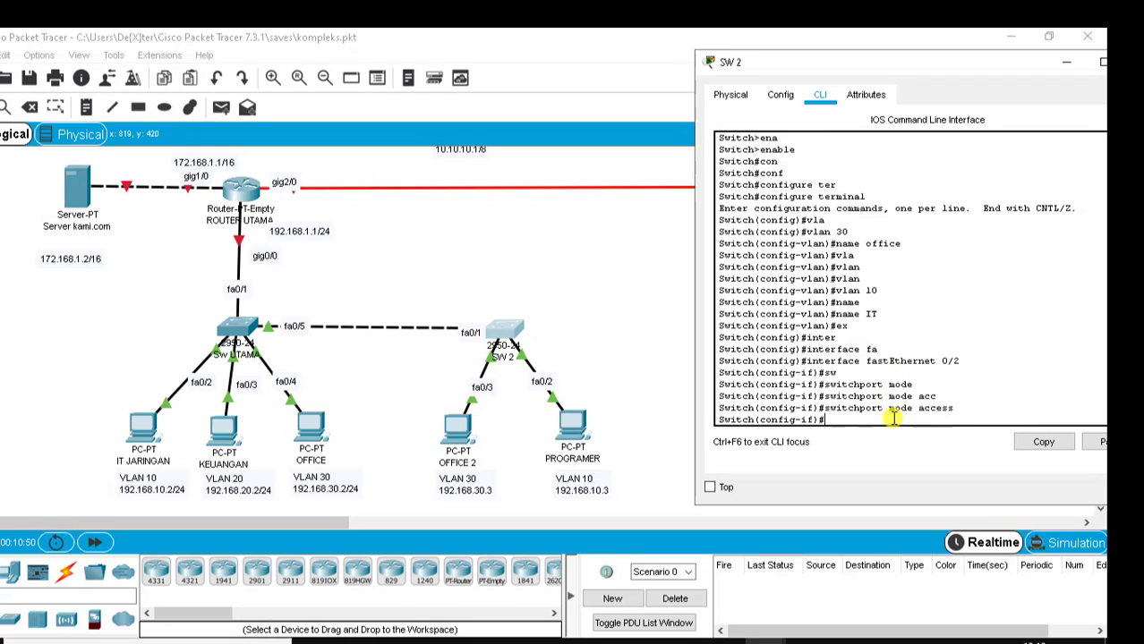
key("BackSpace")
type("sw")
key("Tab")
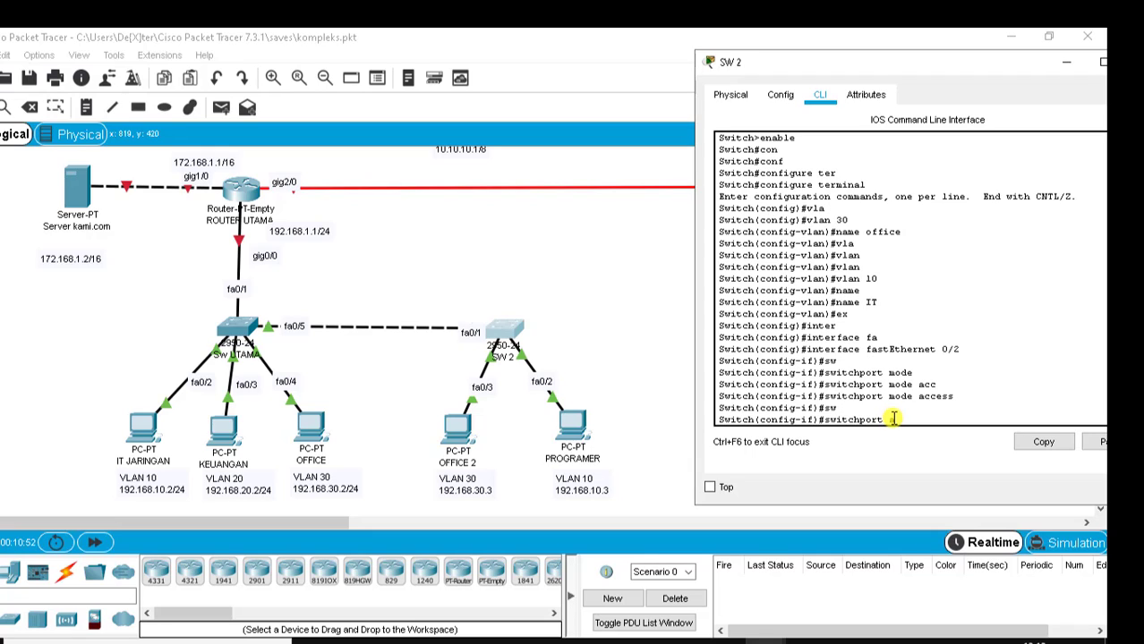
type("accc")
key("Tab")
key("BackSpace")
key("Tab")
type("v")
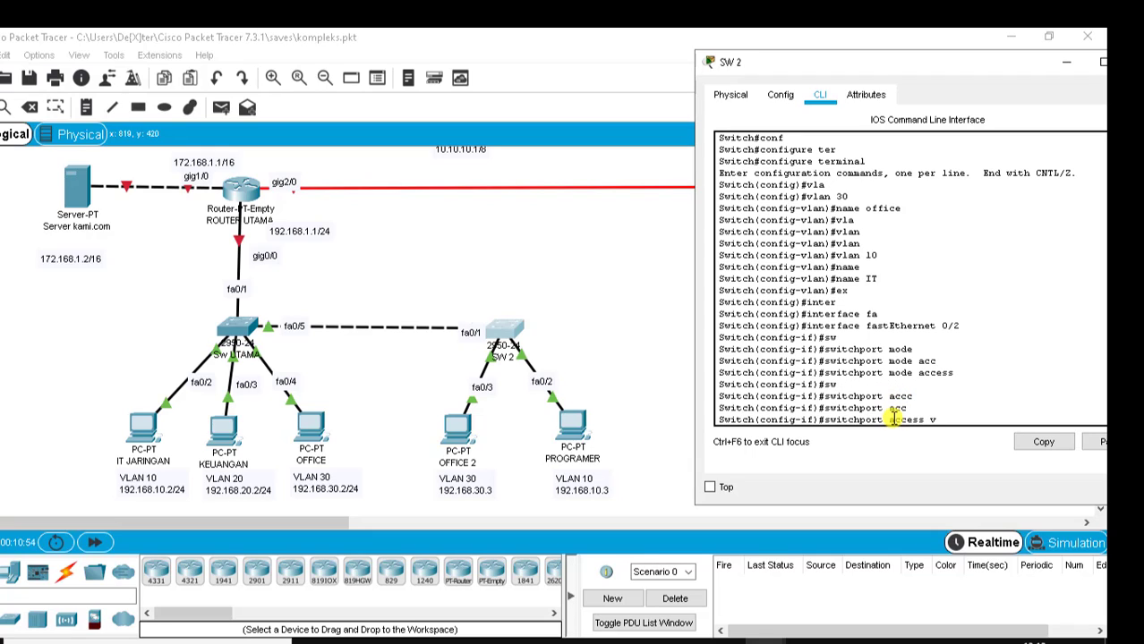
type("a")
key("BackSpace")
type("a")
key("Tab")
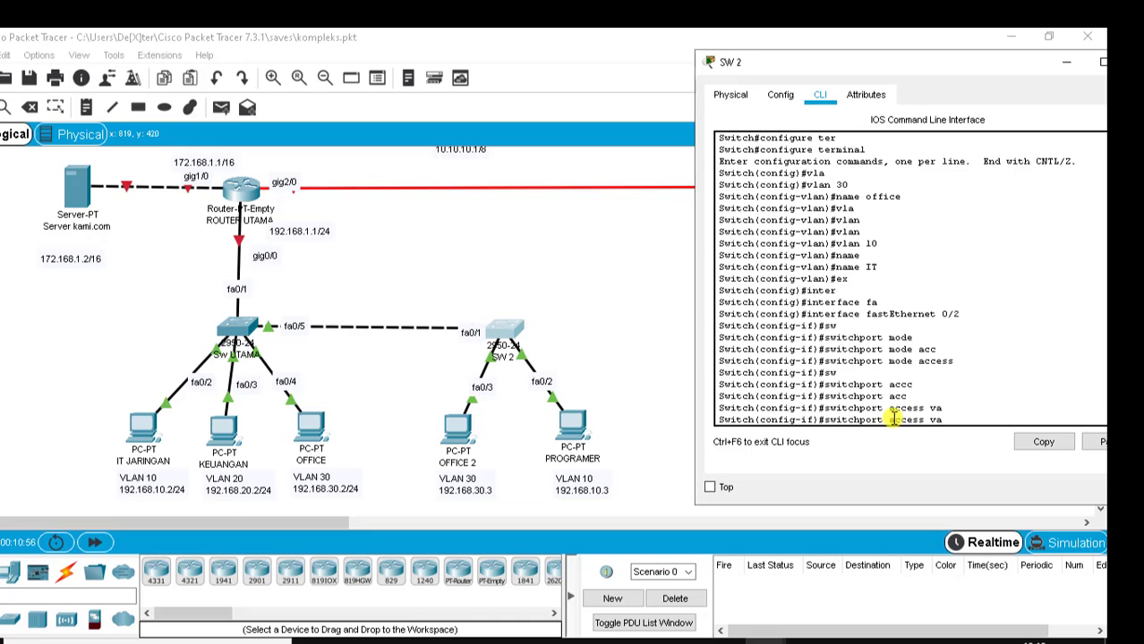
key("Tab")
key("BackSpace")
type("la")
key("Tab")
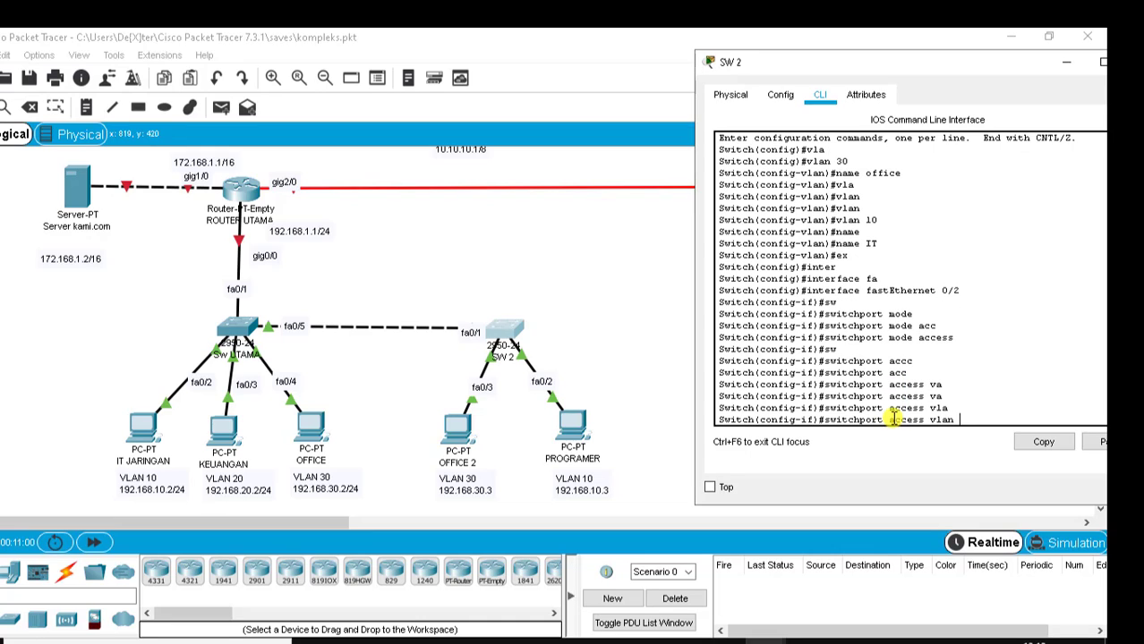
type("10")
key("Return")
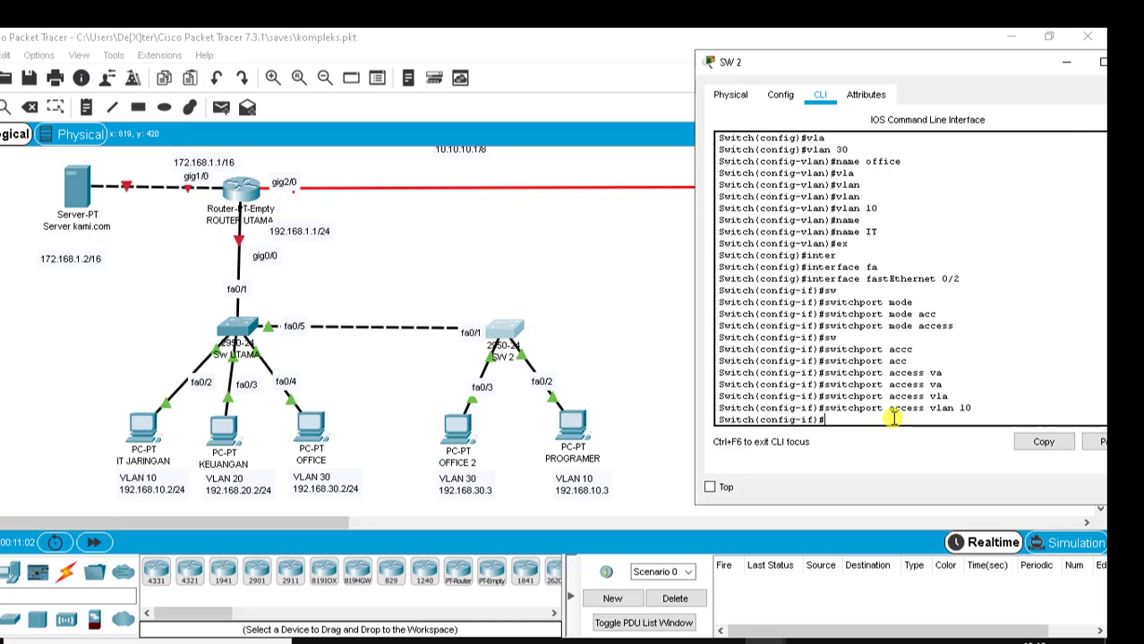
type("sw")
key("Tab")
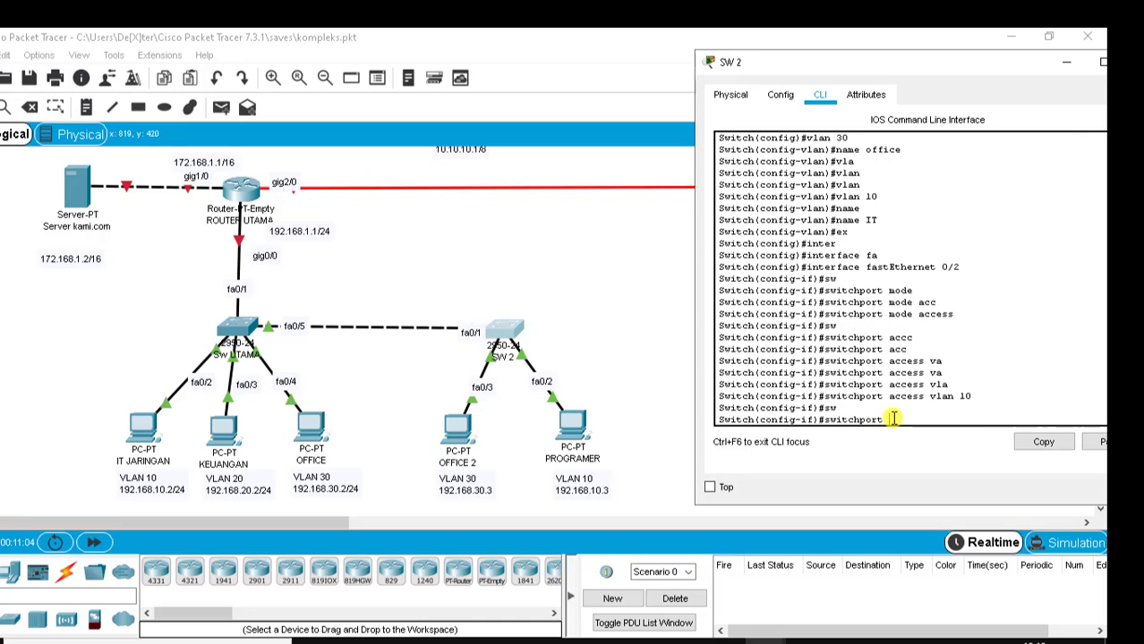
key("BackSpace")
key("BackSpace")
key("BackSpace")
key("BackSpace")
key("BackSpace")
key("BackSpace")
key("BackSpace")
key("BackSpace")
Exit the configuration of interface fastEthernet 0/2 on SW 2.
type("ex")
key("Tab")
key("Return")
type("fa")
key("Tab")
type("s")
key("Tab")
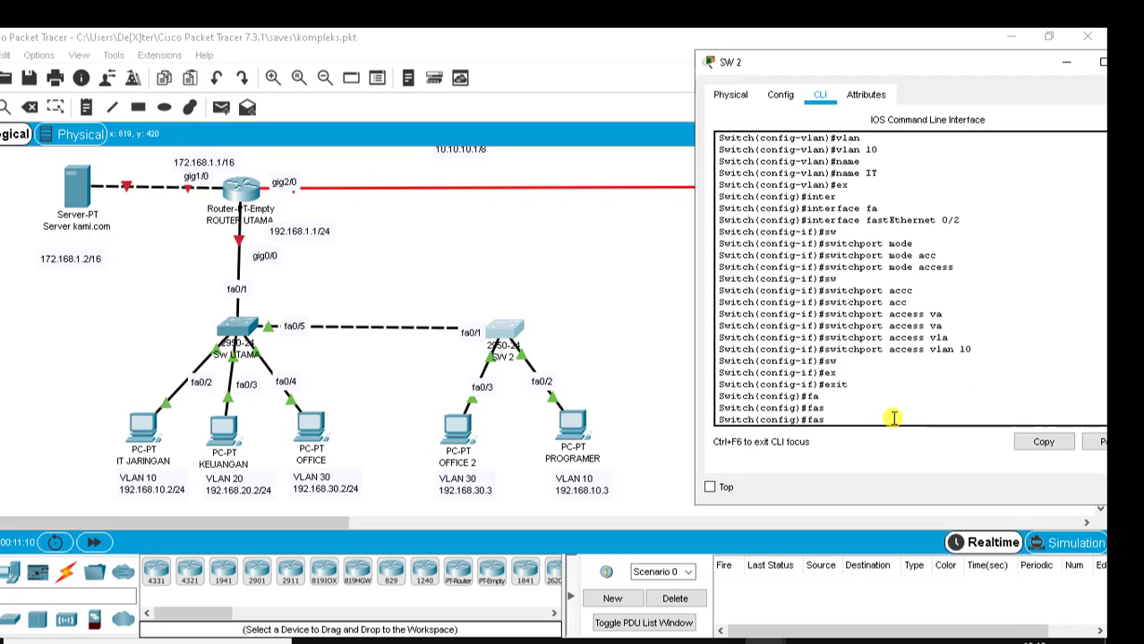
key("BackSpace")
key("BackSpace")
key("BackSpace")
Enter the configuration of interface fastEthernet 0/3 on SW 2.
type("inter")
key("Tab")
type("fa")
key("Tab")
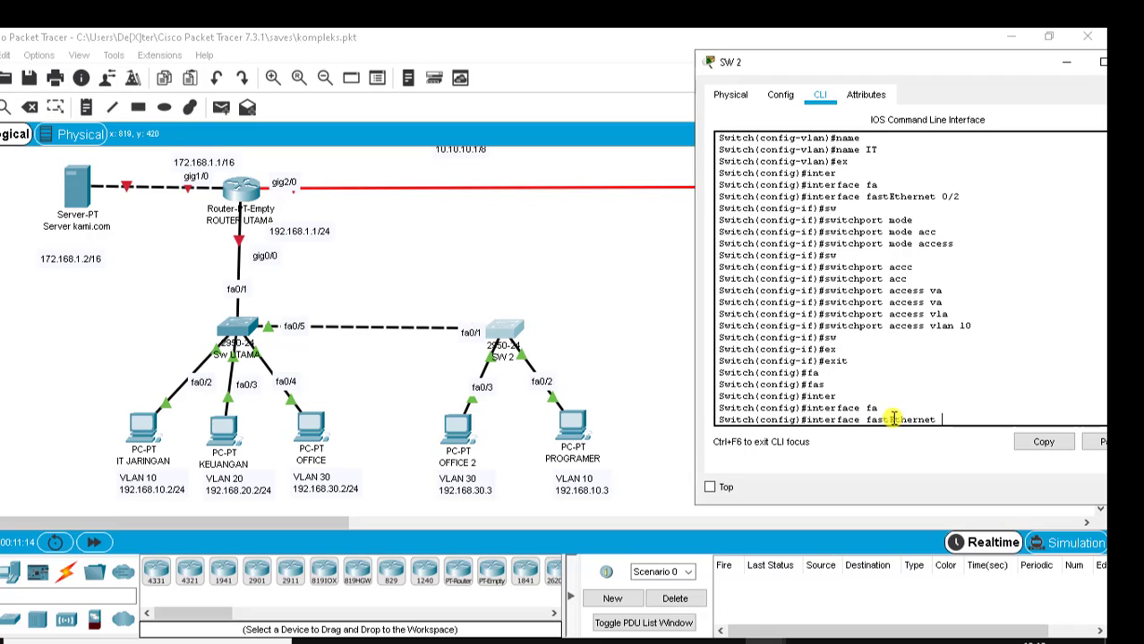
type("0/3")
key("Return")
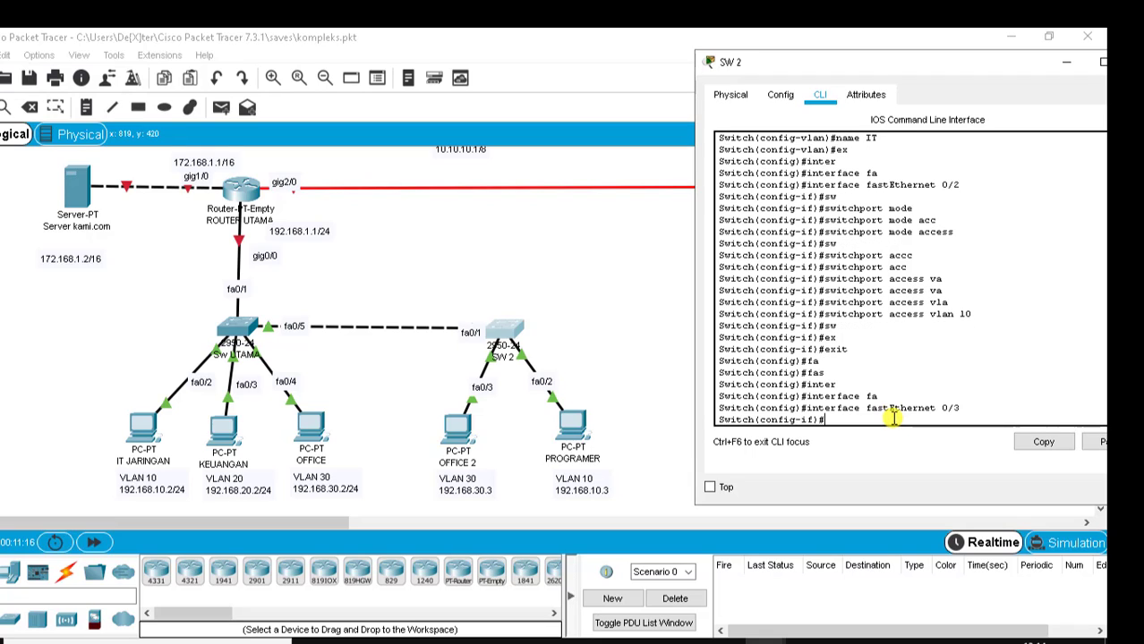
Set fastEthernet 0/3 of SW 2 to switchport mode access.
type("sw")
key("Tab")
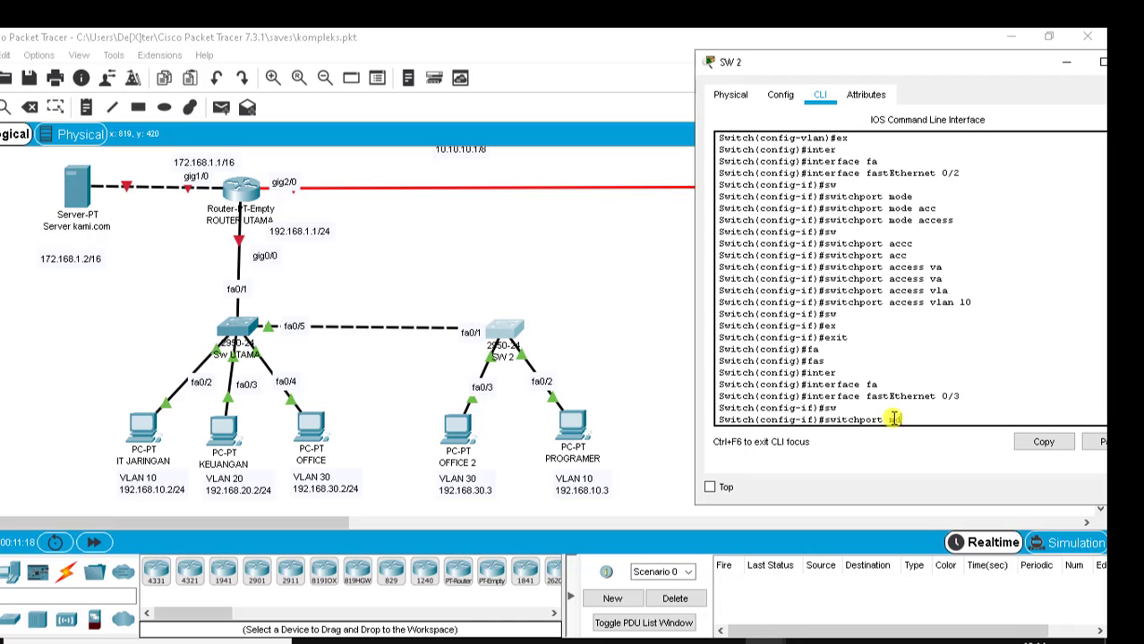
type("mode")
key("Tab")
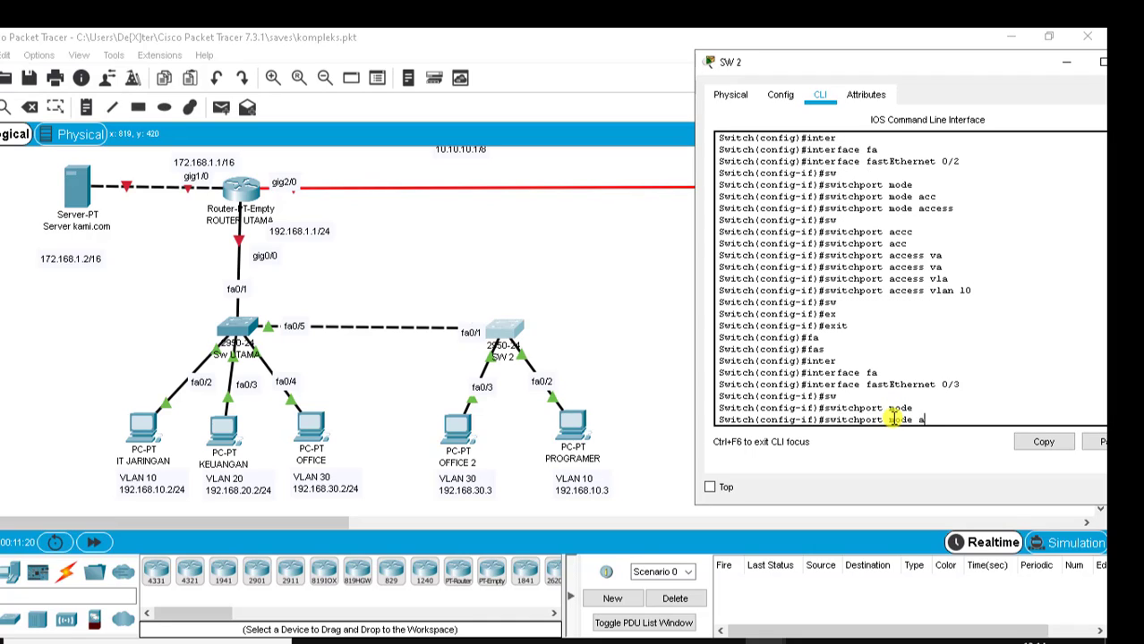
type("acc")
key("Tab")
key("Return")
Assign fastEthernet 0/3 of SW 2 to access VLAN 30 and exit the interface configuration.
type("sw")
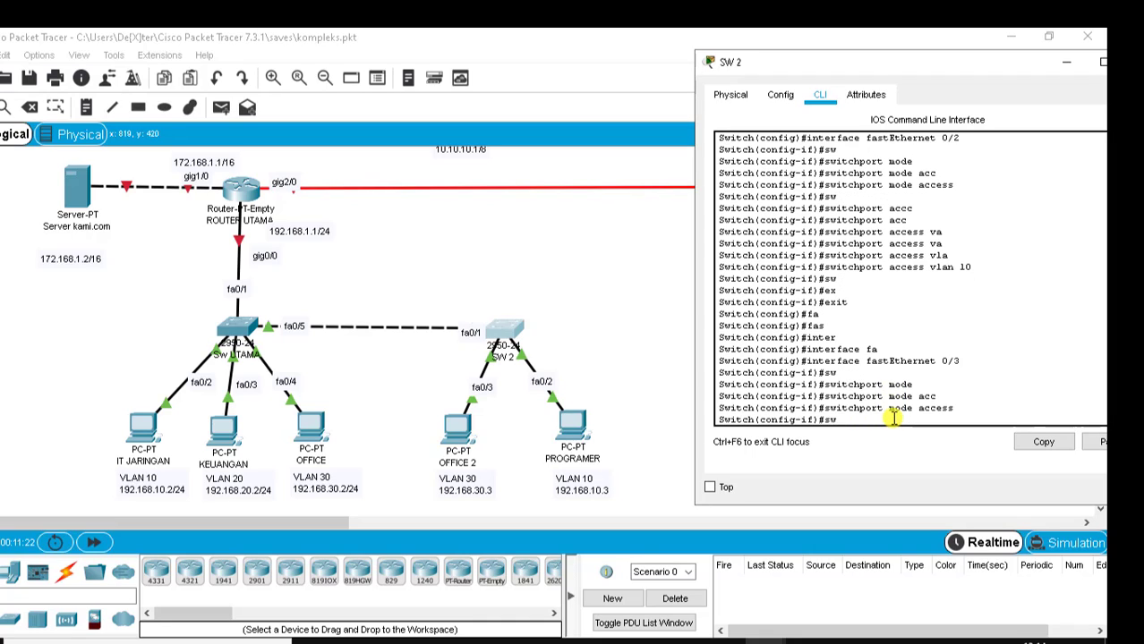
key("Tab")
type("ac")
key("Tab")
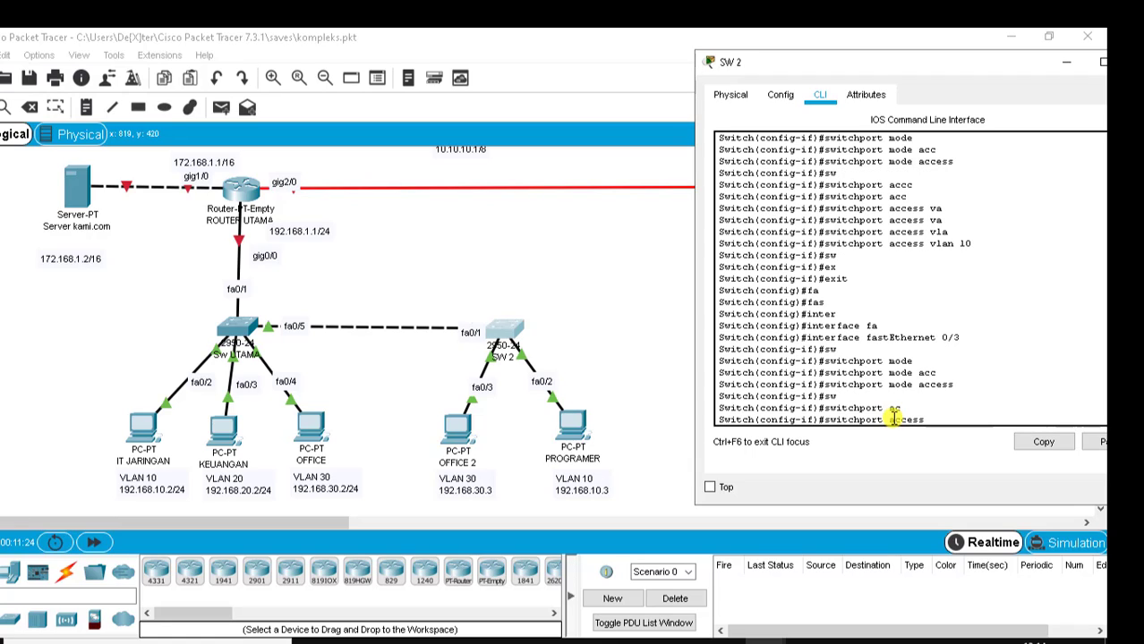
type("vla")
key("Tab")
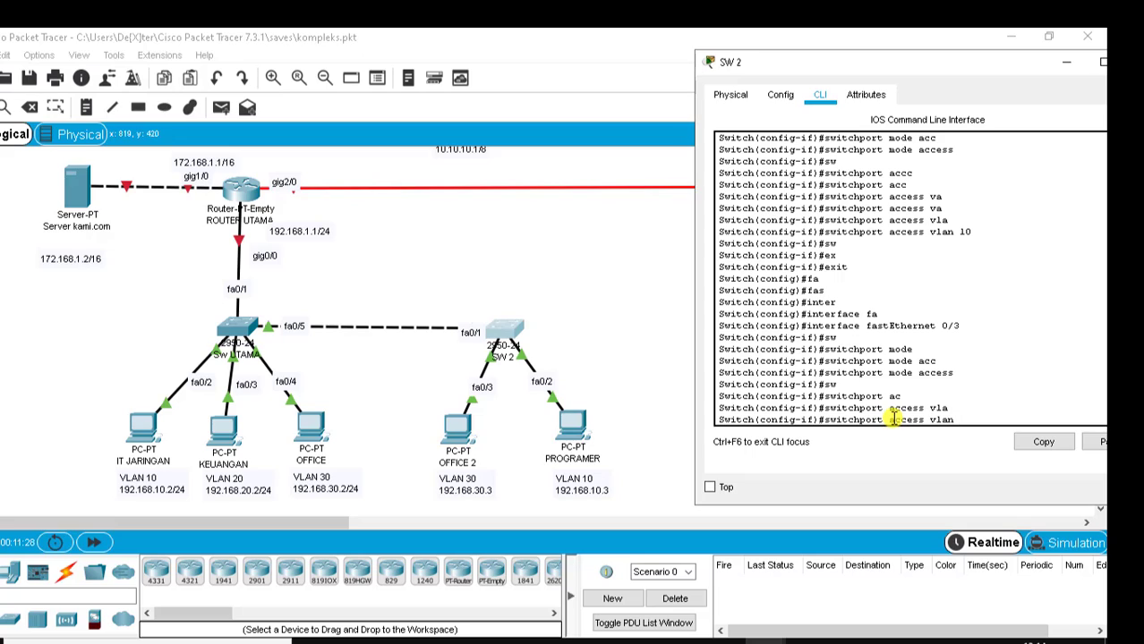
type("30")
key("Return")
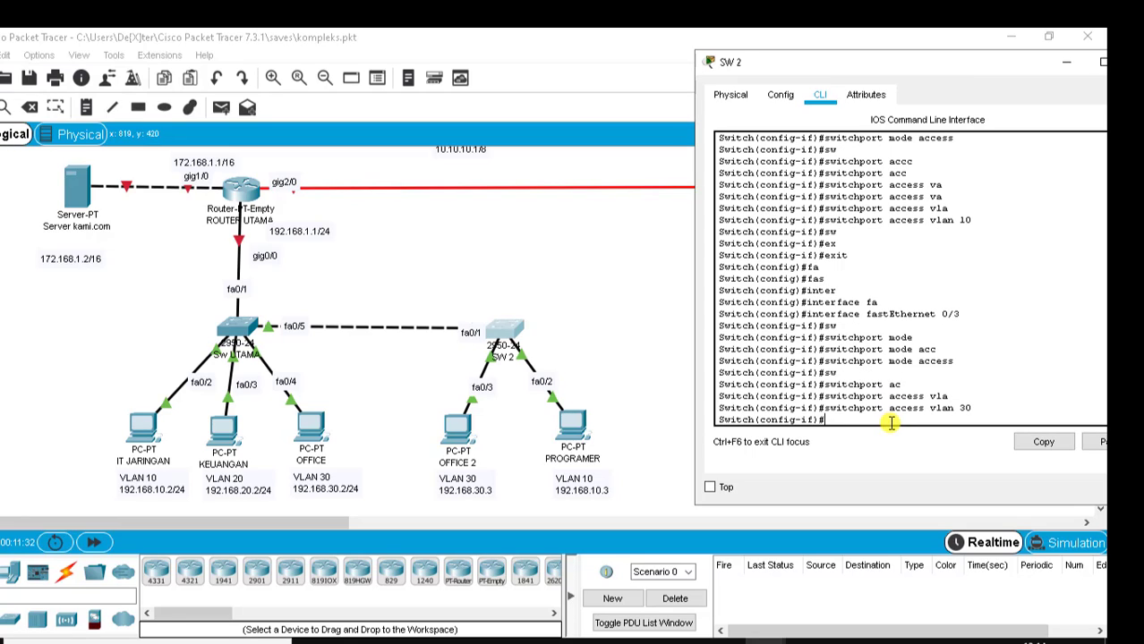
type("ex")
key("Return")
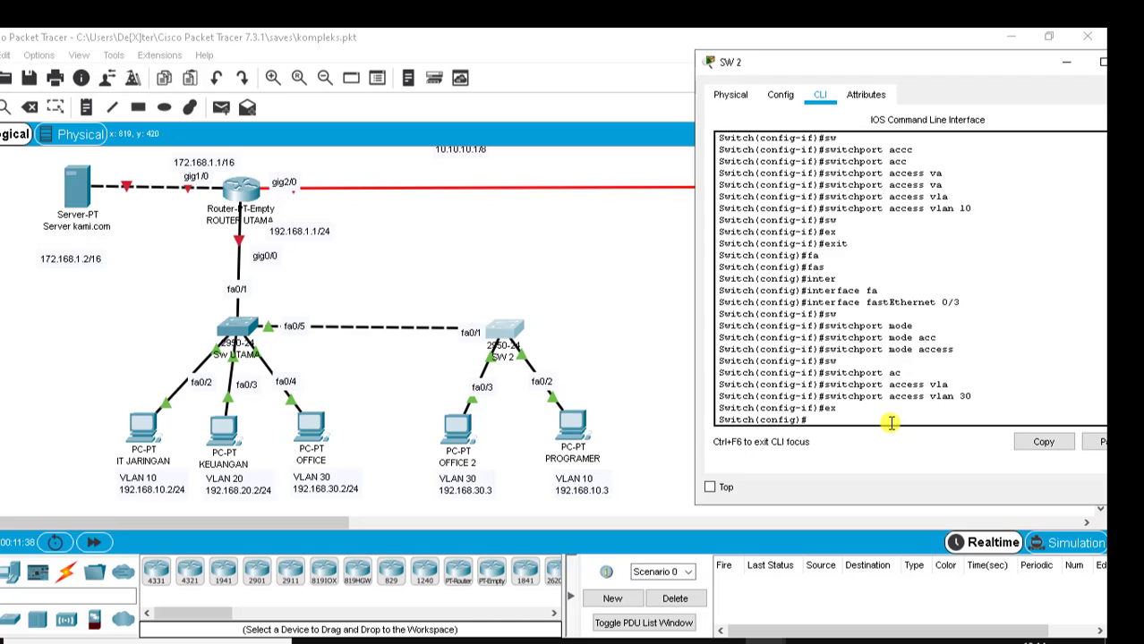
Enter the configuration of interface fastEthernet 0/1 on SW 2.
type("inter")
key("Tab")
type("fa")
key("Tab")
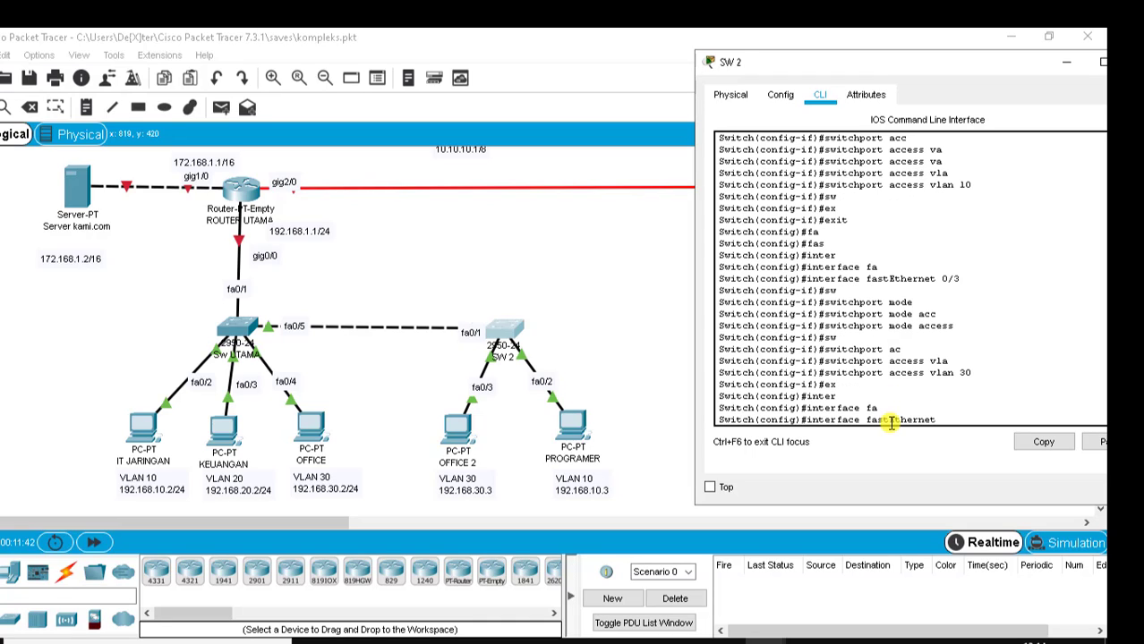
type("0/1")
key("Return")
Set fastEthernet 0/1 of SW 2 to switchport mode trunk and exit the interface configuration.
type("sw")
key("Tab")
type("mode")
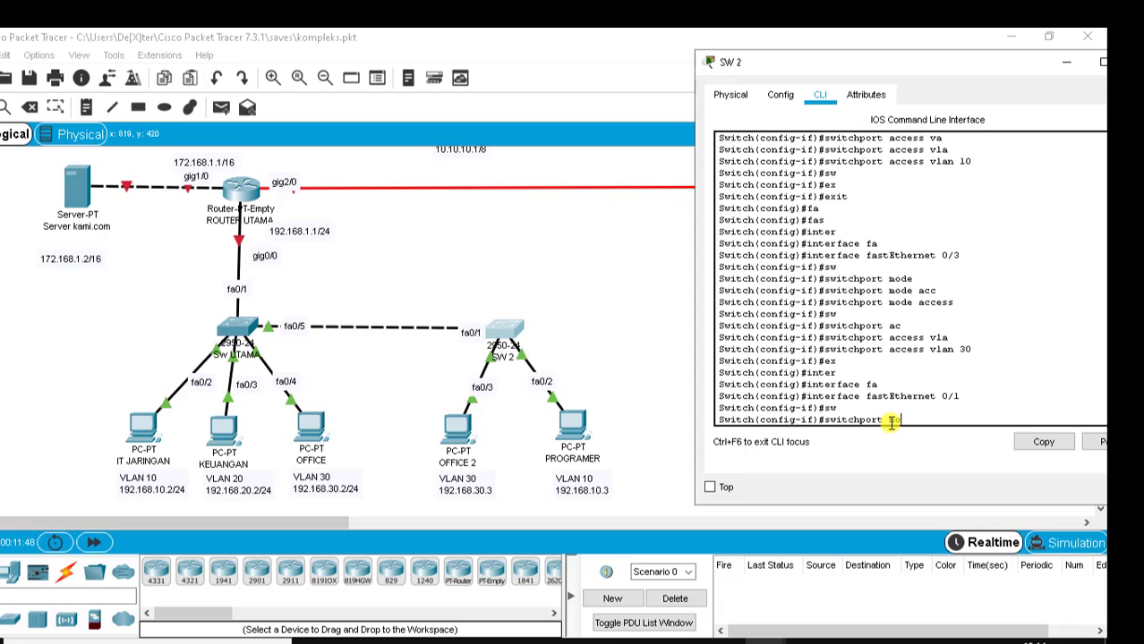
key("Tab")
type("tr")
key("Tab")
key("Return")
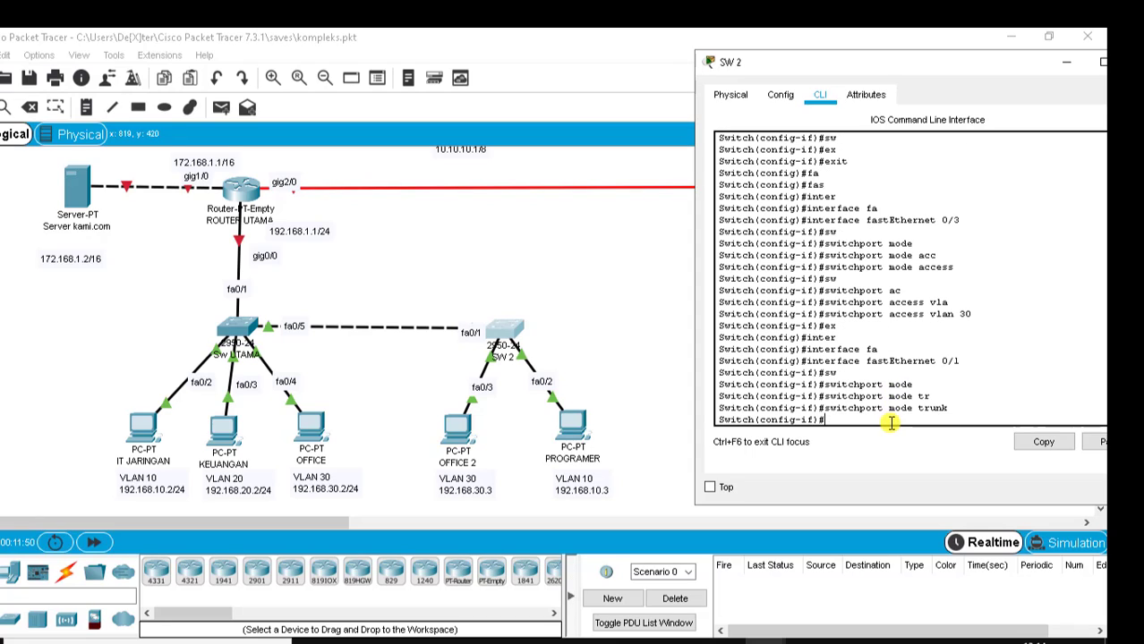
type("ex")
key("Return")
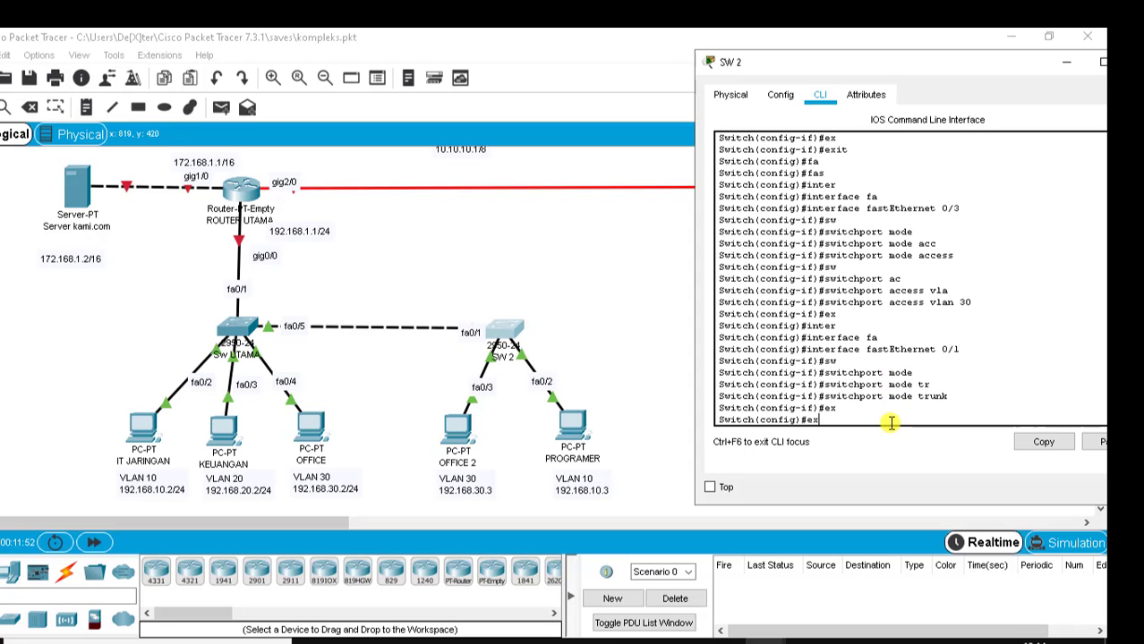
Leave global configuration mode on SW 2, save its running configuration to NVRAM and close the device window.
type("ex")
key("Return")
key("Return")
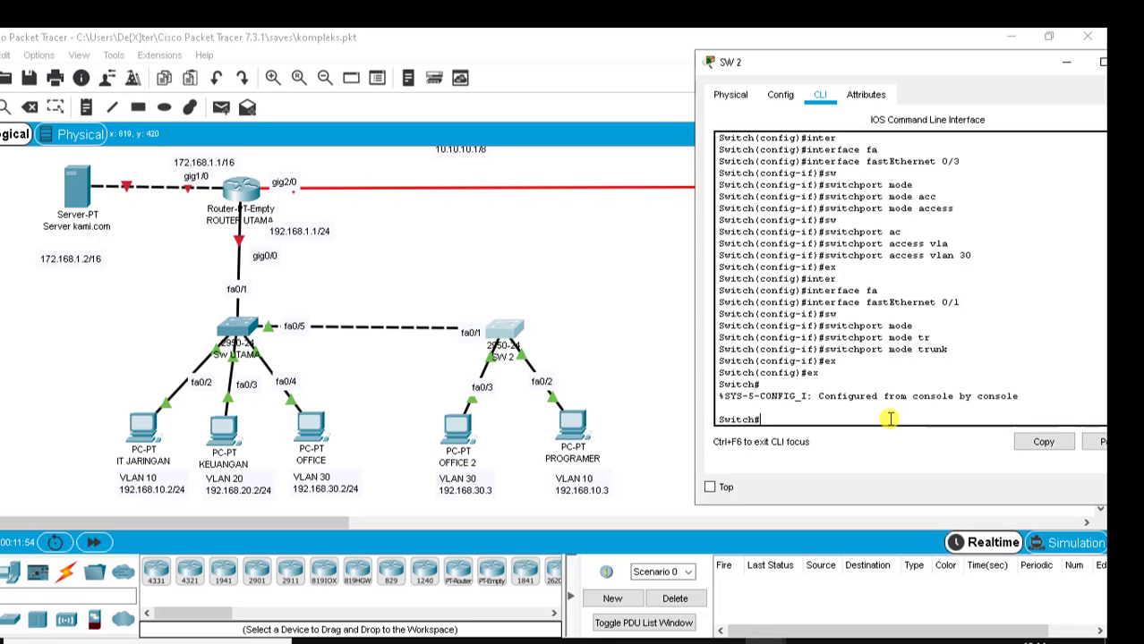
left_click(779, 94)
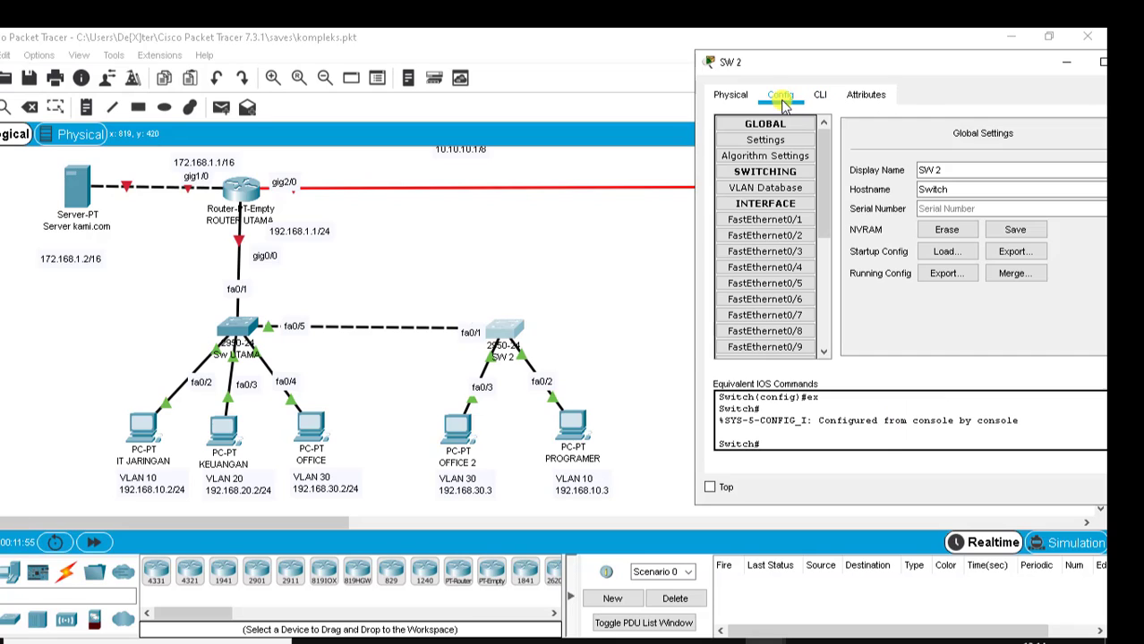
left_click(1021, 234)
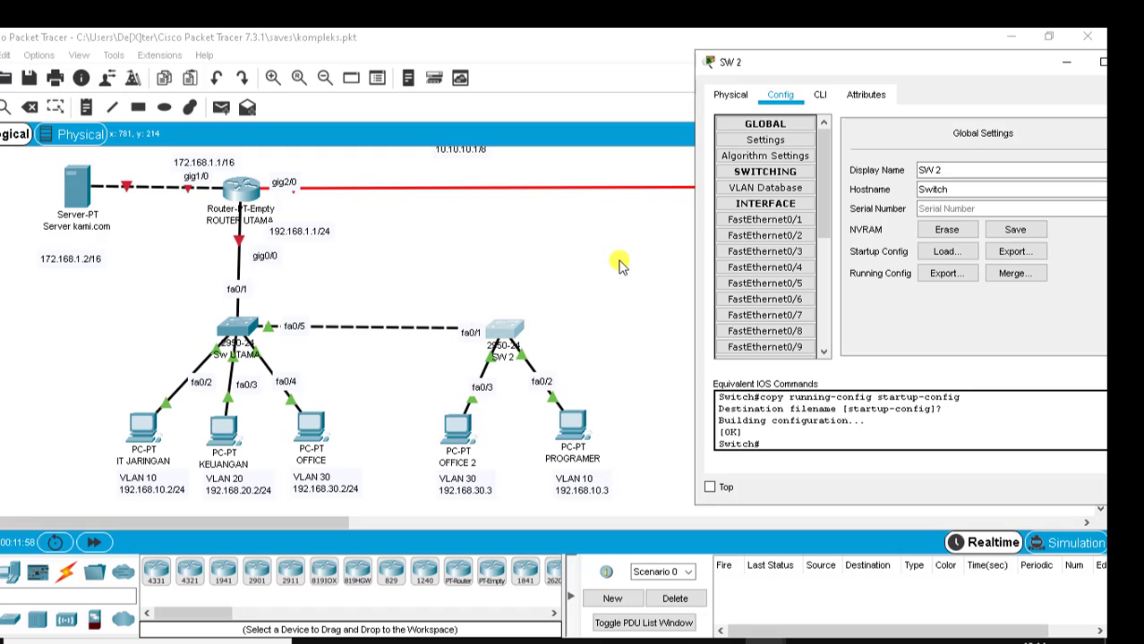
left_click_drag(805, 64, 575, 152)
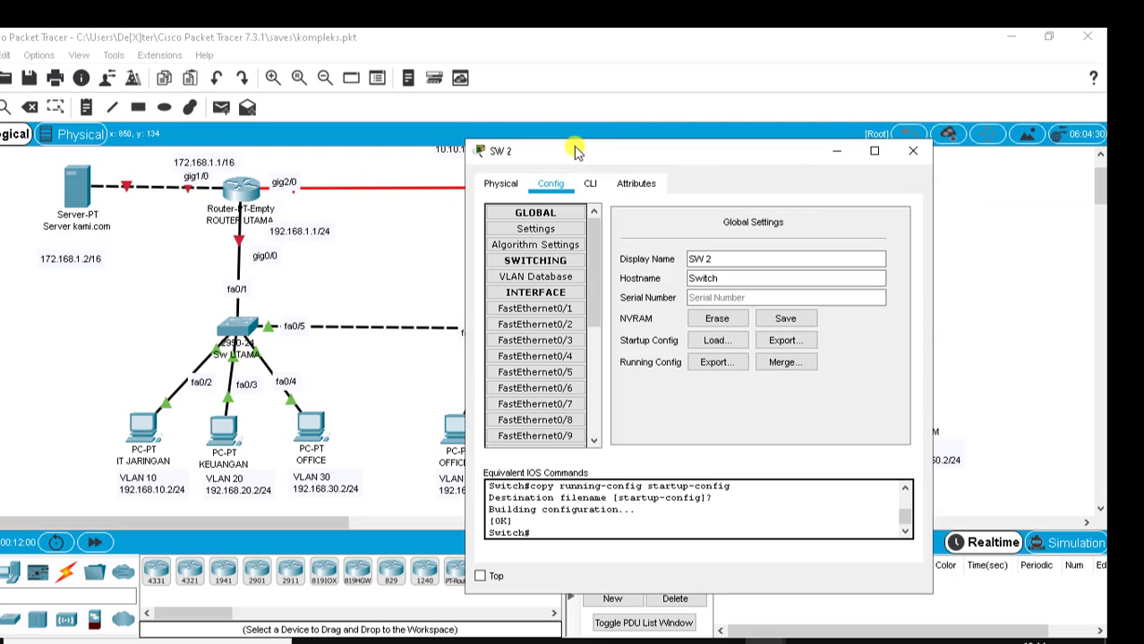
left_click(912, 151)
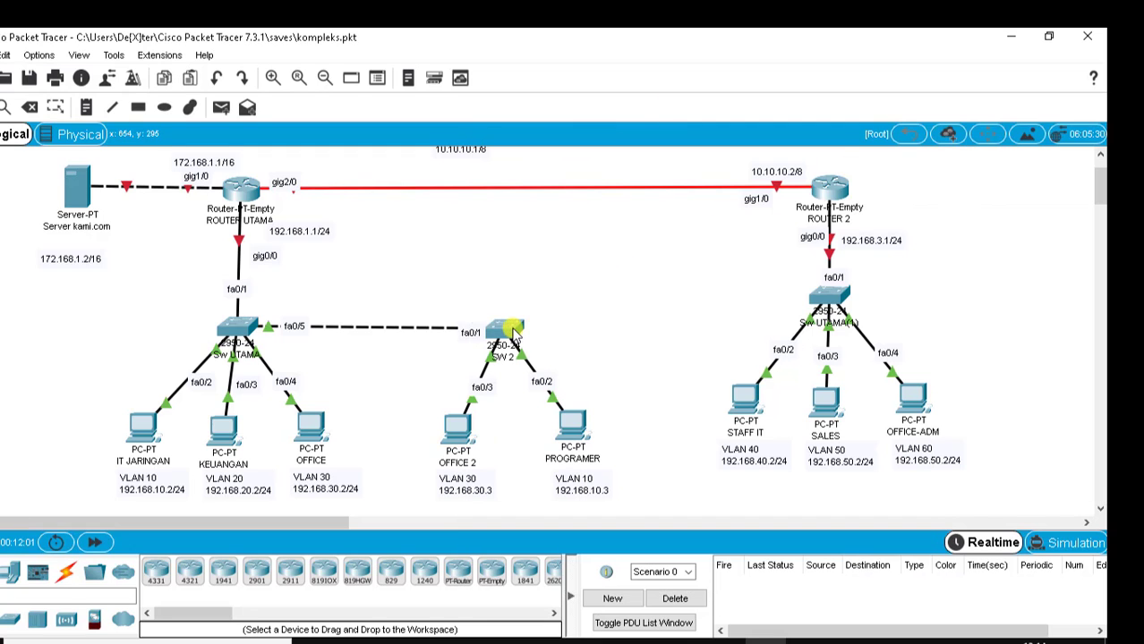
Turn on GigabitEthernet0/0 of ROUTER UTAMA and give it IPv4 address 192.168.1.1 with subnet mask 255.255.255.0.
mouse_move(513, 333)
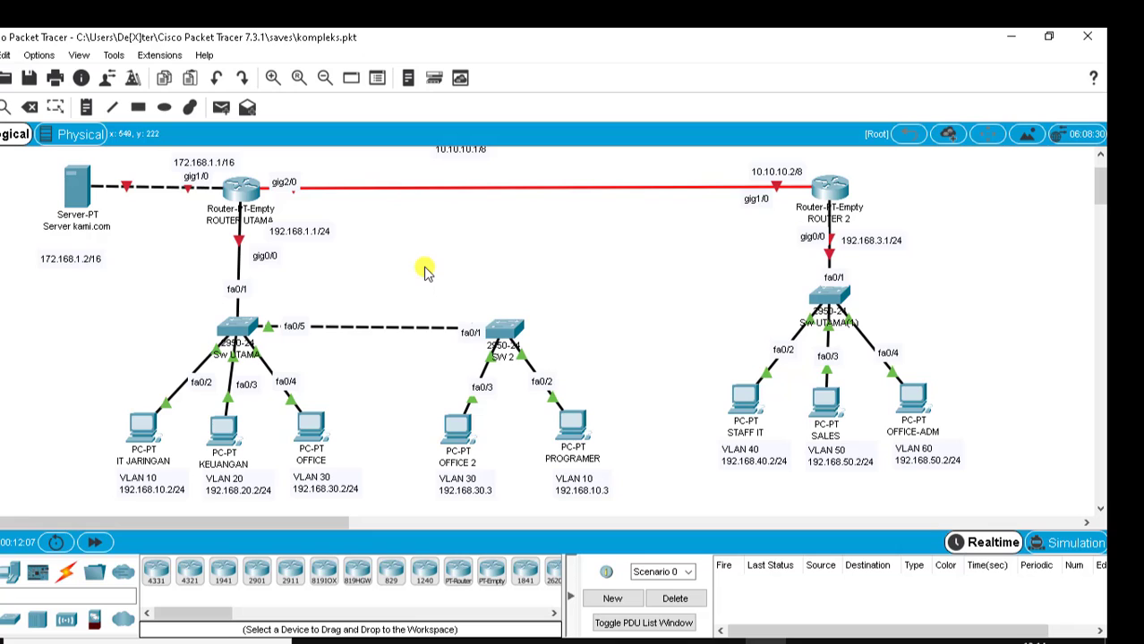
left_click(237, 189)
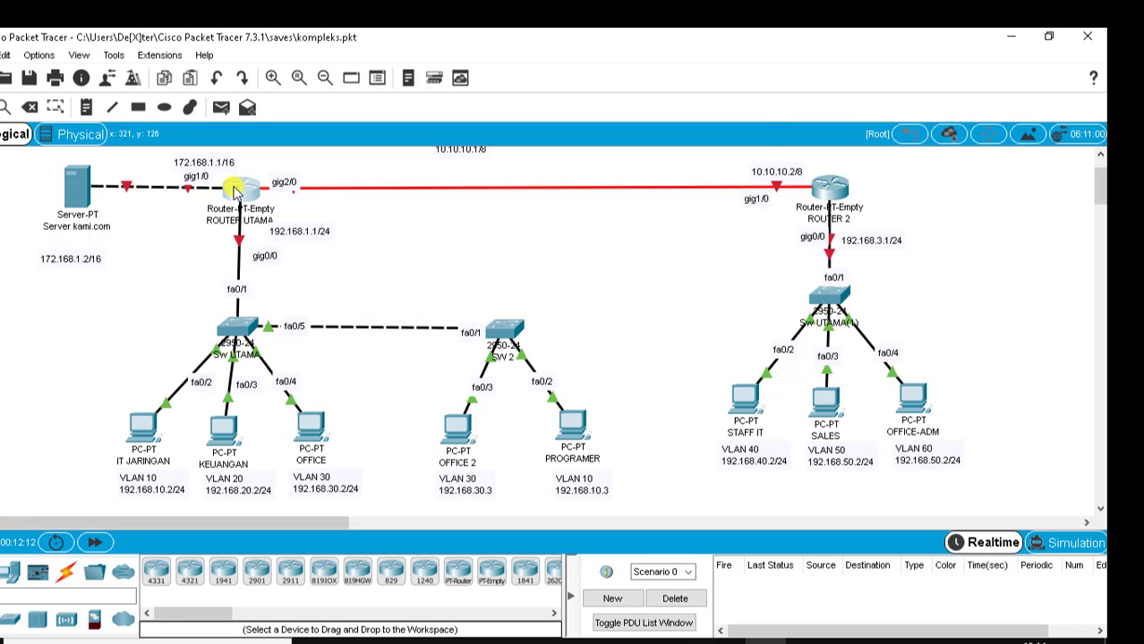
left_click_drag(499, 275, 589, 295)
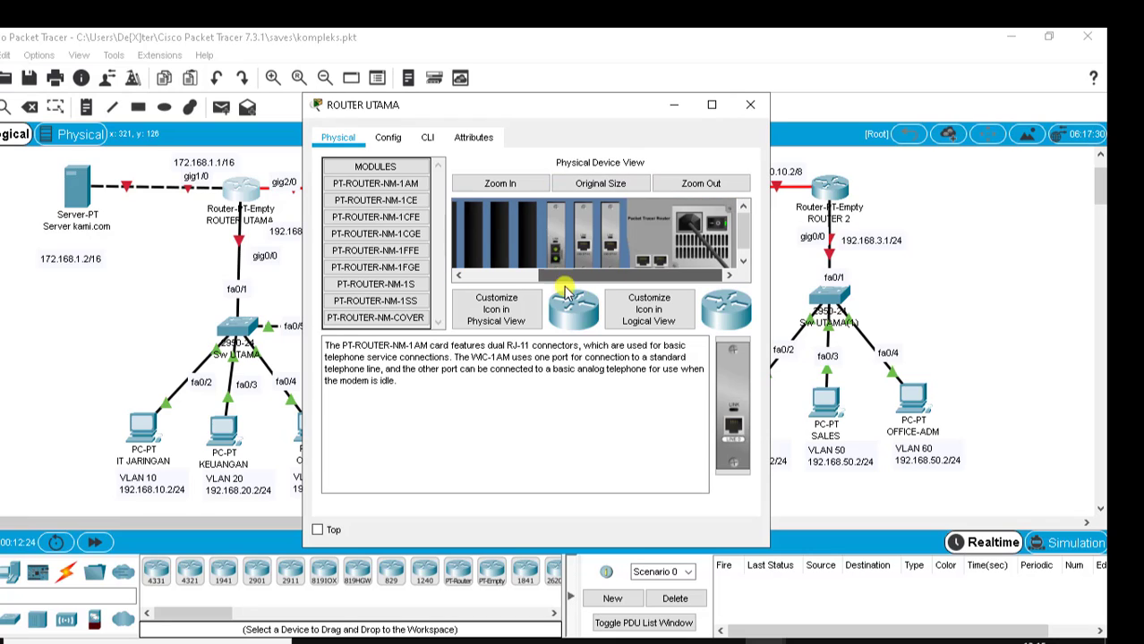
left_click(385, 139)
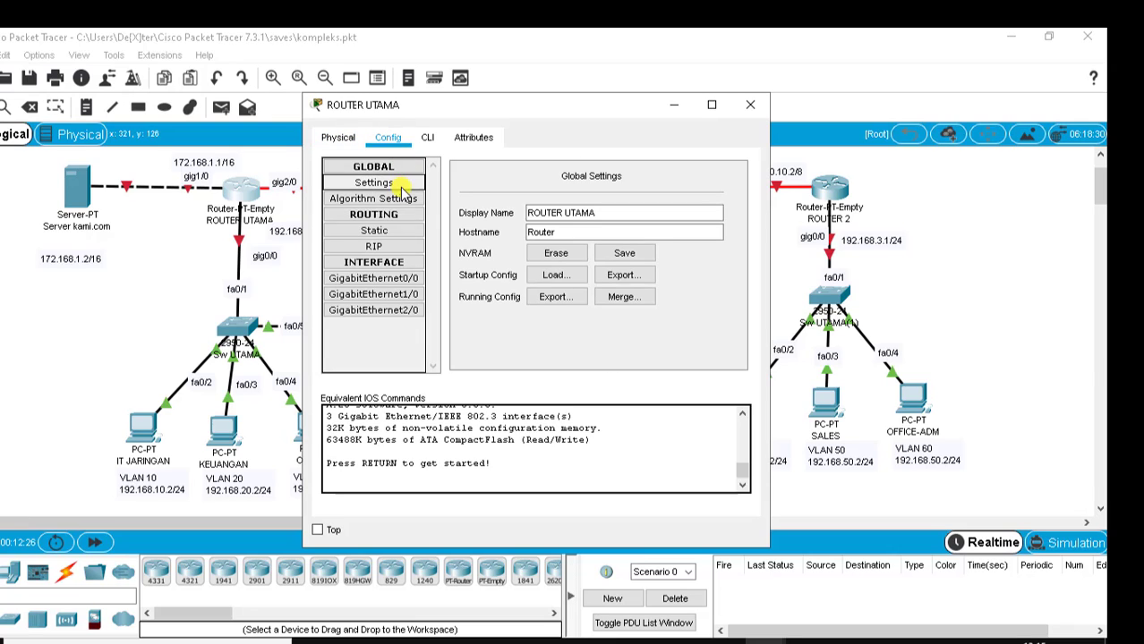
left_click(387, 280)
left_click_drag(543, 108, 730, 117)
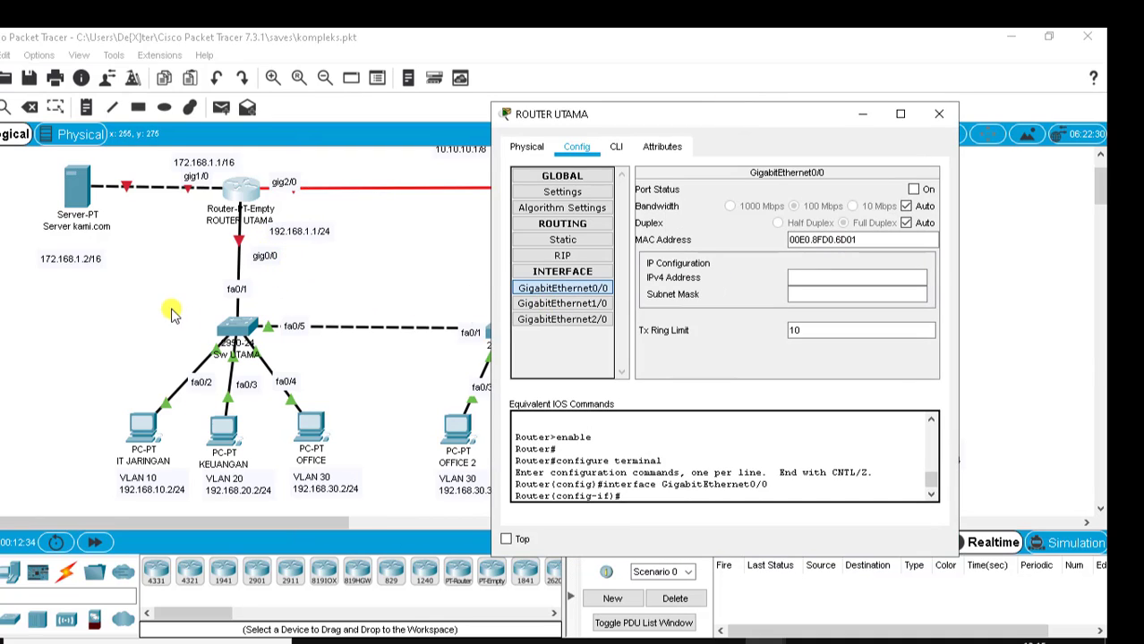
left_click(912, 188)
left_click(819, 284)
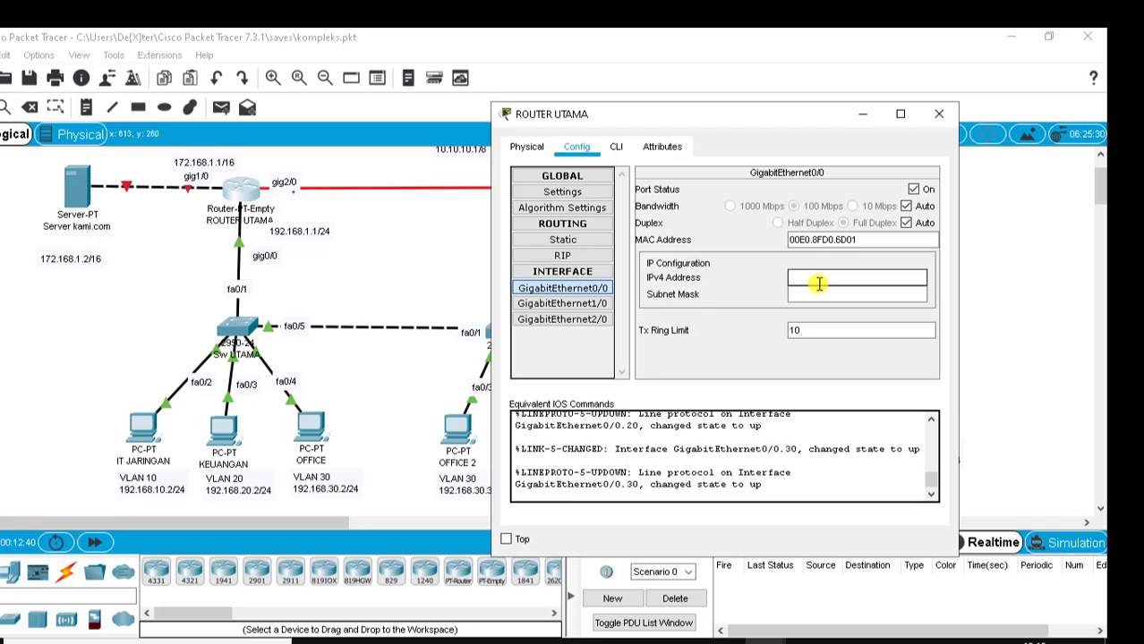
type("192.168.1.1")
left_click(818, 294)
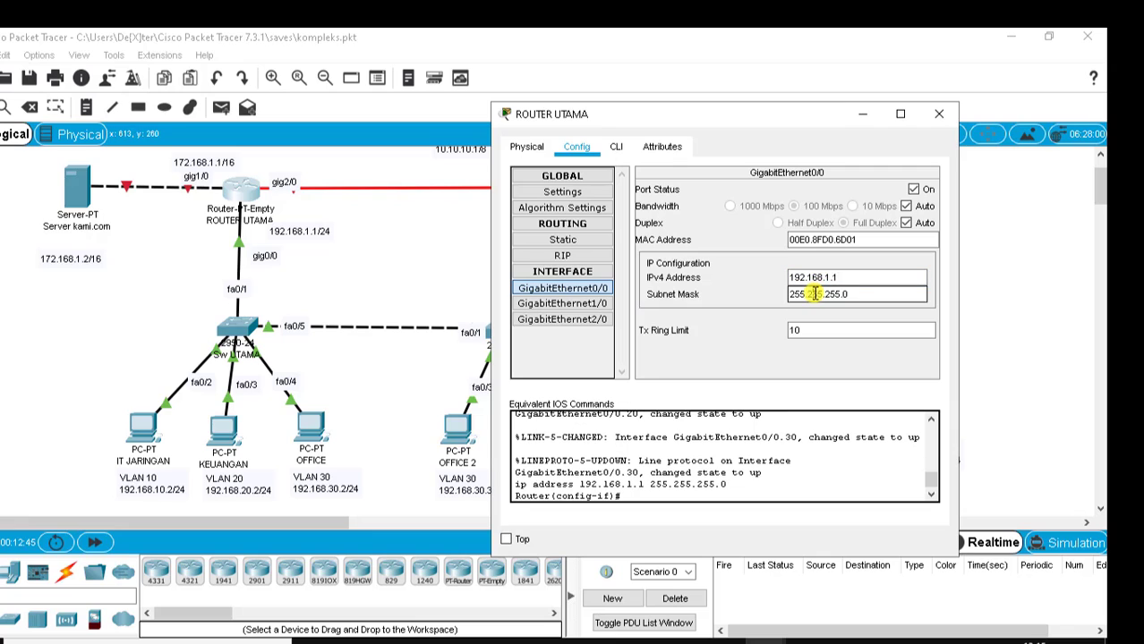
Turn on GigabitEthernet1/0 of ROUTER UTAMA and give it IPv4 address 172.168.1.1 with subnet mask 255.255.0.0.
left_click(555, 304)
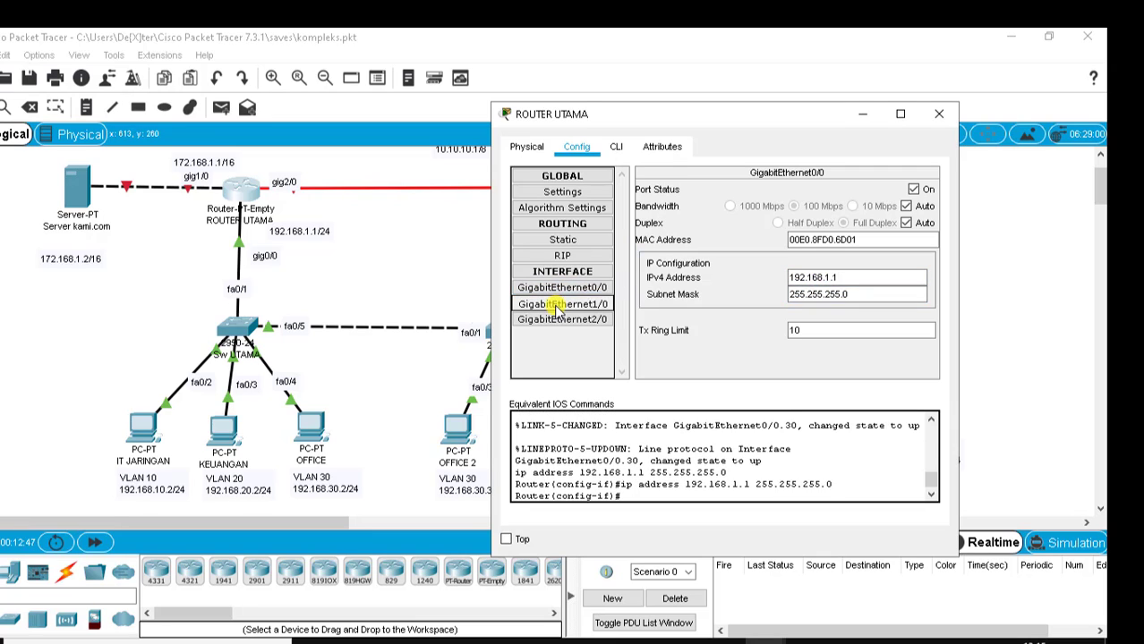
left_click(913, 189)
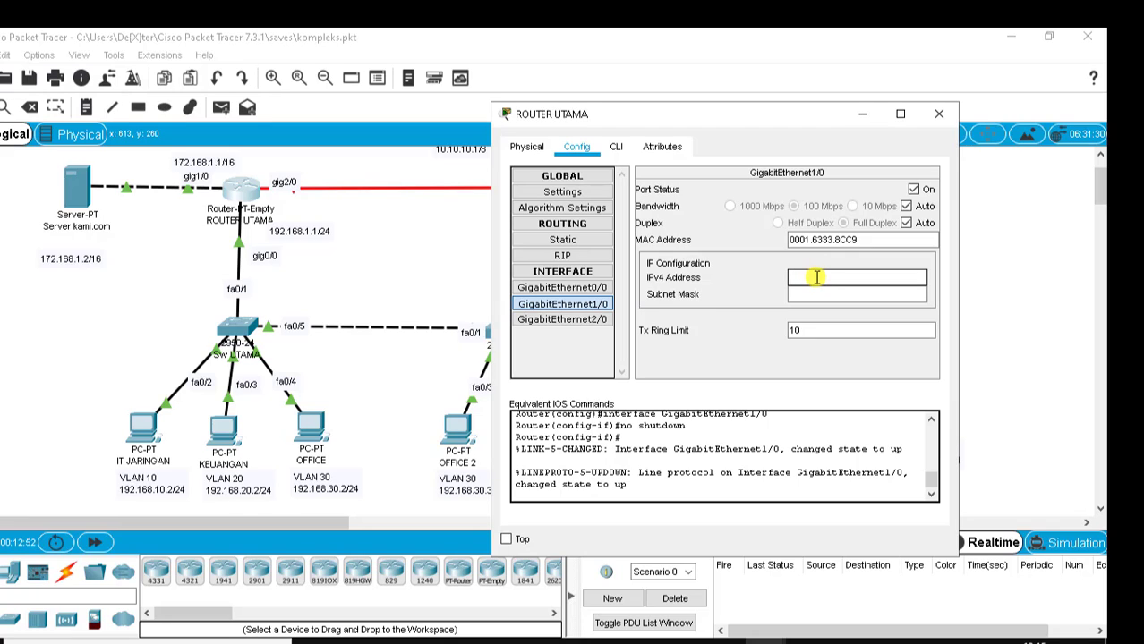
type("172.168.1.1")
left_click(814, 294)
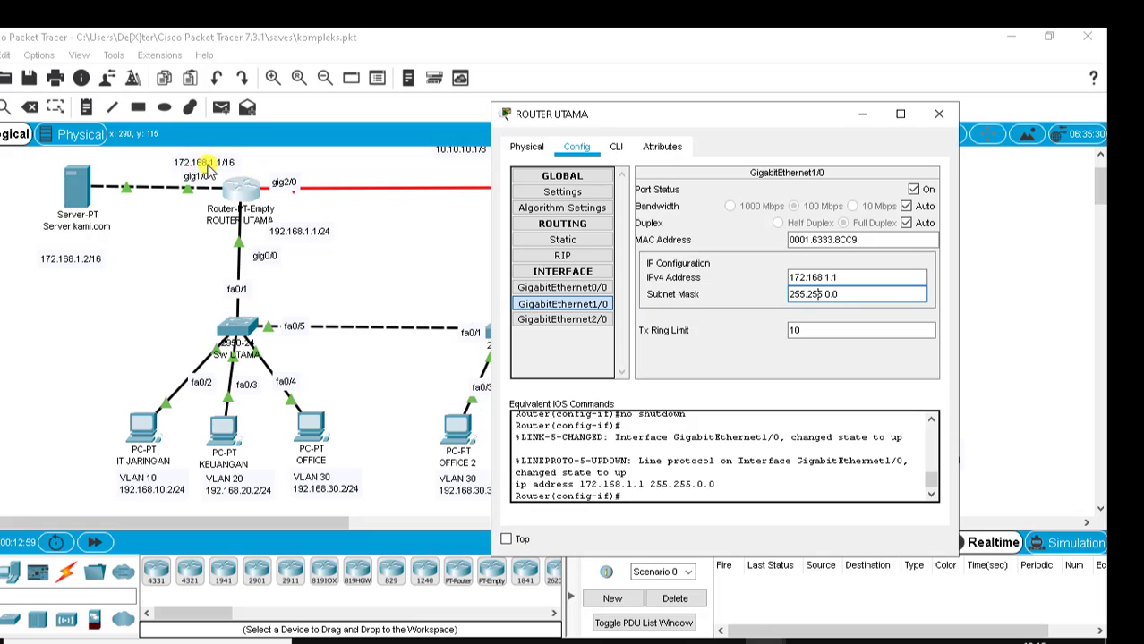
Turn on the port of GigabitEthernet2/0 on ROUTER UTAMA.
left_click(562, 320)
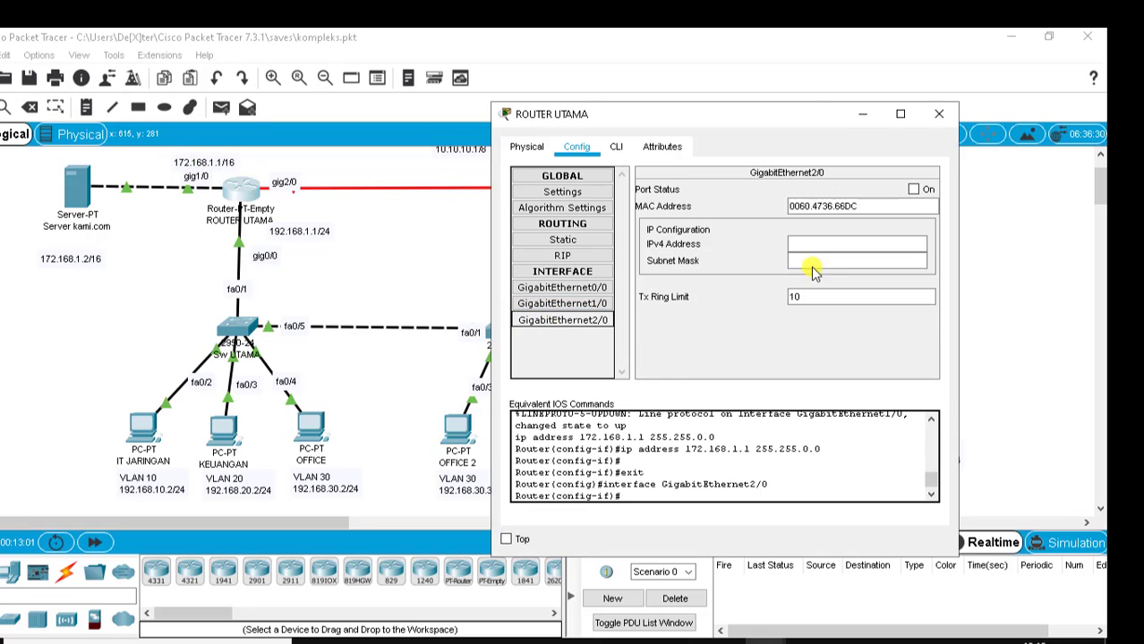
left_click_drag(750, 104, 339, 232)
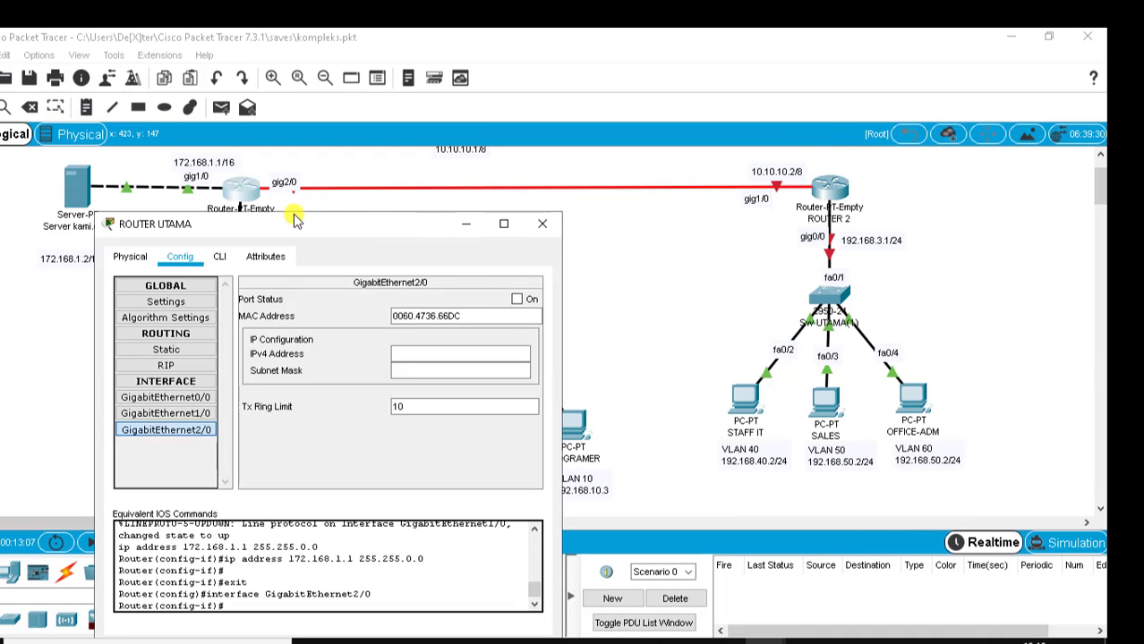
left_click(516, 299)
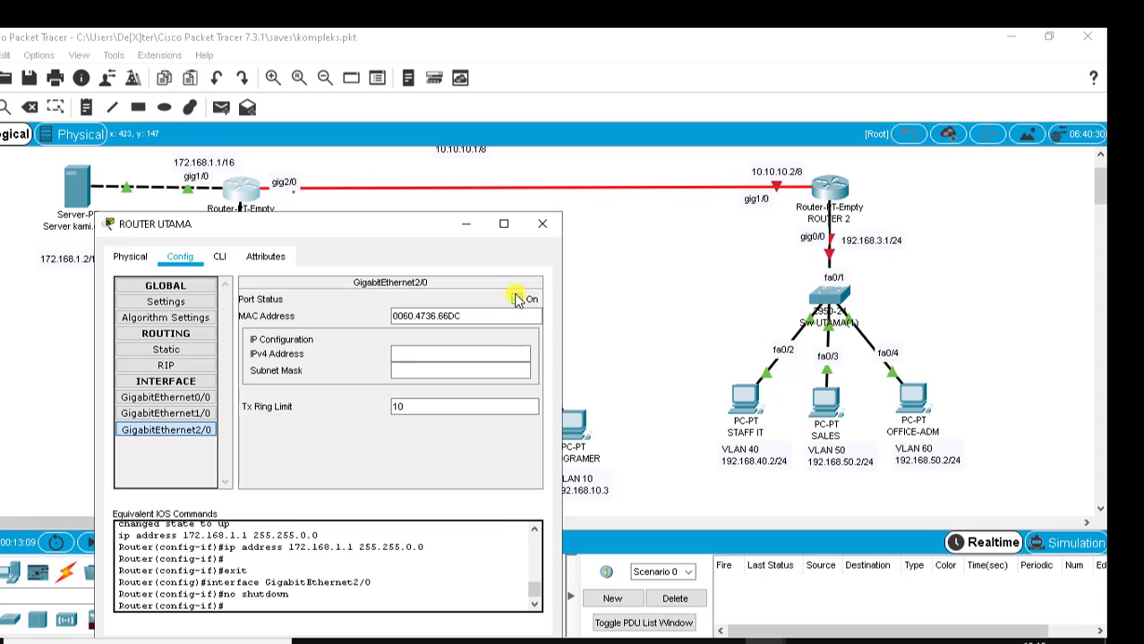
left_click(170, 415)
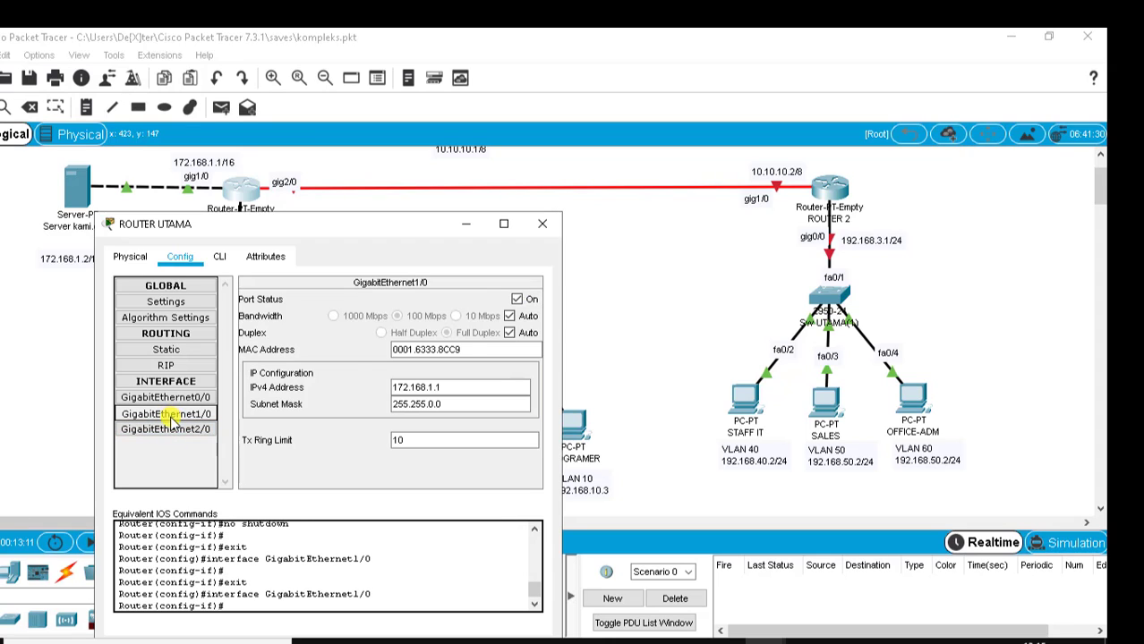
left_click(165, 430)
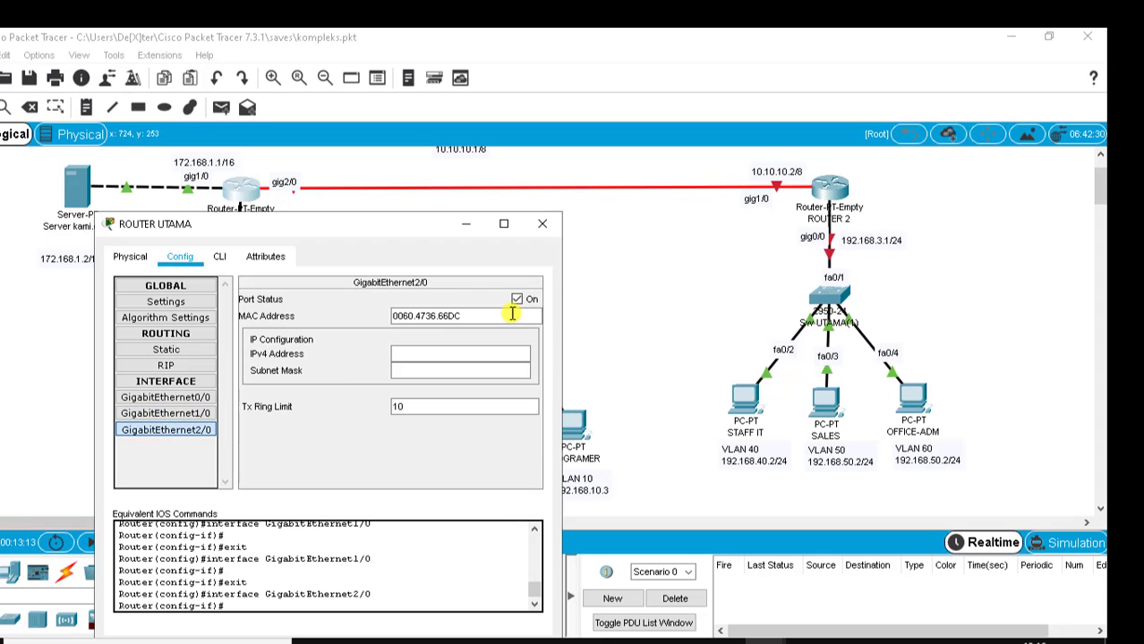
Assign IPv4 address 100.10.10.1 with subnet mask 255.0.0.0 to GigabitEthernet2/0 of ROUTER UTAMA and close the device window.
left_click(410, 355)
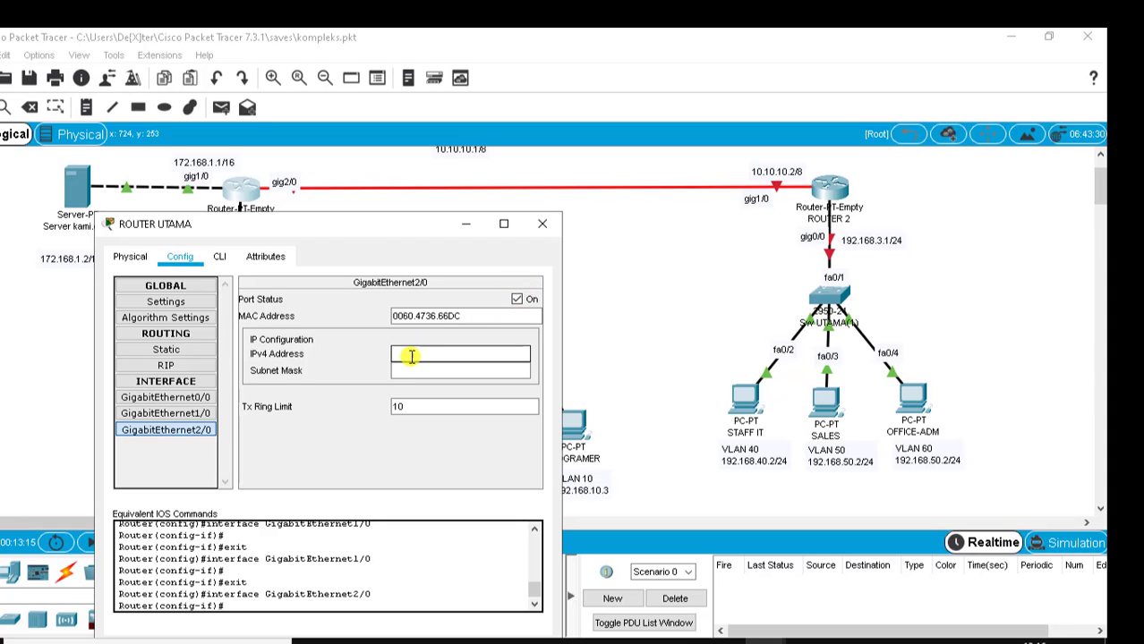
type("100.10.10.1")
left_click(409, 370)
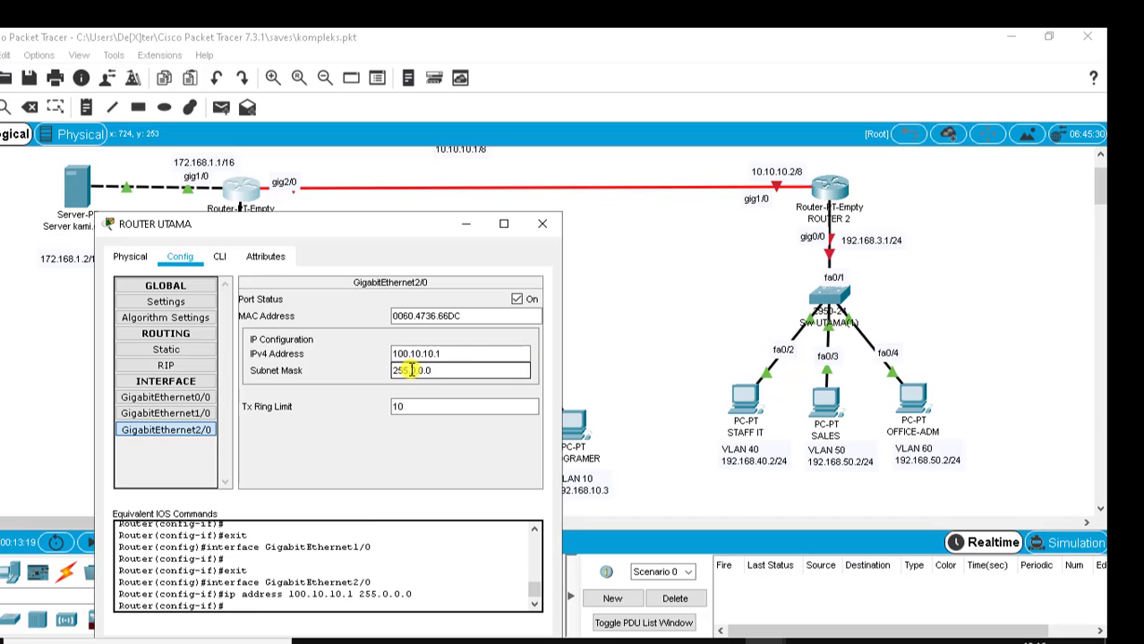
left_click_drag(472, 367, 355, 370)
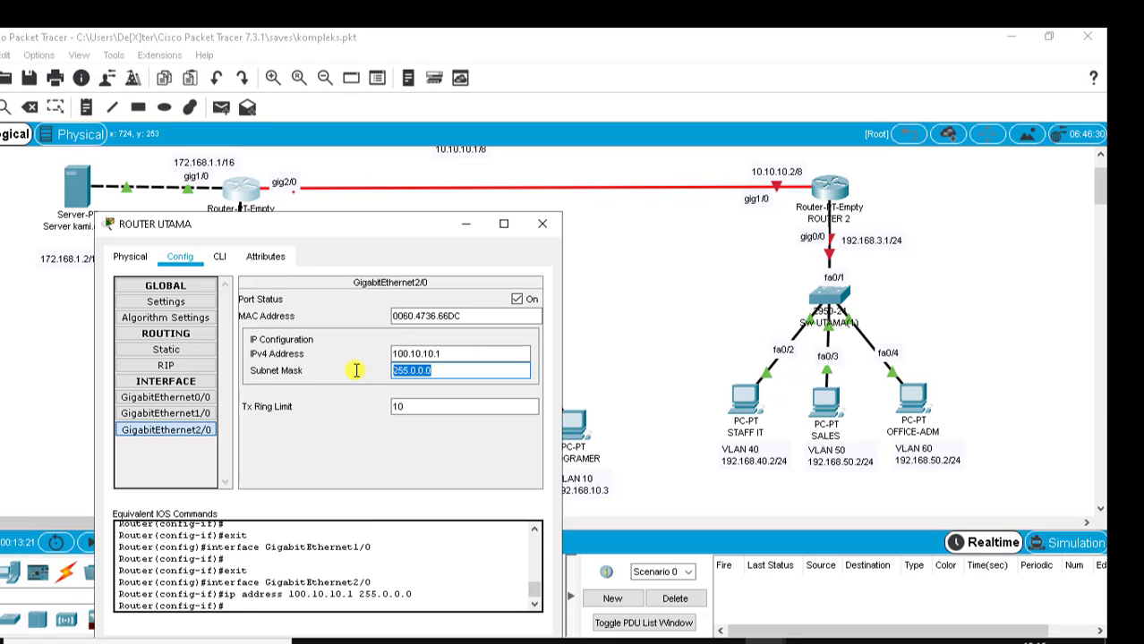
left_click(439, 371)
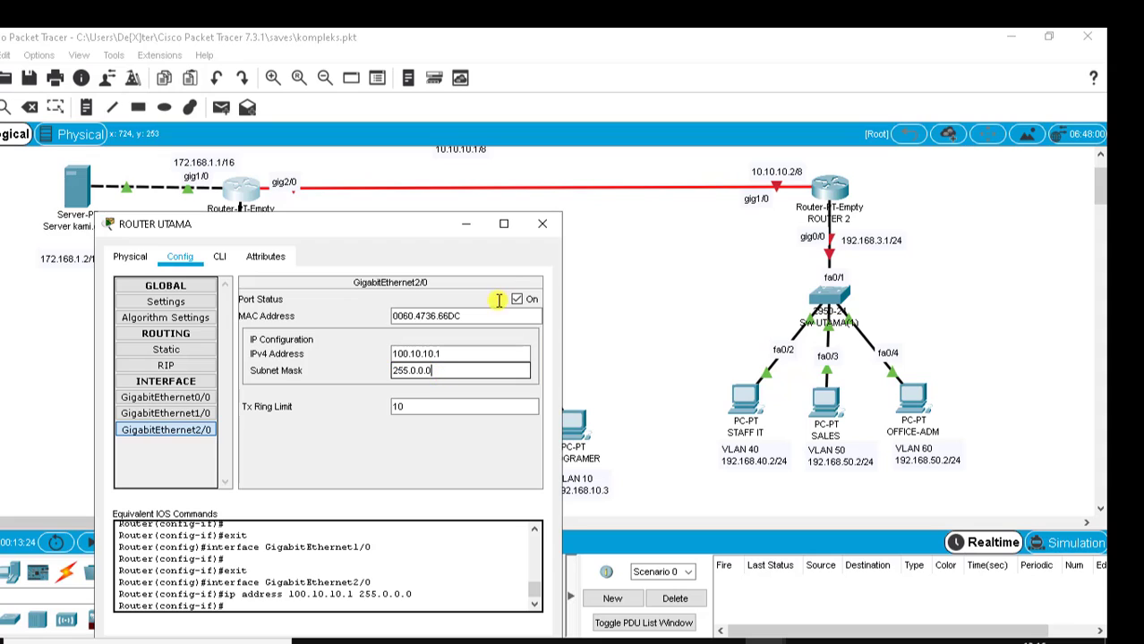
left_click(540, 225)
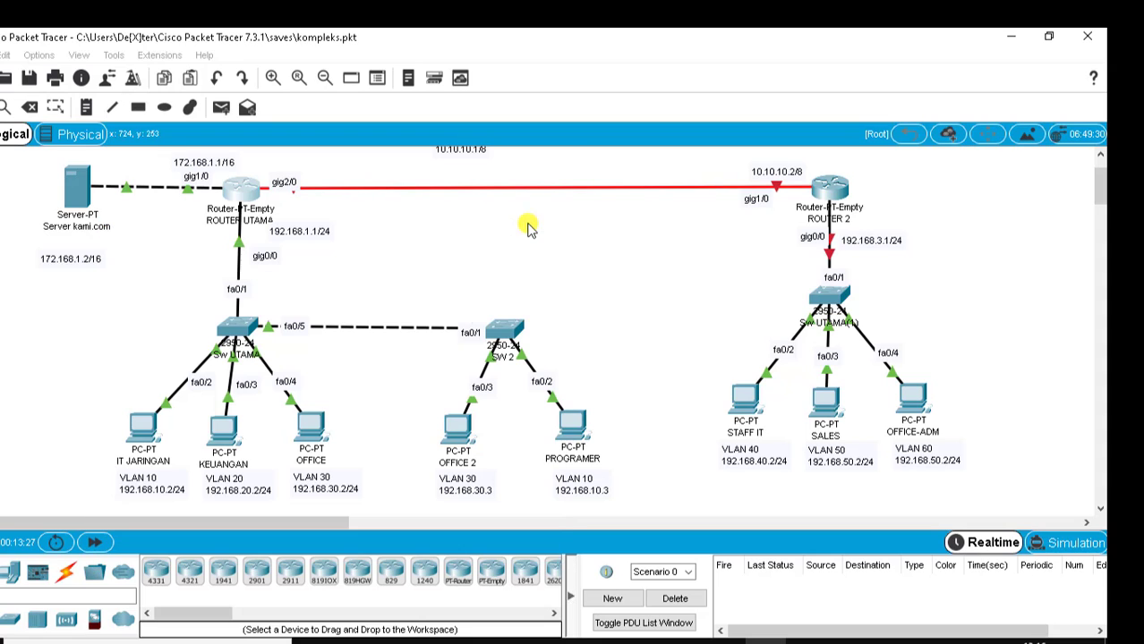
Open the command line of ROUTER UTAMA and exit the interface configuration to global configuration mode.
left_click(245, 204)
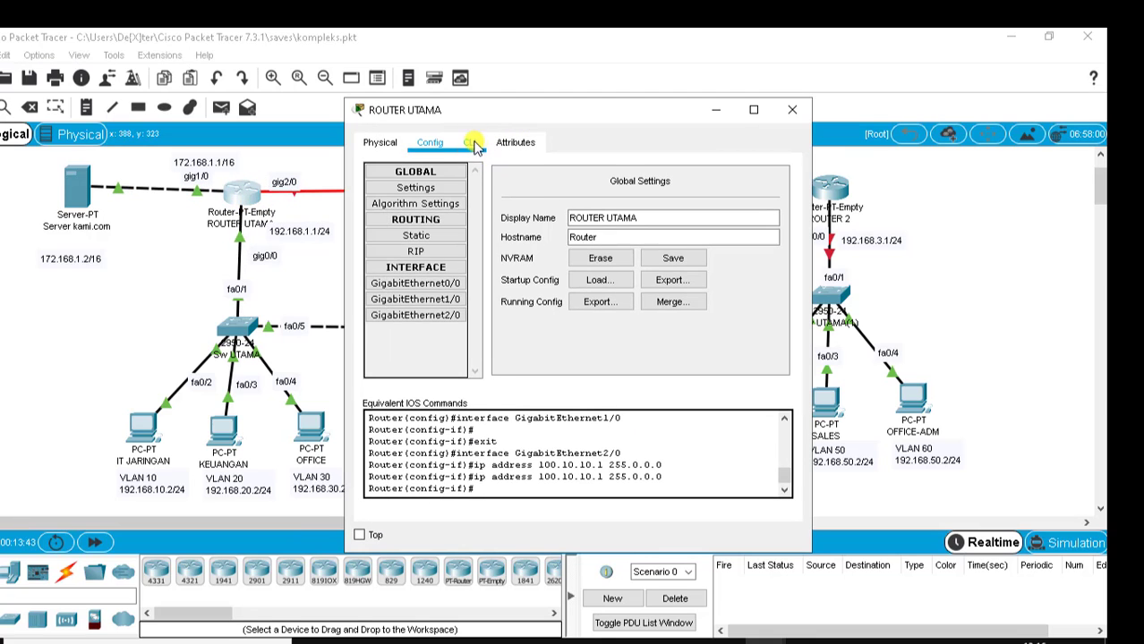
left_click(472, 143)
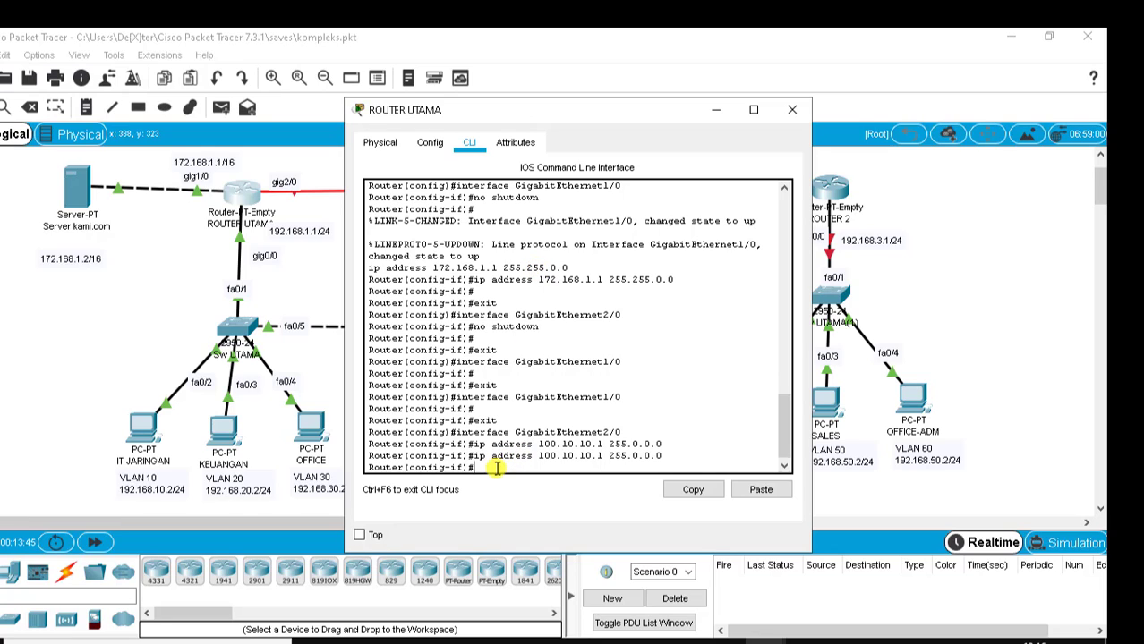
type("ex")
key("Return")
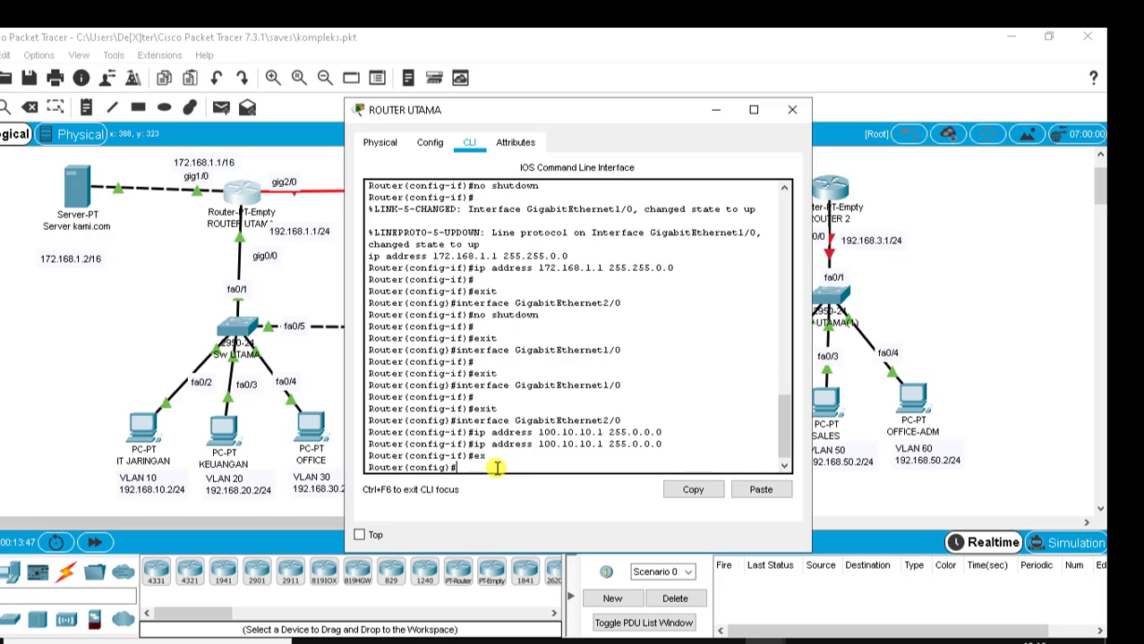
Create subinterface GigabitEthernet 0/0.10 on ROUTER UTAMA and enter its configuration mode.
type("inter")
key("Tab")
type("gi")
key("Tab")
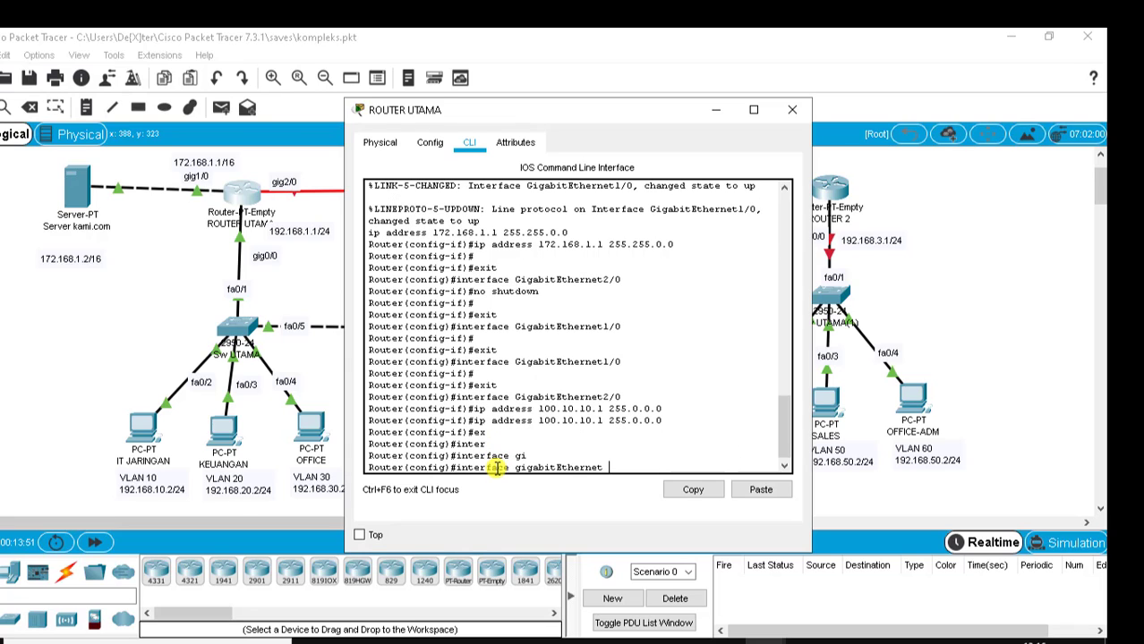
type("0/0")
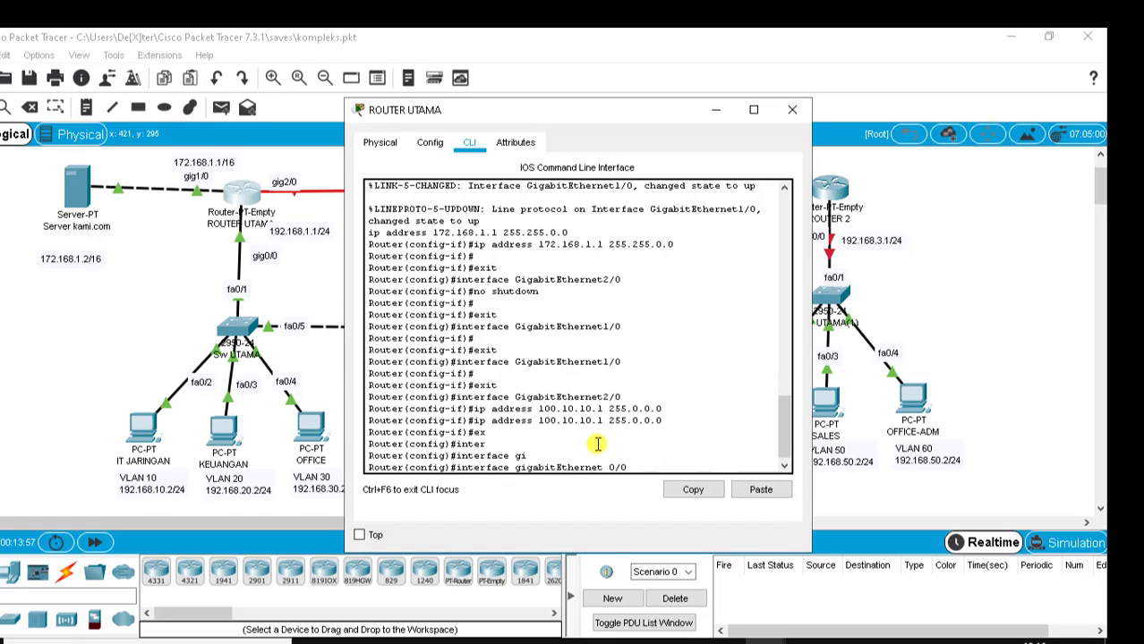
type(".10")
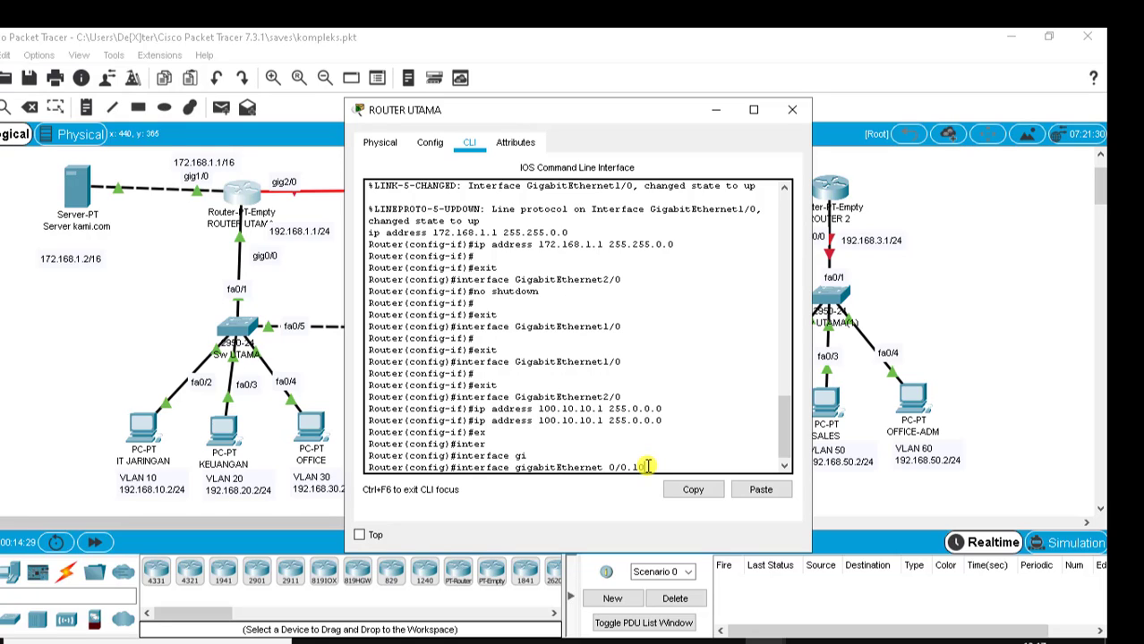
key("Return")
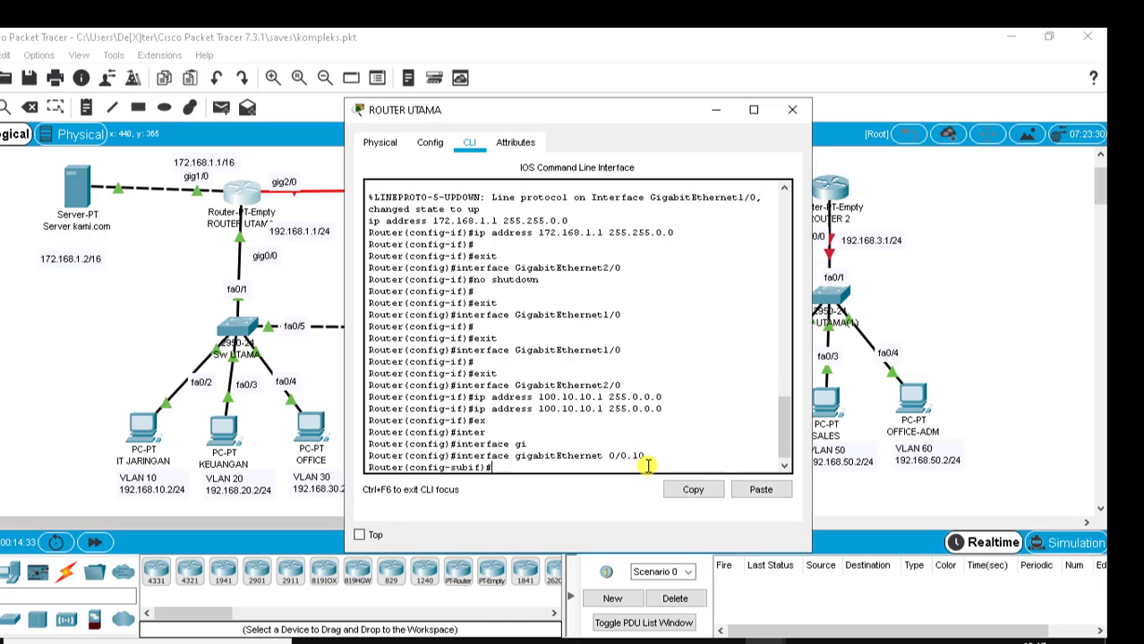
Set the encapsulation of subinterface GigabitEthernet 0/0.10 to dot1Q with VLAN 10.
type("enca")
key("Tab")
type("d")
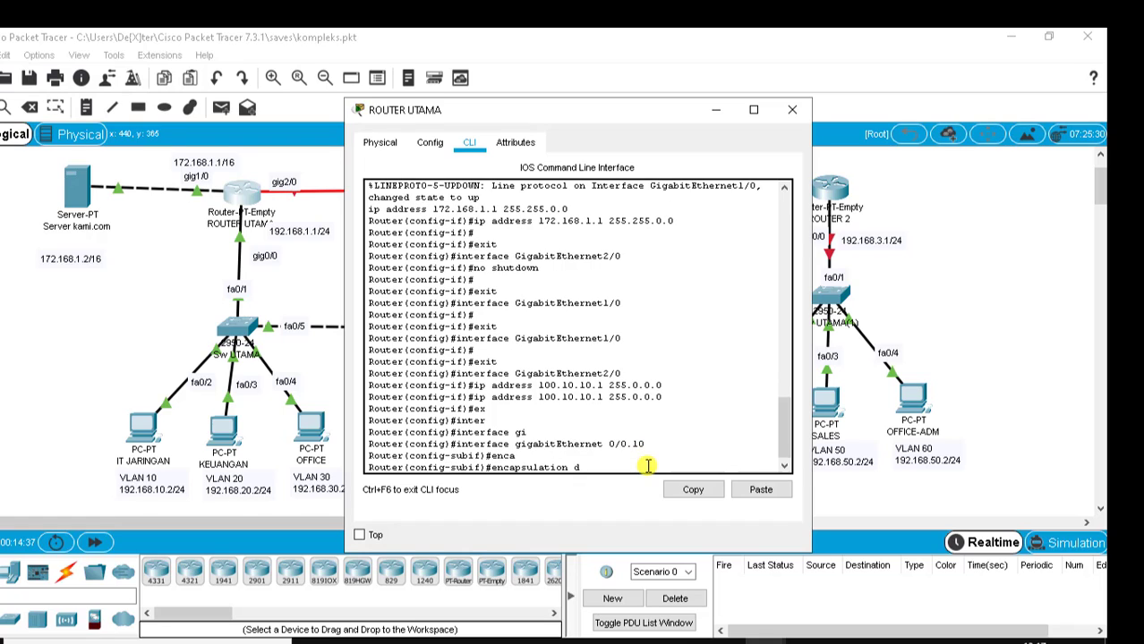
type("ot")
key("Tab")
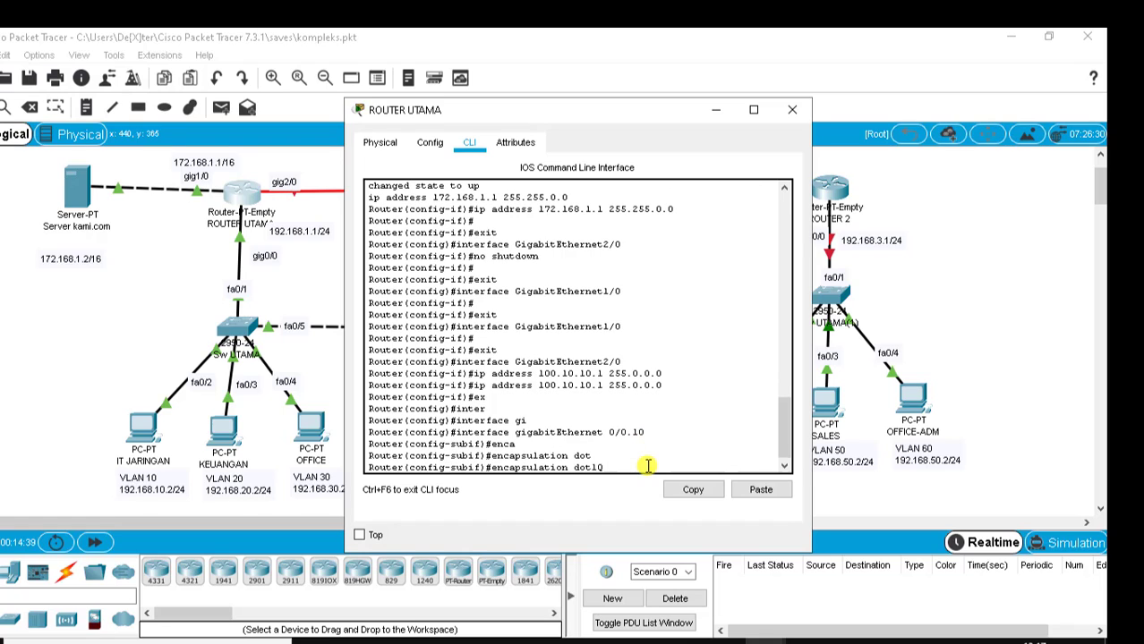
type("10")
key("Return")
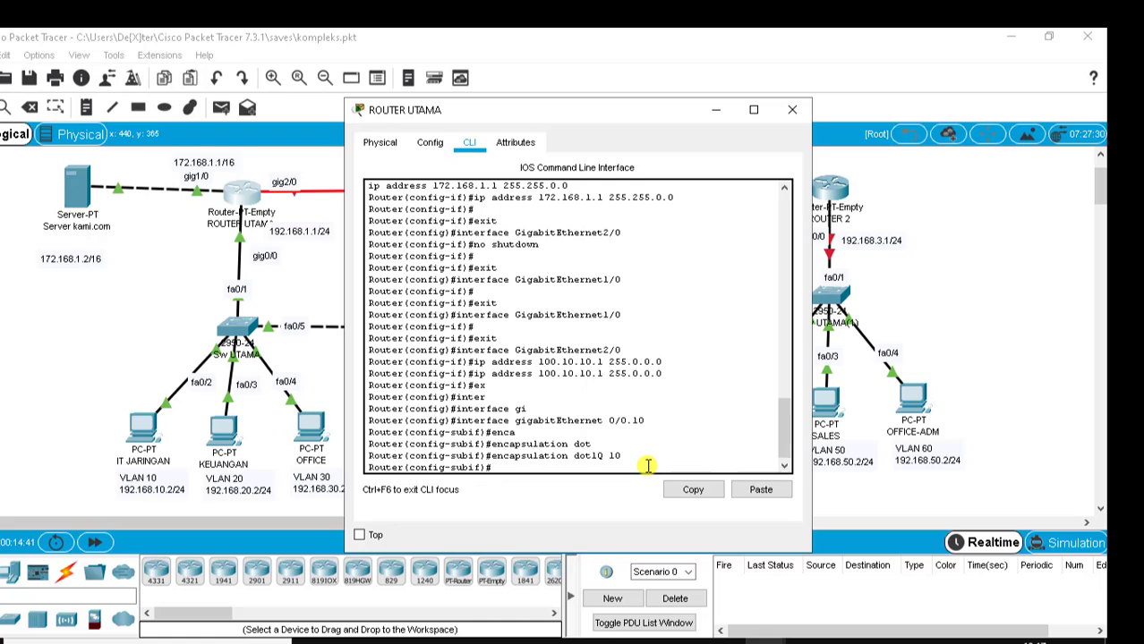
Assign IP address 192.168.10.1 with subnet mask 255.255.255.0 to subinterface GigabitEthernet 0/0.10 and exit to global configuration mode.
type("ip add")
key("Tab")
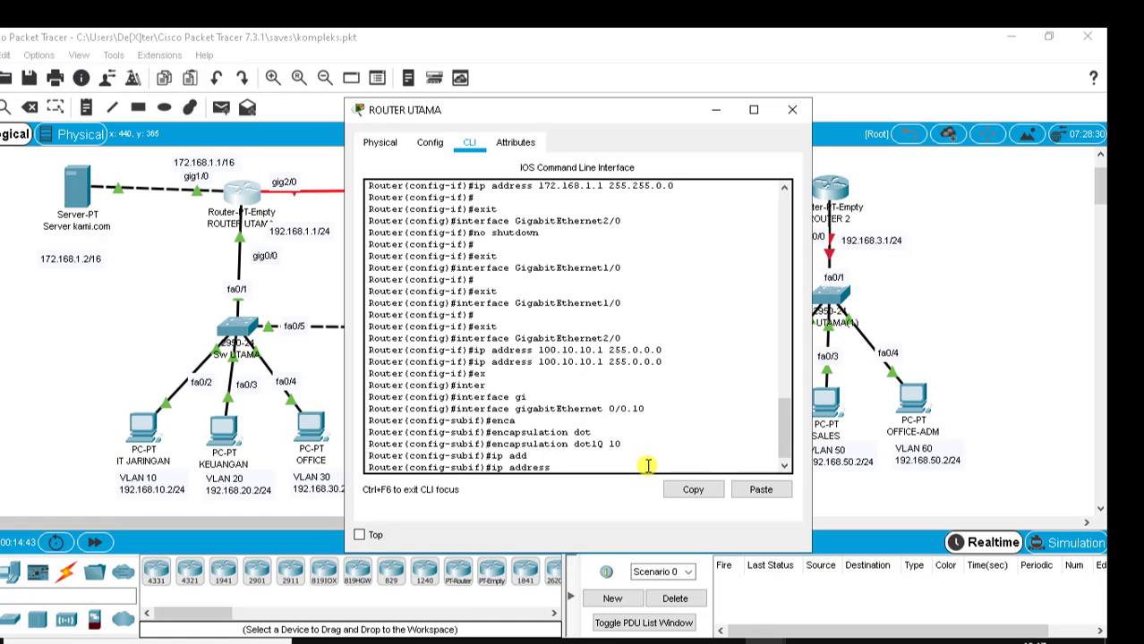
type("192.168.10.1")
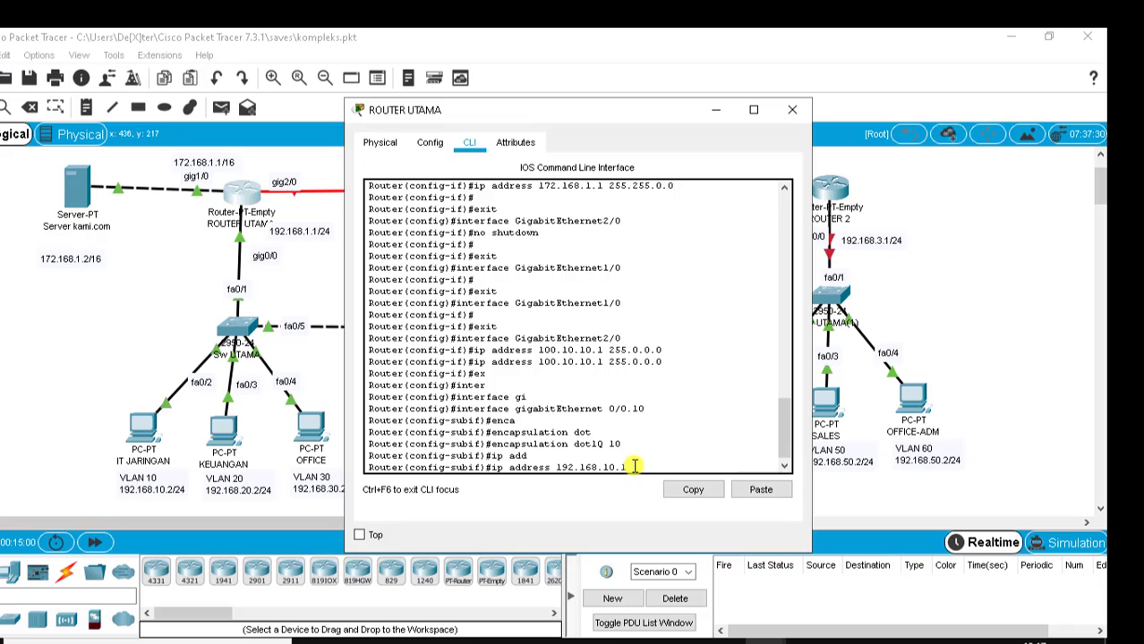
type("255.255.255.0")
key("Return")
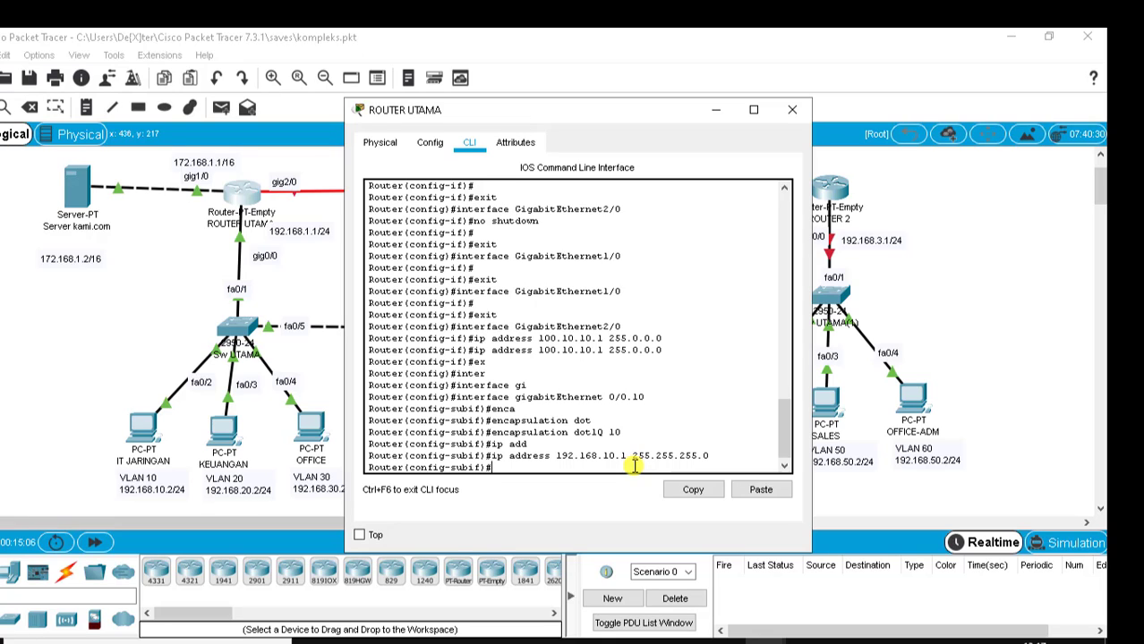
type("ex")
key("Return")
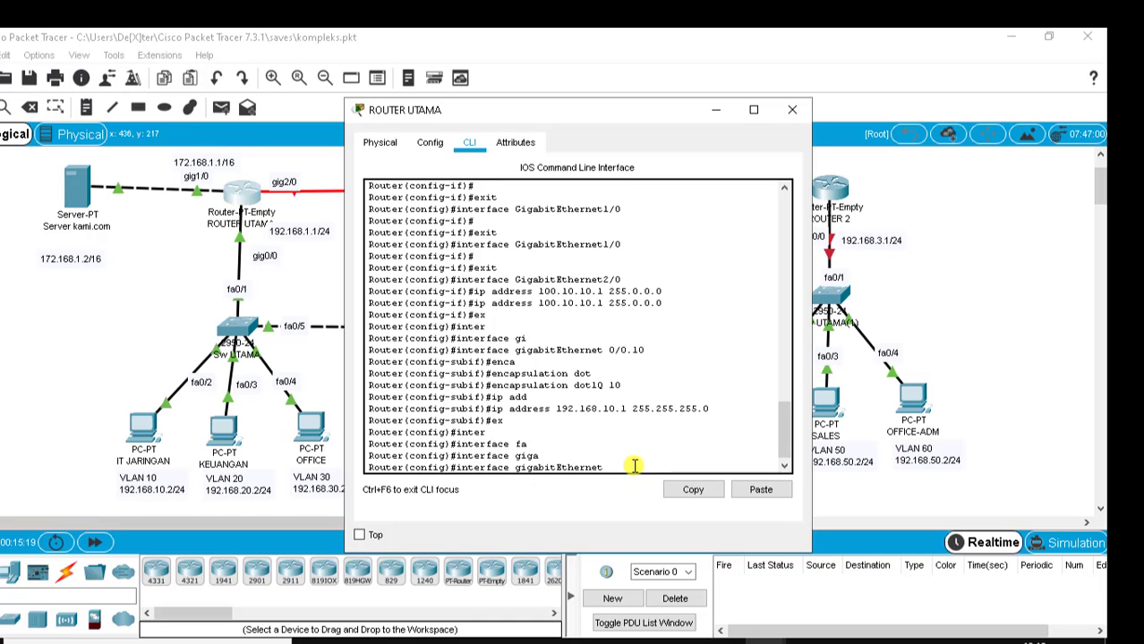
Create subinterface GigabitEthernet 0/0.20 on ROUTER UTAMA and set its encapsulation to dot1Q with VLAN 20.
type("0/0.20")
key("Return")
type("er(config-subif)#e")
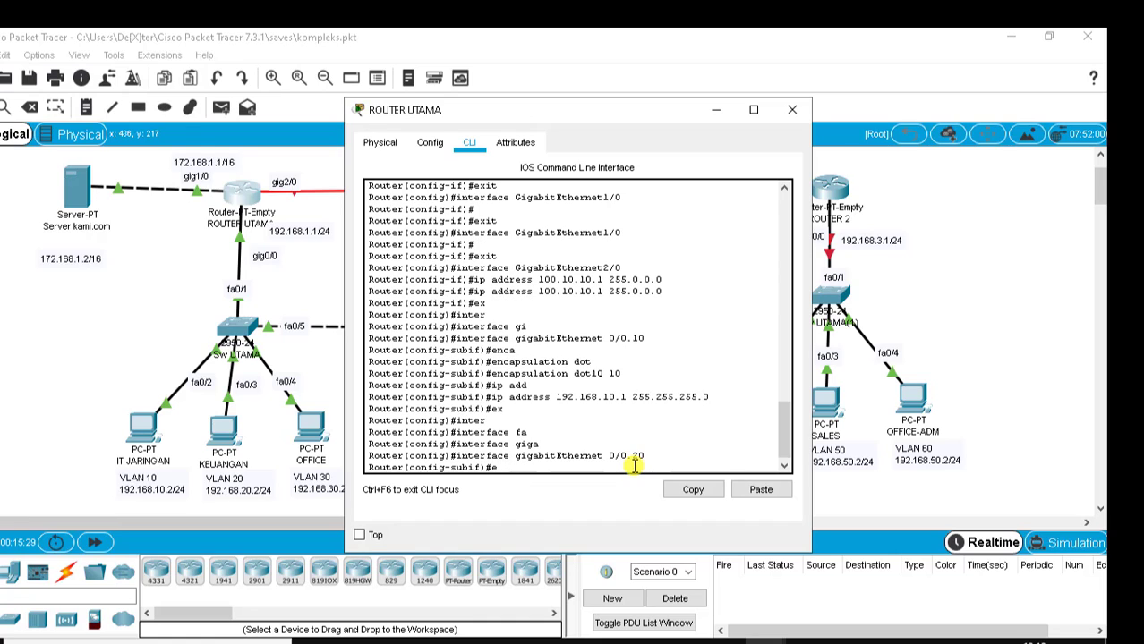
type("nca")
key("Tab")
type("do")
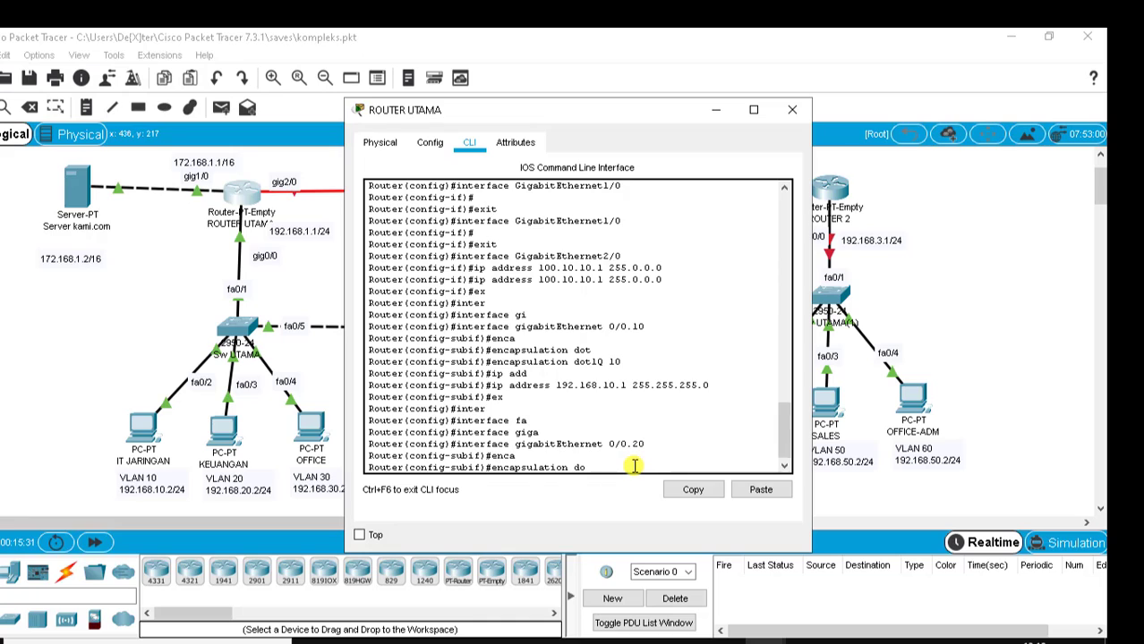
type("t")
key("Tab")
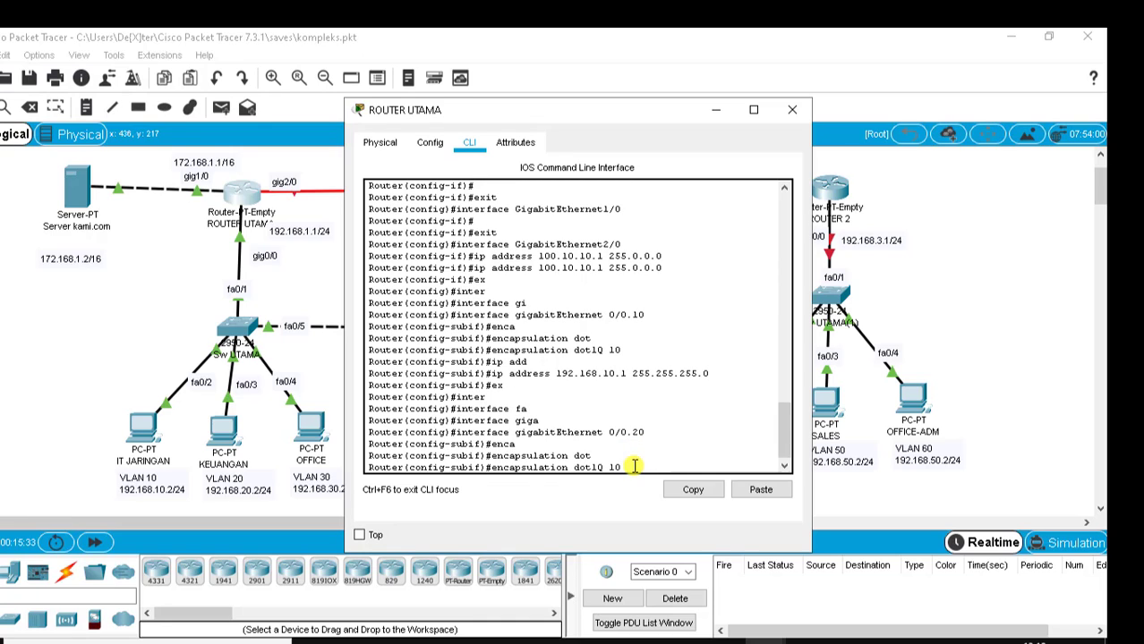
type("20")
key("Return")
Try to assign IP address 192.168.20.1 with subnet mask 255.255.25.0 to subinterface GigabitEthernet 0/0.20.
type("ip ad")
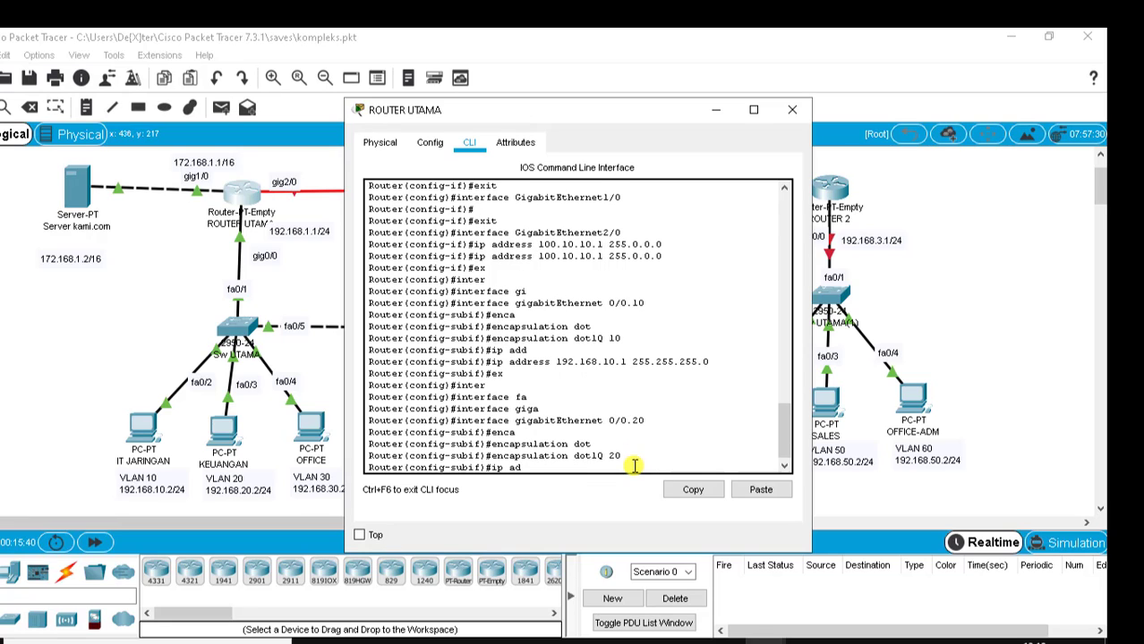
key("Tab")
type("192.168.")
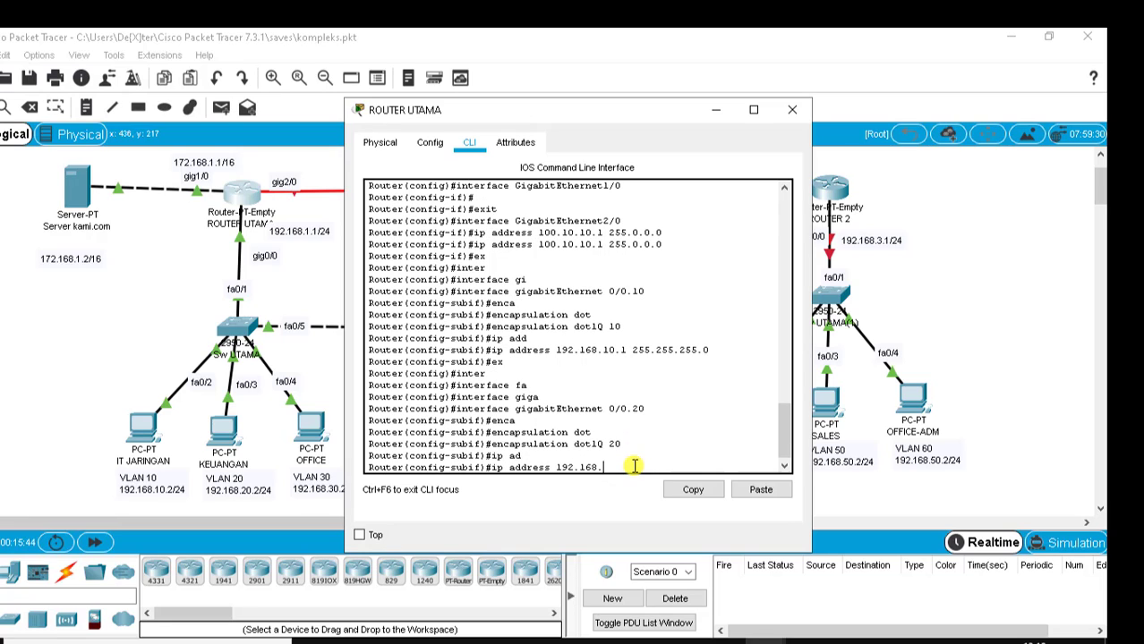
type("20.1 255.255.25.0")
key("Return")
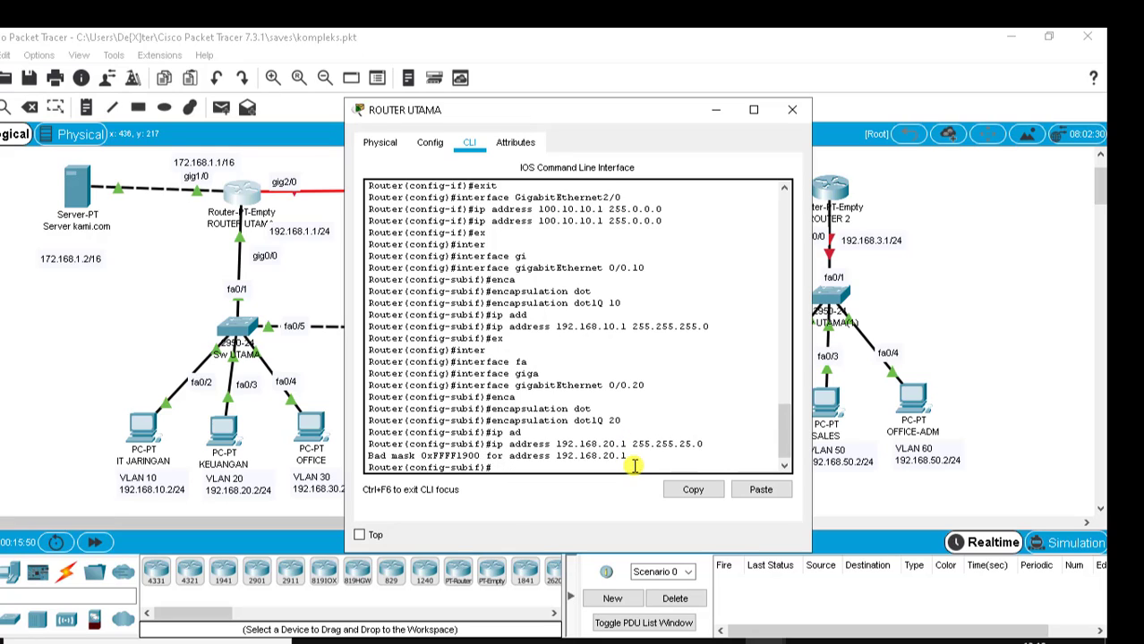
Reissue the address command for GigabitEthernet 0/0.20 as 192.168.20.1 with subnet mask 255.255.255.0 and exit the subinterface.
type("ex")
key("Up")
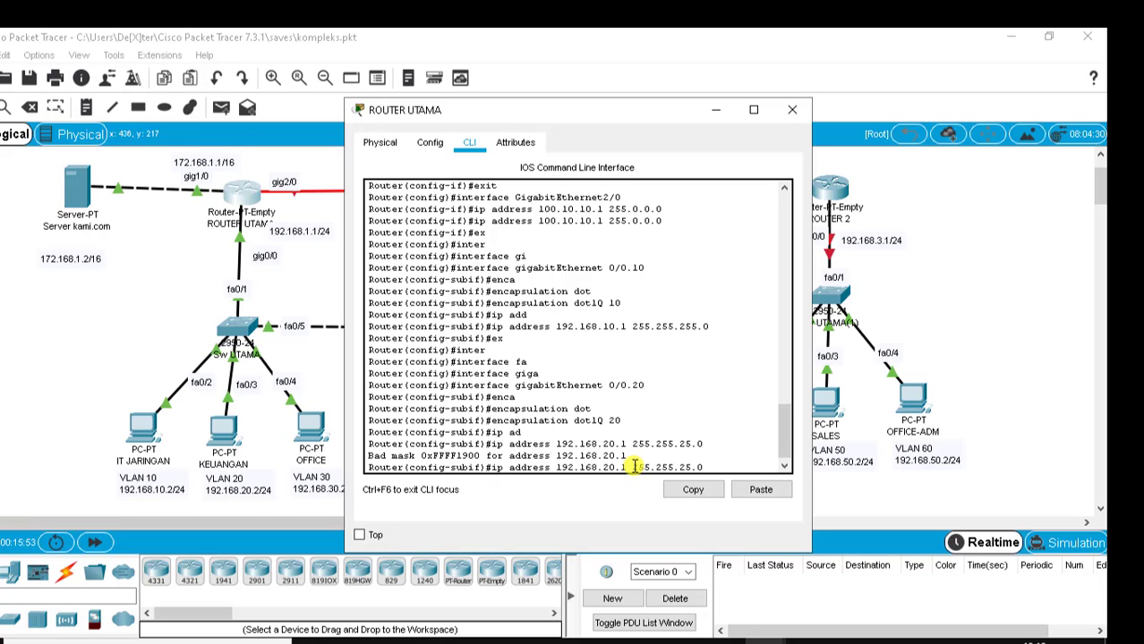
key("Left")
key("Left")
key("Left")
key("Left")
key("Left")
key("Left")
key("Left")
key("Left")
key("Left")
key("Right")
key("Right")
key("Right")
key("Right")
key("Right")
key("Right")
key("Right")
type("5")
key("Return")
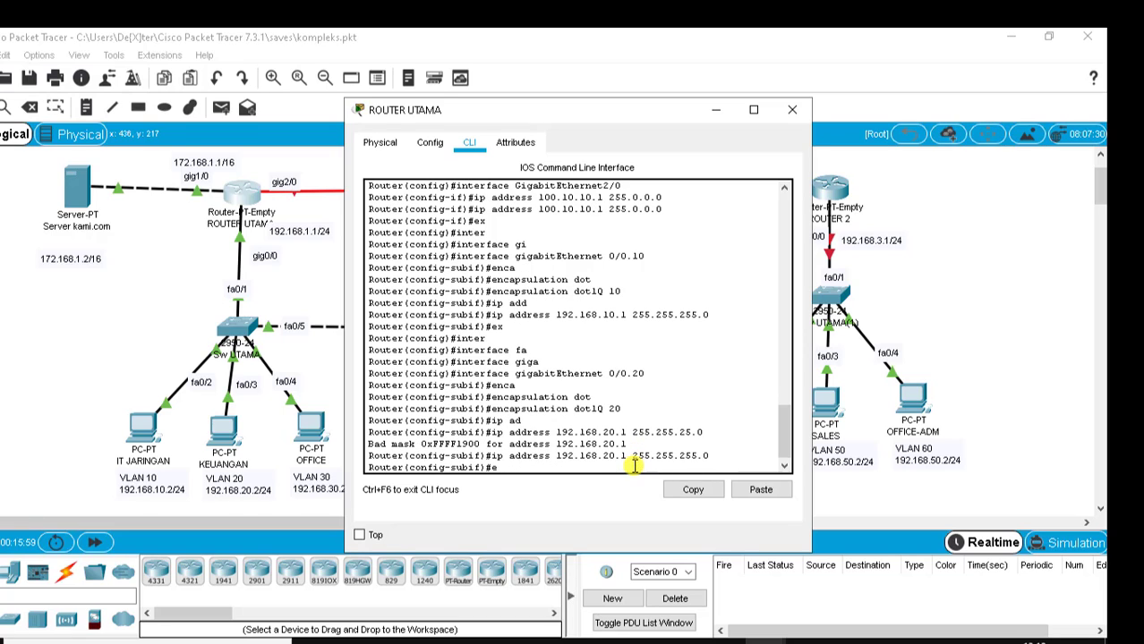
type("ex")
key("Tab")
key("Return")
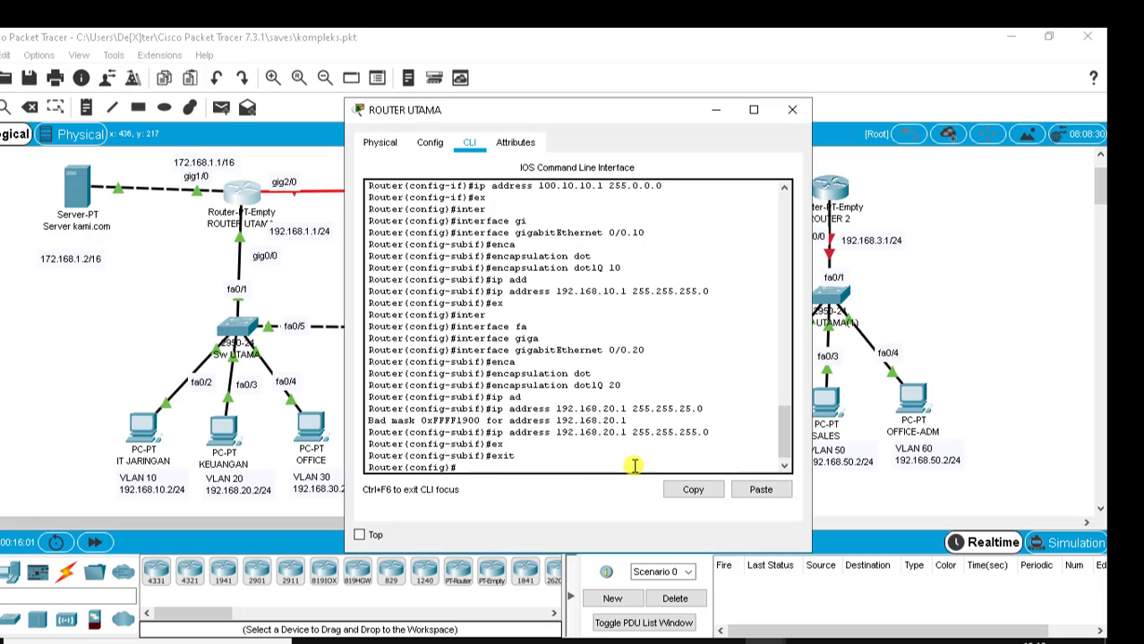
Create subinterface GigabitEthernet 0/0.30 on ROUTER UTAMA and enter its configuration mode.
type("inter")
key("Tab")
type("fa")
key("Tab")
key("BackSpace")
key("BackSpace")
key("BackSpace")
key("BackSpace")
key("BackSpace")
key("BackSpace")
key("BackSpace")
key("Tab")
type("giga")
key("Tab")
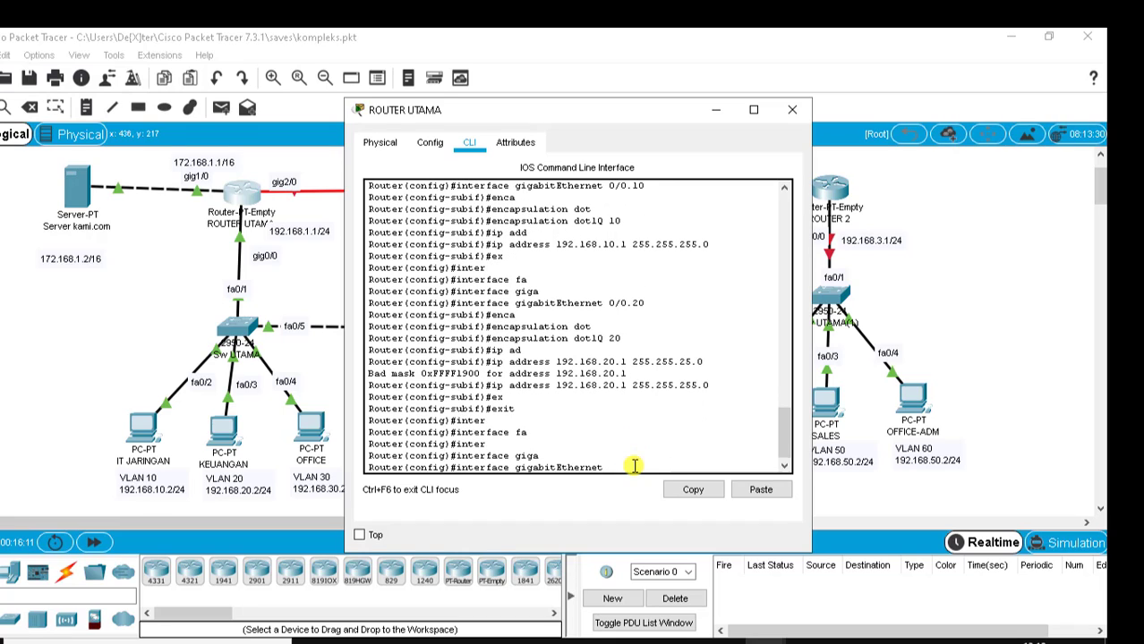
key("BackSpace")
type("0/0.30")
key("Return")
Set the encapsulation of subinterface GigabitEthernet 0/0.30 to dot1Q with VLAN 30.
type("er(config-subif)#e")
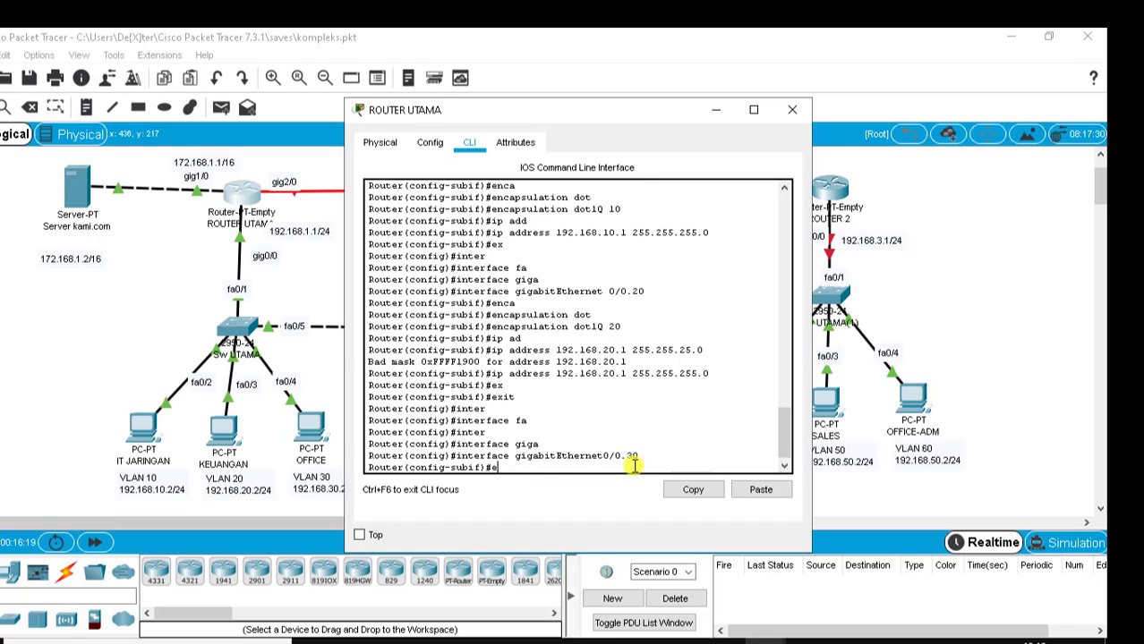
type("nca")
key("Tab")
type("do")
key("Tab")
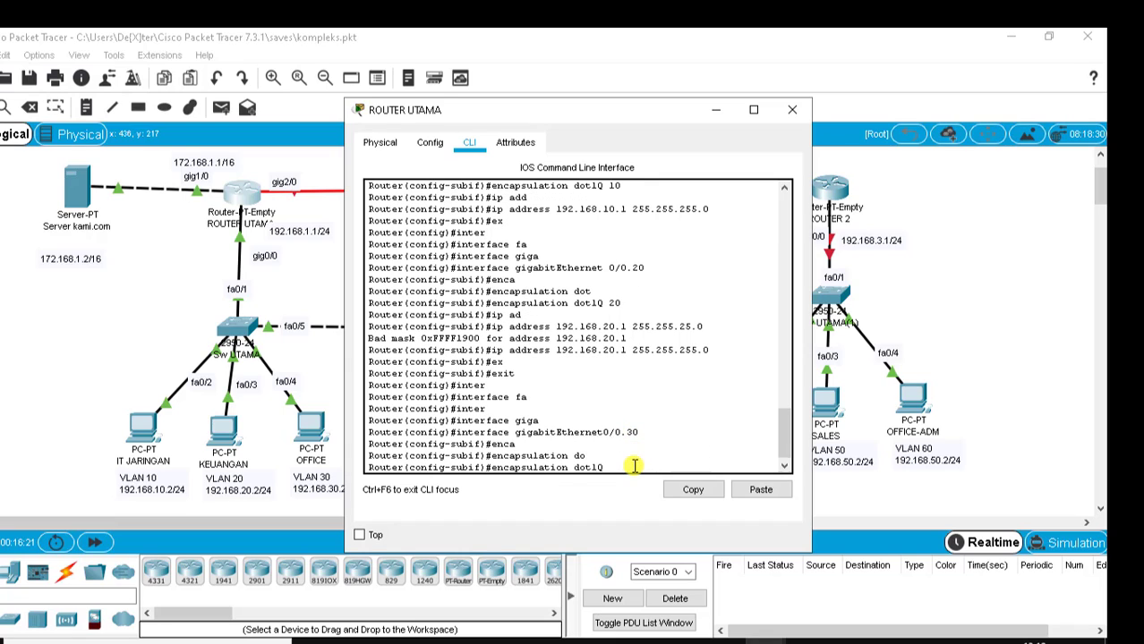
type("30")
key("Return")
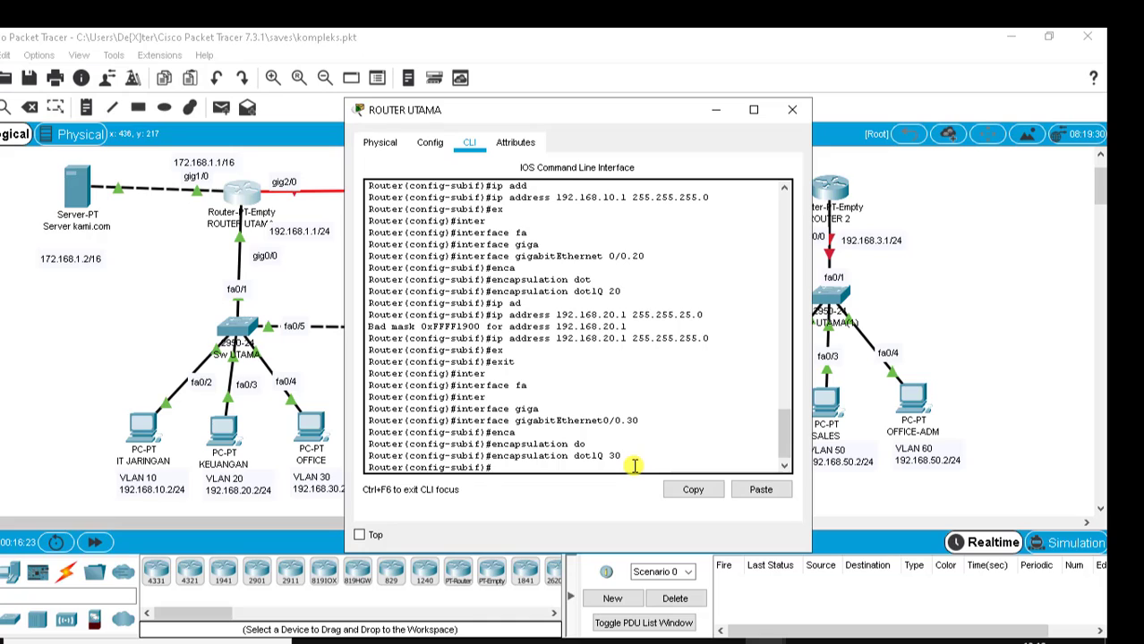
Assign IP address 192.168.30.1 with subnet mask 255.255.255.0 to subinterface GigabitEthernet 0/0.30 and exit to global configuration mode.
type("ipp")
key("BackSpace")
type("add")
key("Tab")
type("192.168.30.1")
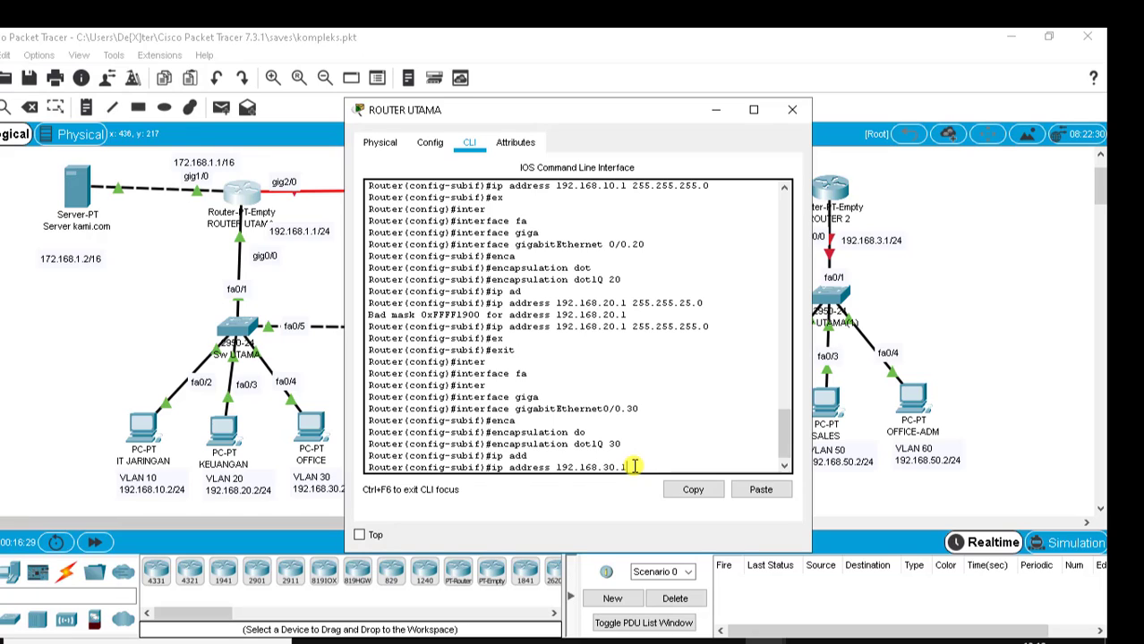
type(" 255.255.255.0")
key("Return")
type("ex")
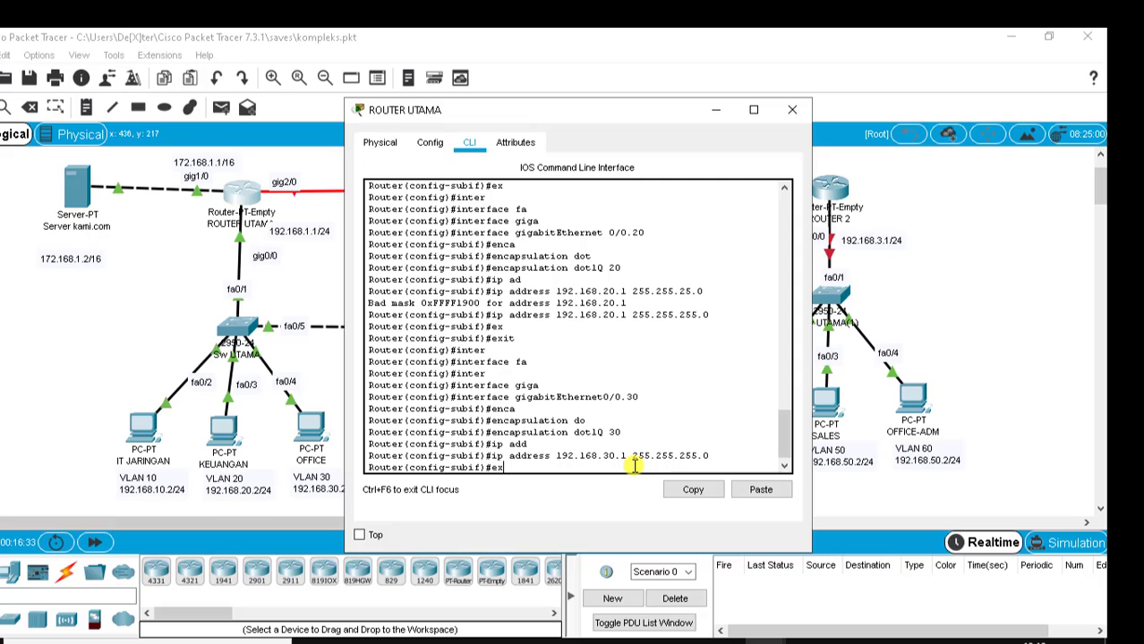
key("BackSpace")
key("BackSpace")
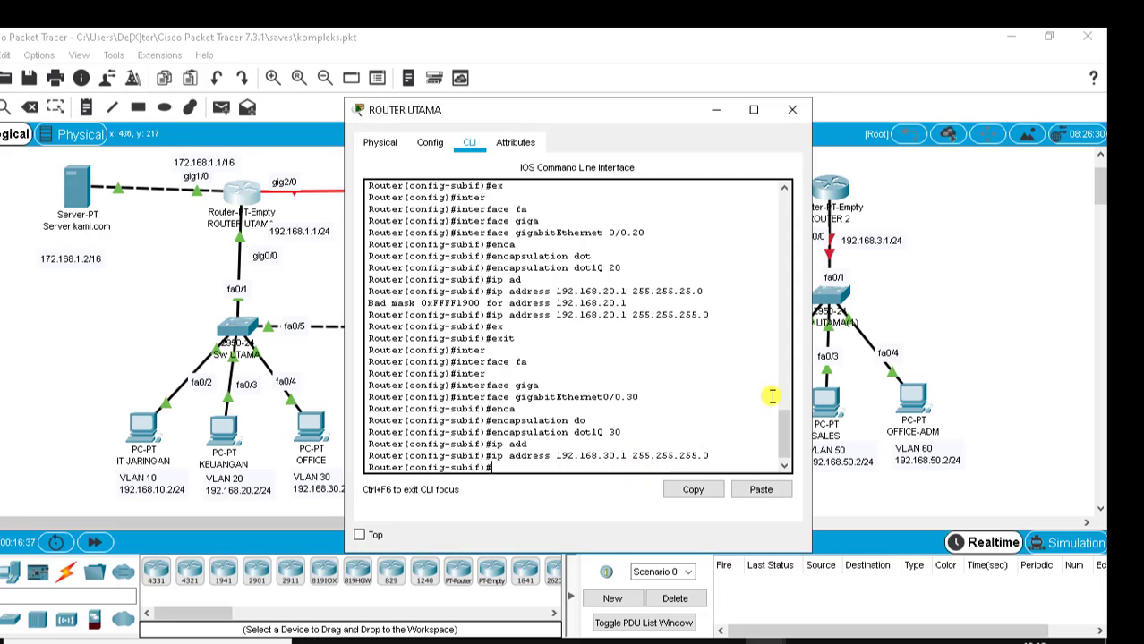
mouse_move(780, 437)
left_mouse_down()
mouse_move(784, 416)
mouse_move(776, 444)
left_mouse_up()
type("ex")
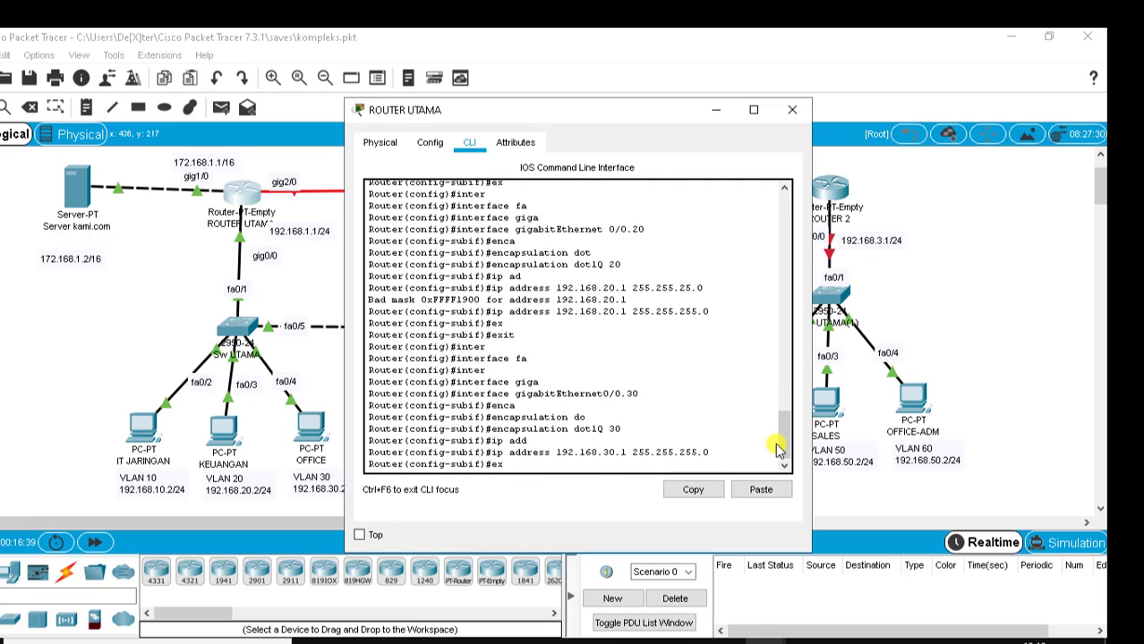
key("Return")
Create a DHCP pool named IT on ROUTER UTAMA.
type("ip")
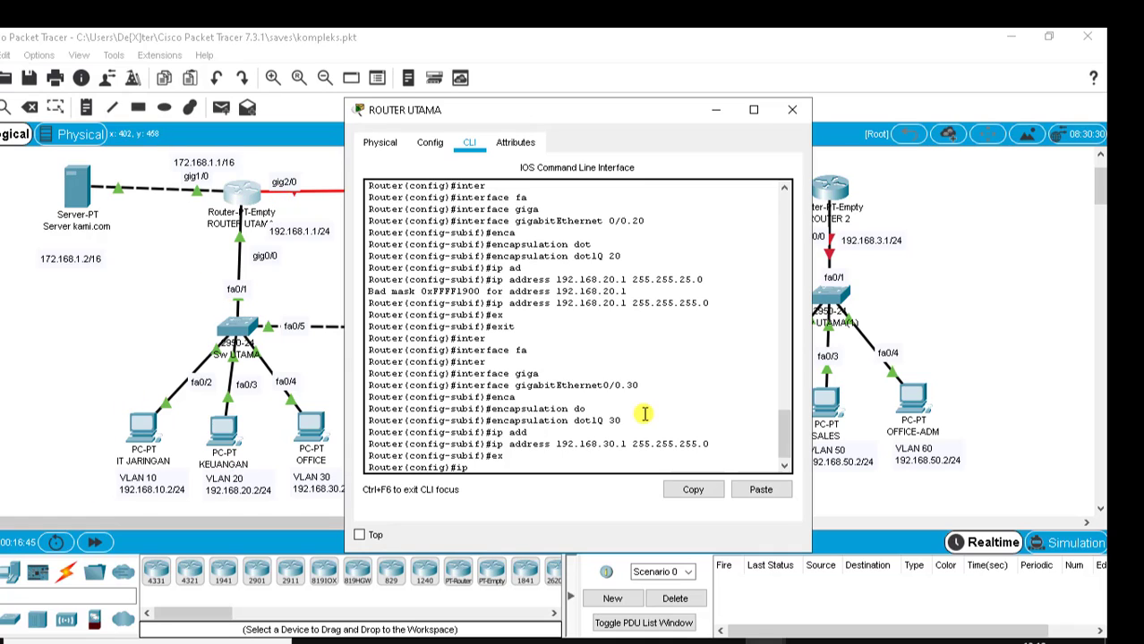
type(" po")
key("Tab")
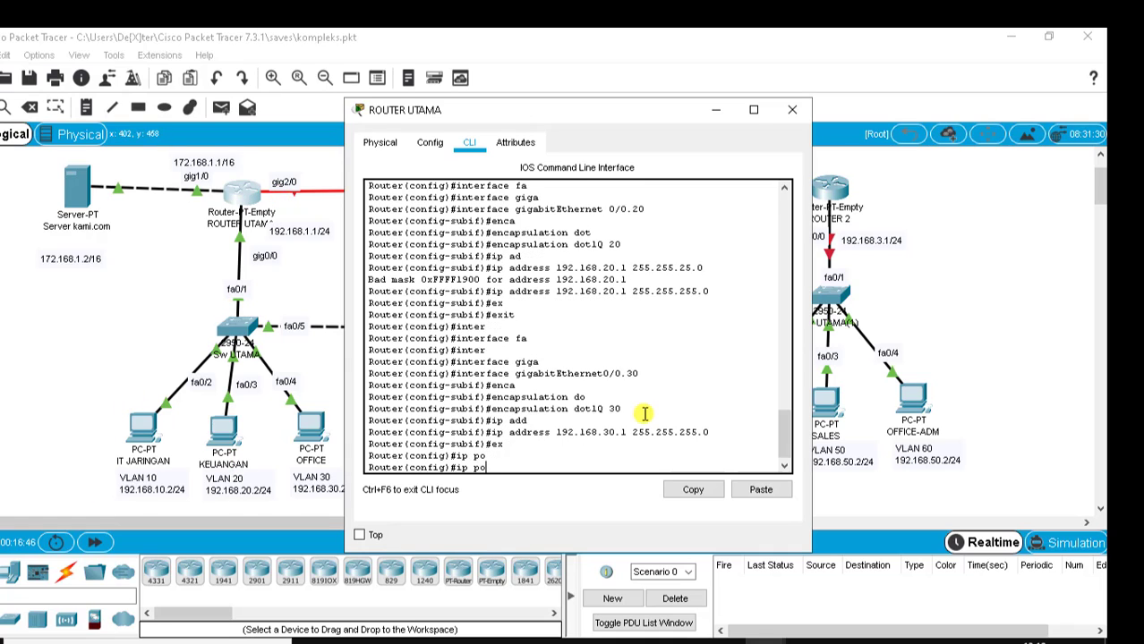
key("BackSpace")
key("BackSpace")
type("dhc")
key("Tab")
type("po")
key("Tab")
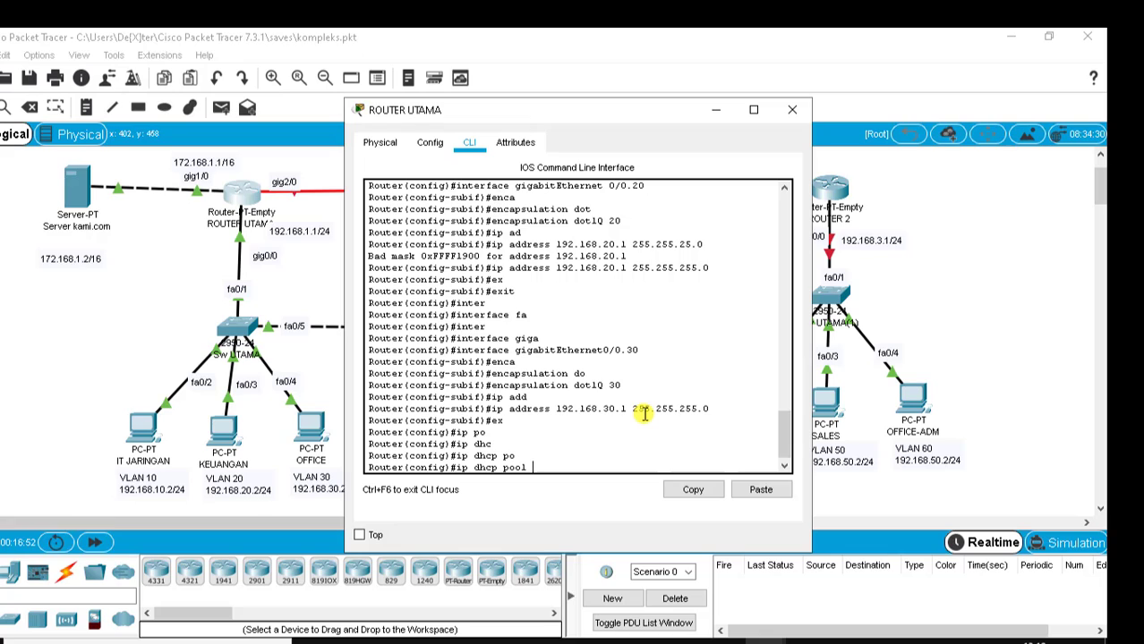
type("IT")
key("Return")
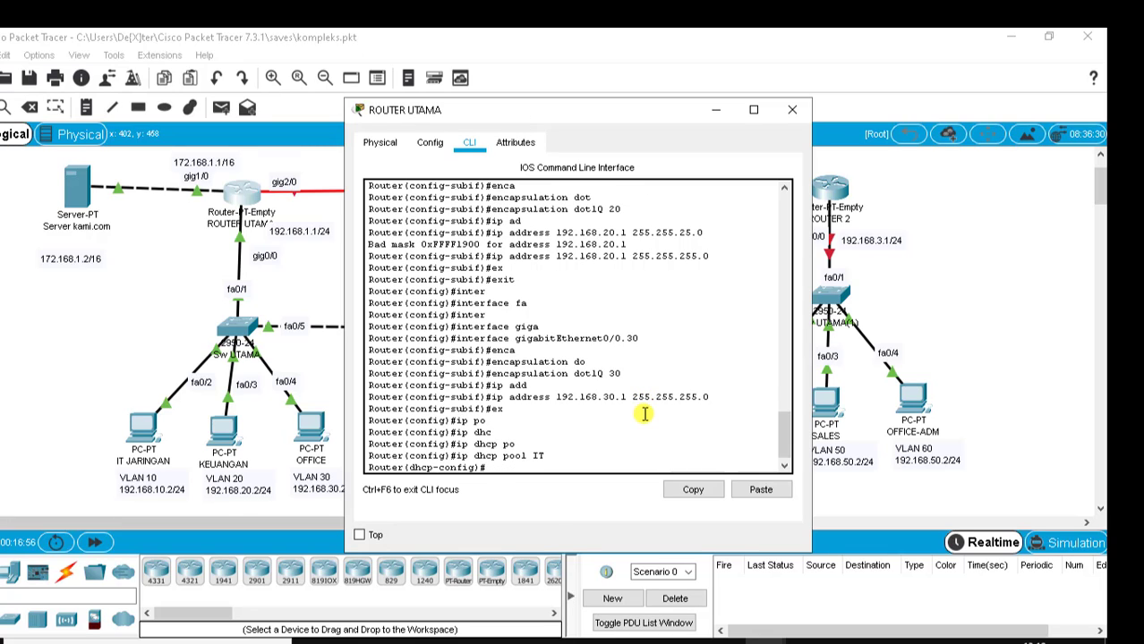
Set the network of the IT DHCP pool to 192.168.10.0 with subnet mask 255.255.255.0.
type("netw")
key("Tab")
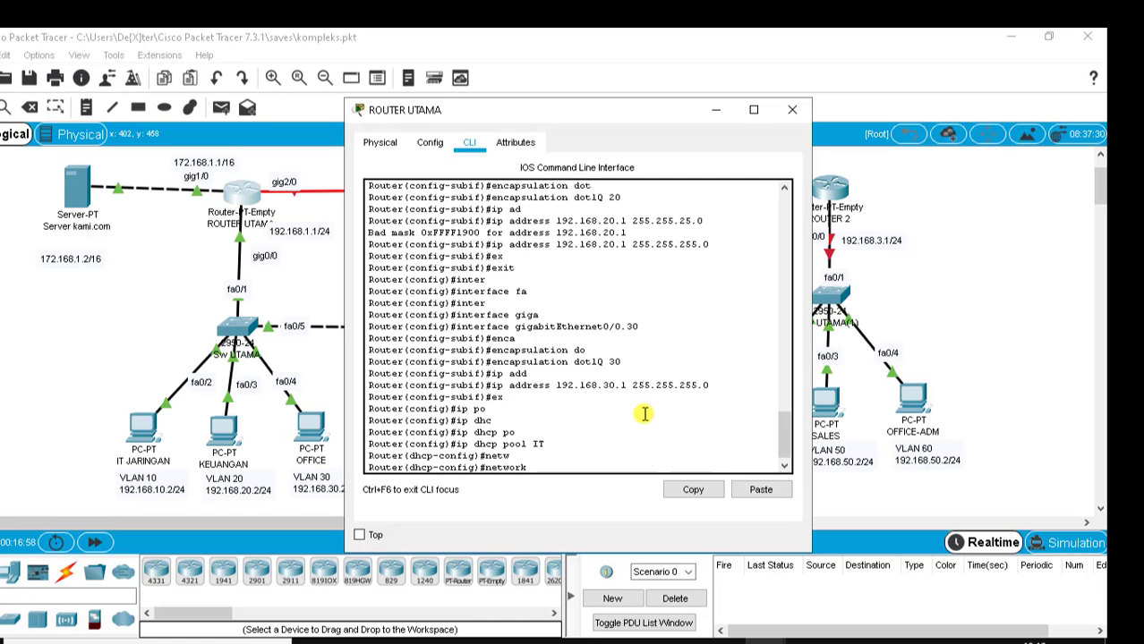
type("192.168.10.0 ")
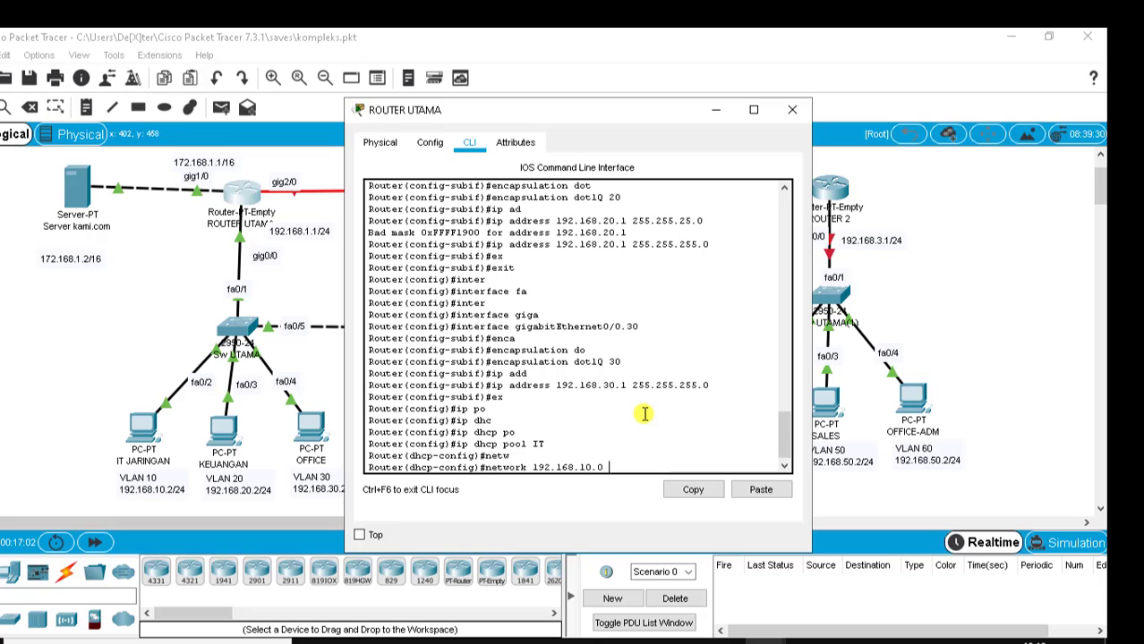
type("255.255.255.0")
key("Return")
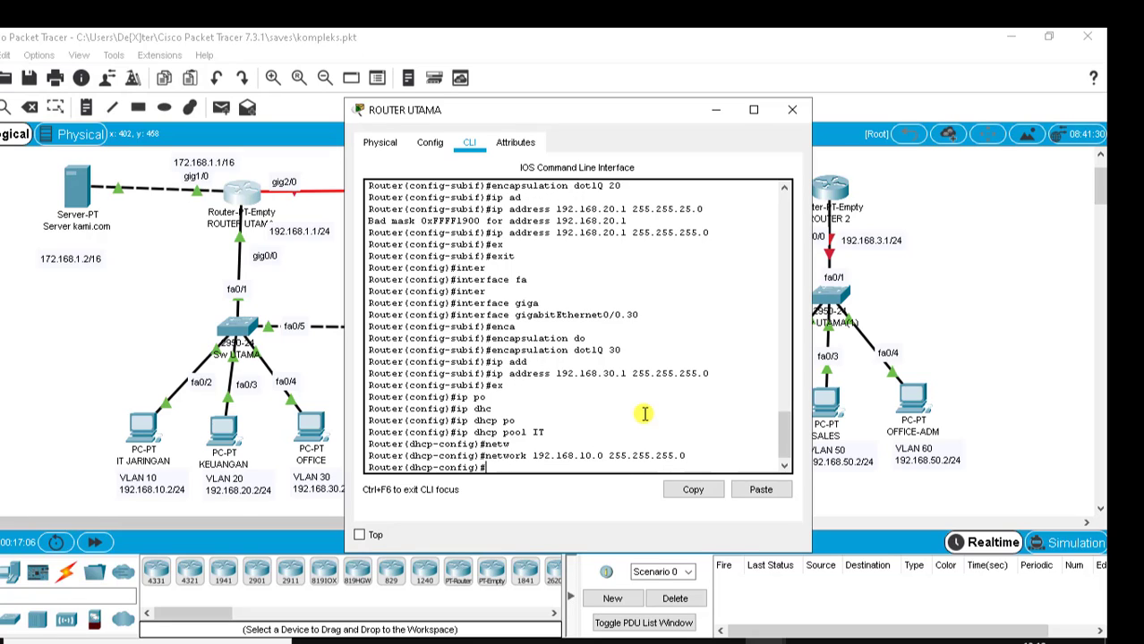
Set the IT DHCP pool's default router to 192.168.10.1 and its DNS server to 172.168.1.2.
type("defa")
key("Tab")
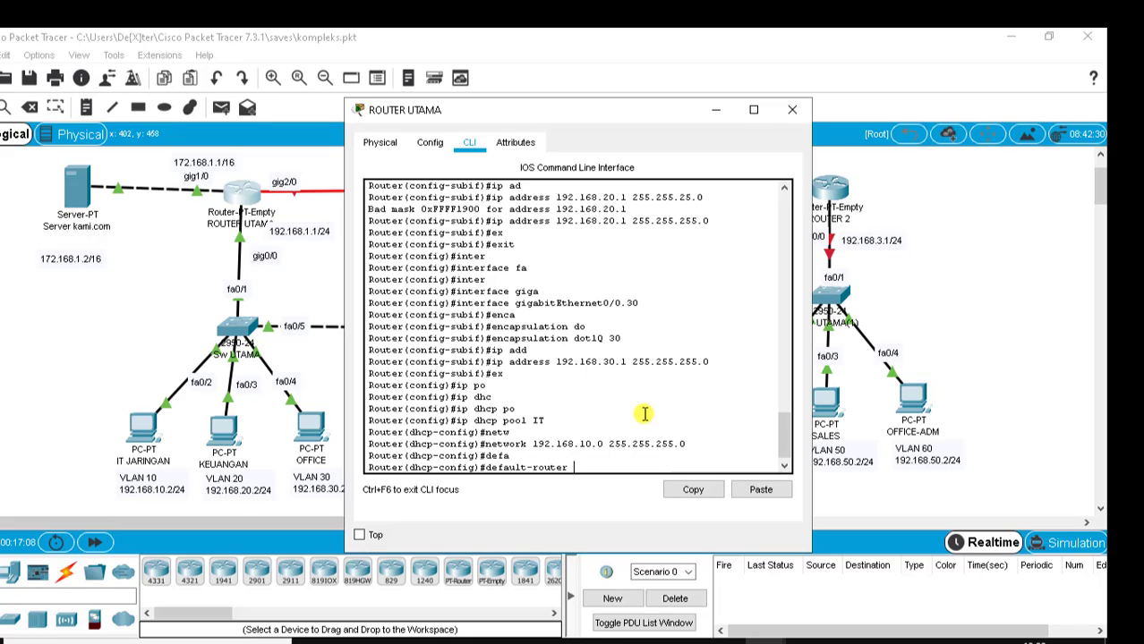
type("192.168.10.1")
key("Return")
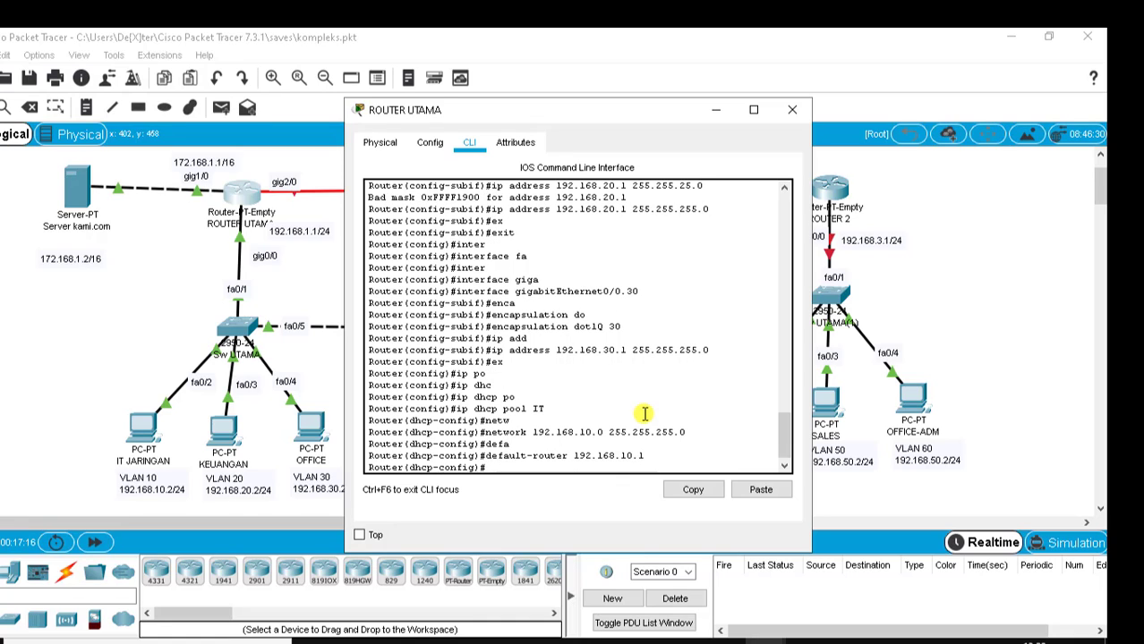
type("dns")
key("Tab")
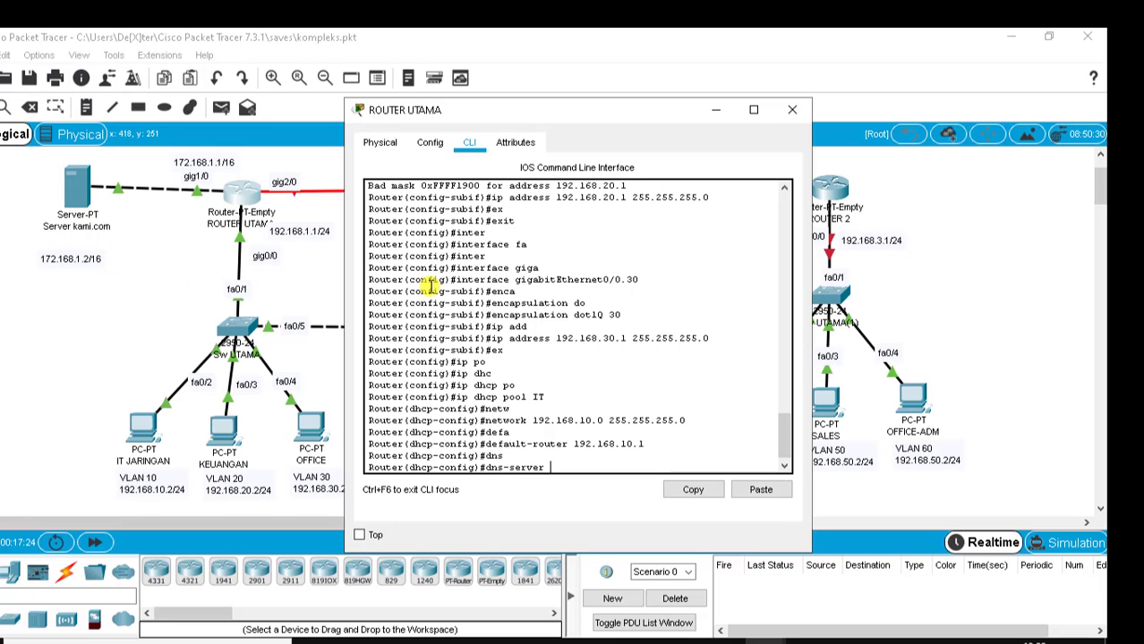
type("172.168.1.2")
key("Return")
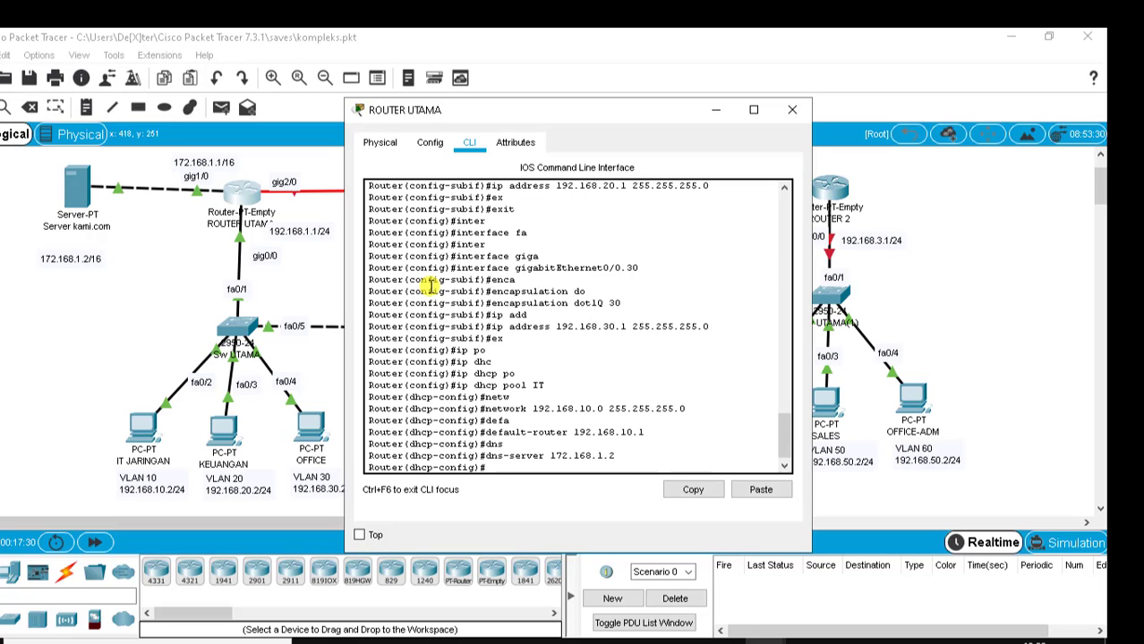
Exclude address 192.168.10.1 from DHCP assignment on ROUTER UTAMA.
type("ip dhcp ex")
key("Tab")
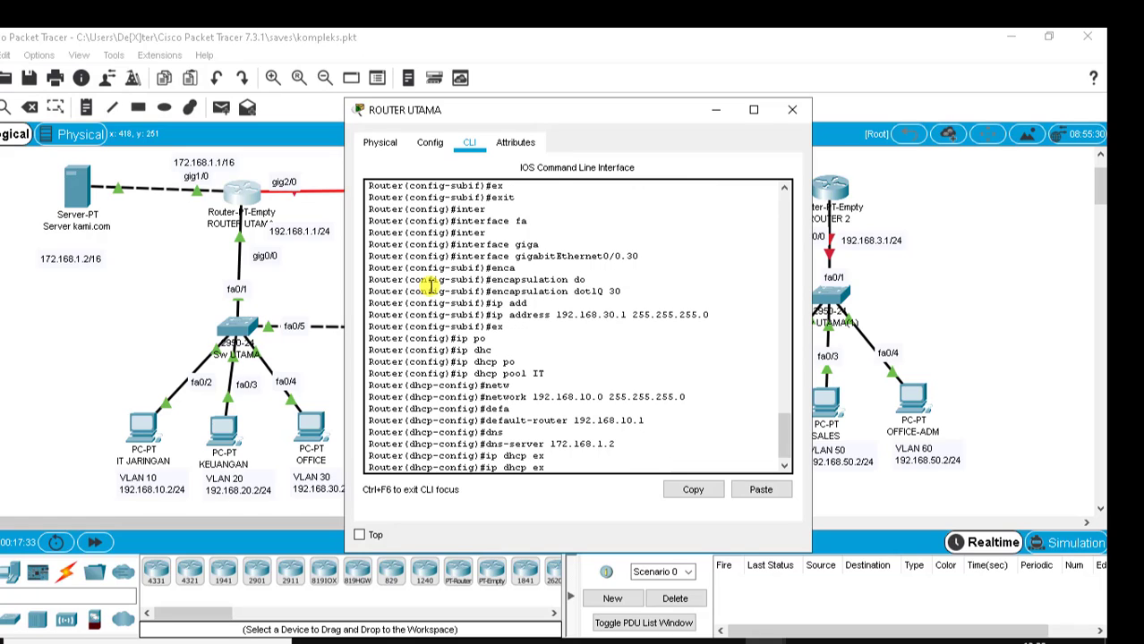
type("clude")
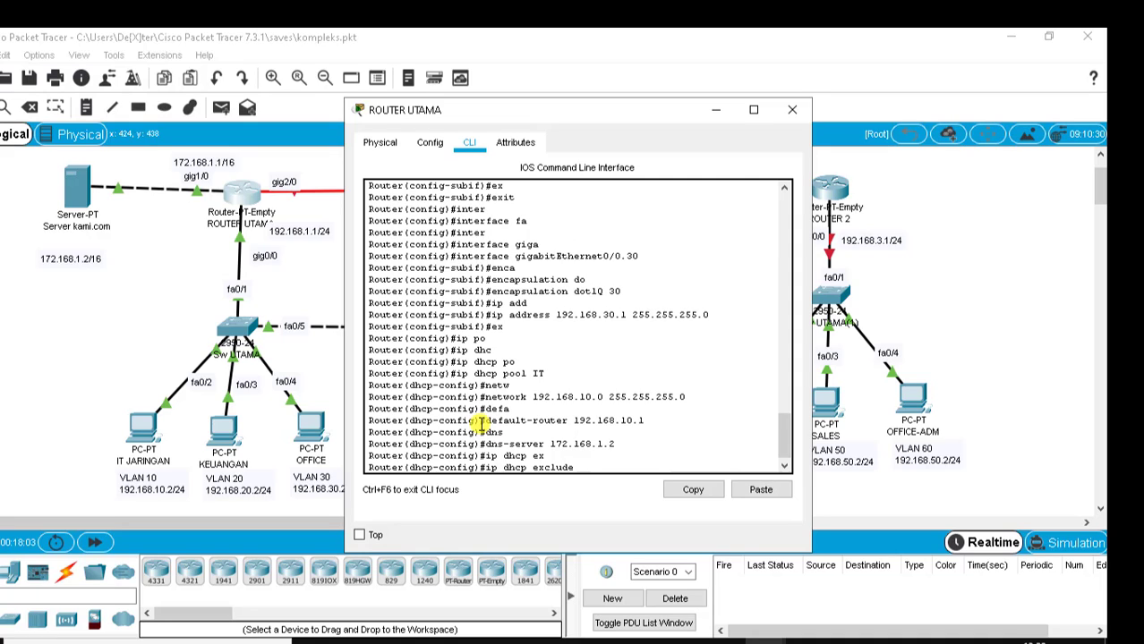
type("192.1")
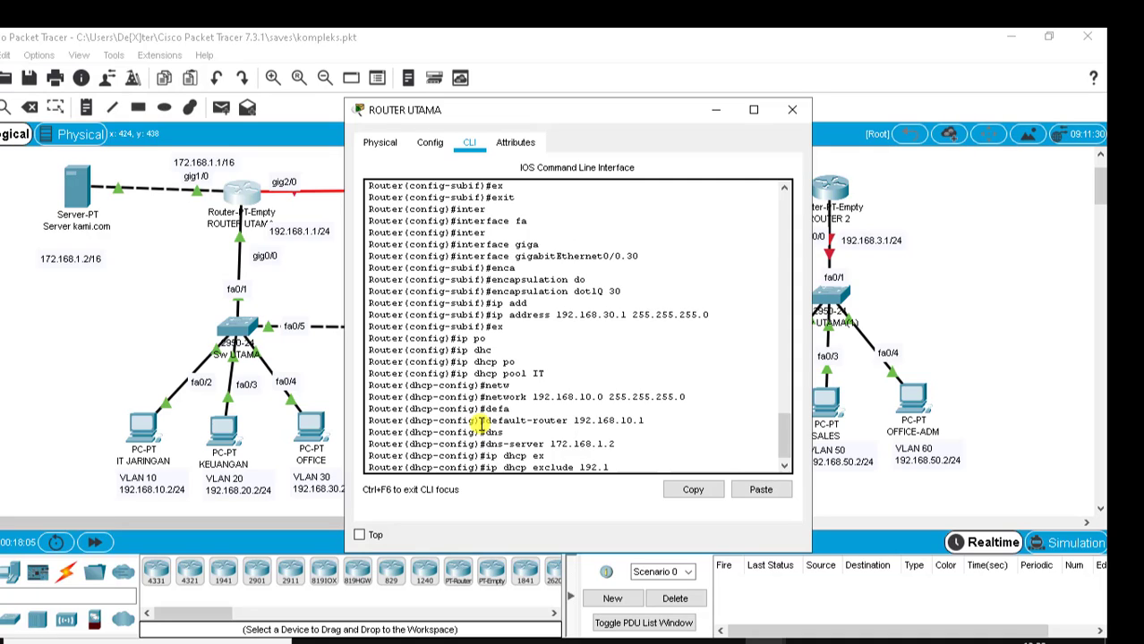
type("68.10.1")
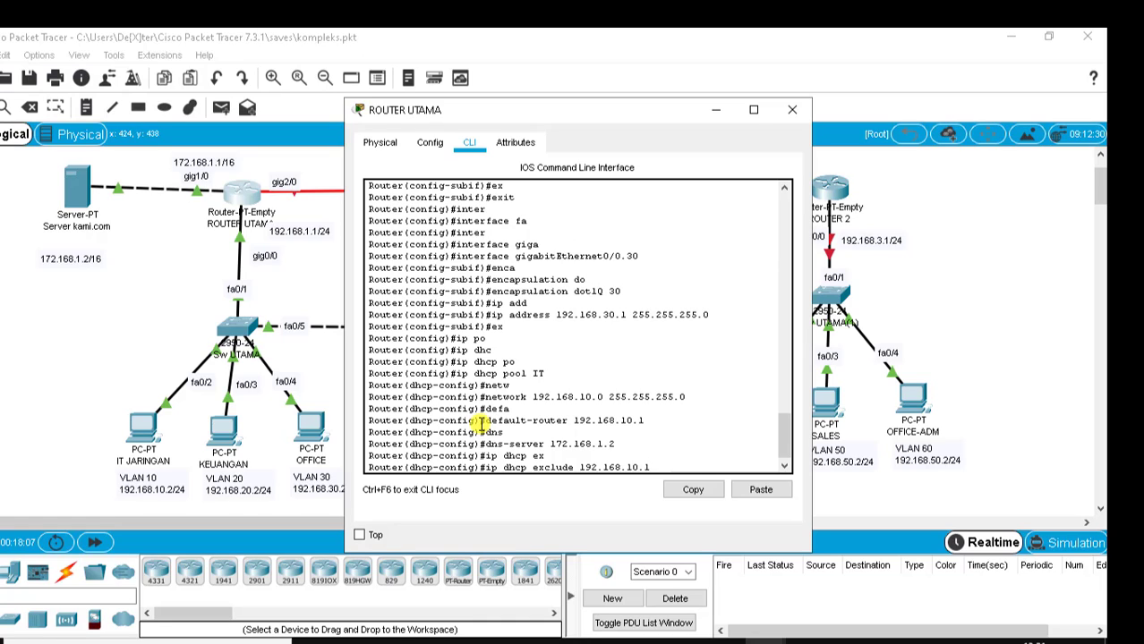
key("Return")
type("er(config)#ex")
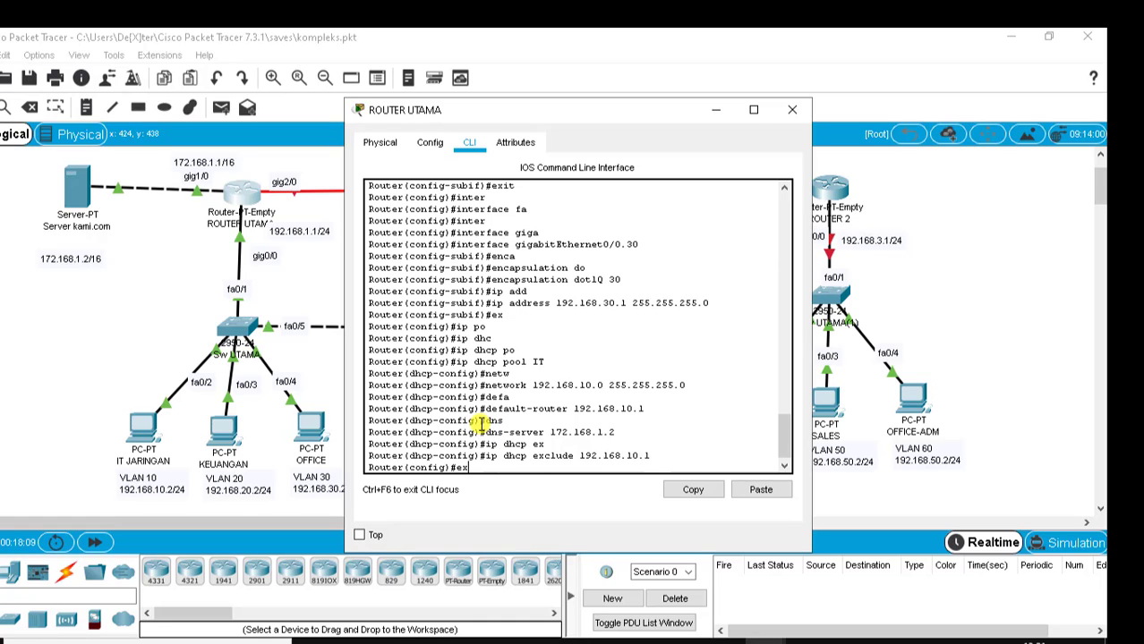
key("BackSpace")
key("BackSpace")
type("dns")
key("Return")
type("d")
key("BackSpace")
Create a DHCP pool named KEUANGAN on ROUTER UTAMA.
type("i")
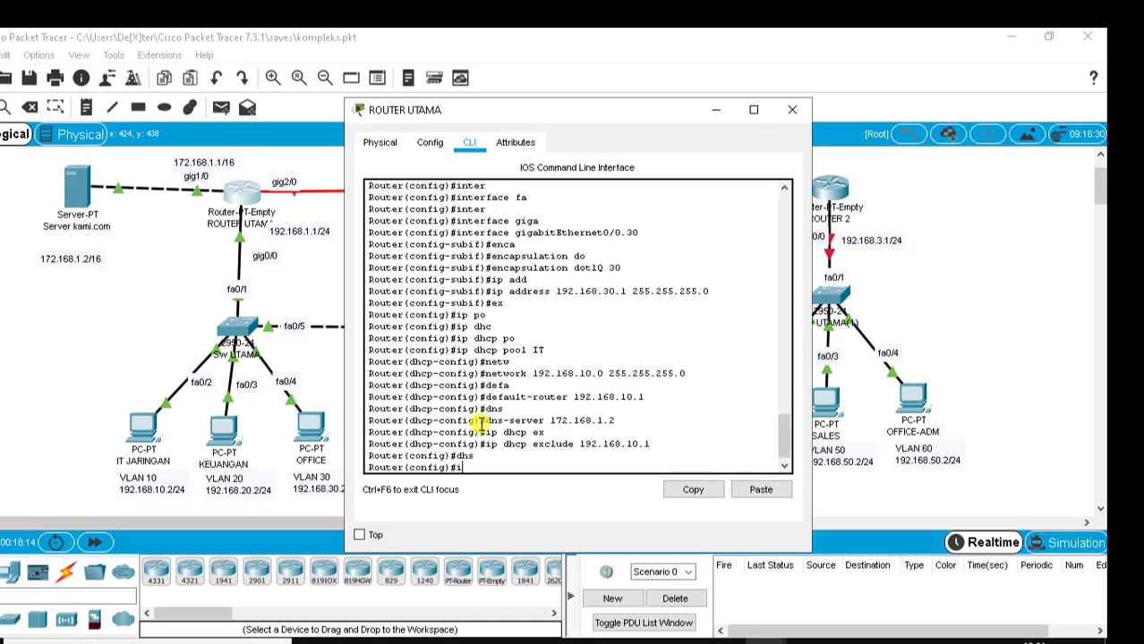
type("p dhc")
key("Tab")
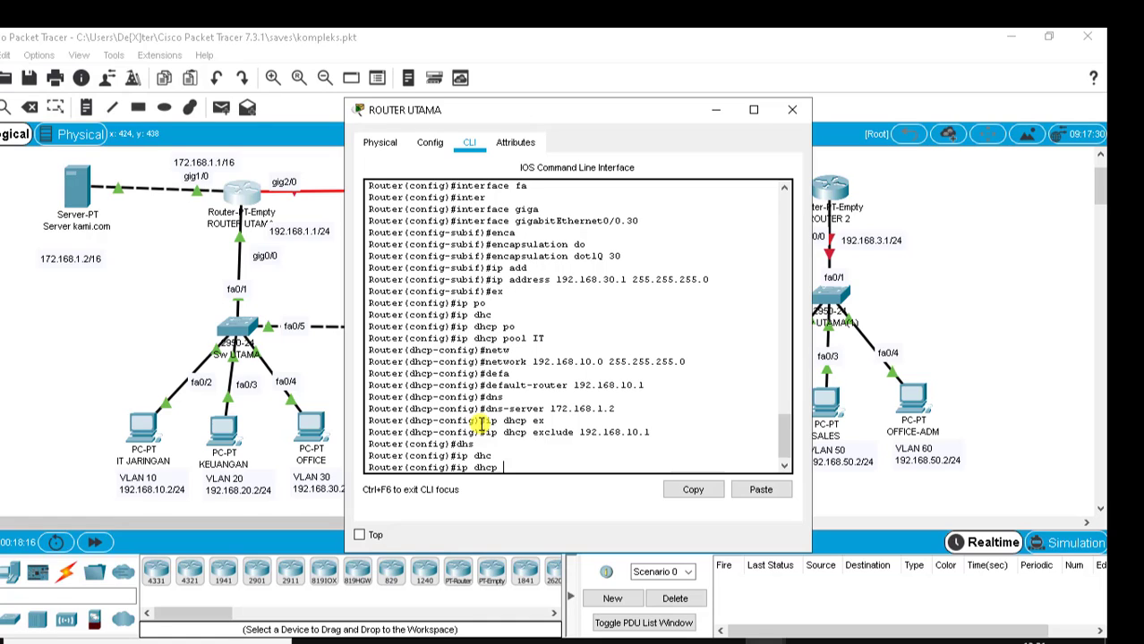
type("po")
key("Tab")
type("KEUA")
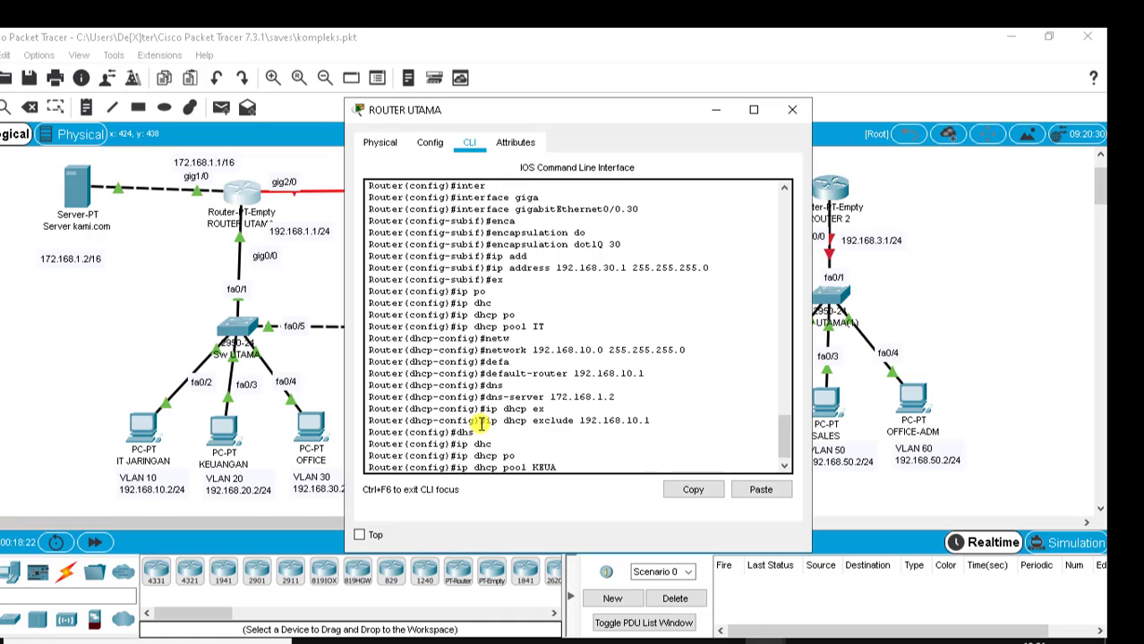
type("GN")
key("BackSpace")
key("BackSpace")
type("NGAN")
key("Return")
Set the network of the KEUANGAN DHCP pool to 192.168.20.0 with subnet mask 255.255.255.0.
type("netw")
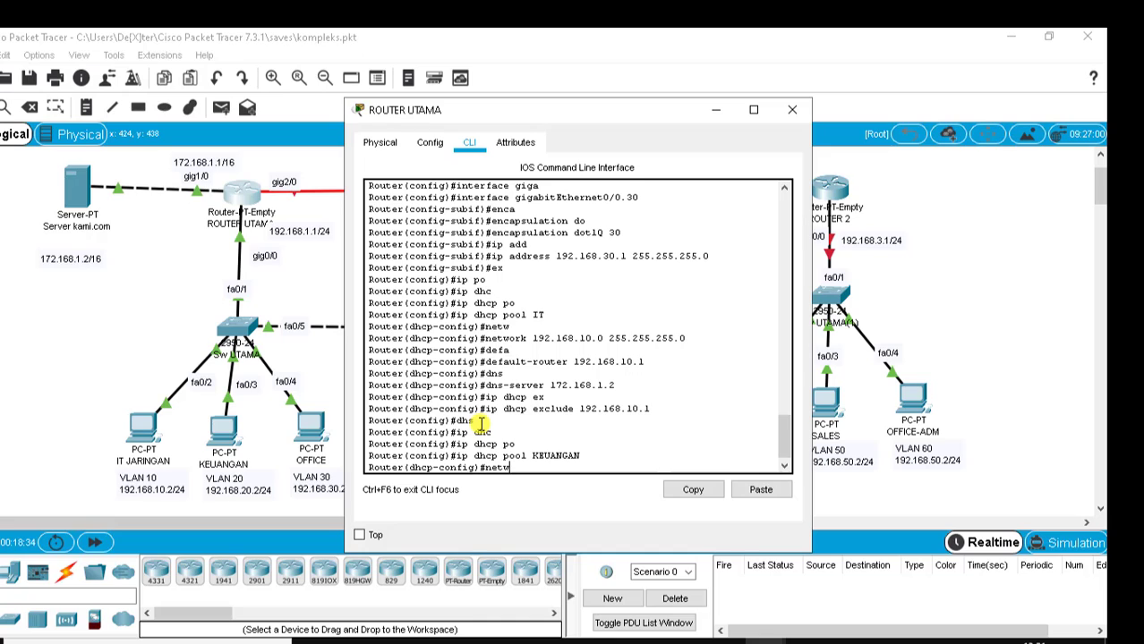
key("Tab")
type("1")
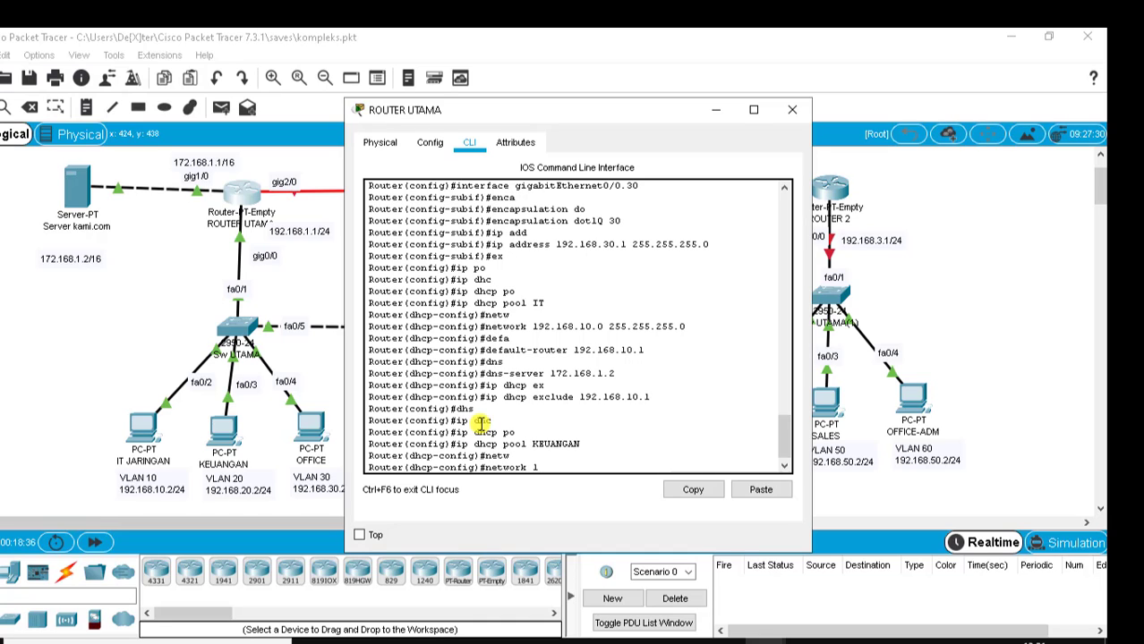
type("92.168.20.0 255.255.255.")
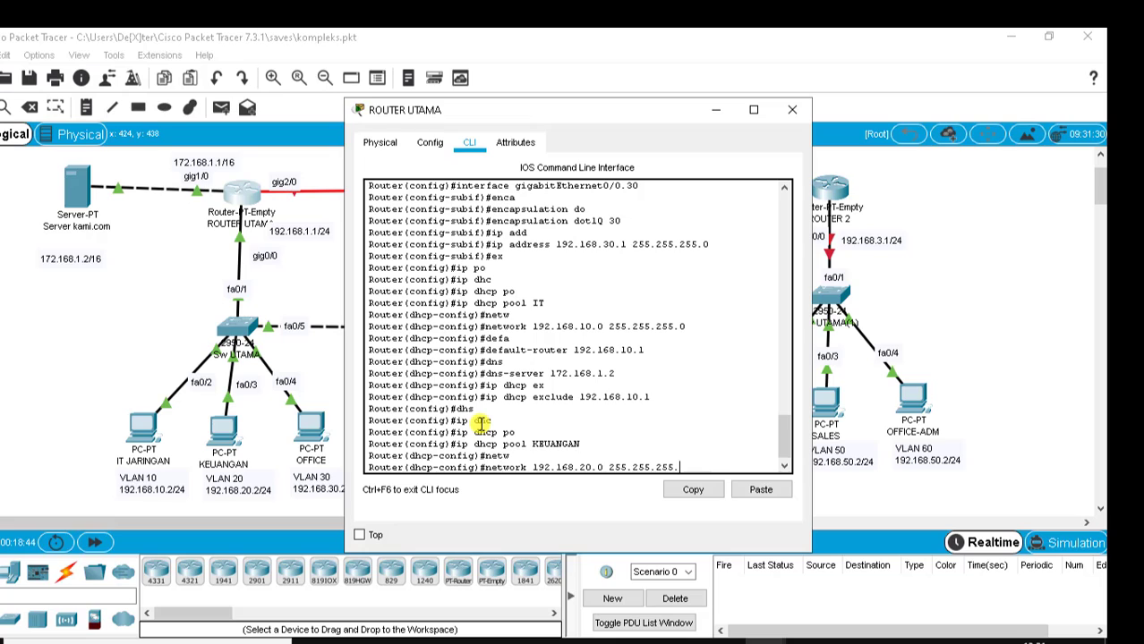
type("0")
key("Return")
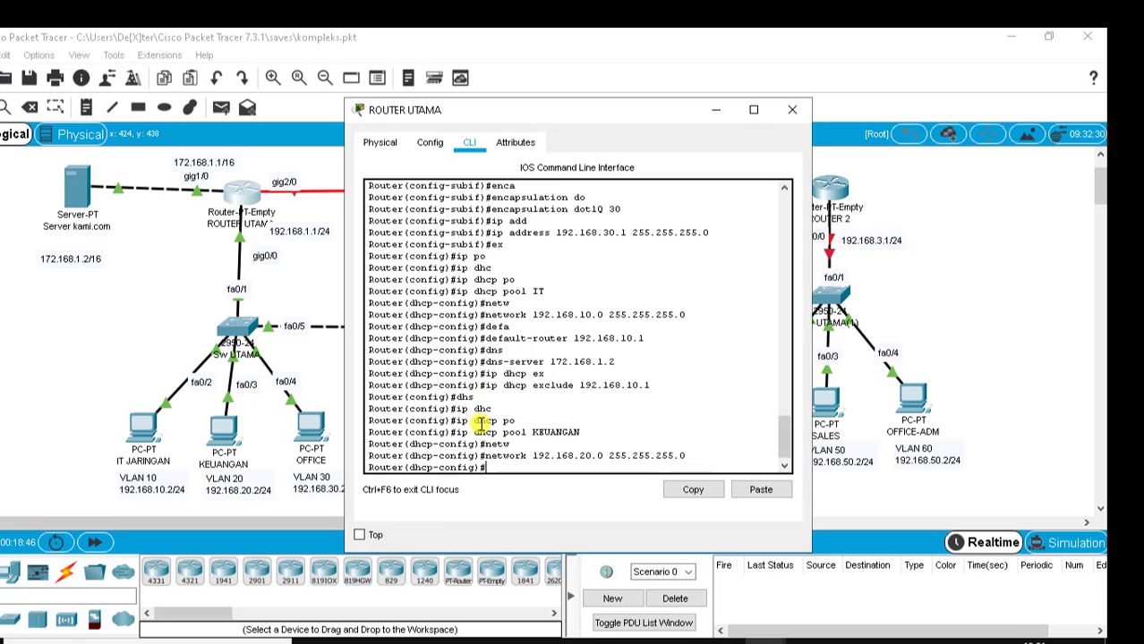
Set the KEUANGAN DHCP pool's default router to 192.168.20.1 and its DNS server to 172.168.1.2.
type("defa")
key("Tab")
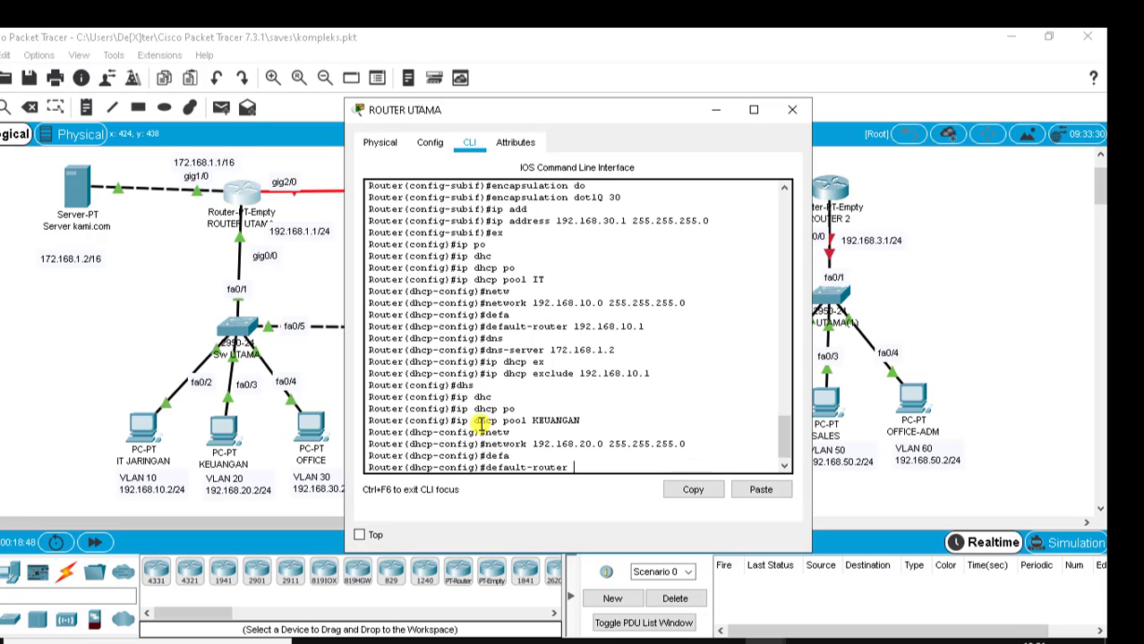
type("192.168.20.1")
key("Return")
type("dns")
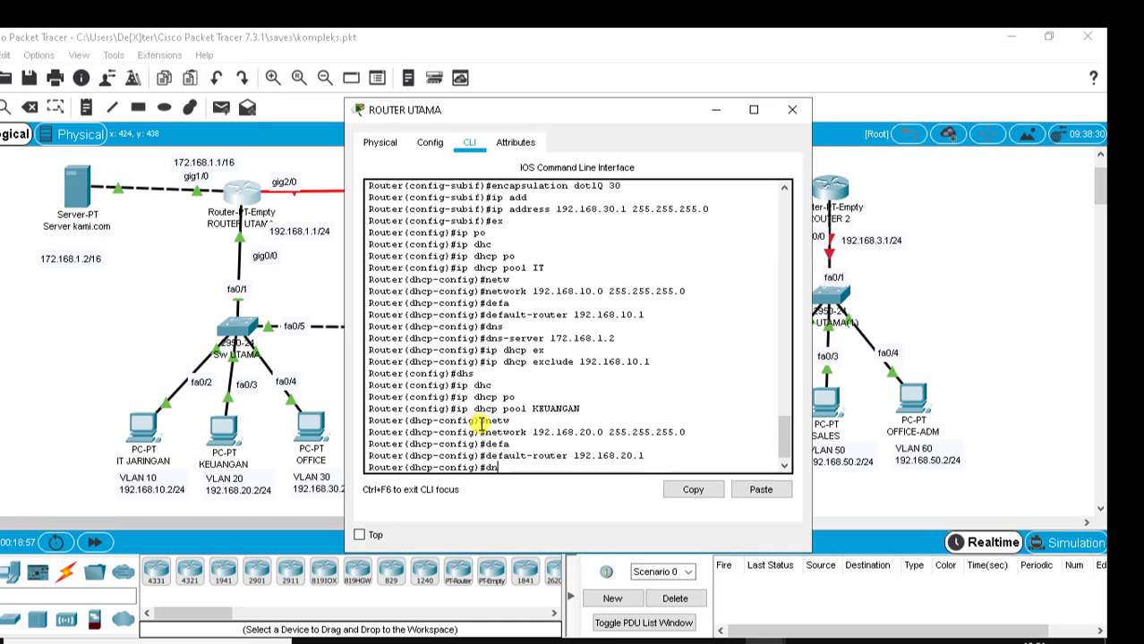
key("Tab")
type("1")
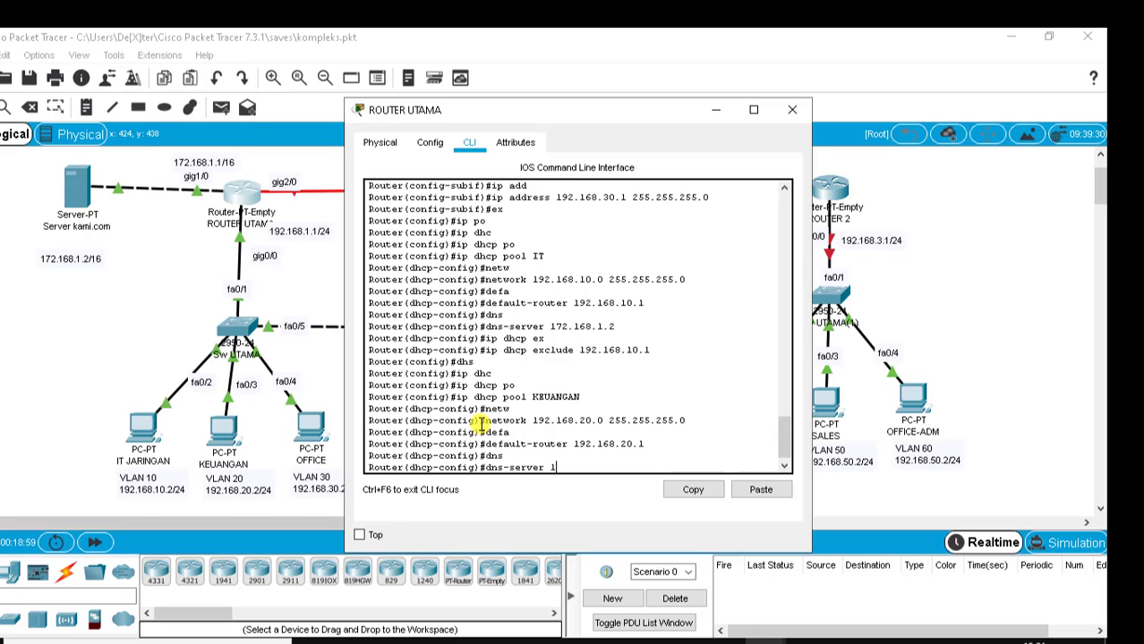
type("72.168")
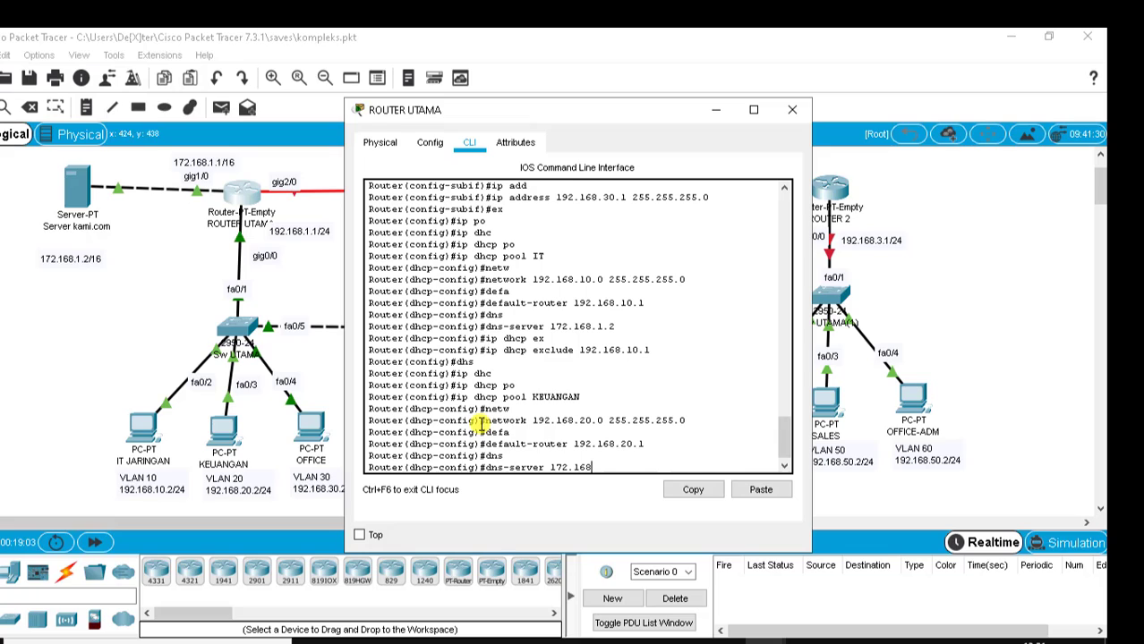
type(".1.2")
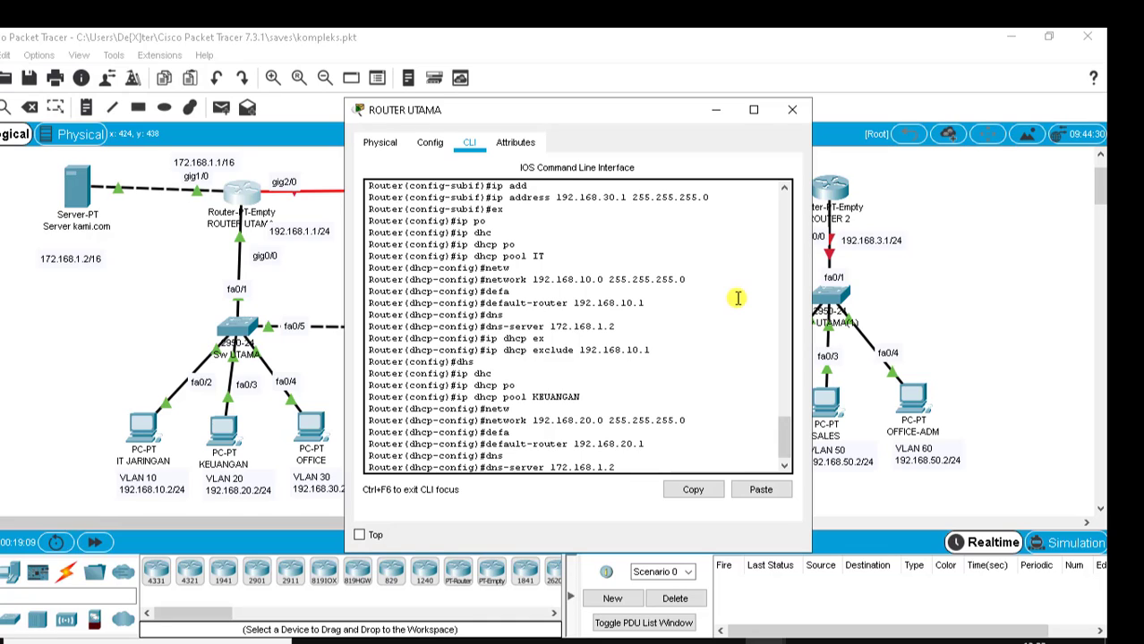
key("Return")
Exclude address 192.168.20.1 from DHCP assignment on ROUTER UTAMA.
type("ip dhc")
key("Tab")
type("e")
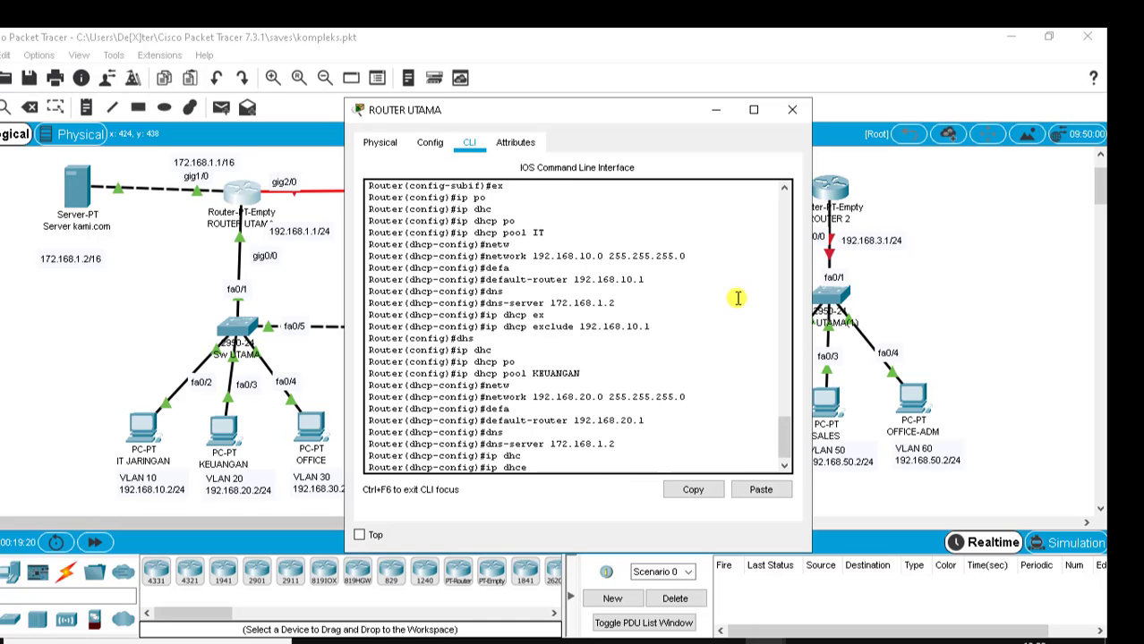
key("Tab")
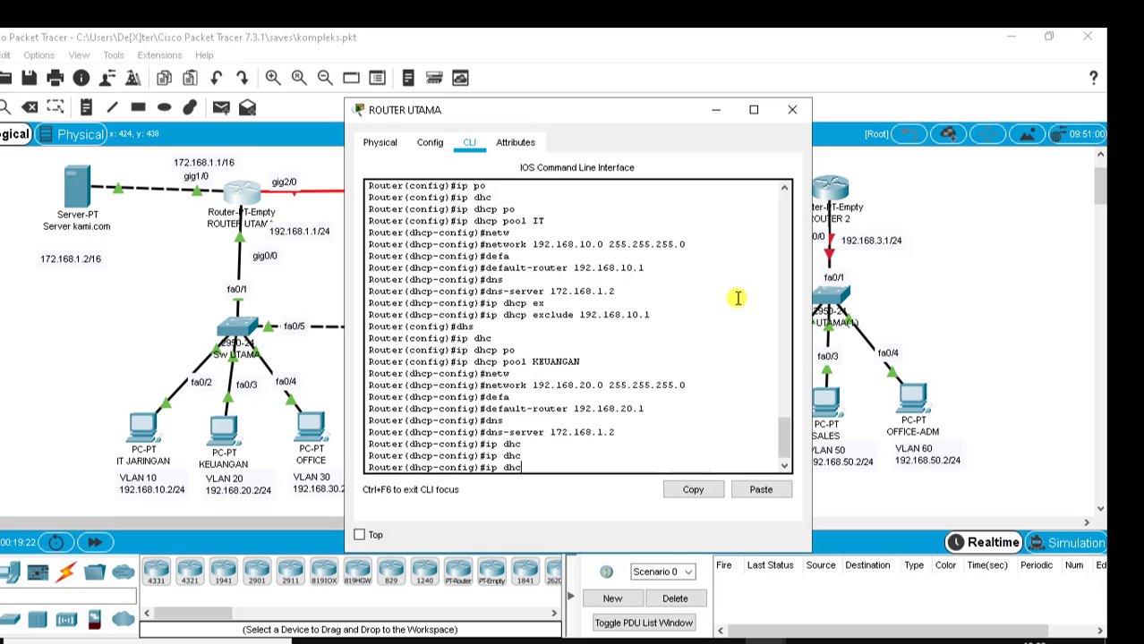
type("p exclude 192.16")
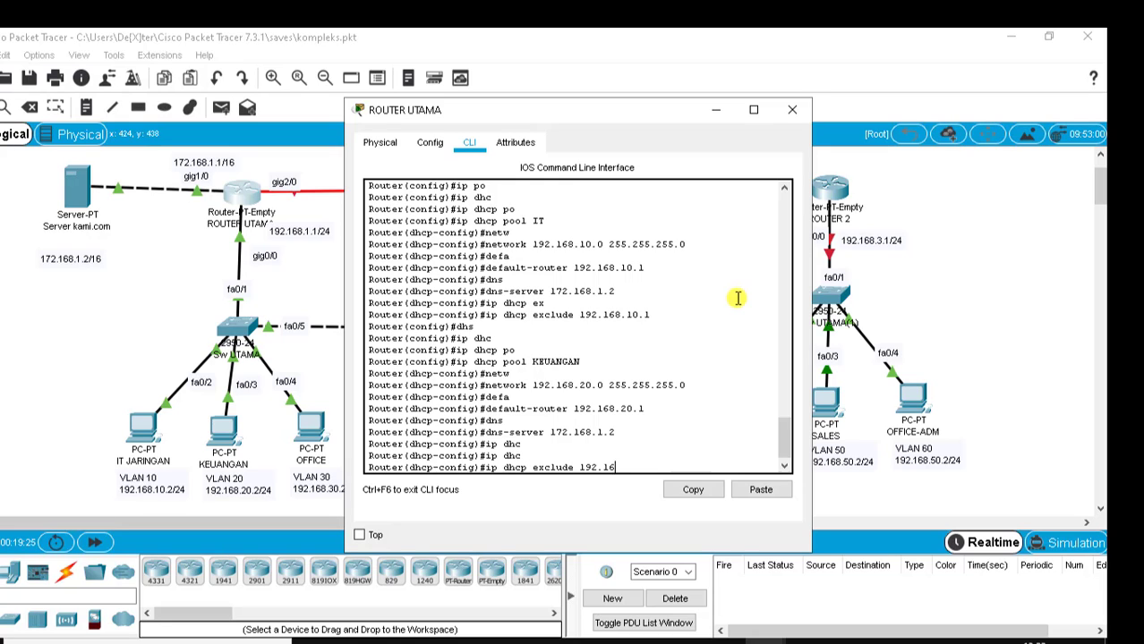
type("8.20.1")
key("Return")
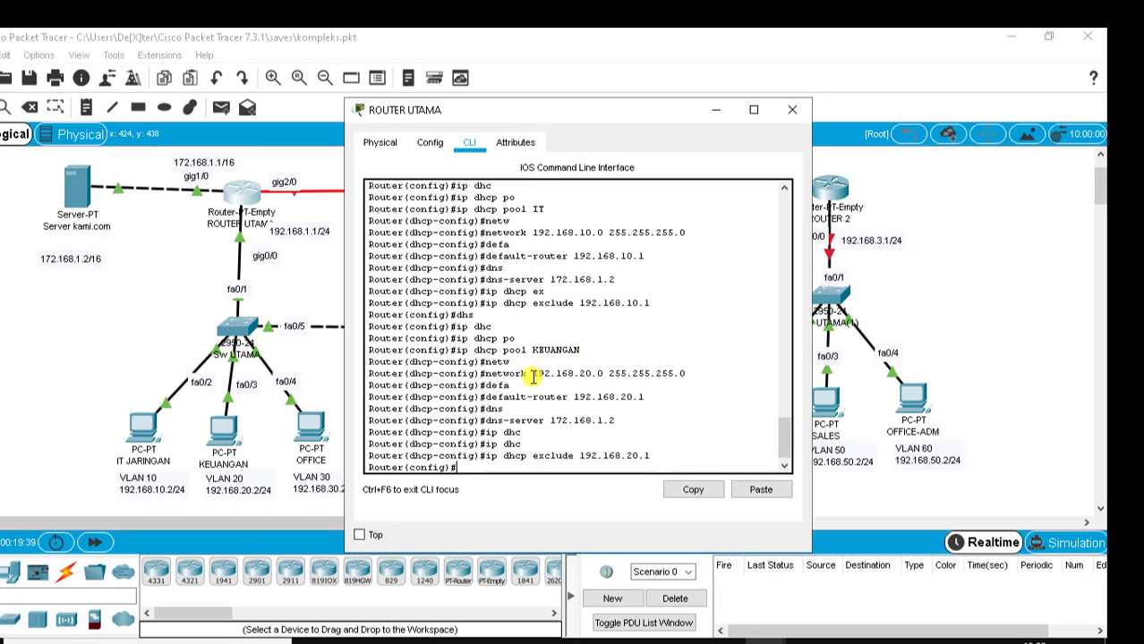
Exit global configuration mode, save ROUTER UTAMA's configuration to NVRAM and close its window.
type("exi")
key("Tab")
key("Return")
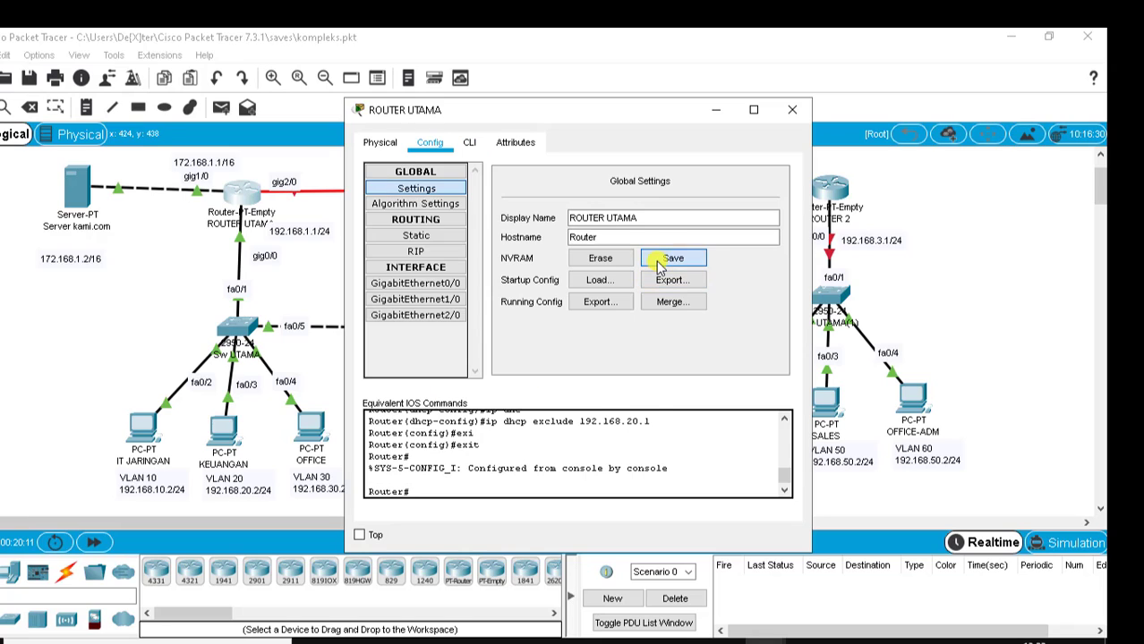
left_click(671, 259)
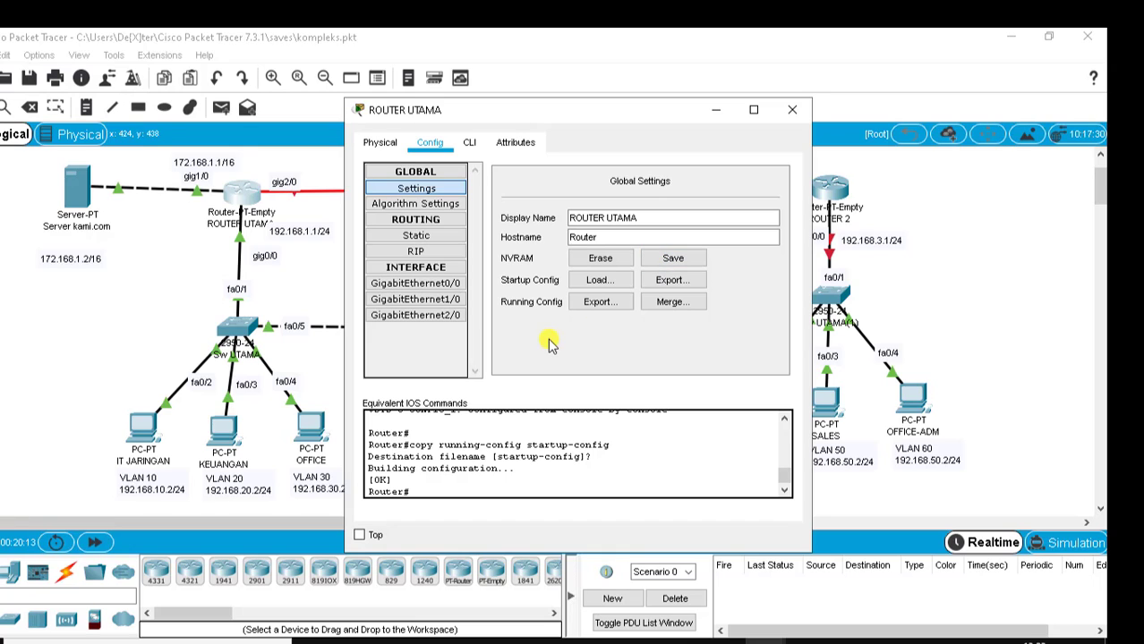
left_click(783, 112)
mouse_move(242, 192)
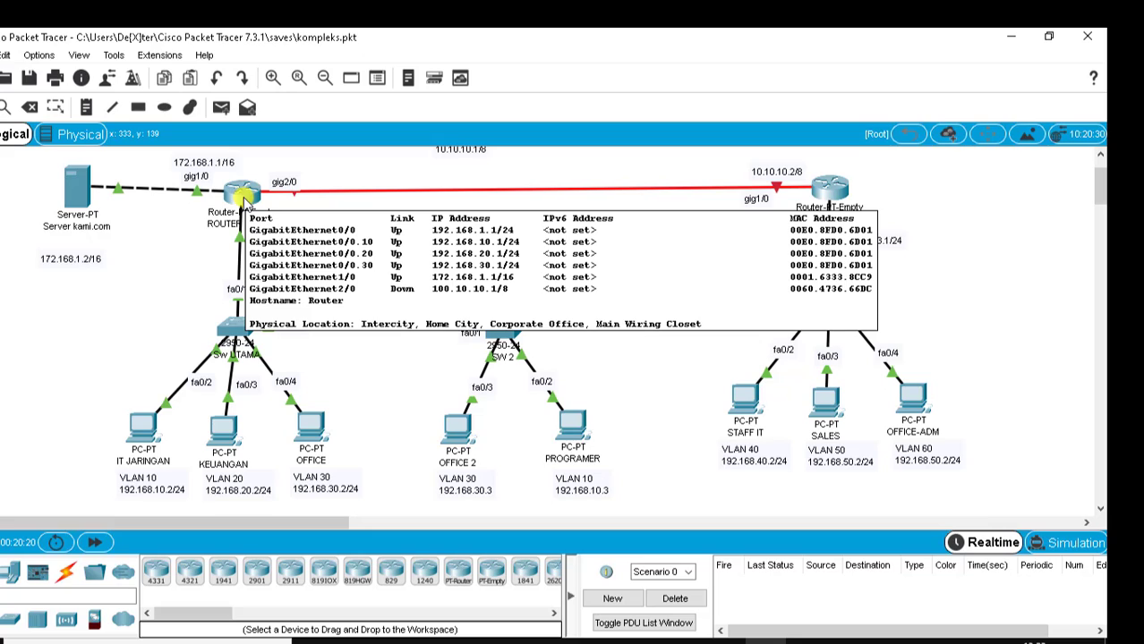
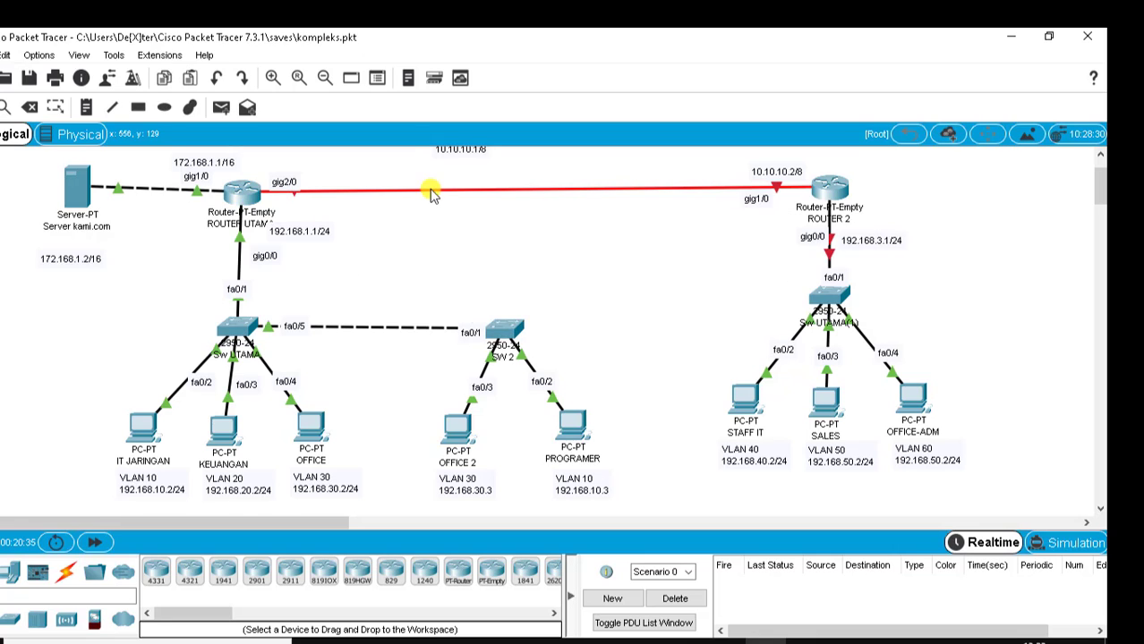
Switch the IPv4 configuration of the IT JARINGAN PC to DHCP and close its window.
left_click(145, 426)
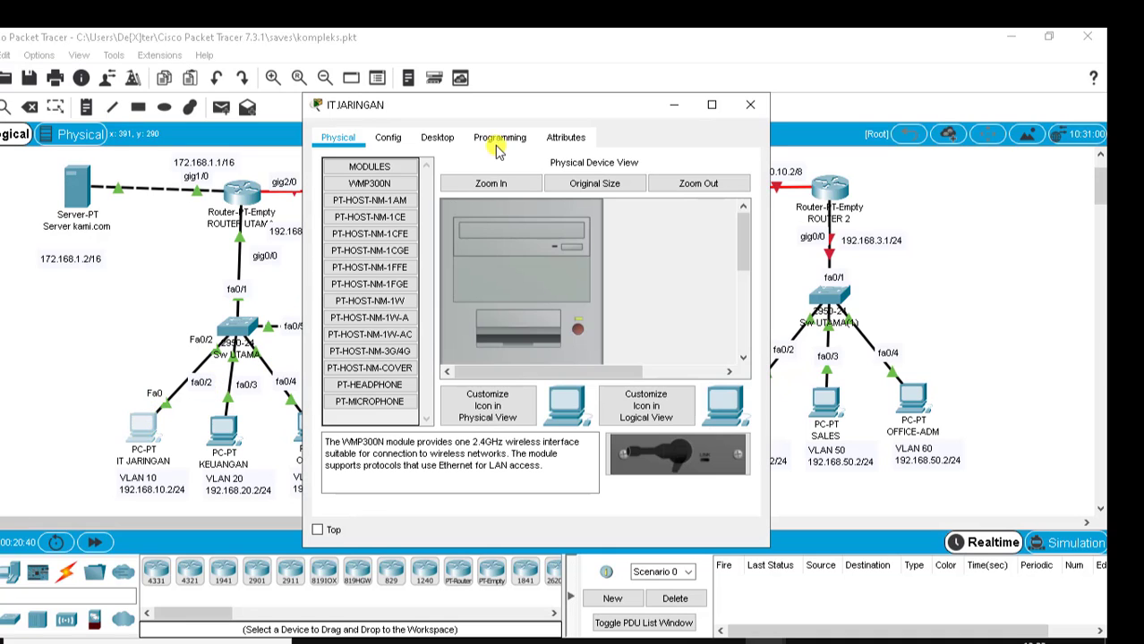
left_click_drag(479, 119, 605, 111)
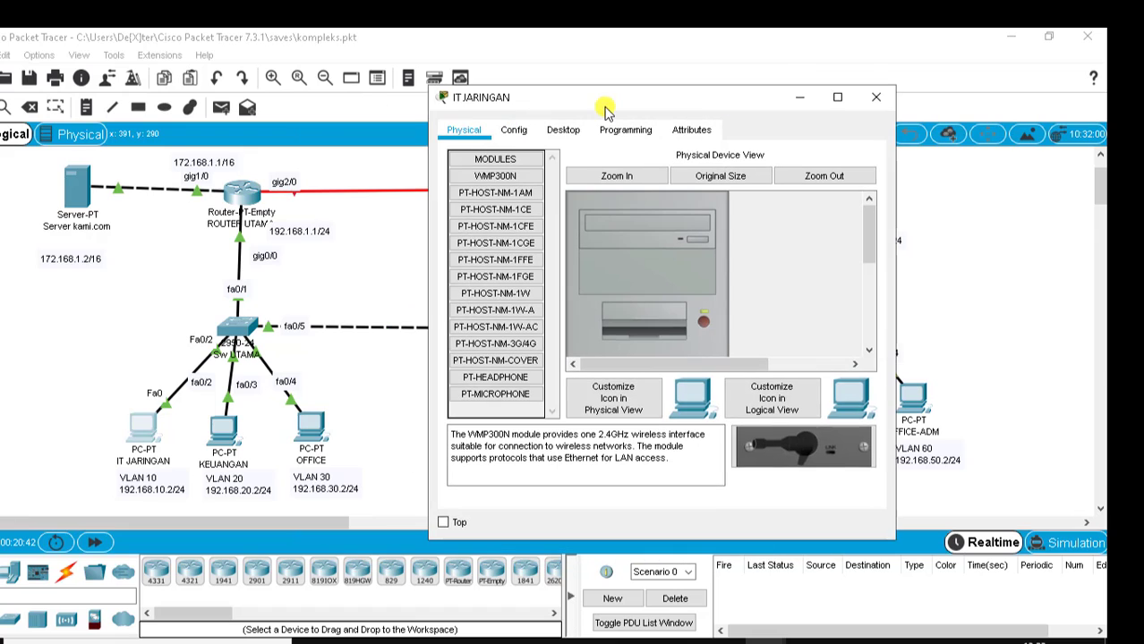
left_click(559, 130)
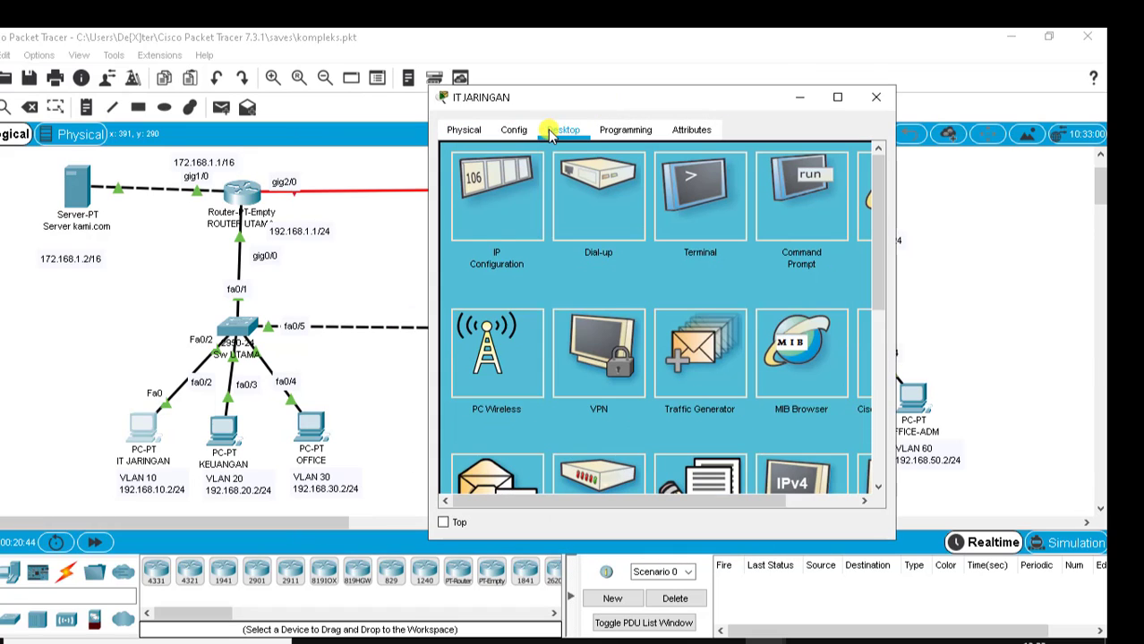
left_click(501, 199)
left_click(577, 222)
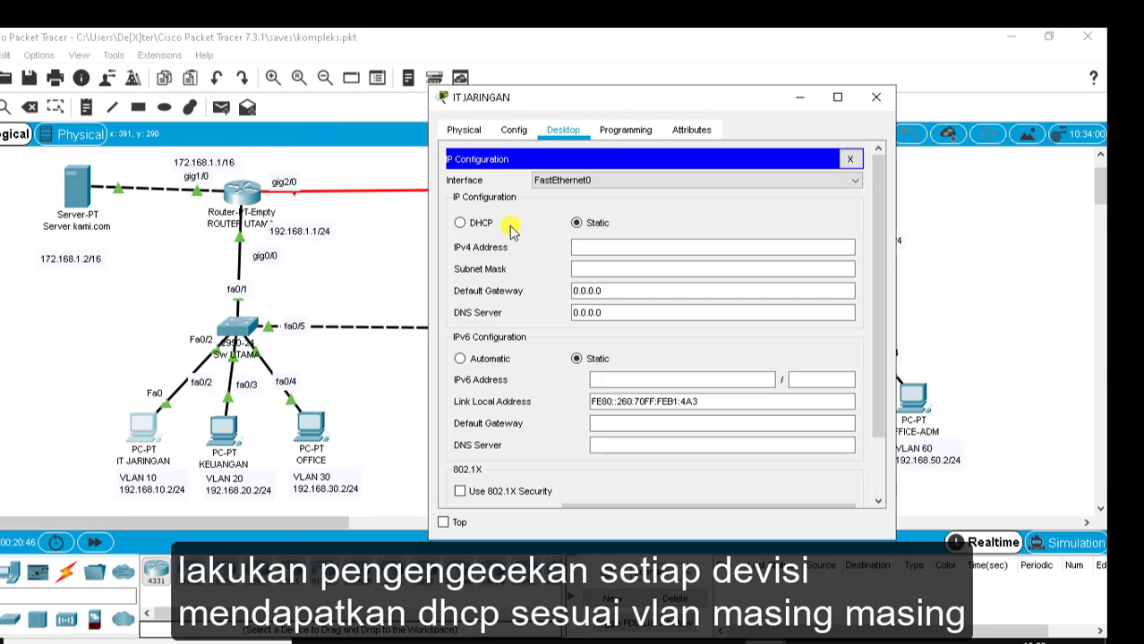
left_click(480, 228)
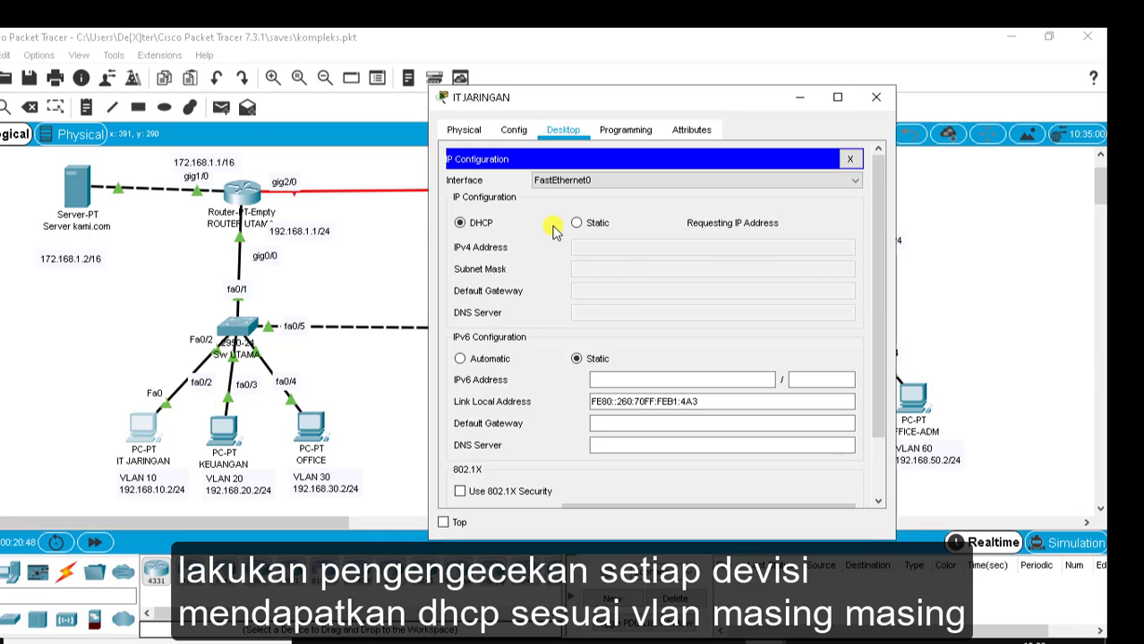
left_click(875, 97)
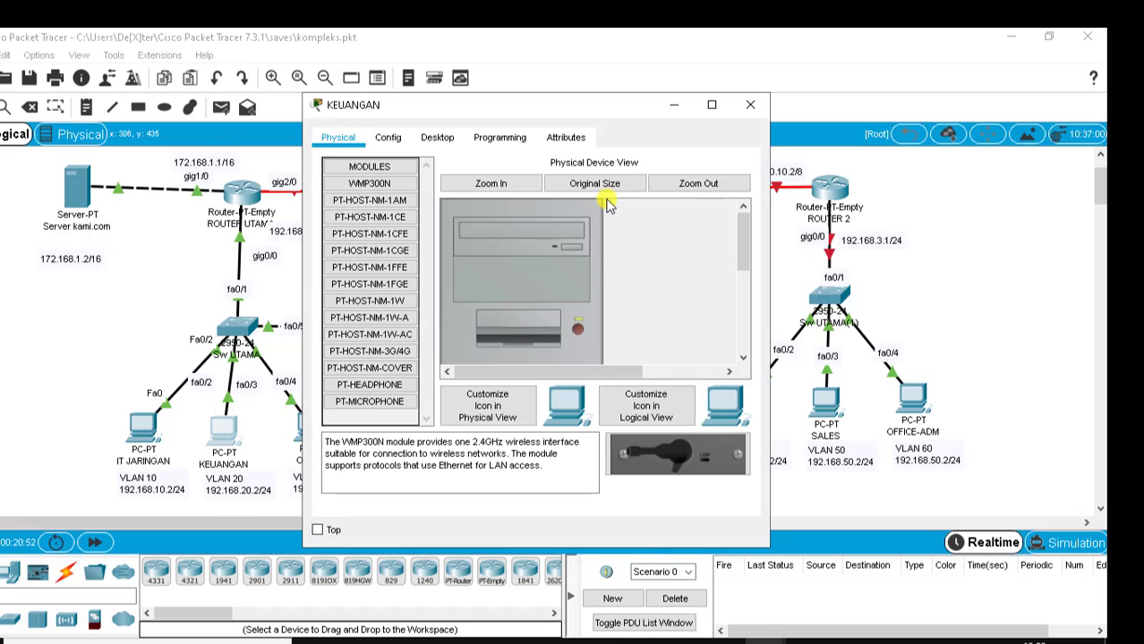
Switch the KEUANGAN PC's IPv4 configuration to static and back to DHCP to renew its address, and close its window.
left_click(444, 140)
left_click(381, 205)
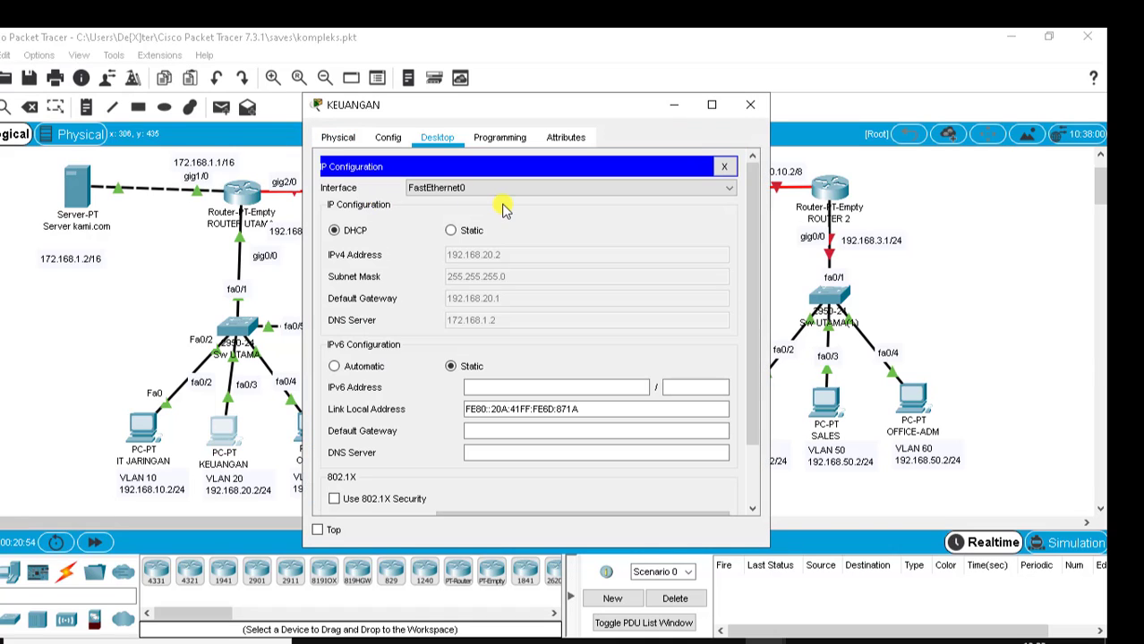
left_click(451, 232)
left_click(333, 230)
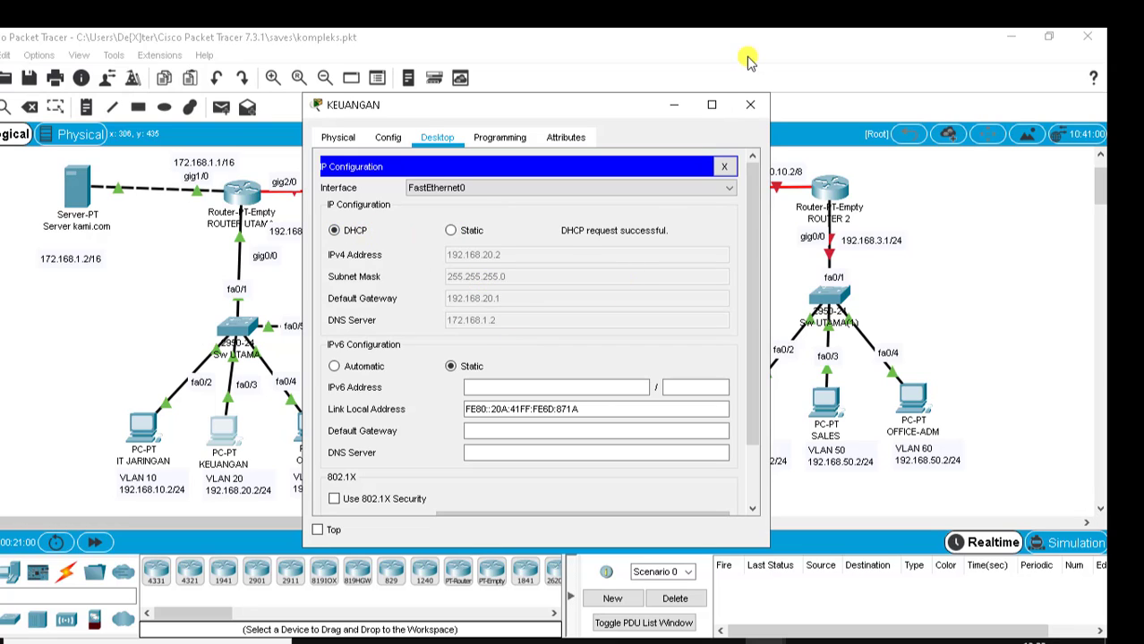
left_click(750, 105)
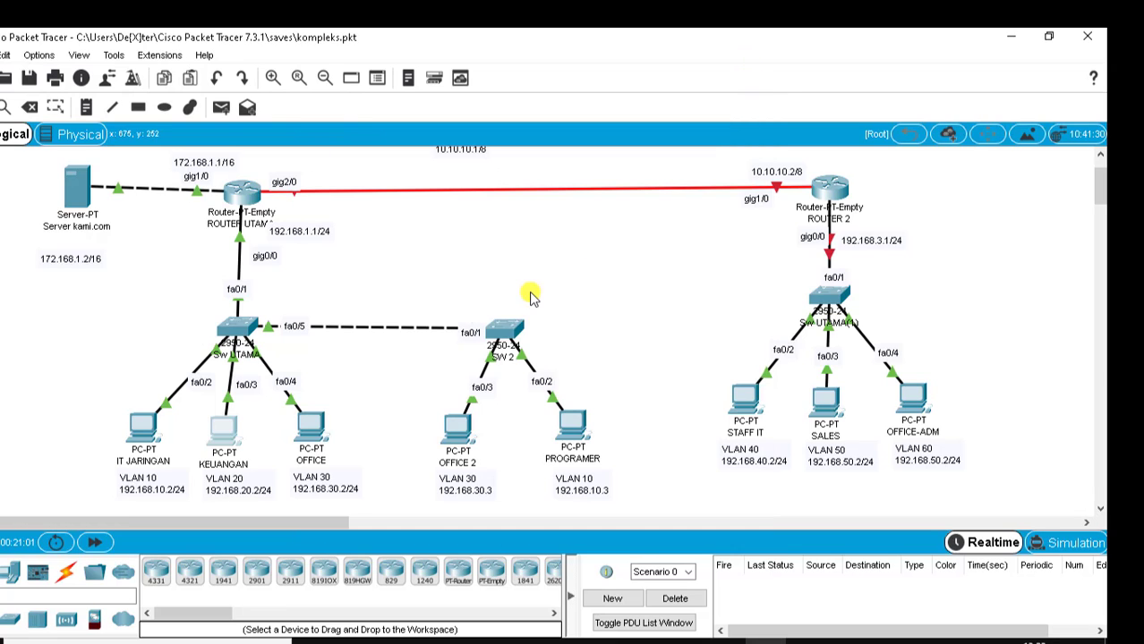
Request a fresh DHCP address on the OFFICE PC by toggling IPv4 to static and back to DHCP, and close its window.
left_click(318, 438)
left_click(437, 137)
left_click(383, 207)
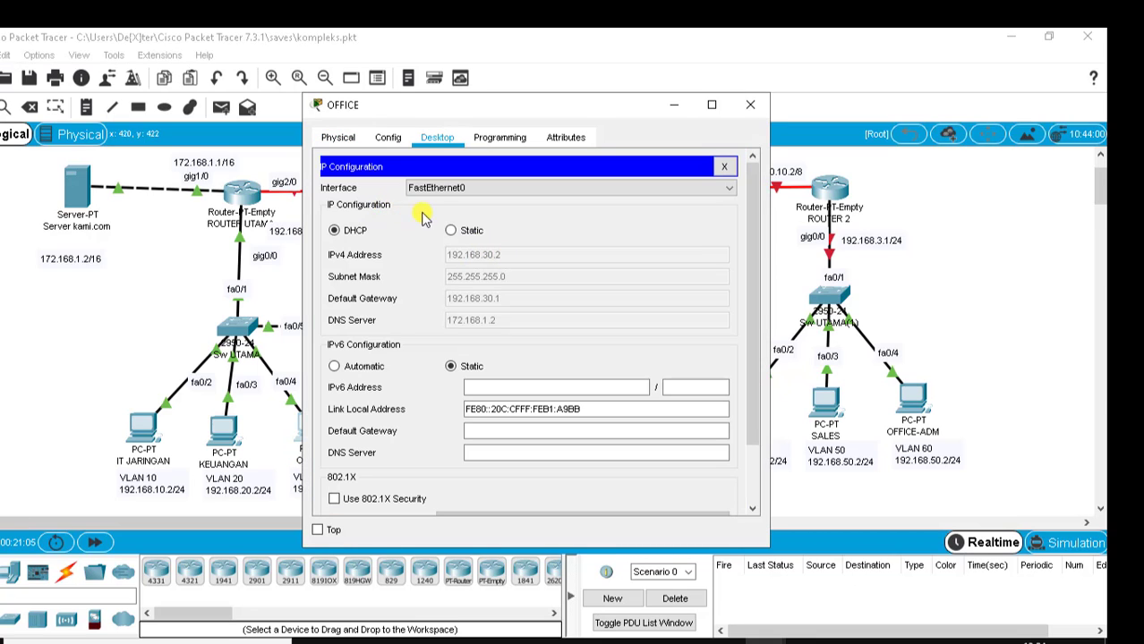
left_click(451, 230)
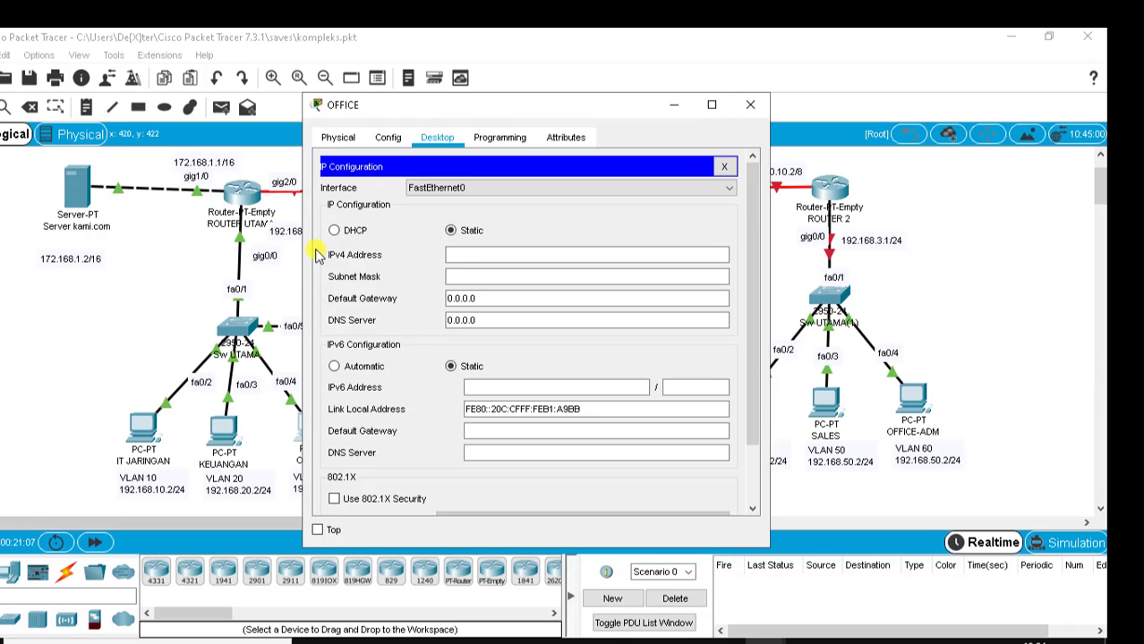
left_click(334, 230)
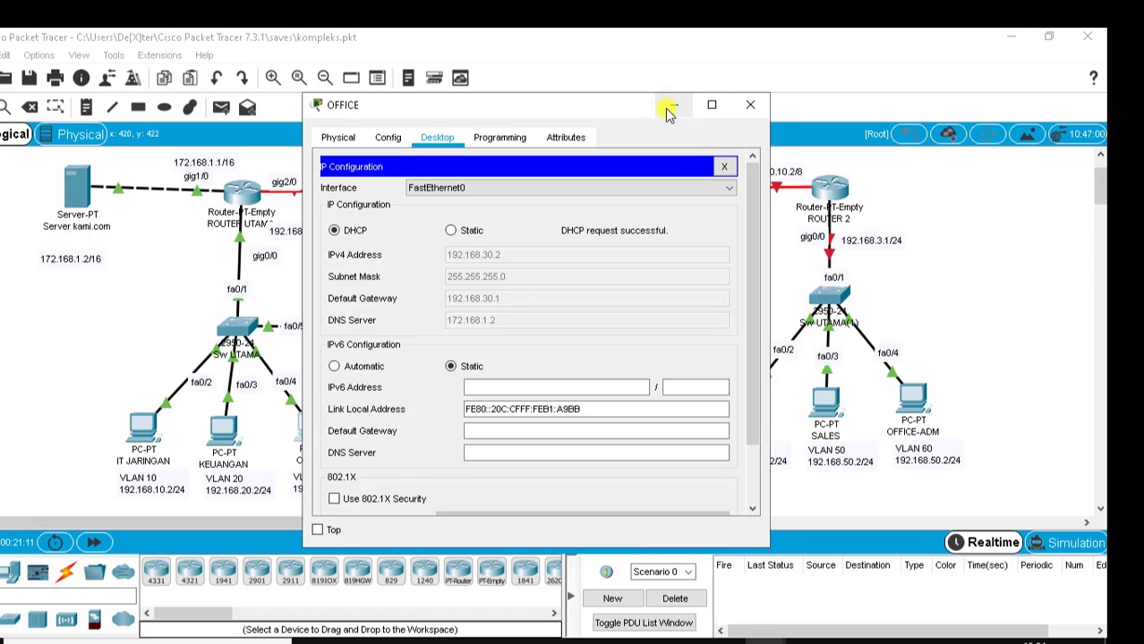
left_click(750, 104)
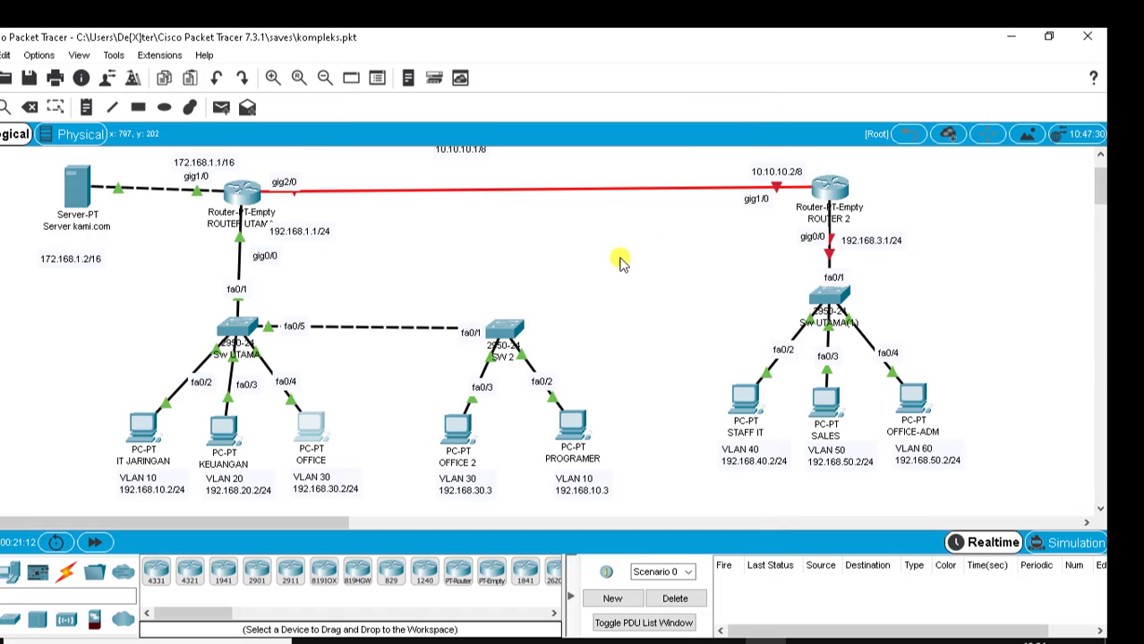
Set the OFFICE 2 PC's IPv4 configuration to DHCP and close its window.
left_click(467, 445)
left_click_drag(581, 112, 866, 101)
left_click(721, 121)
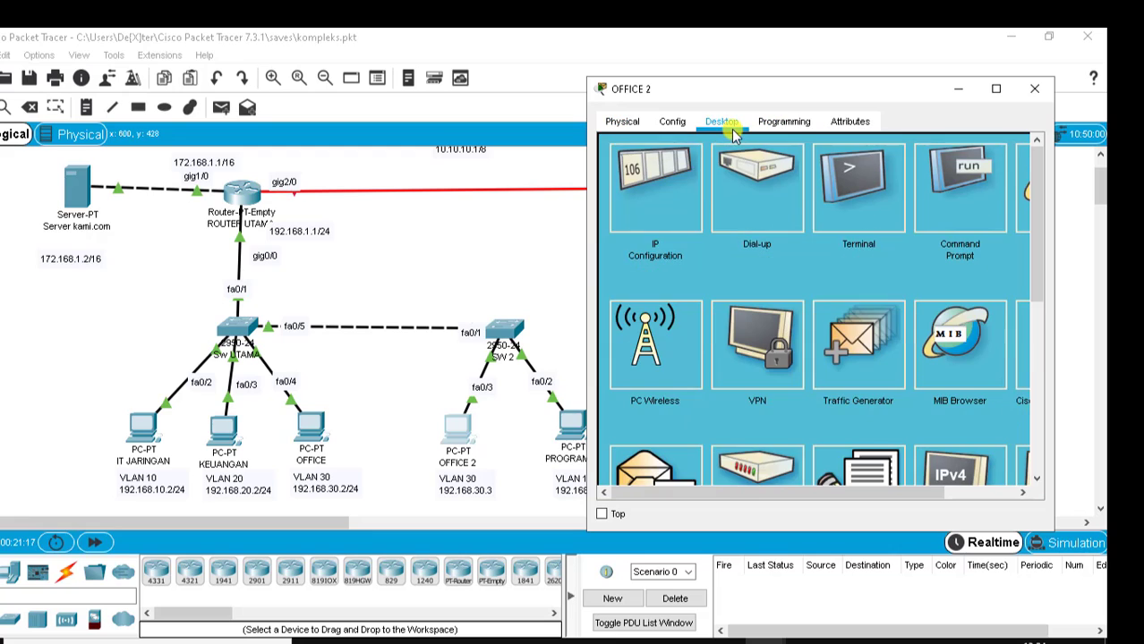
left_click(656, 198)
left_click(639, 215)
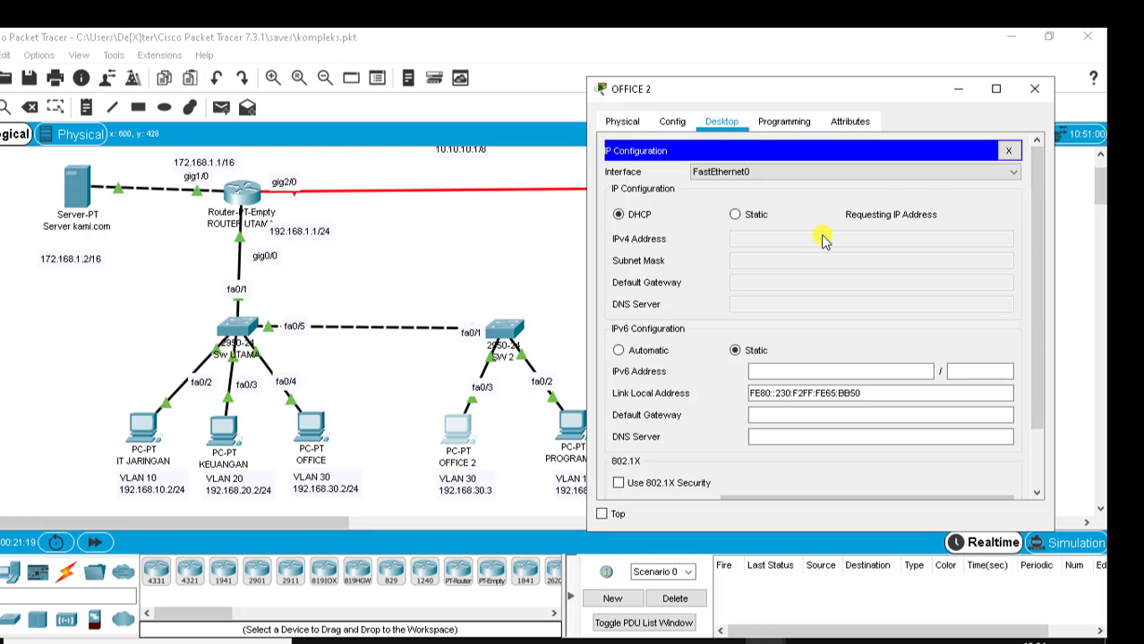
left_click(1040, 95)
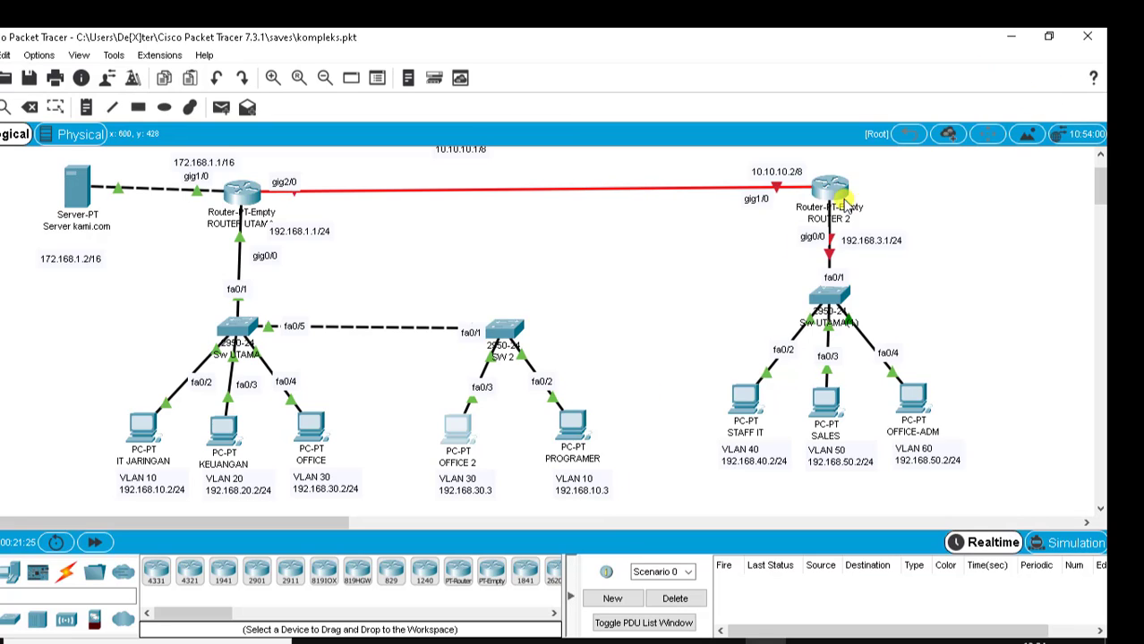
Check the PROGRAMER PC's IPv4 configuration and close its window.
left_click(584, 428)
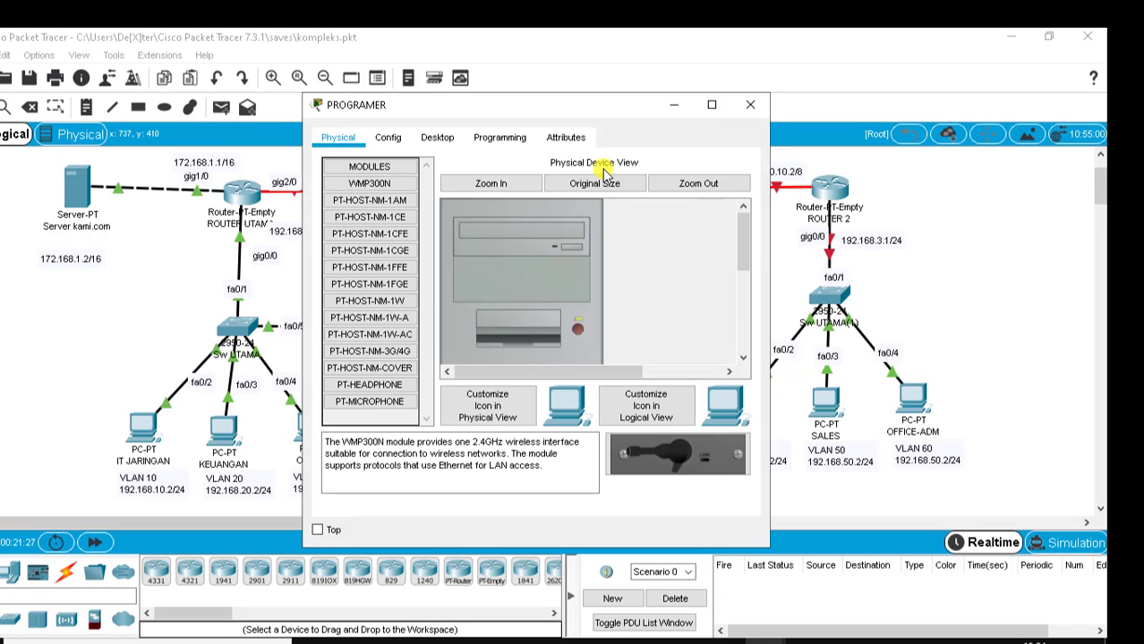
left_click_drag(524, 106, 889, 105)
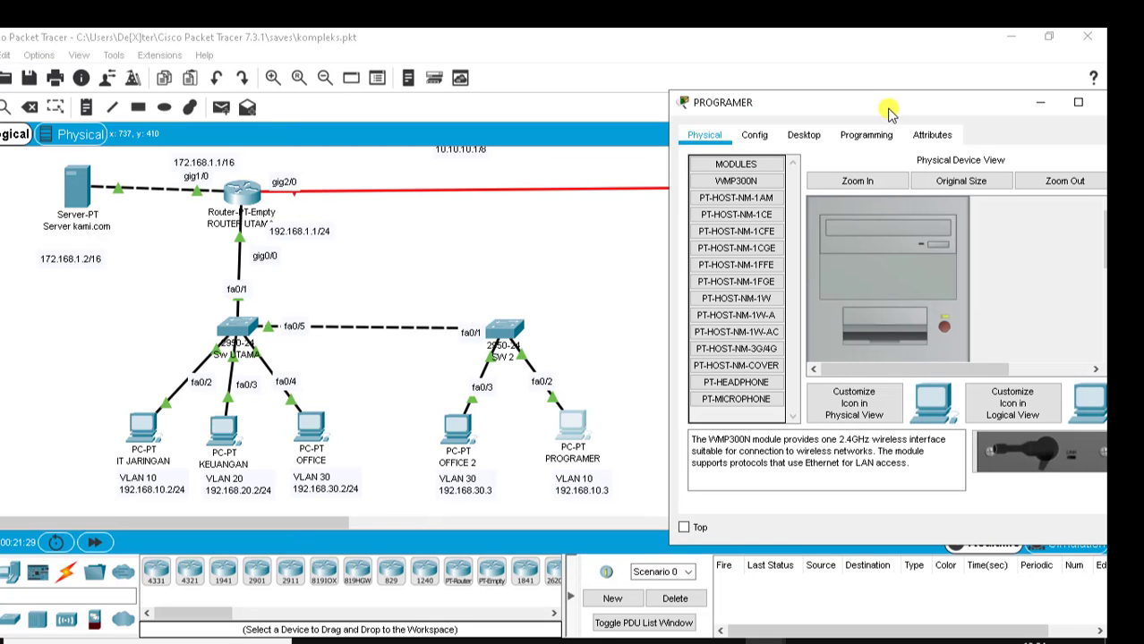
left_click(793, 136)
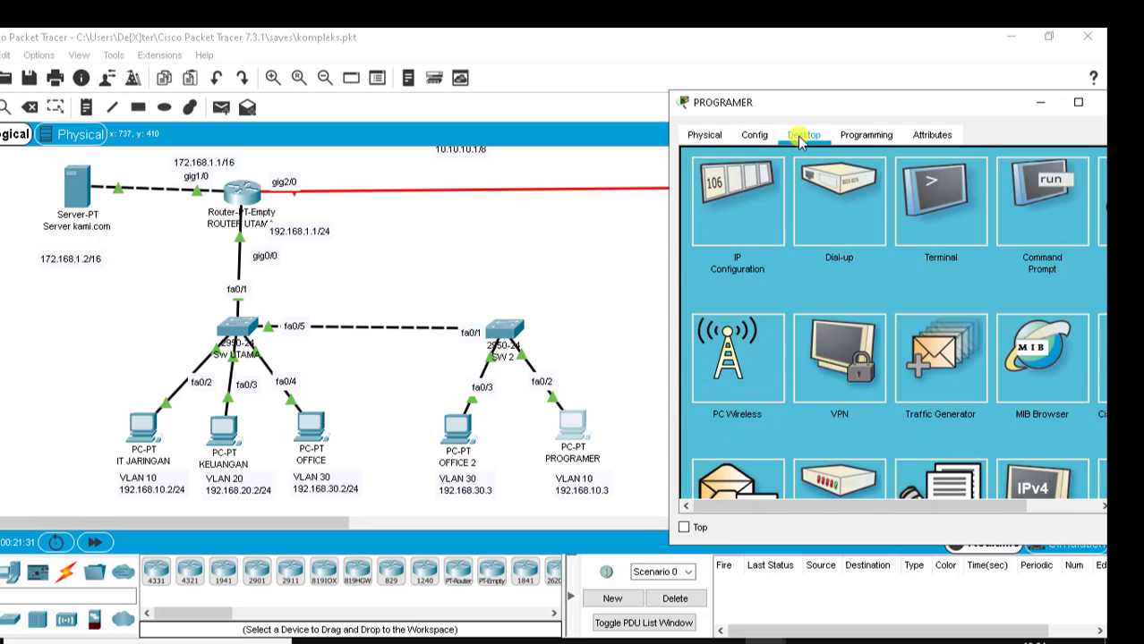
left_click(738, 193)
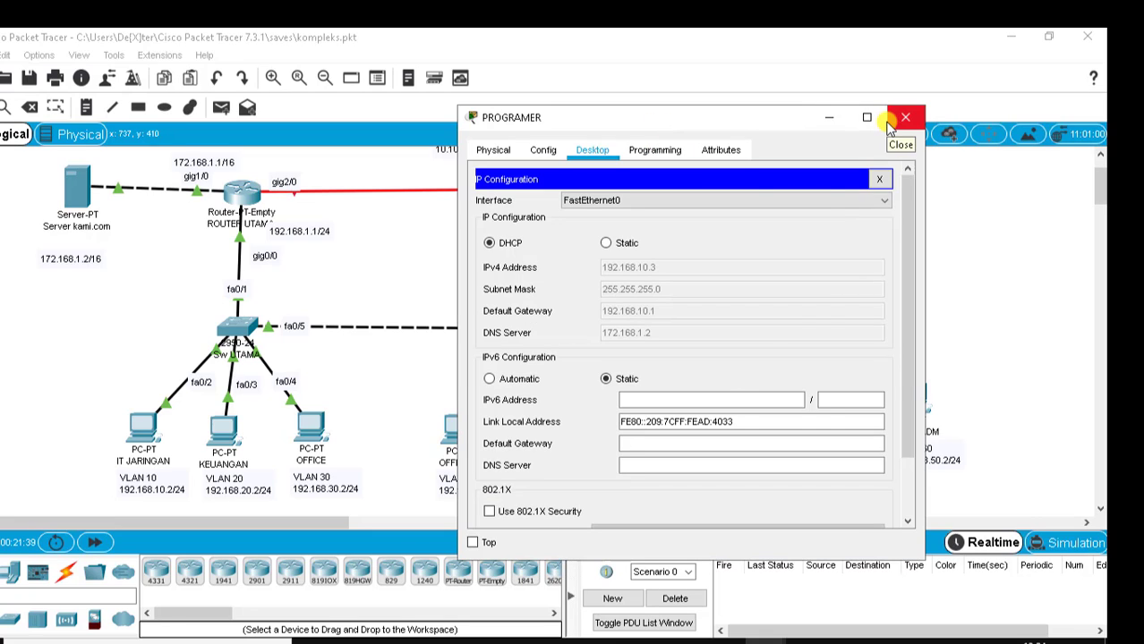
left_click(895, 119)
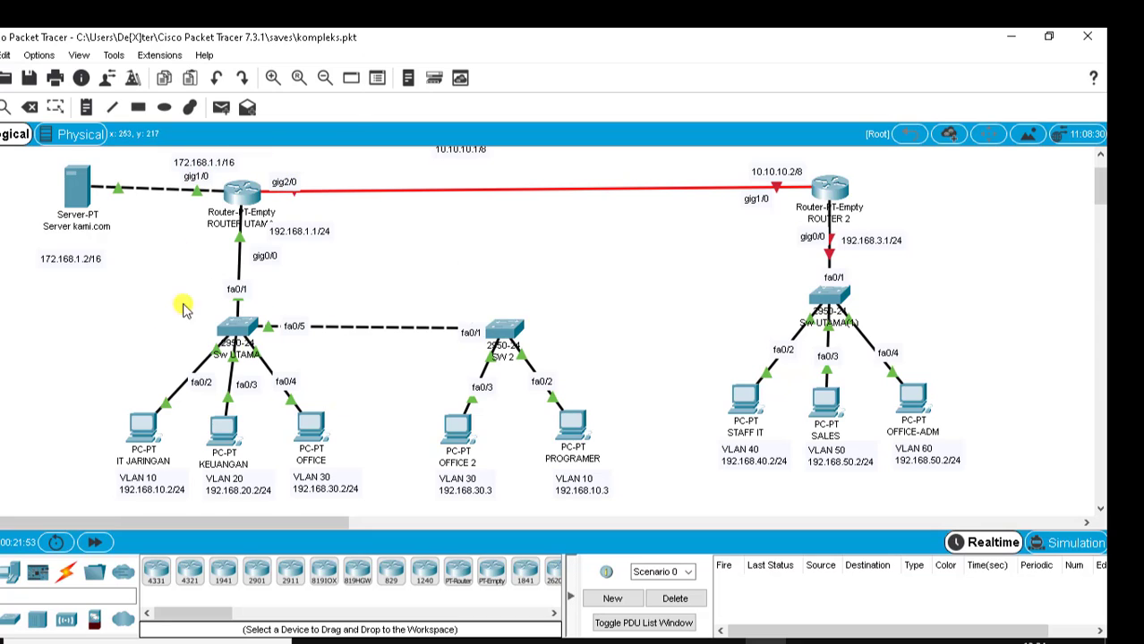
Move the 192.168.1.1/24 label slightly away from ROUTER UTAMA so that it clears the router's name.
mouse_move(283, 235)
left_mouse_down()
mouse_move(283, 248)
mouse_move(289, 240)
left_mouse_up()
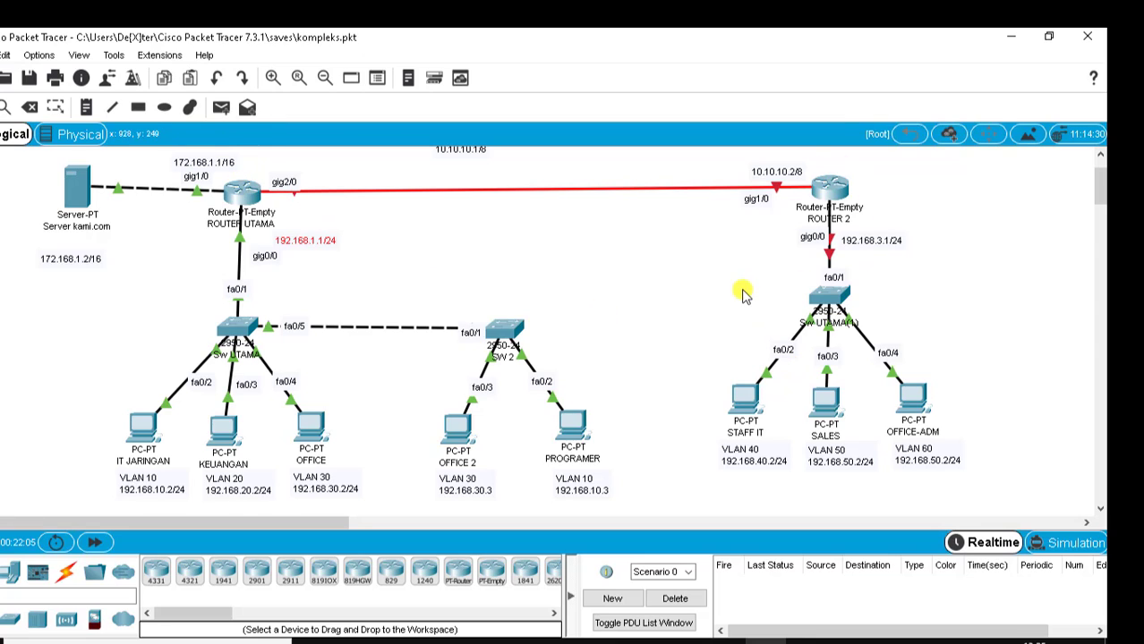
Open the command line of switch Sw UTAMA(1) and enter privileged mode and global configuration mode.
mouse_move(839, 291)
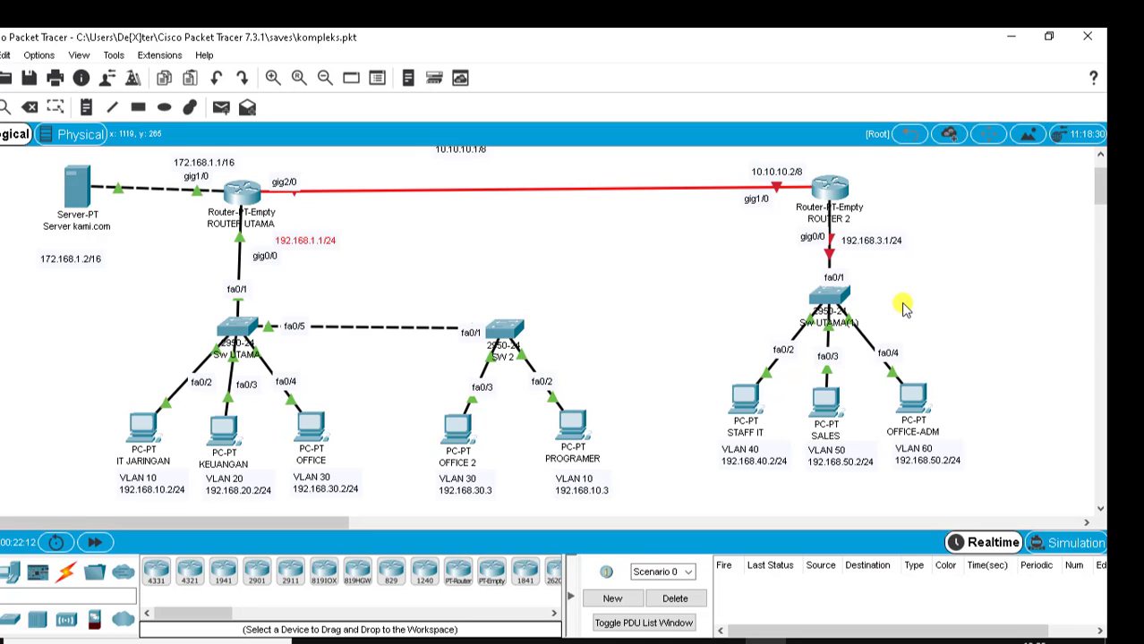
left_click(829, 300)
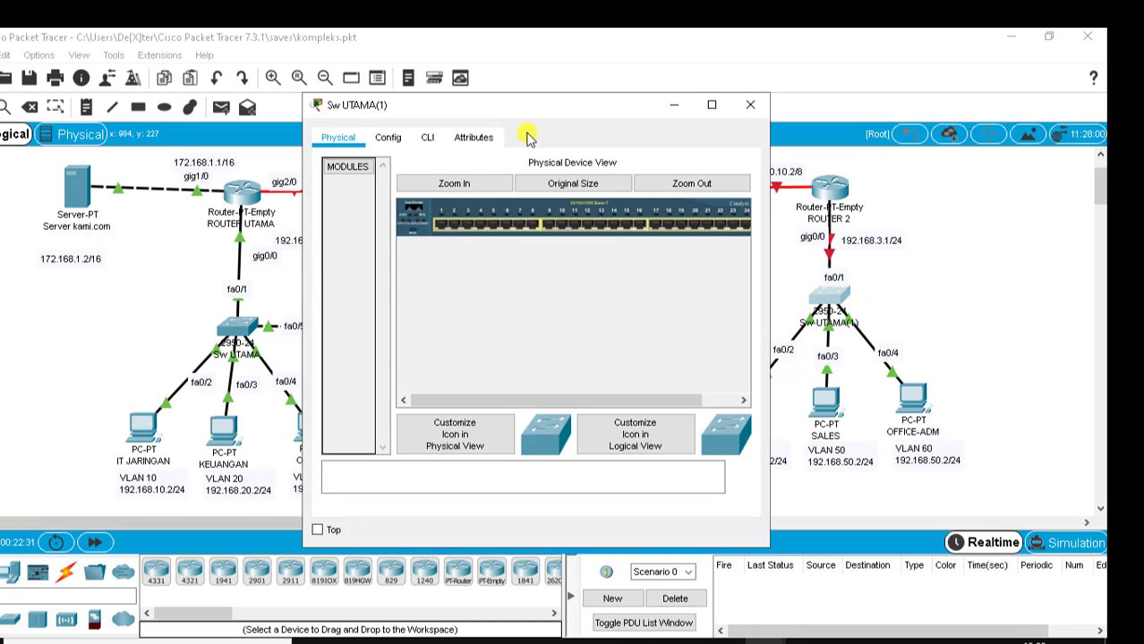
left_click(427, 138)
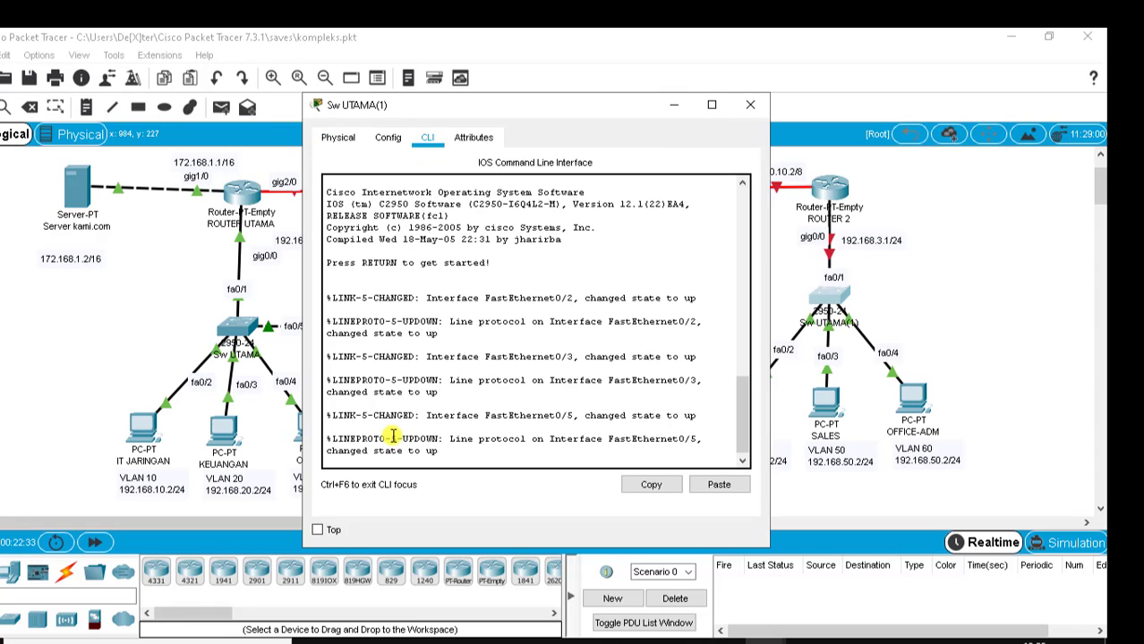
key("Return")
type("en")
key("Tab")
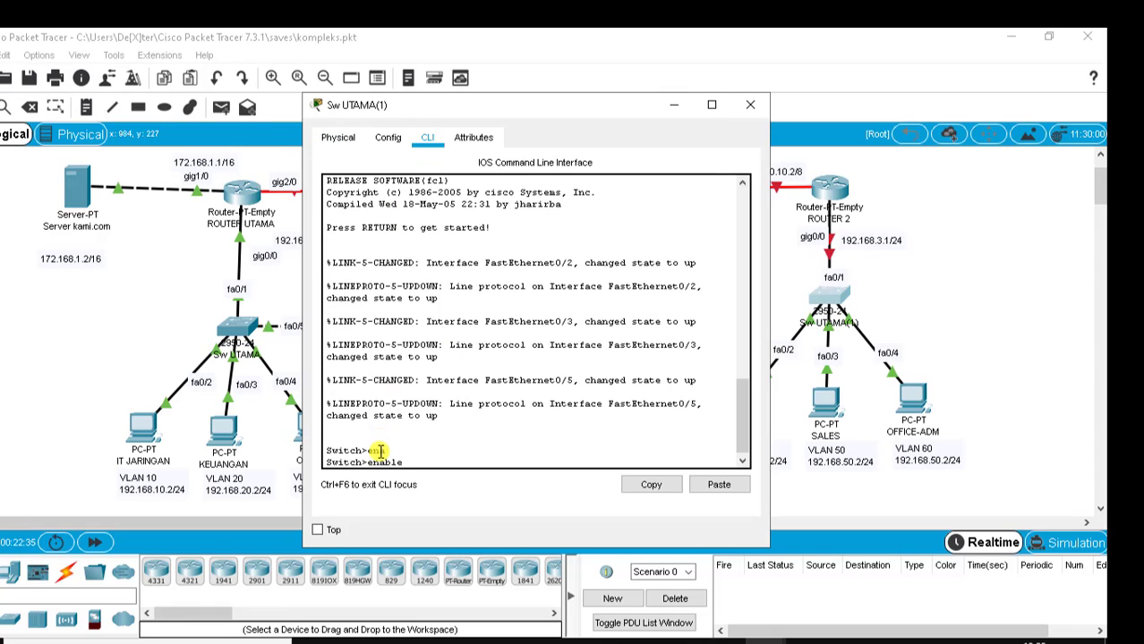
key("Return")
type("conf")
key("Tab")
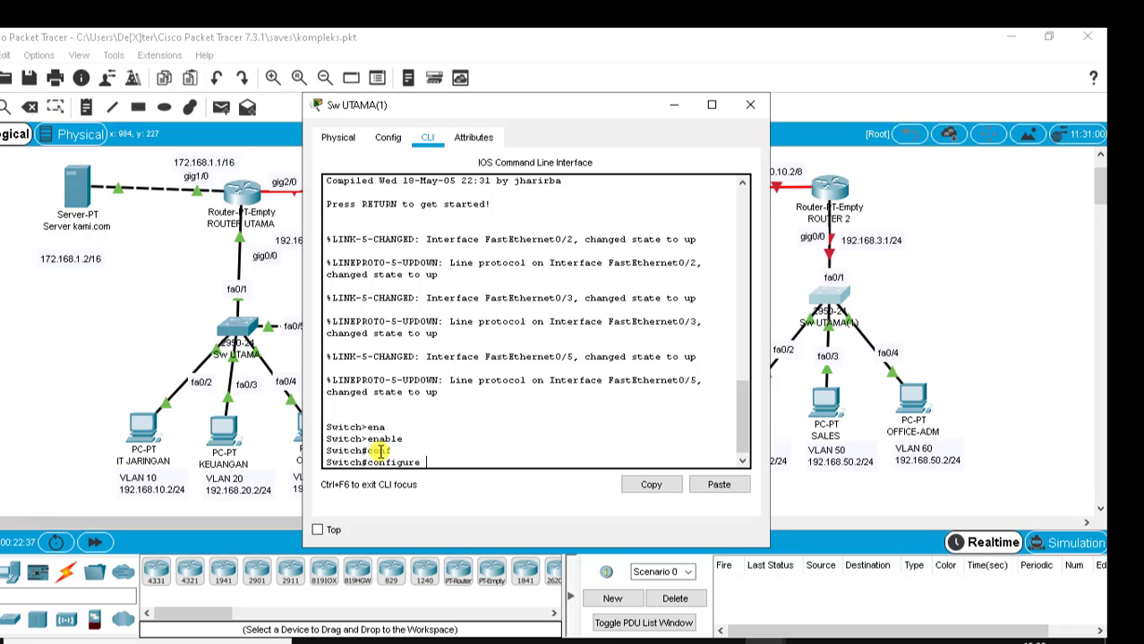
type("ter")
key("Tab")
key("Return")
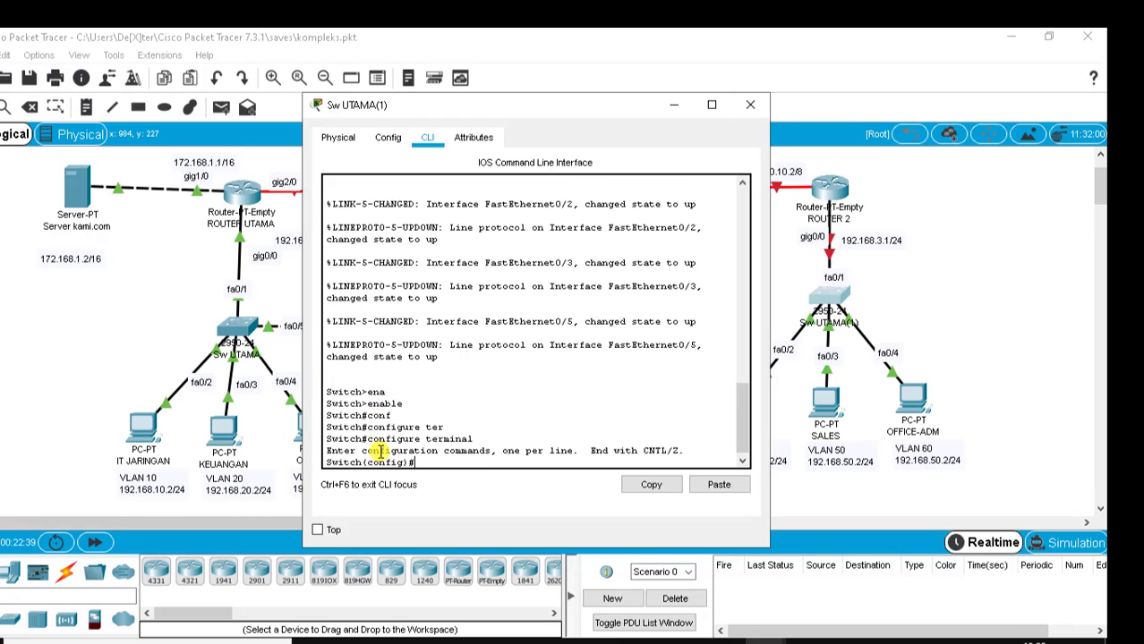
Create VLAN 40 on Sw UTAMA(1) and try to name it IT.
type("vla")
key("Tab")
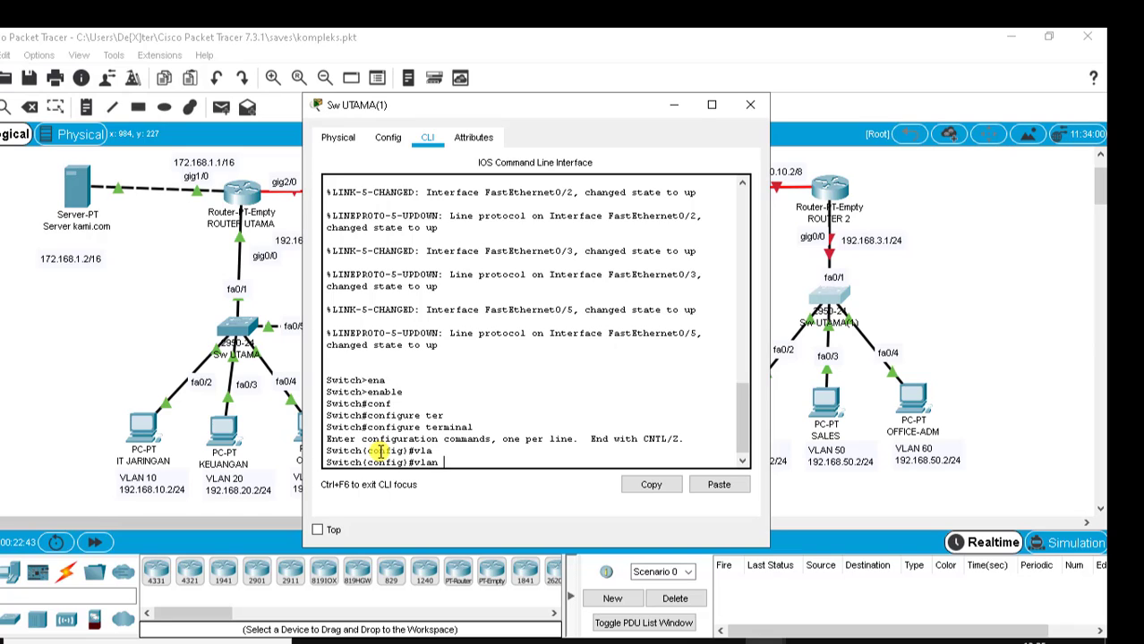
type("40")
key("Return")
type("name")
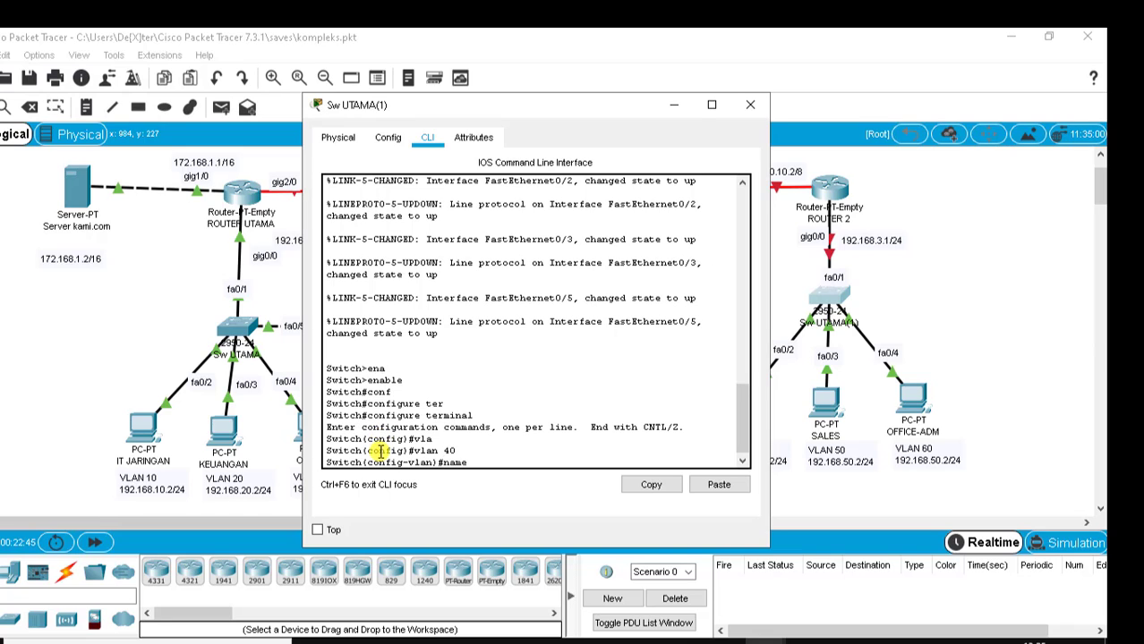
left_click_drag(512, 112, 356, 131)
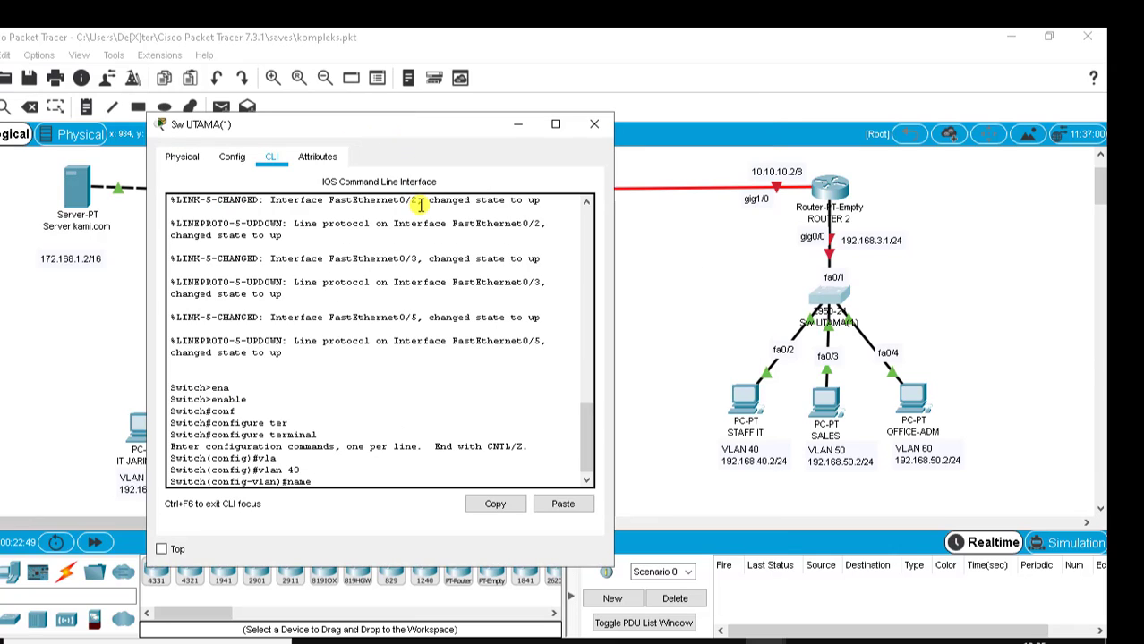
type("IT")
key("Return")
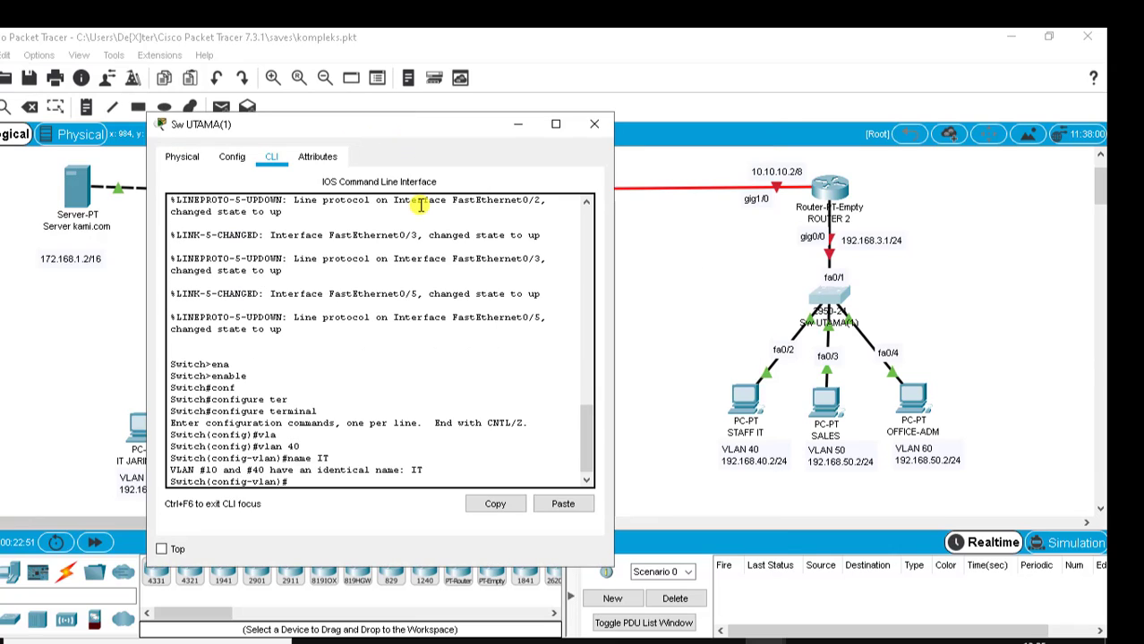
Try to name VLAN 40 "satff IT".
key("Up")
key("Left")
key("Left")
type("satff")
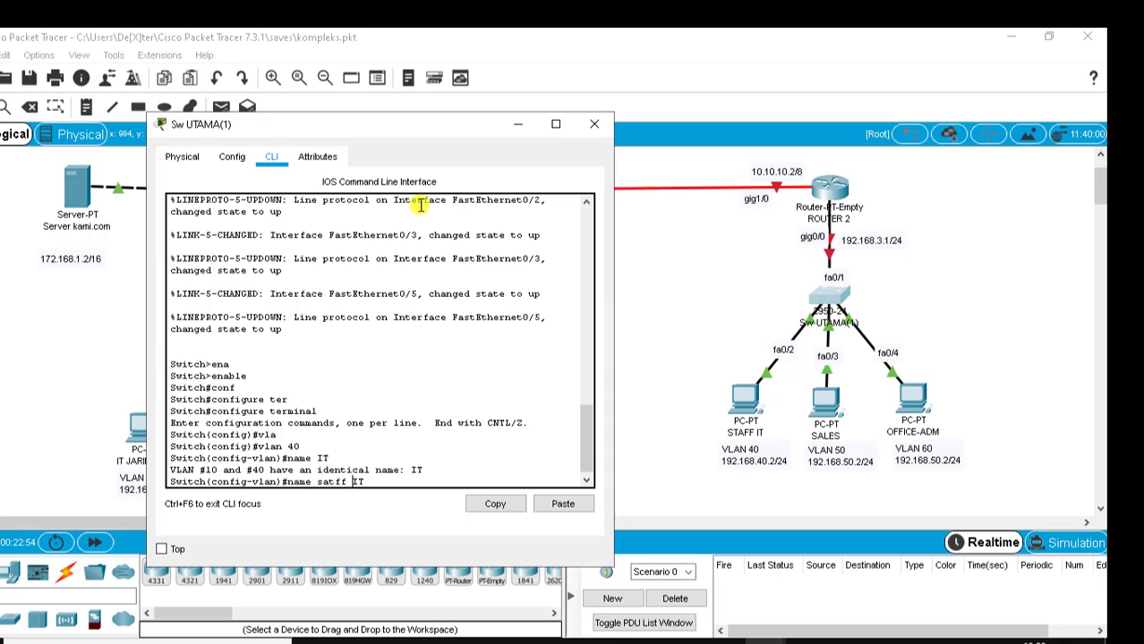
key("Return")
Name VLAN 40 satff_IT, using an underscore instead of the space.
key("Up")
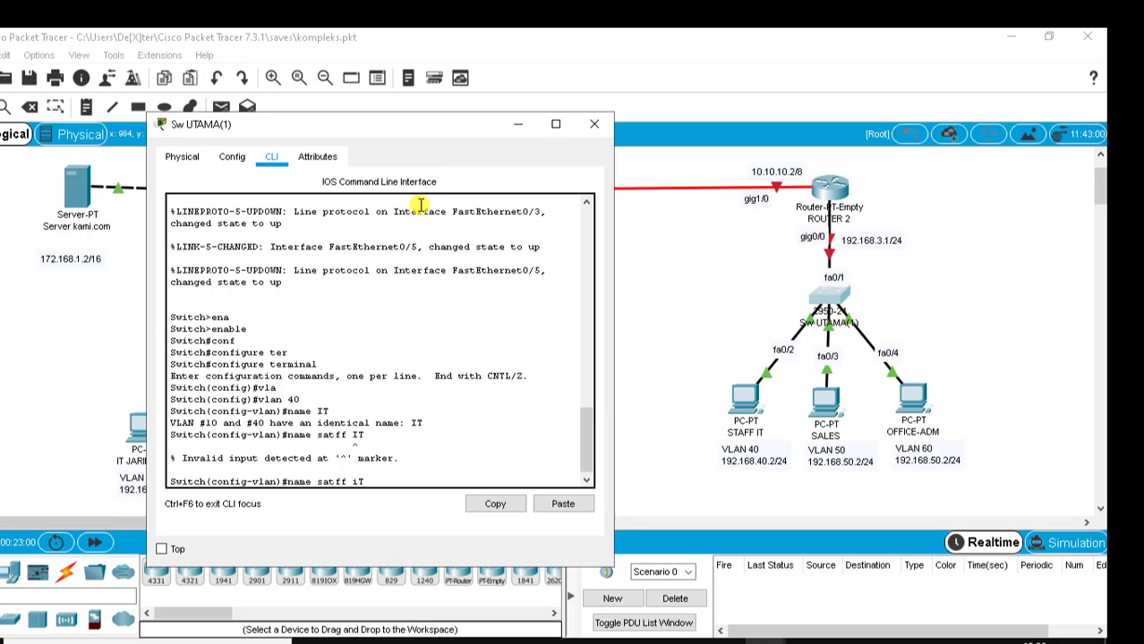
key("BackSpace")
type("_")
key("End")
key("BackSpace")
key("BackSpace")
type("_IT")
key("Return")
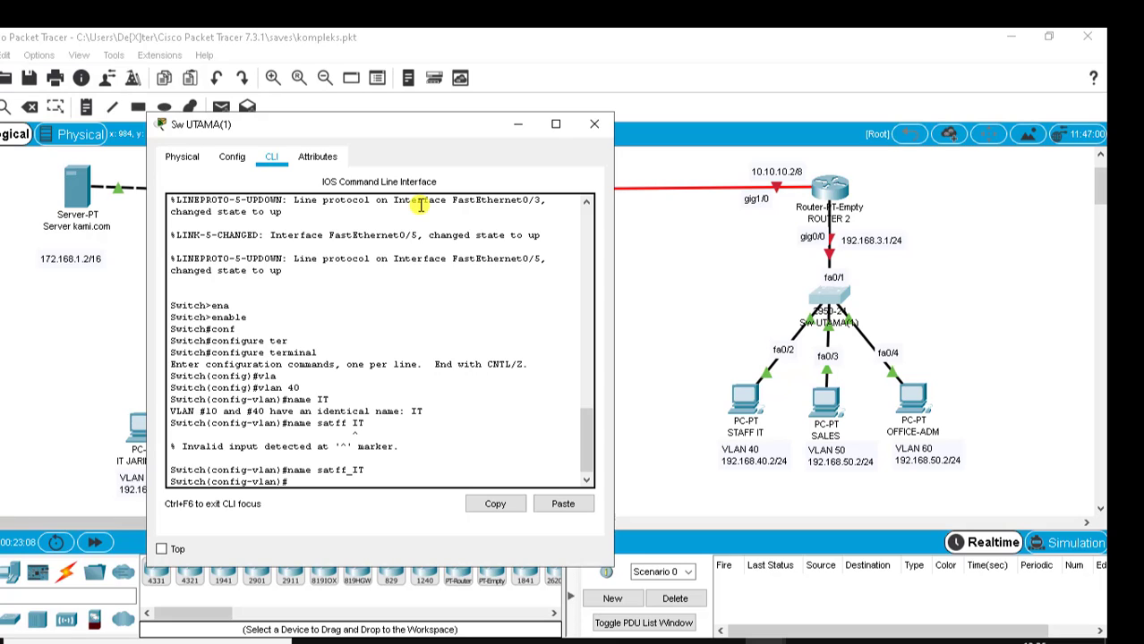
type("vls")
key("Tab")
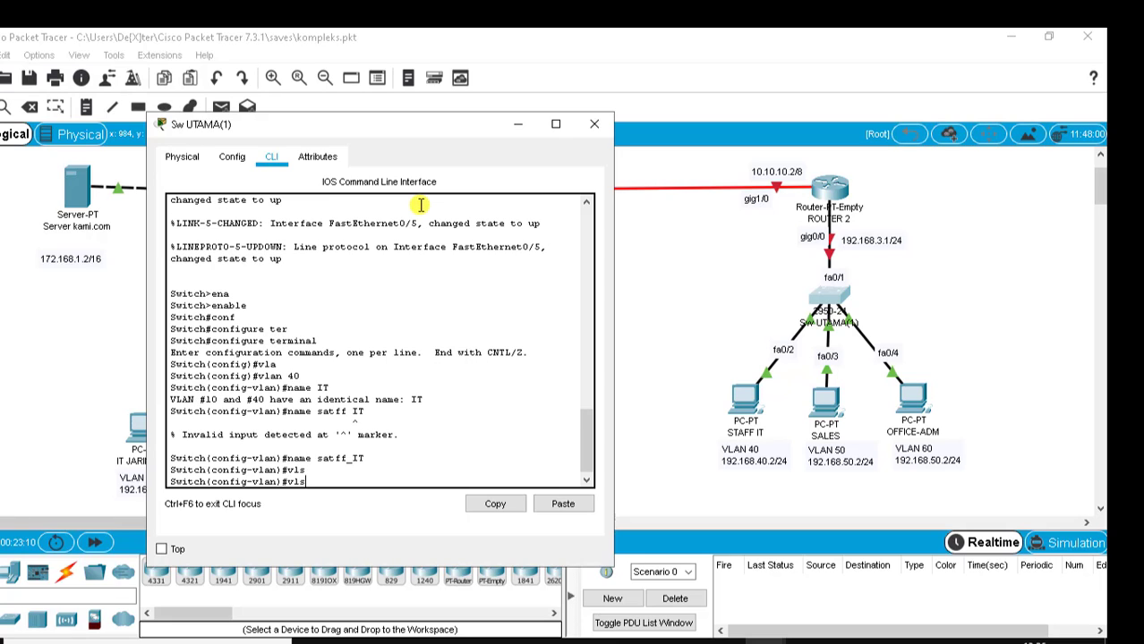
key("BackSpace")
type("a")
key("Tab")
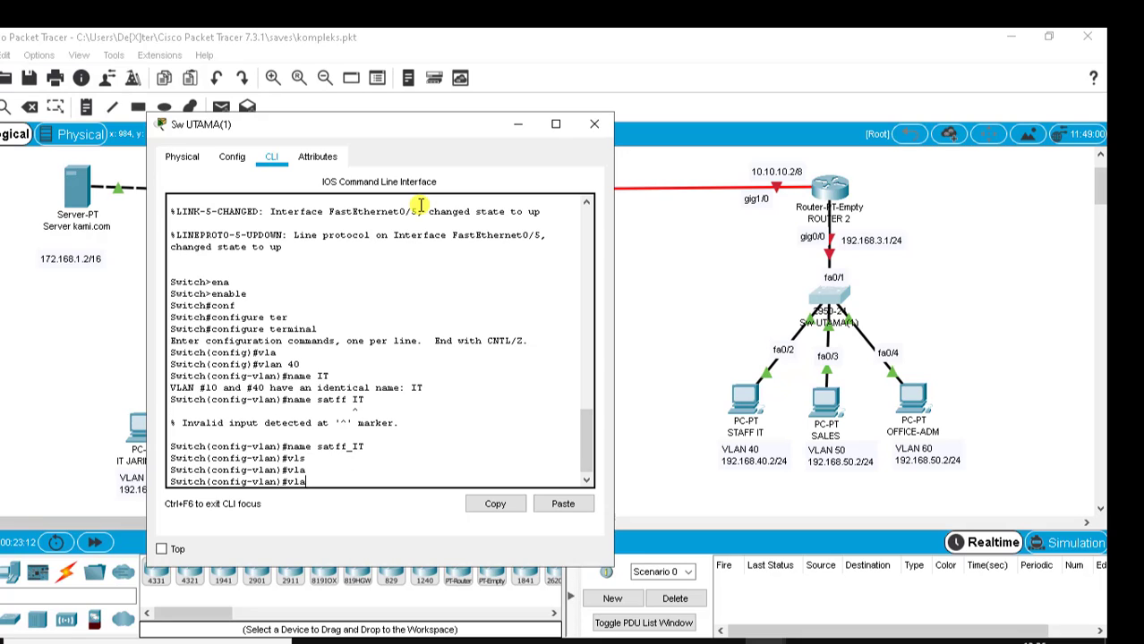
key("BackSpace")
key("BackSpace")
key("BackSpace")
type("vls")
key("Tab")
key("Tab")
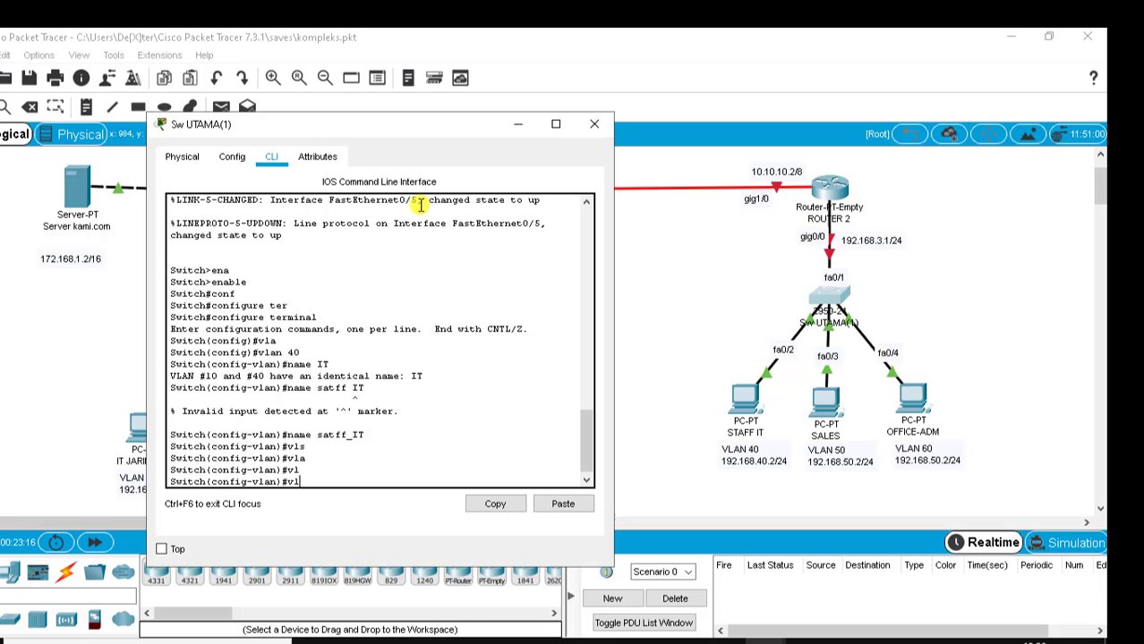
key("BackSpace")
key("BackSpace")
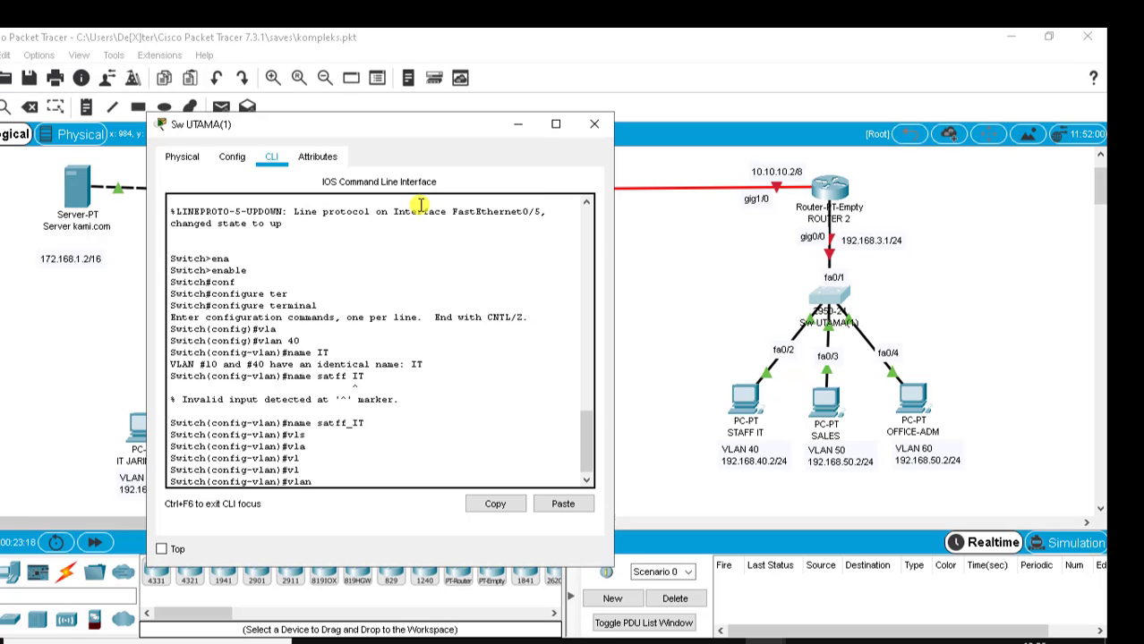
Leave VLAN 40's configuration, create VLAN 50 and try to name it SALES.
type("ex")
key("Return")
type("vla")
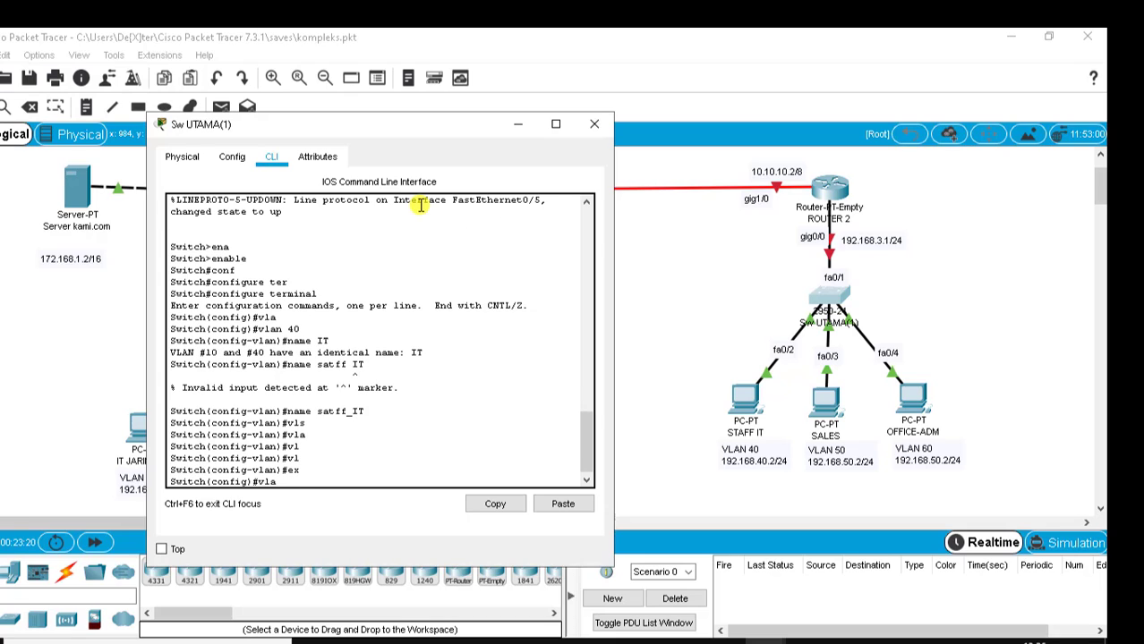
key("Tab")
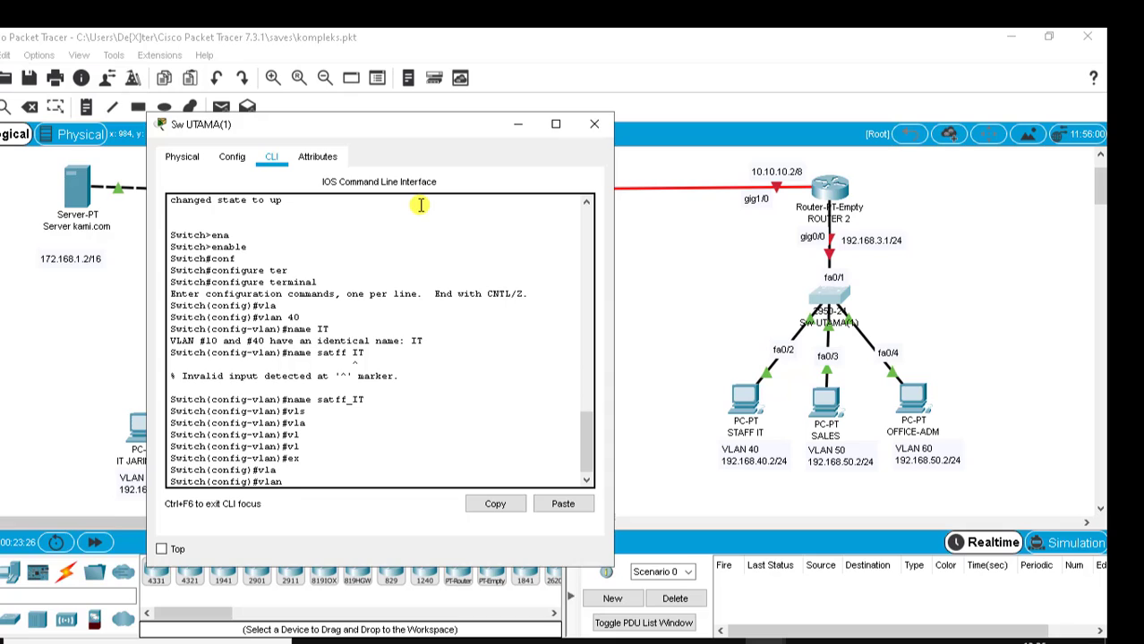
type("50")
key("Return")
type("nsmr")
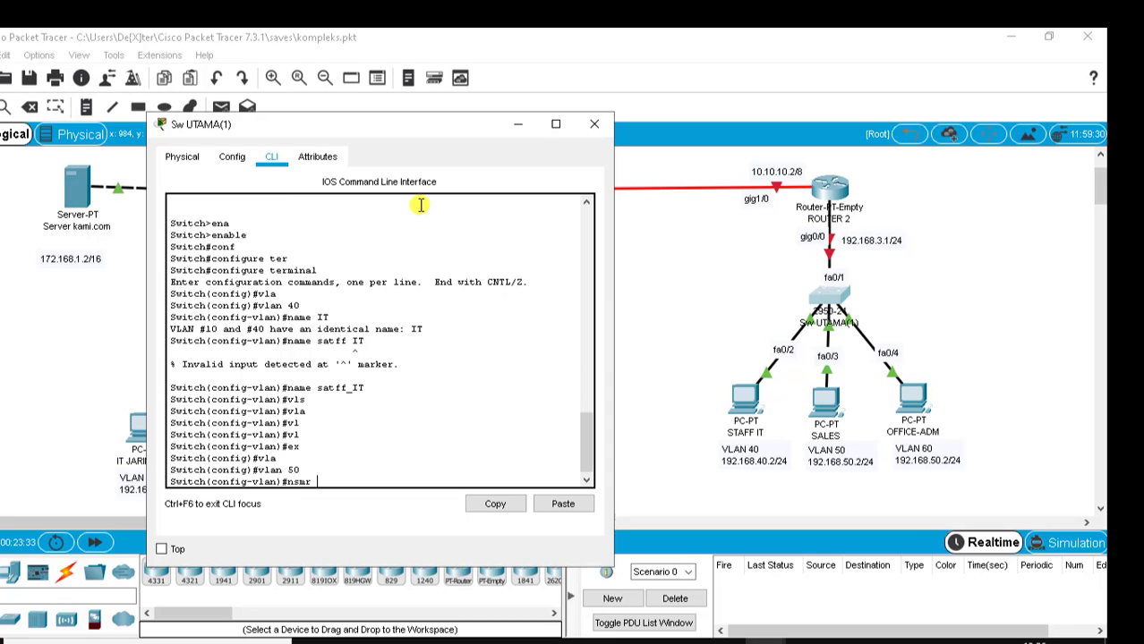
type(" SALES")
key("Return")
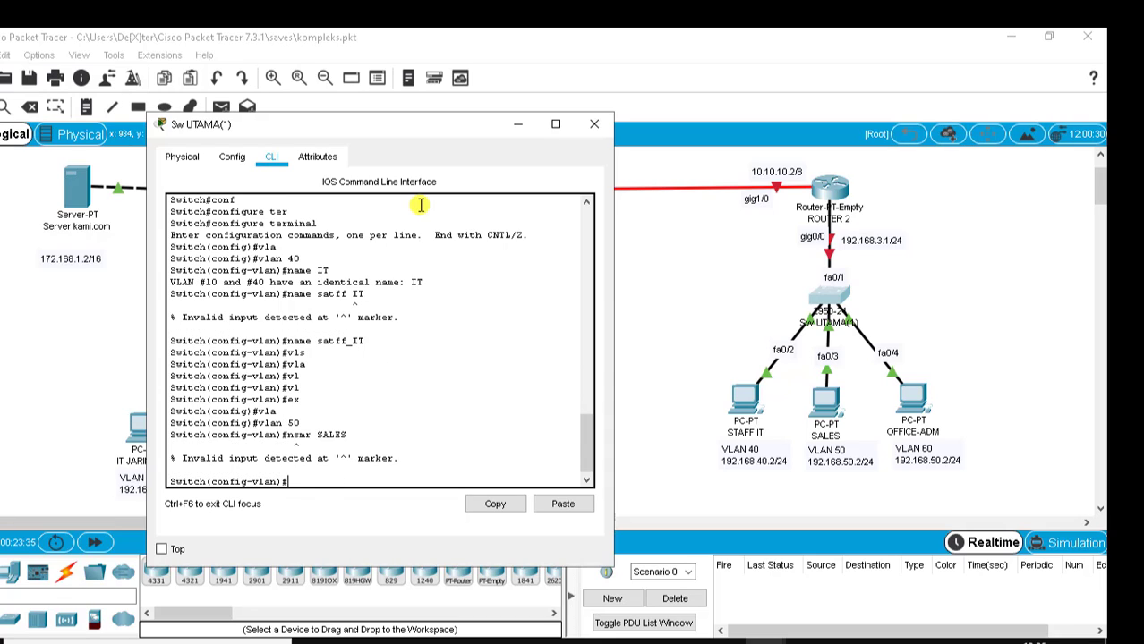
Correct the mistyped naming command so that VLAN 50 is named SALES.
key("Up")
key("Left")
key("Left")
key("Left")
key("Left")
key("Left")
key("BackSpace")
key("BackSpace")
key("BackSpace")
key("BackSpace")
type("name")
key("Return")
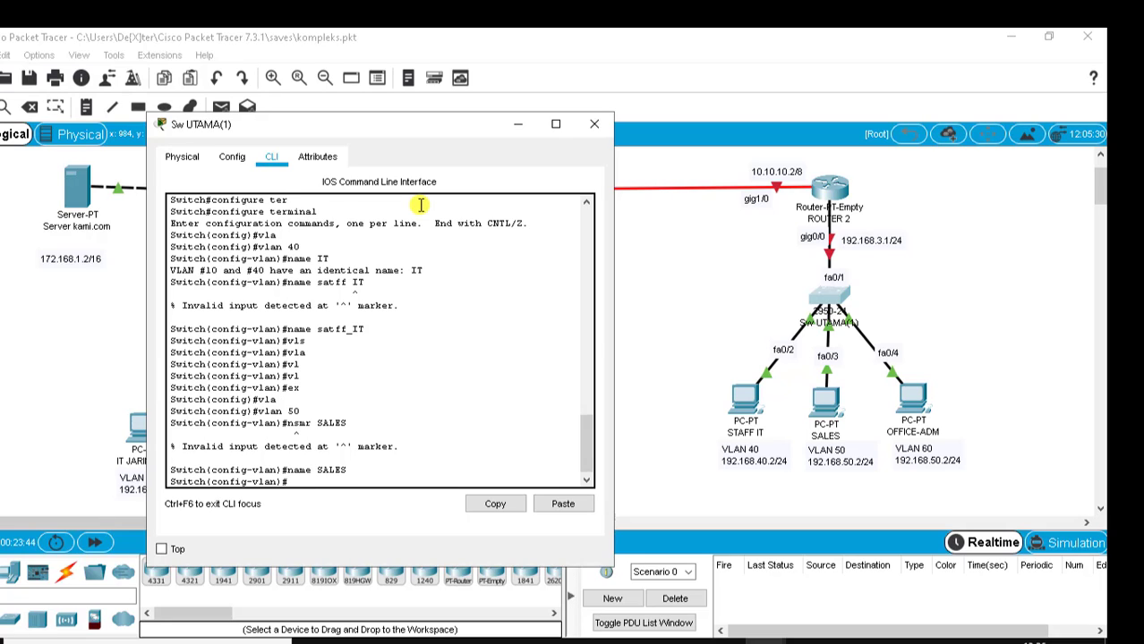
Leave VLAN 50's configuration, create VLAN 60 and try to name it OFFICE.
type("ex")
key("Return")
type("vla")
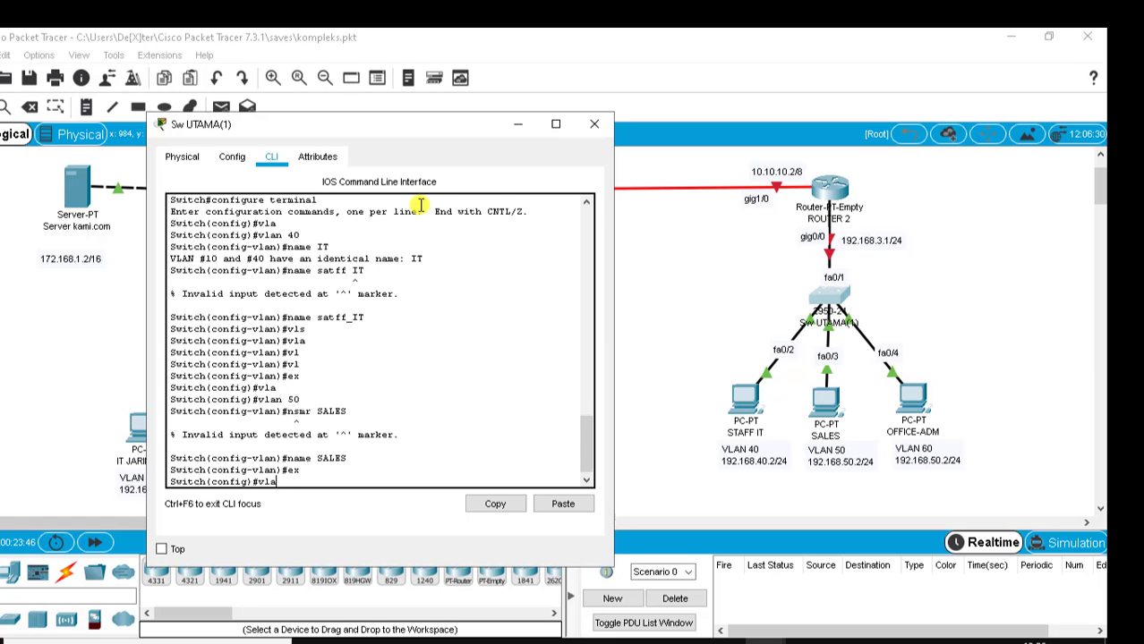
key("Tab")
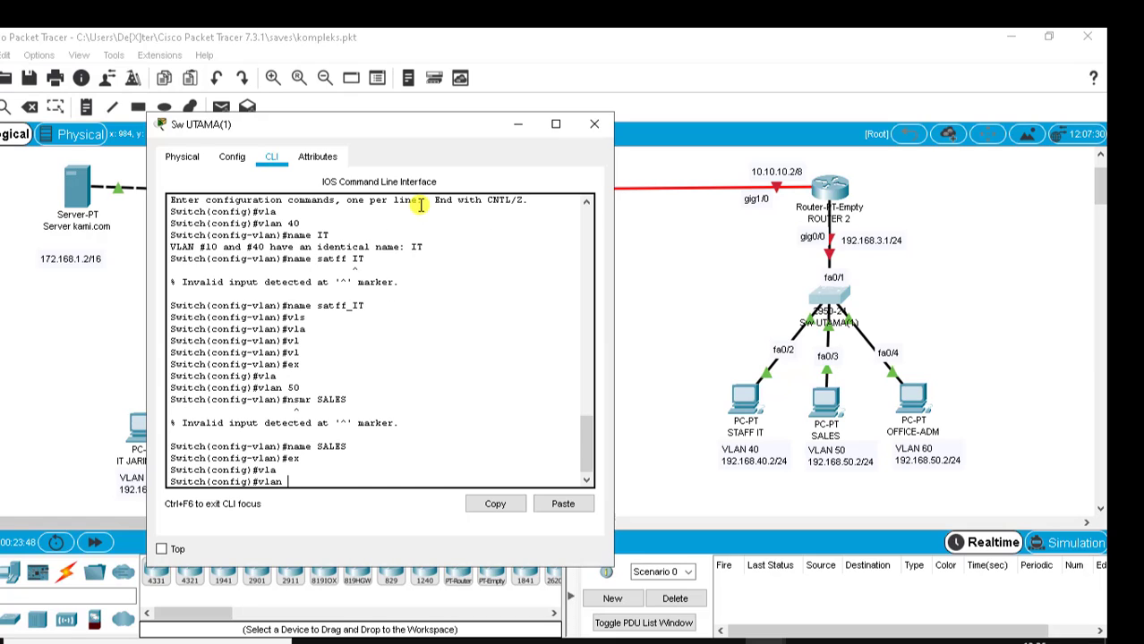
type("60")
key("Return")
type("name")
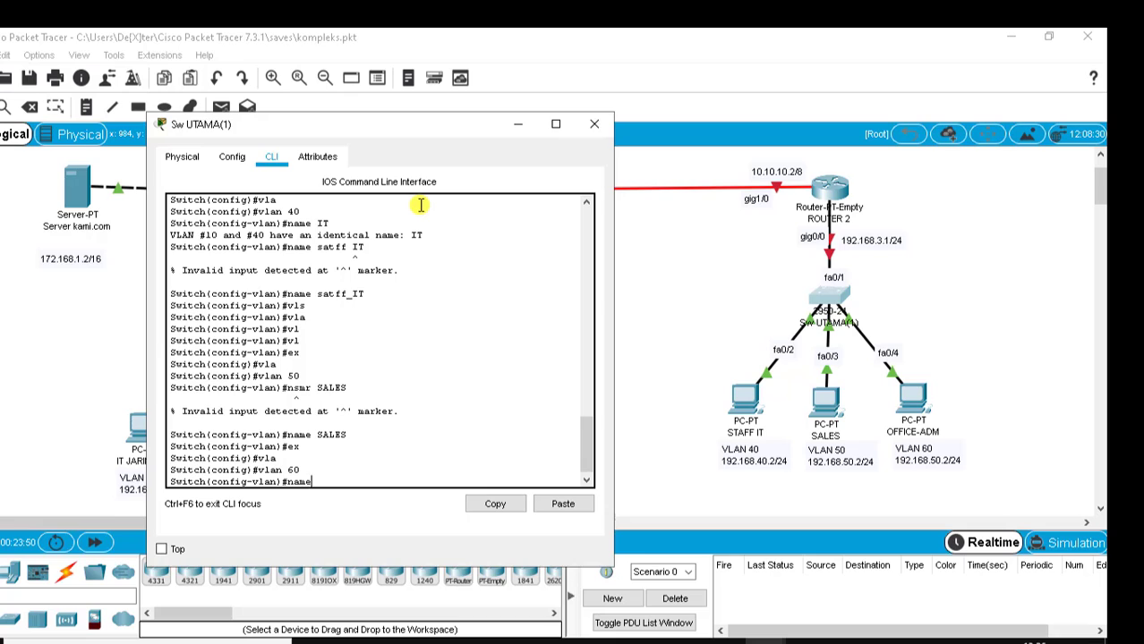
type(" OFFICE")
key("Return")
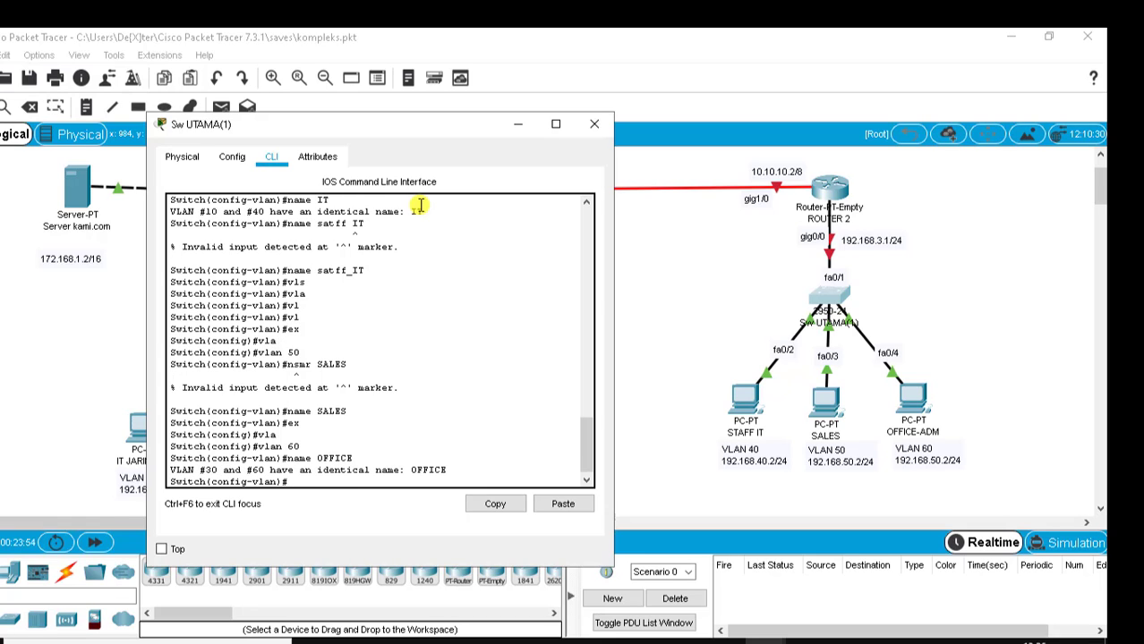
Name VLAN 60 OFFICE-DM by extending the previous naming command.
key("Up")
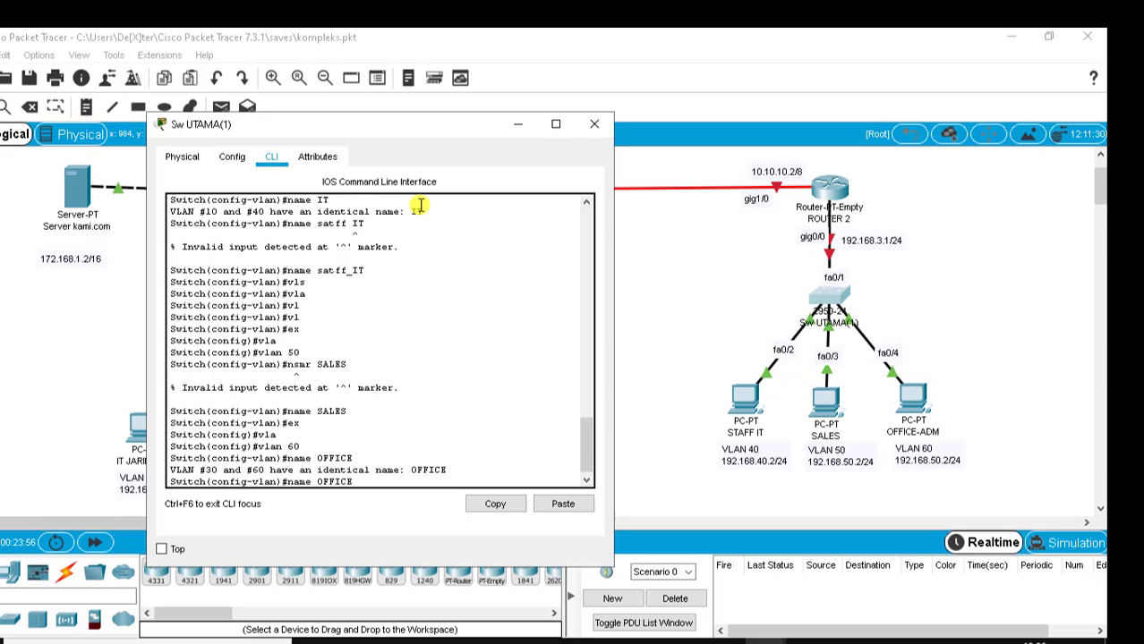
key("Left")
key("Left")
key("Right")
key("Right")
key("Right")
type("-DM")
key("Return")
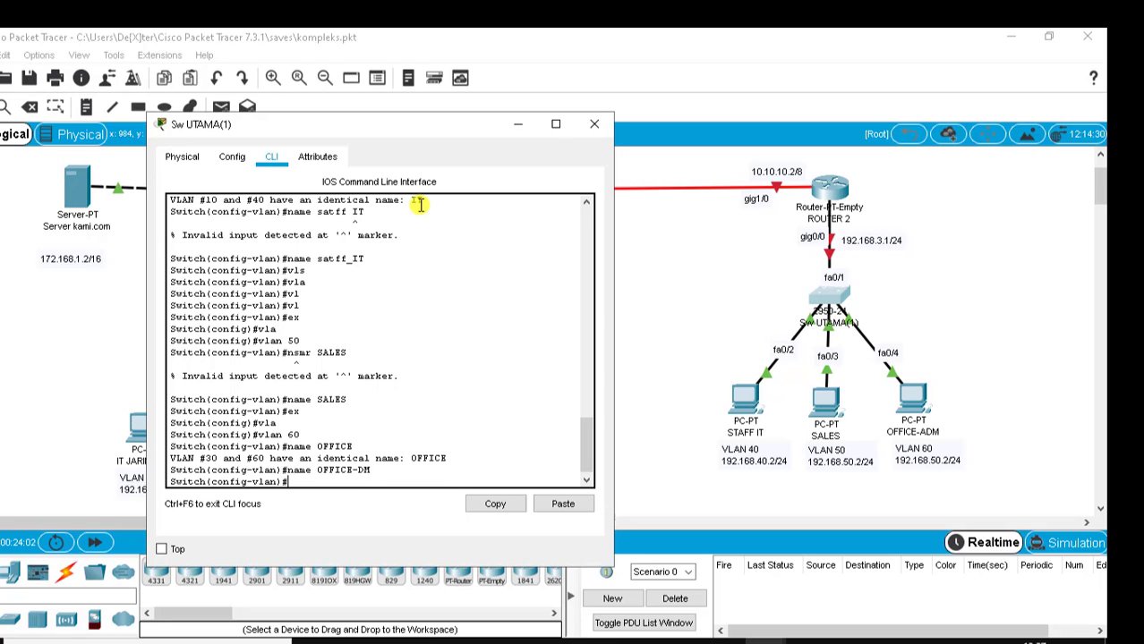
Name VLAN 60 OFFICE-ADM and return to global configuration mode.
key("Up")
key("Left")
type("A")
key("Return")
type("ex")
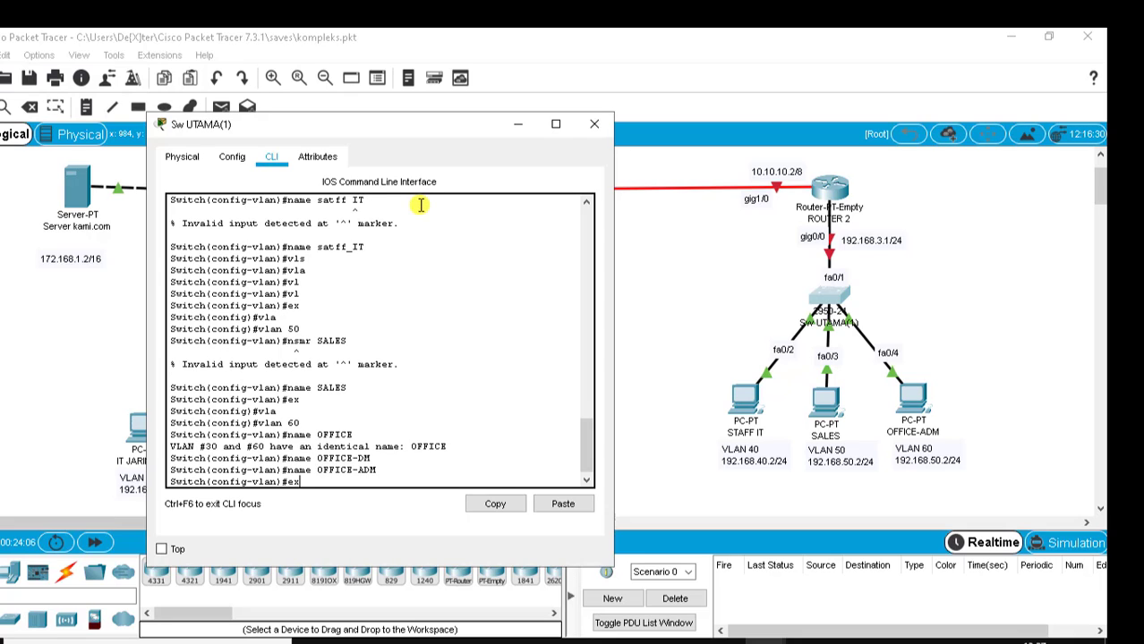
key("Return")
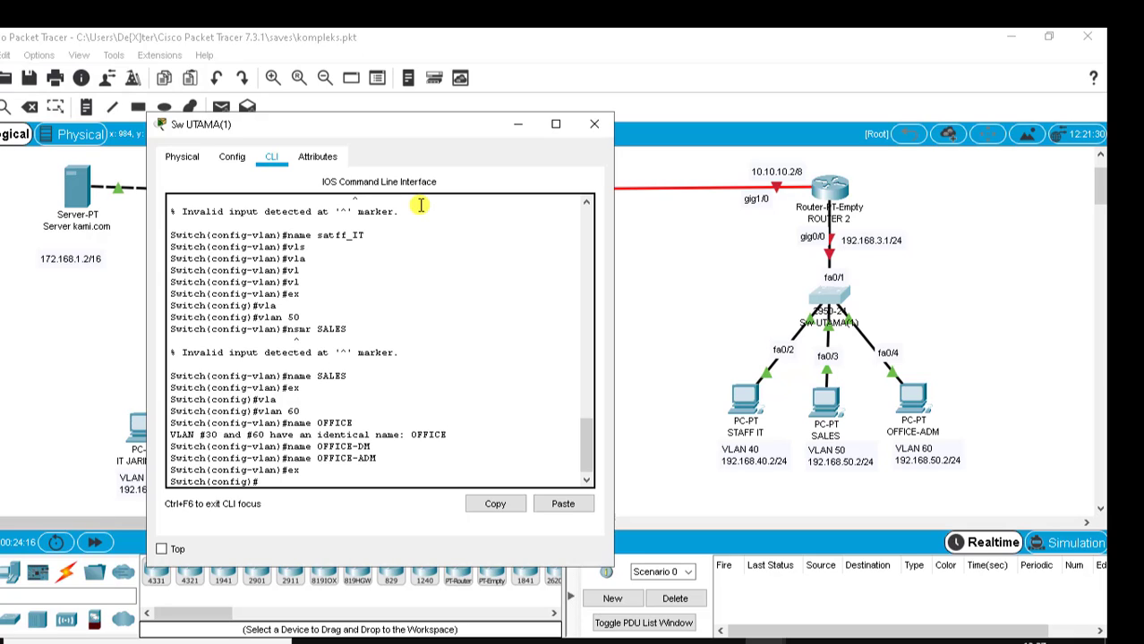
Set interface FastEthernet 0/2 on Sw UTAMA(1) to switchport access mode.
type("i")
key("BackSpace")
key("BackSpace")
type("t")
key("BackSpace")
type("nte")
key("Tab")
type("fa")
key("Tab")
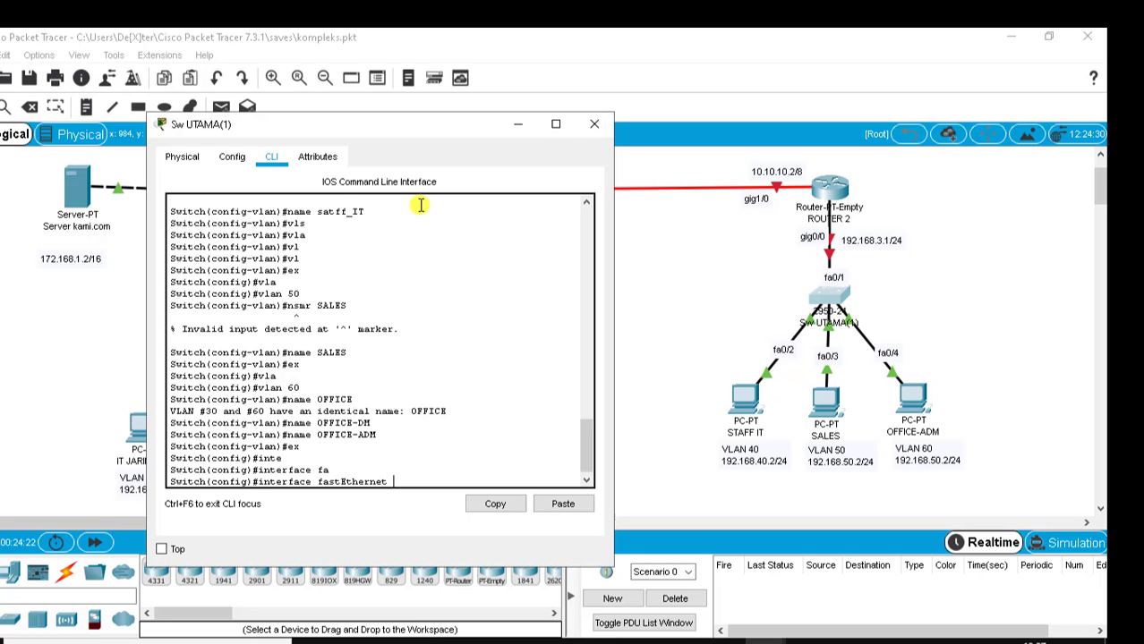
type("0/2")
key("Return")
type("sw")
key("Tab")
type("m")
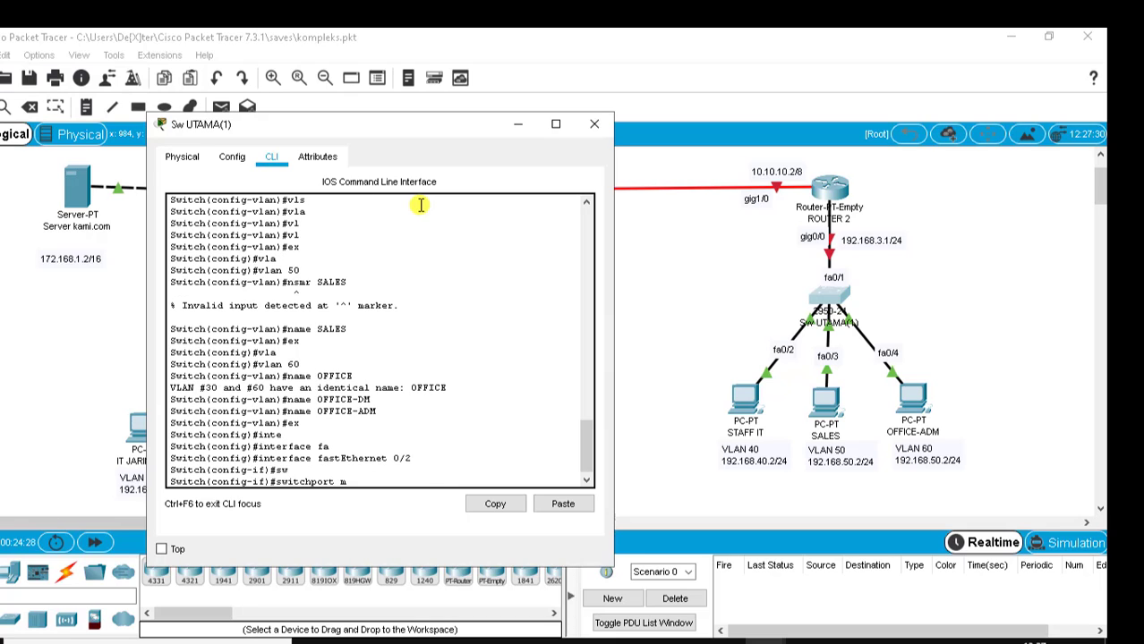
type("ode")
key("Tab")
type("acc")
key("Tab")
key("Return")
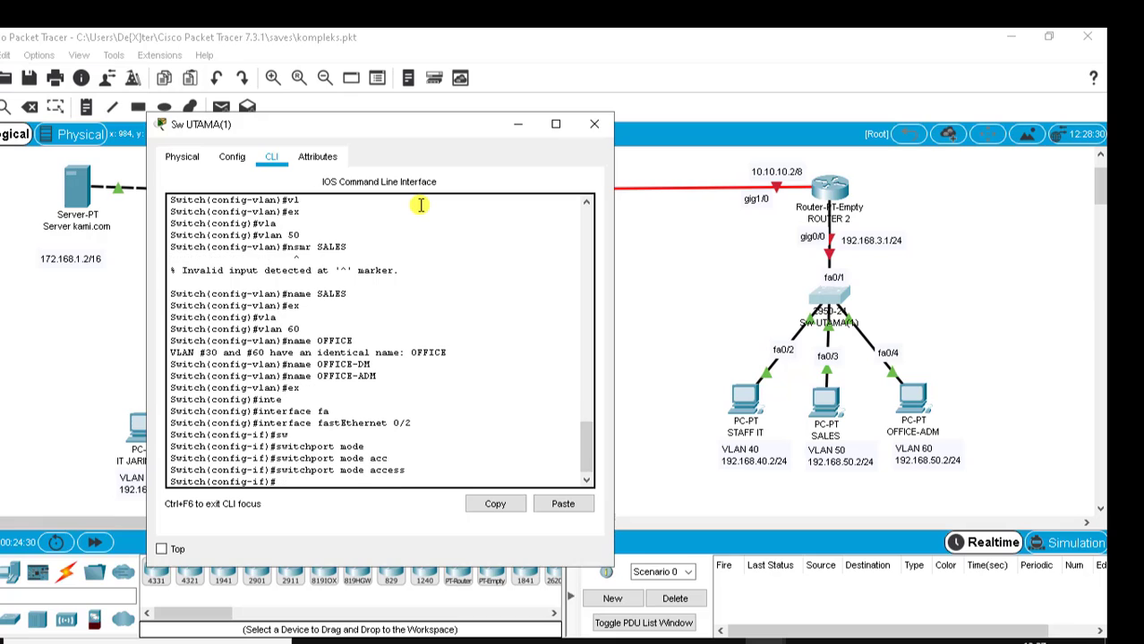
Assign access VLAN 40 to FastEthernet 0/2.
type("sw")
key("Tab")
type("acc")
key("Tab")
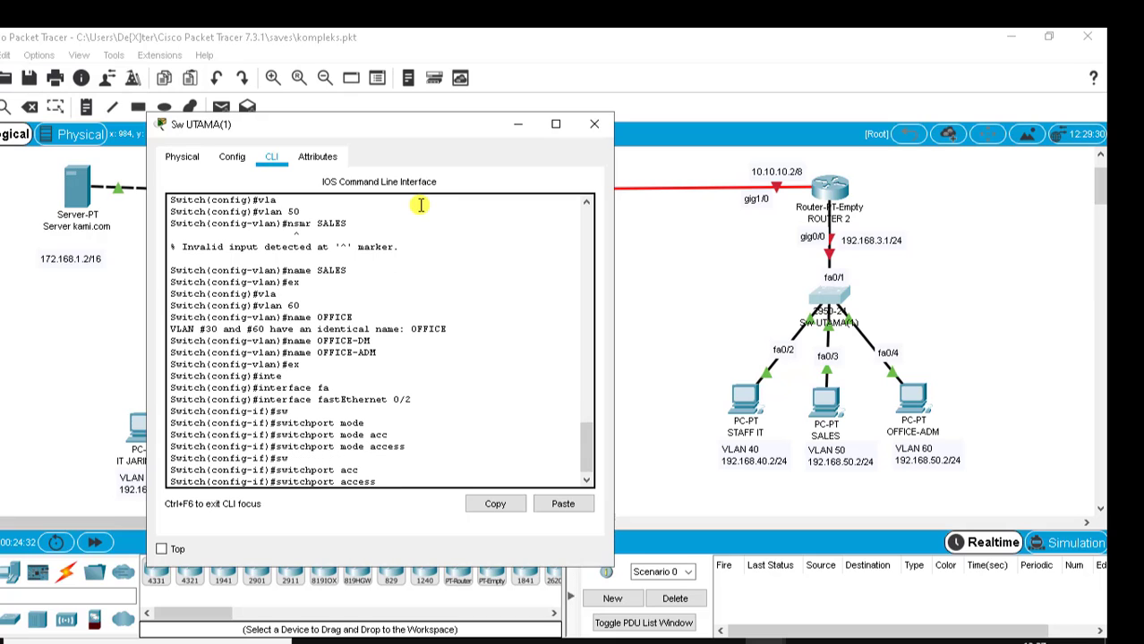
type("vla")
key("Tab")
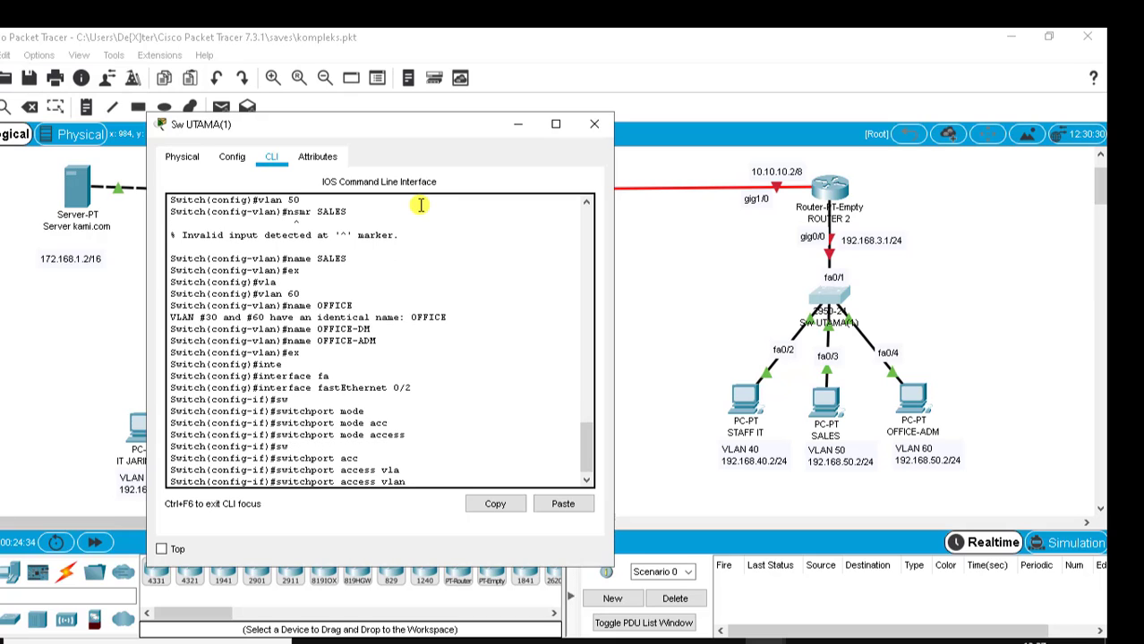
type("40")
key("Return")
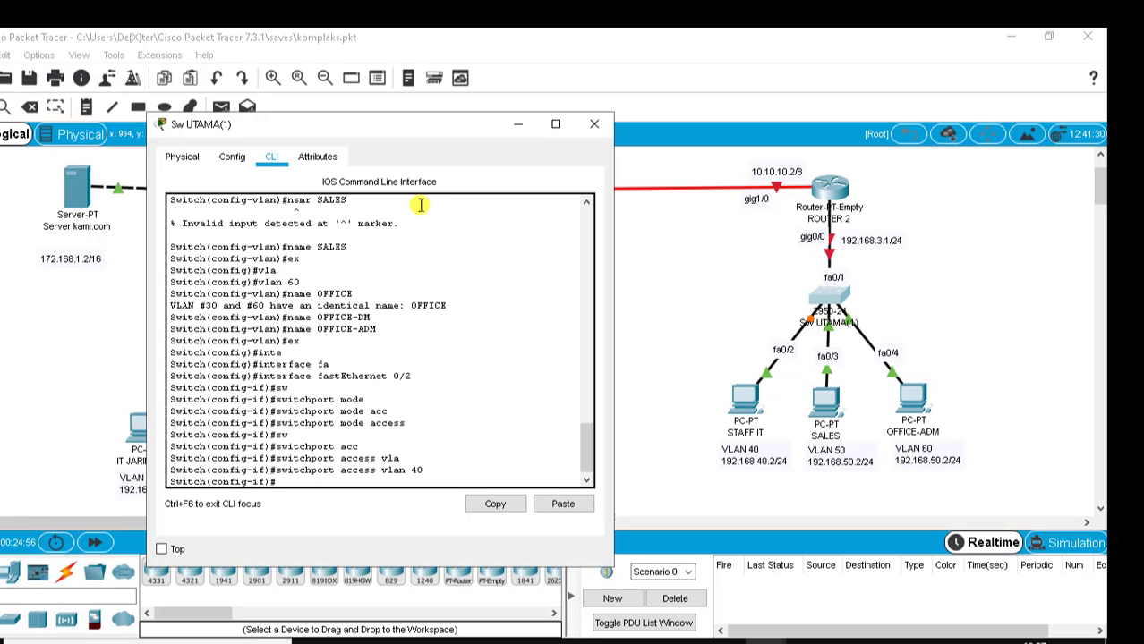
type("inter")
key("Tab")
type("fa")
key("Tab")
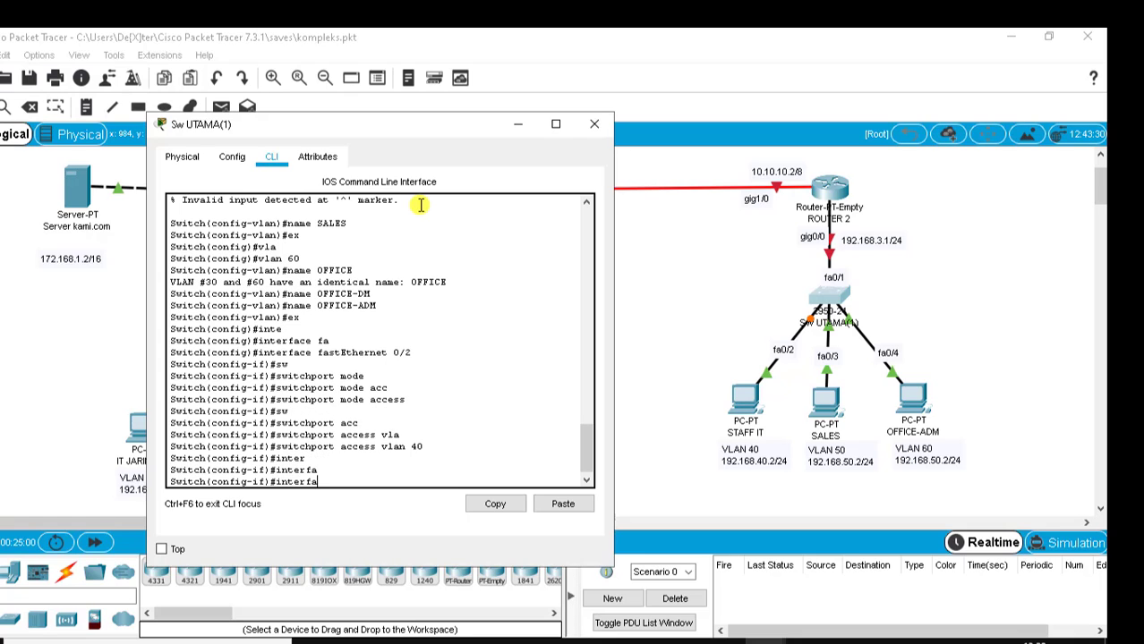
key("Tab")
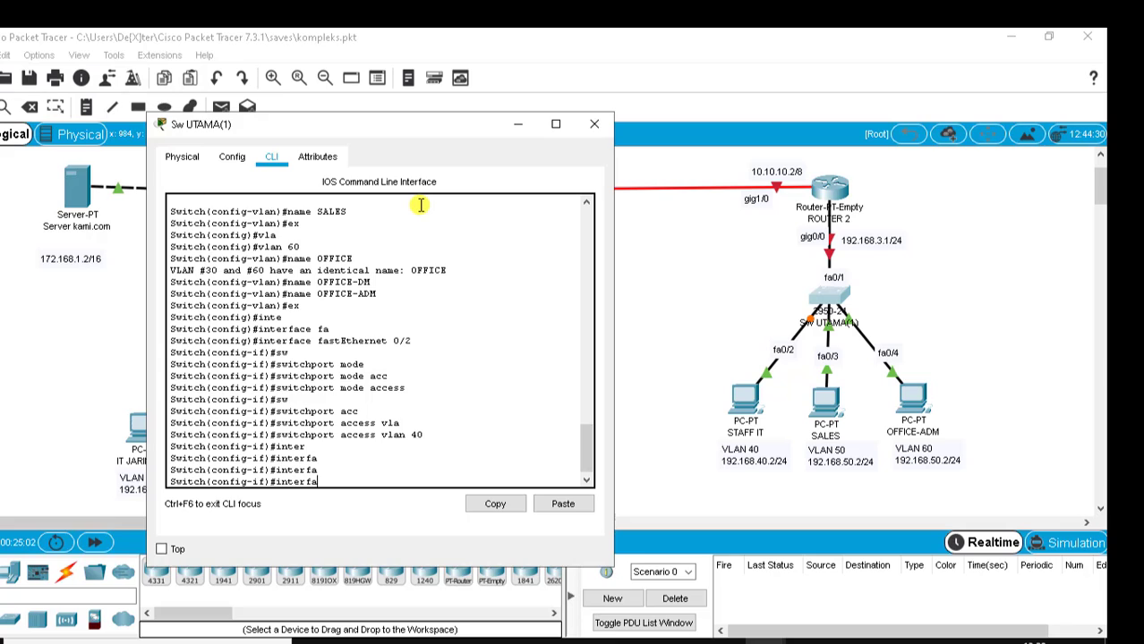
key("BackSpace")
key("BackSpace")
key("BackSpace")
key("BackSpace")
key("BackSpace")
key("BackSpace")
key("BackSpace")
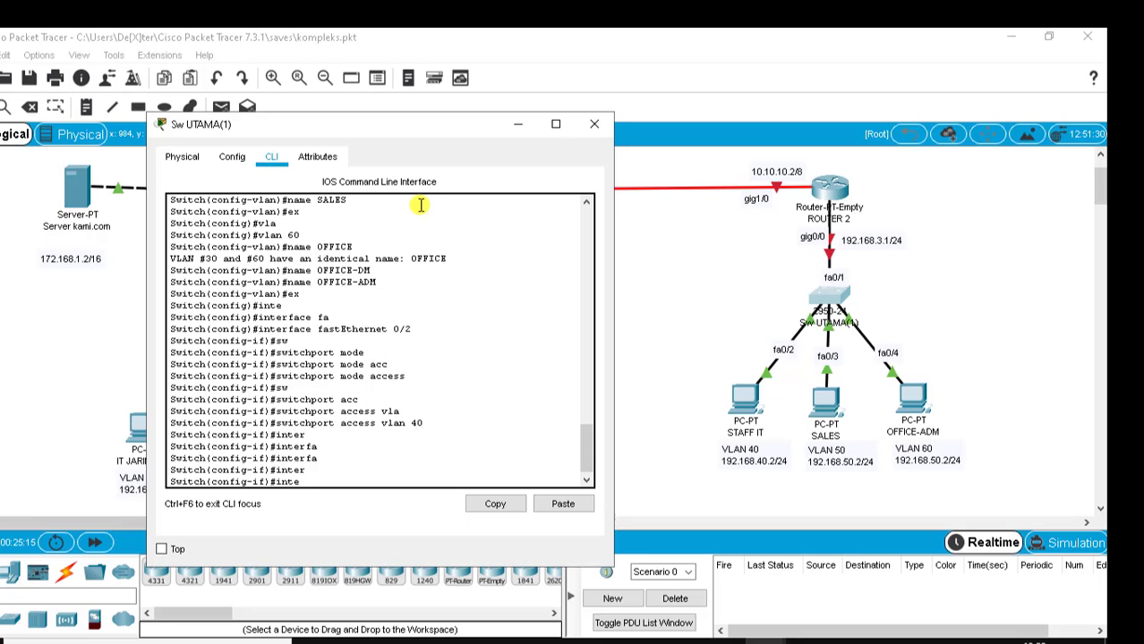
key("BackSpace")
key("BackSpace")
key("BackSpace")
key("BackSpace")
Return to global configuration mode and set interface FastEthernet 0/3 to switchport access mode.
type("ex")
key("Return")
type("inter")
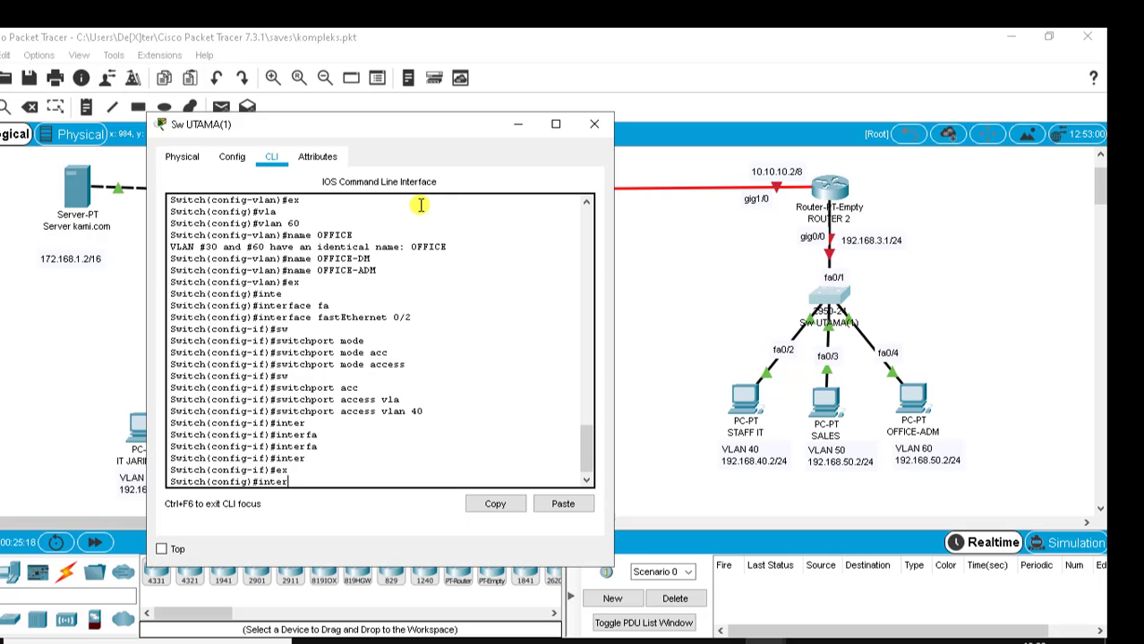
key("Tab")
type("fa")
key("Tab")
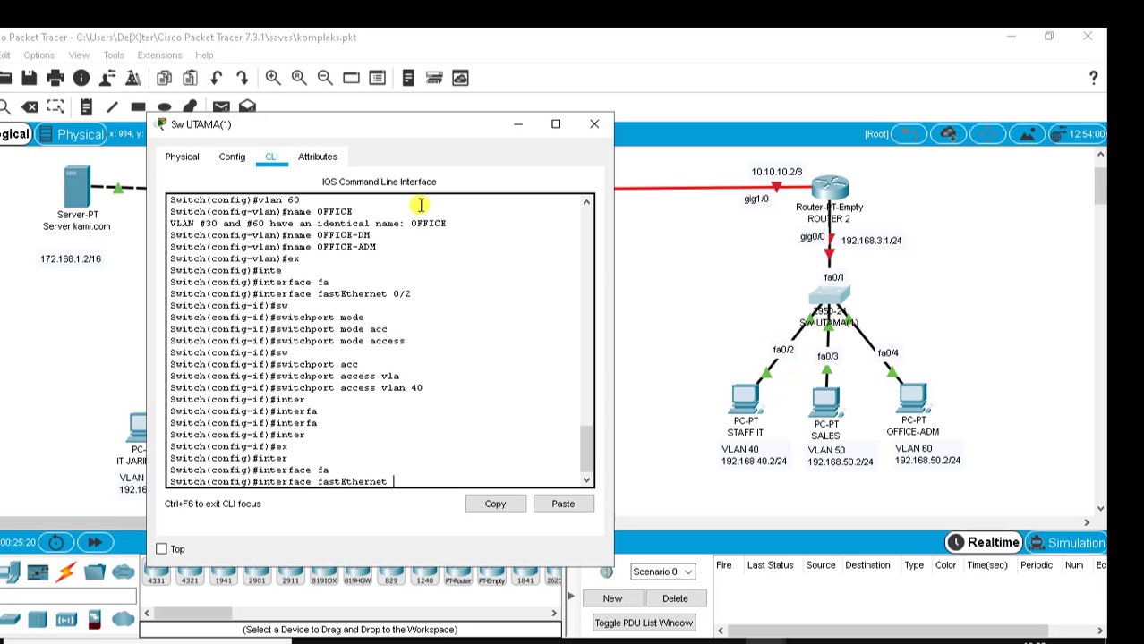
type("0/3")
key("Return")
type("sw")
key("Tab")
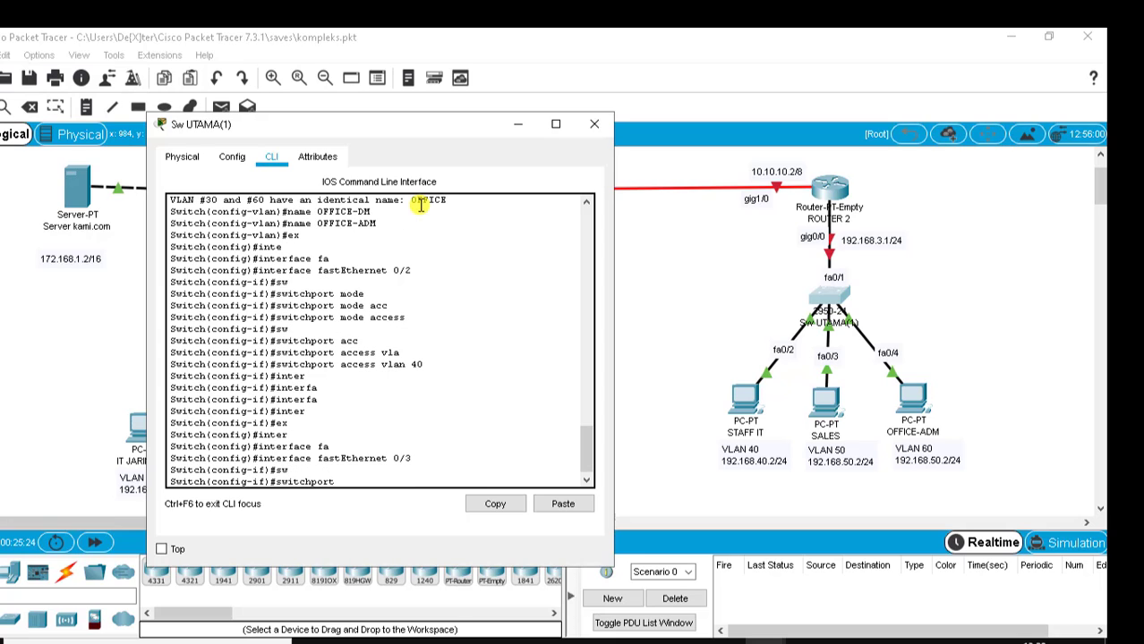
type("mode")
key("Tab")
type("acc")
key("Tab")
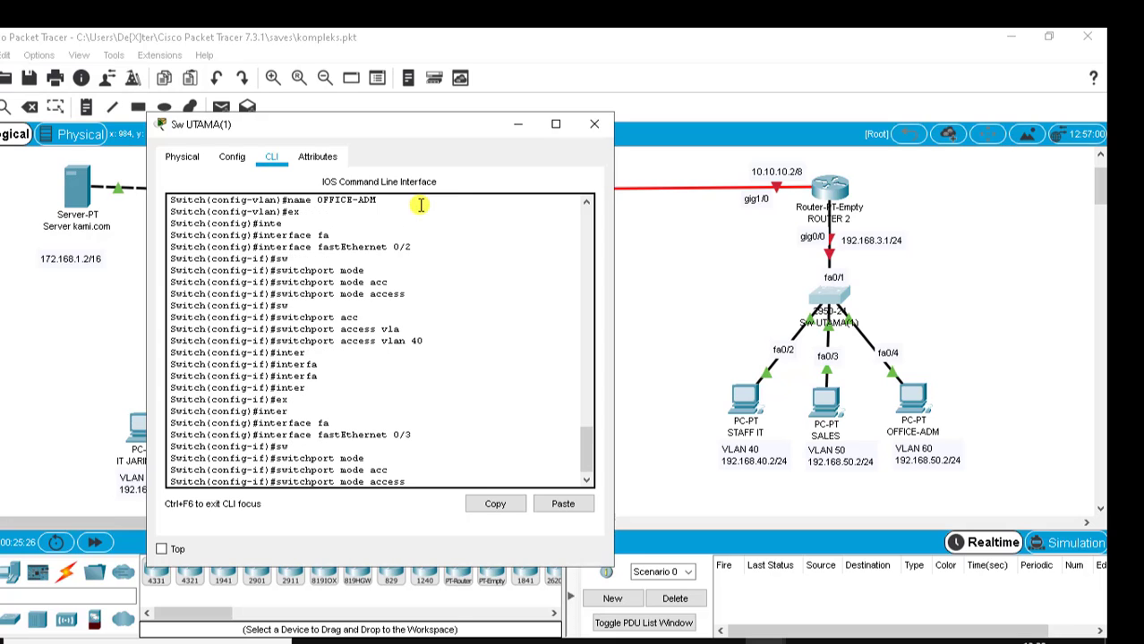
key("Return")
Assign the access VLAN for the SALES PC's port, FastEthernet 0/3.
type("sw")
key("Tab")
type("acc")
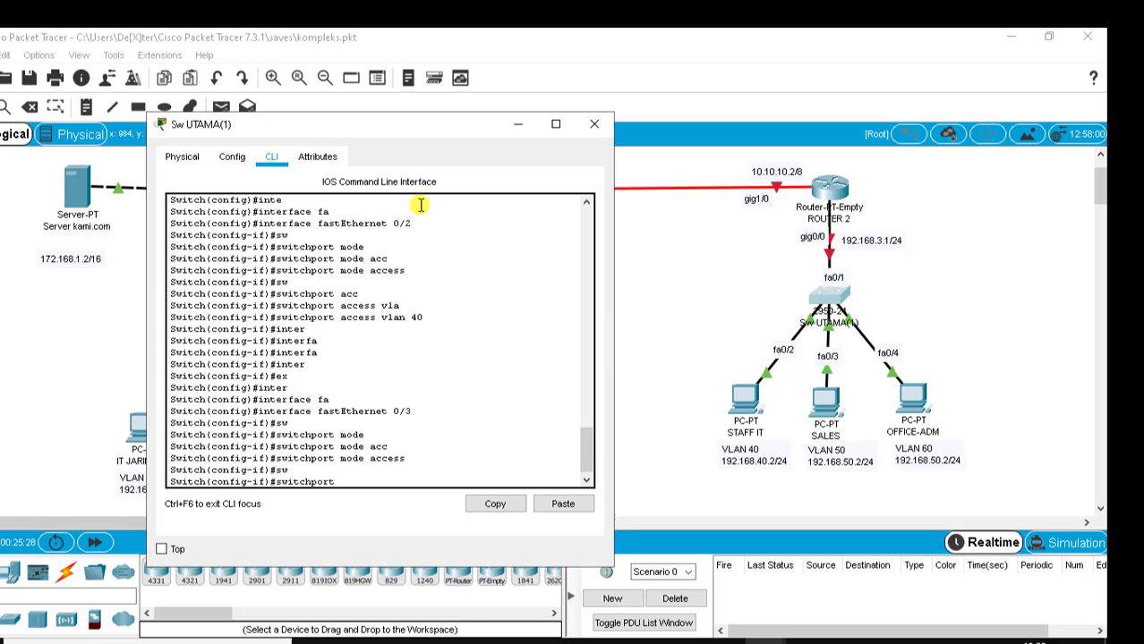
Assign switch Sw UTAMA(1) interface FastEthernet 0/3 to access VLAN 50 and exit the interface configuration.
key("Tab")
type("vla")
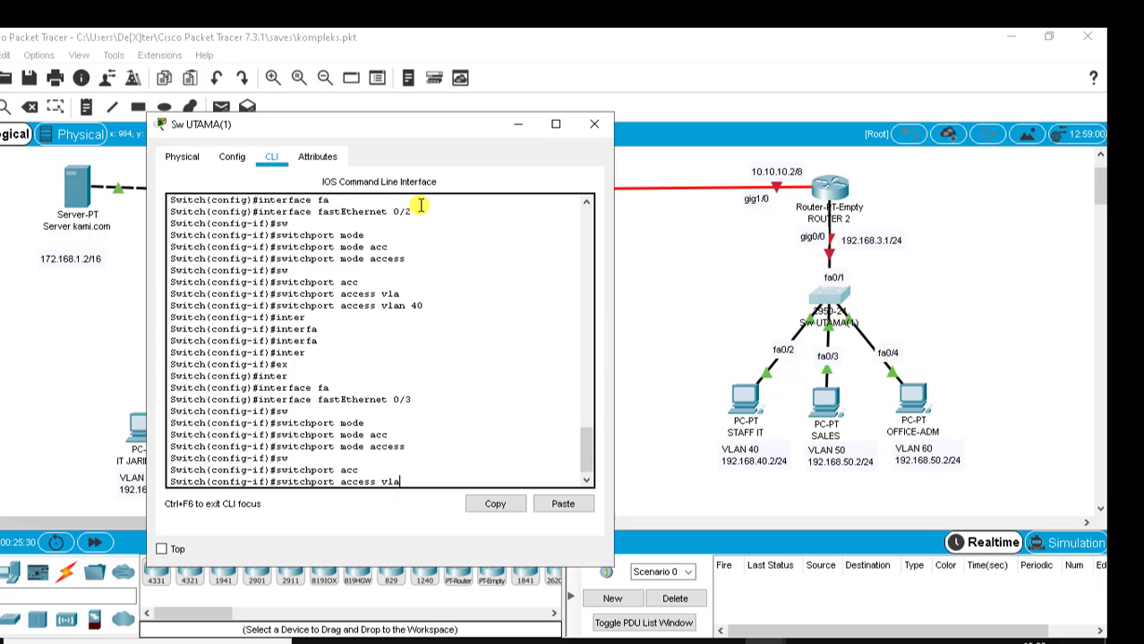
key("Tab")
type("50")
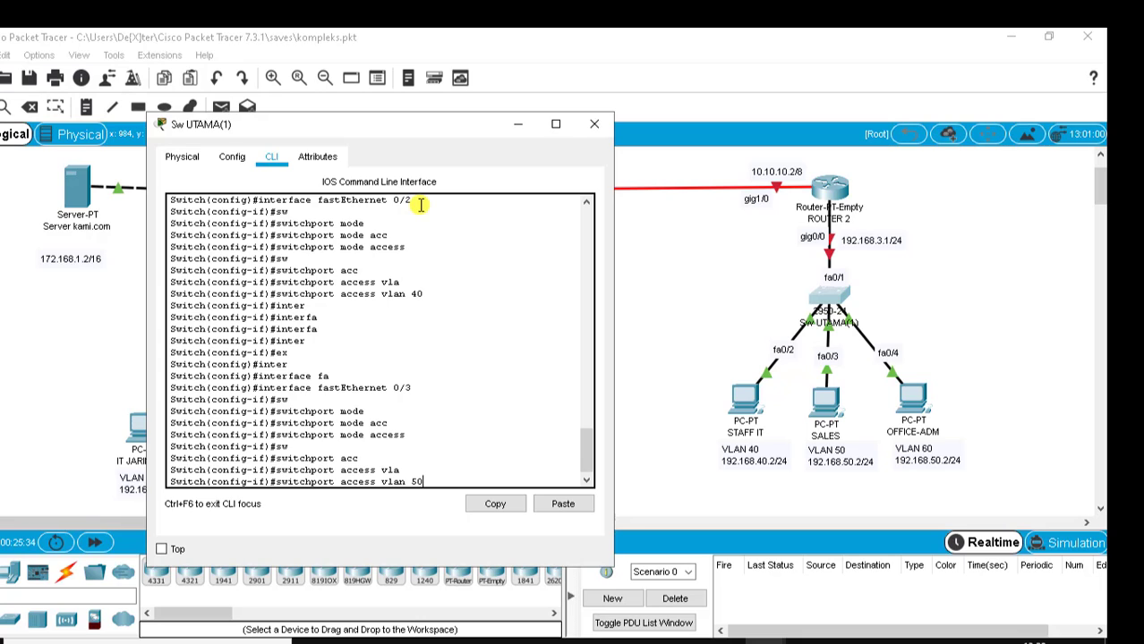
key("Return")
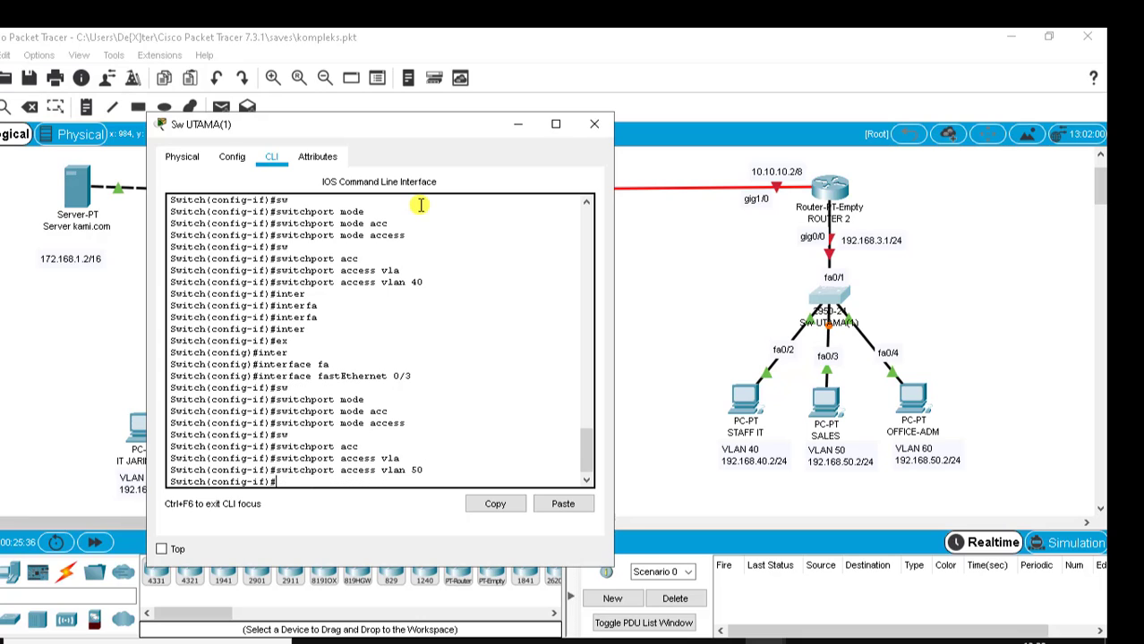
type("ex")
key("Return")
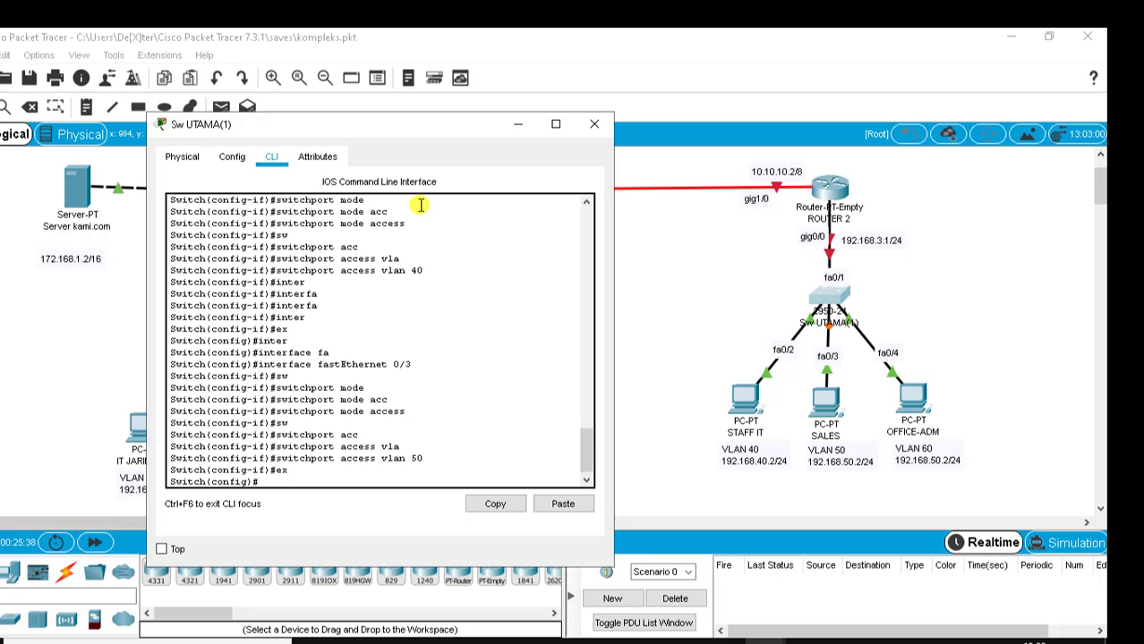
Set interface FastEthernet 0/4 on Sw UTAMA(1) to switchport access mode.
type("inter")
key("Tab")
type("fa")
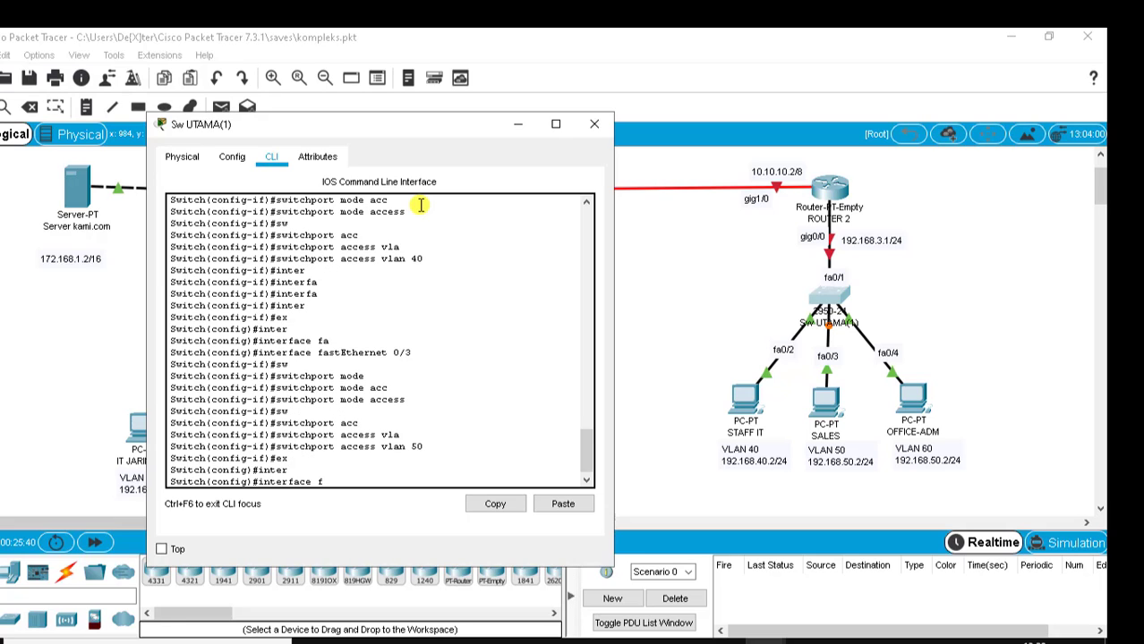
key("Tab")
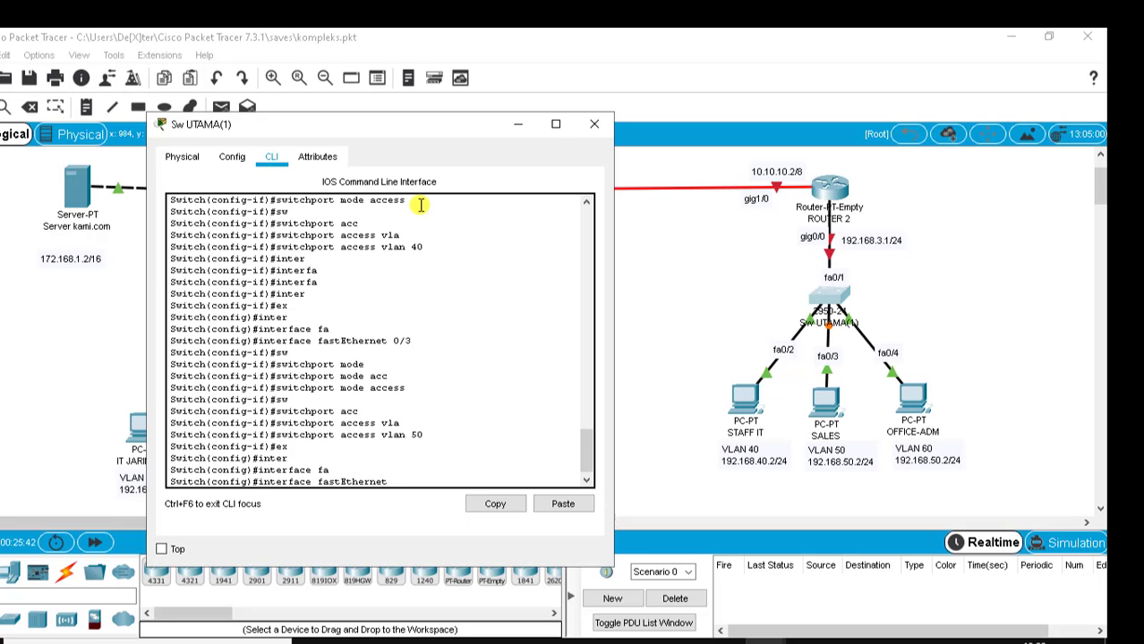
type("0/4")
key("Return")
type("sw")
key("Tab")
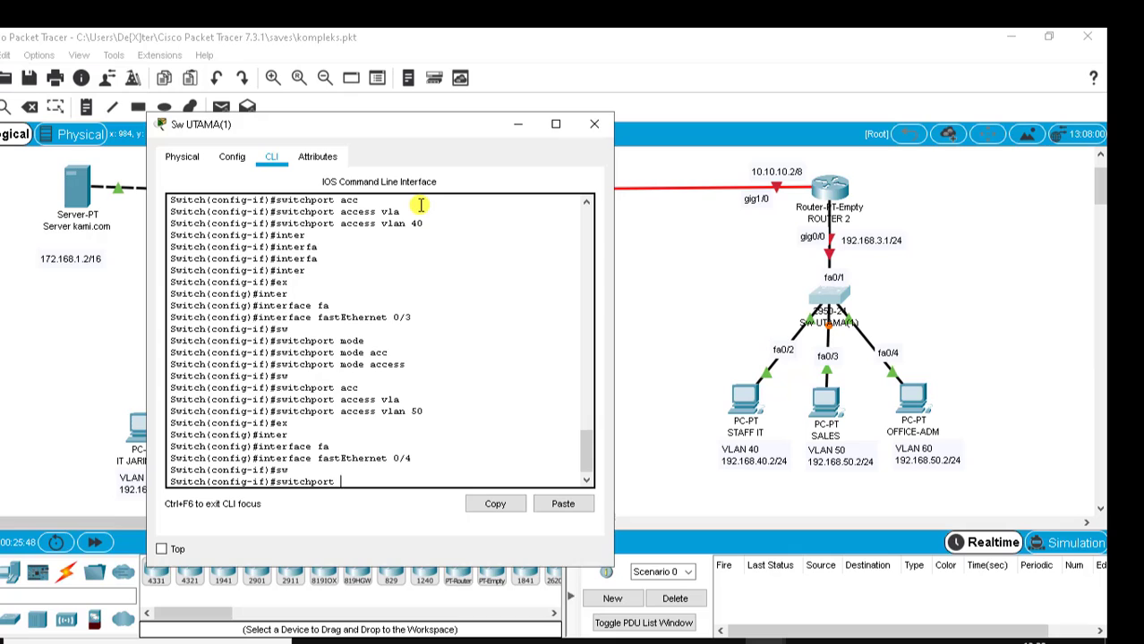
type("mode")
key("Tab")
key("Tab")
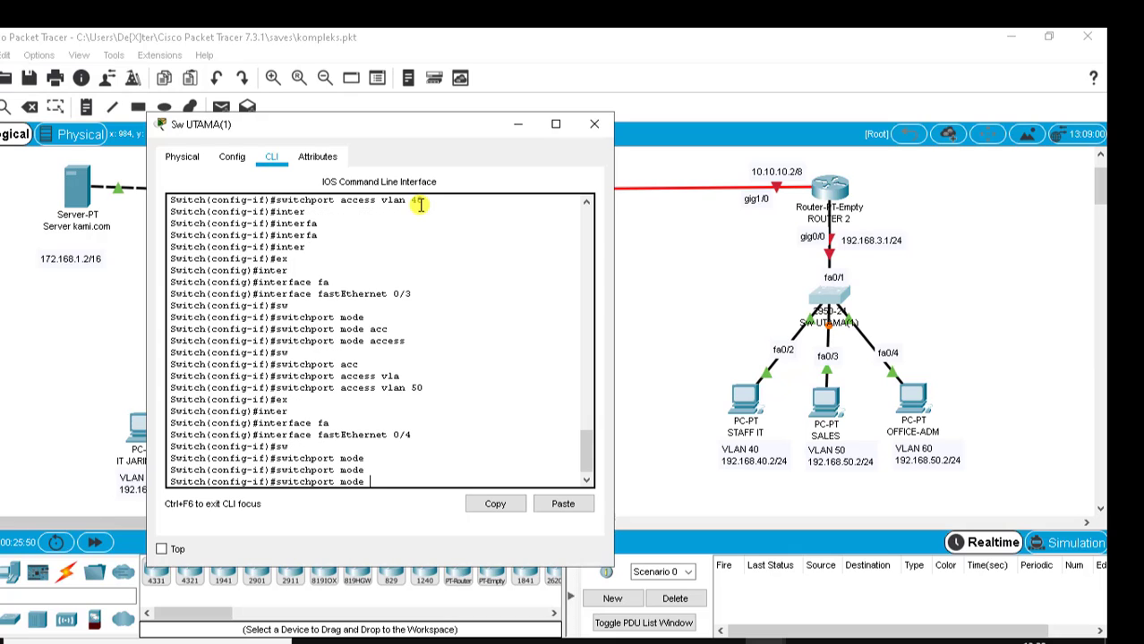
type("acc")
key("Tab")
key("Return")
Assign interface FastEthernet 0/4 to access VLAN 60 and exit the interface configuration.
type("sw")
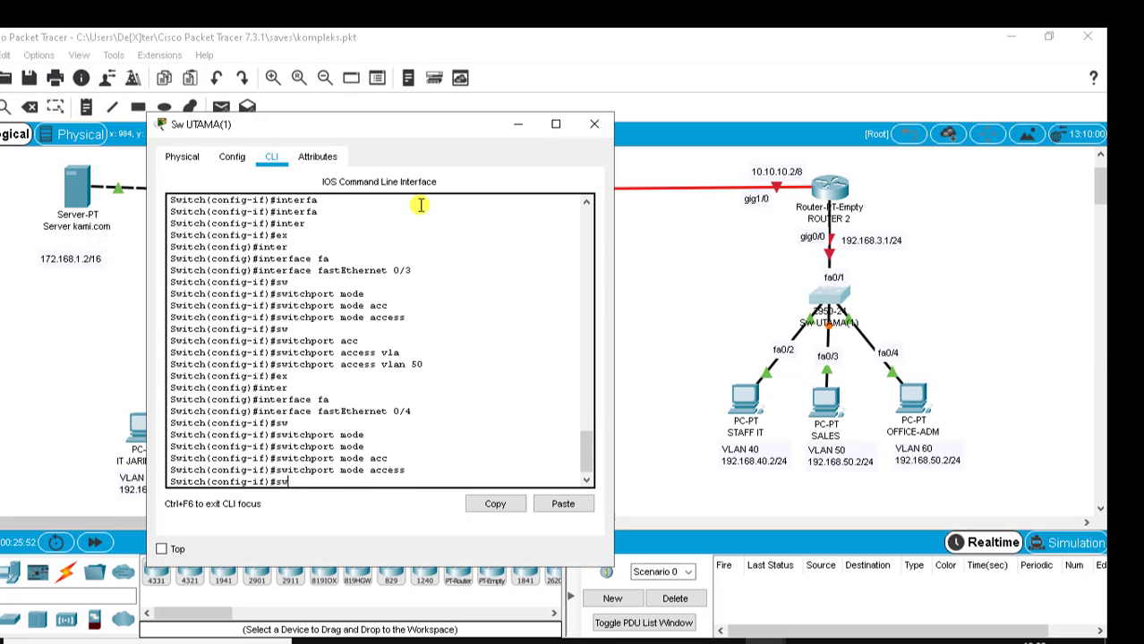
key("Tab")
type("acc")
key("Tab")
type("vla")
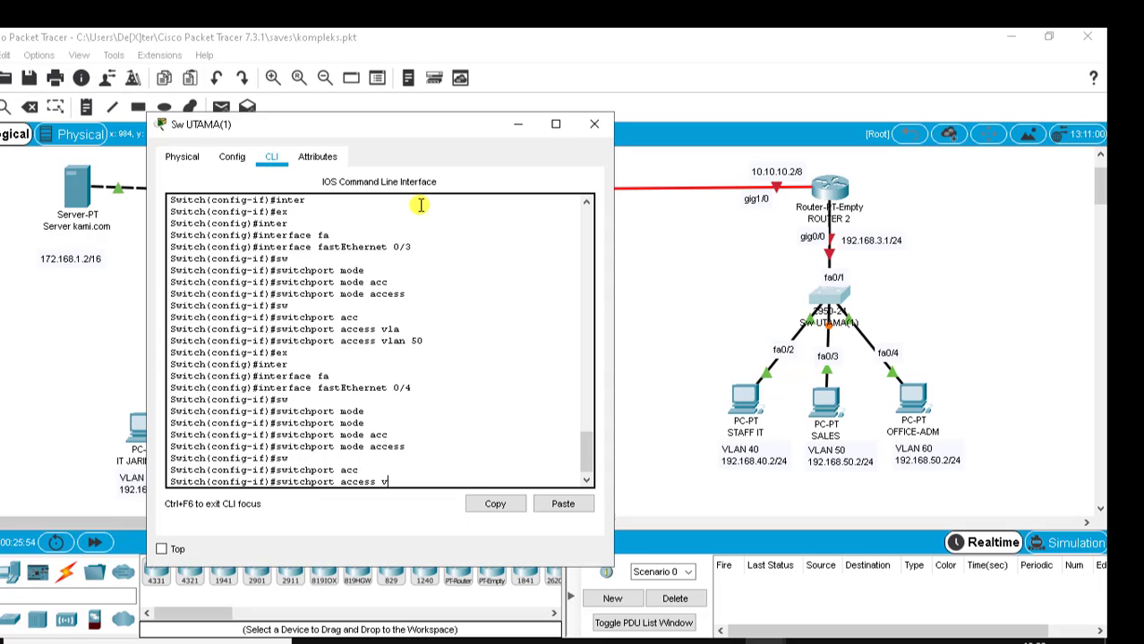
key("Tab")
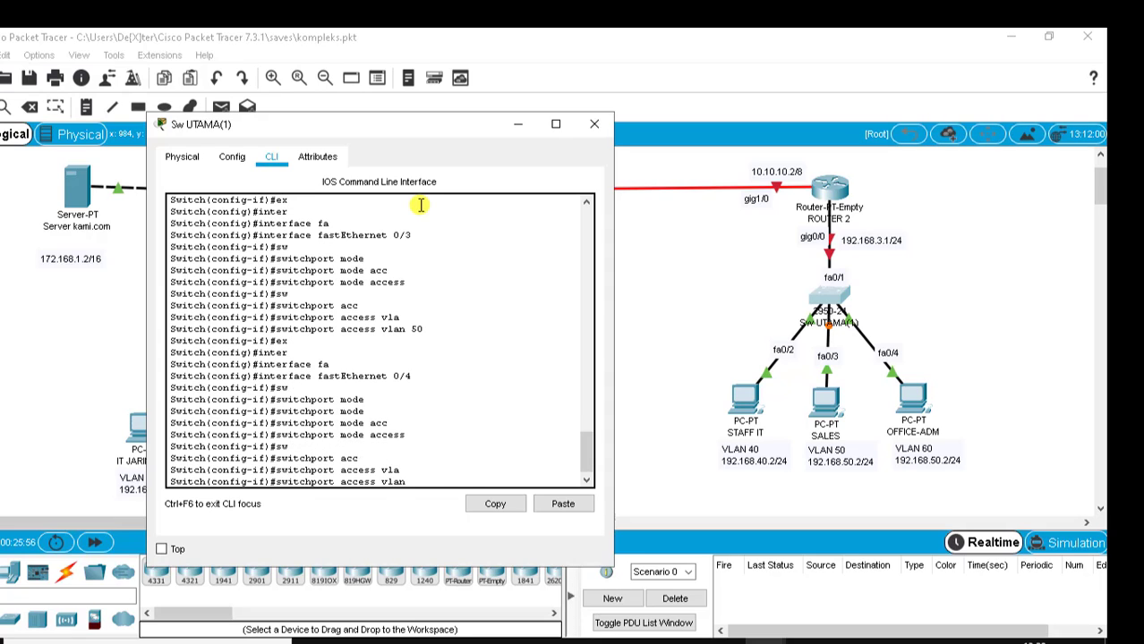
type("60")
key("Return")
type("ex")
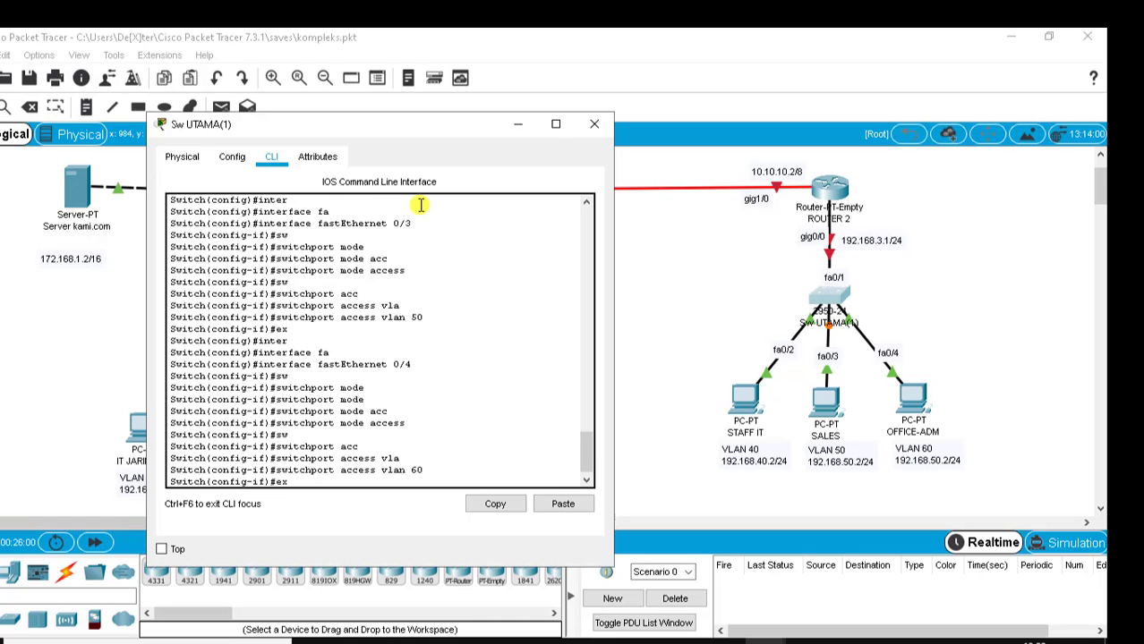
key("Return")
Set interface FastEthernet 0/1 on Sw UTAMA(1) to switchport trunk mode and exit the interface configuration.
type("inter")
key("Tab")
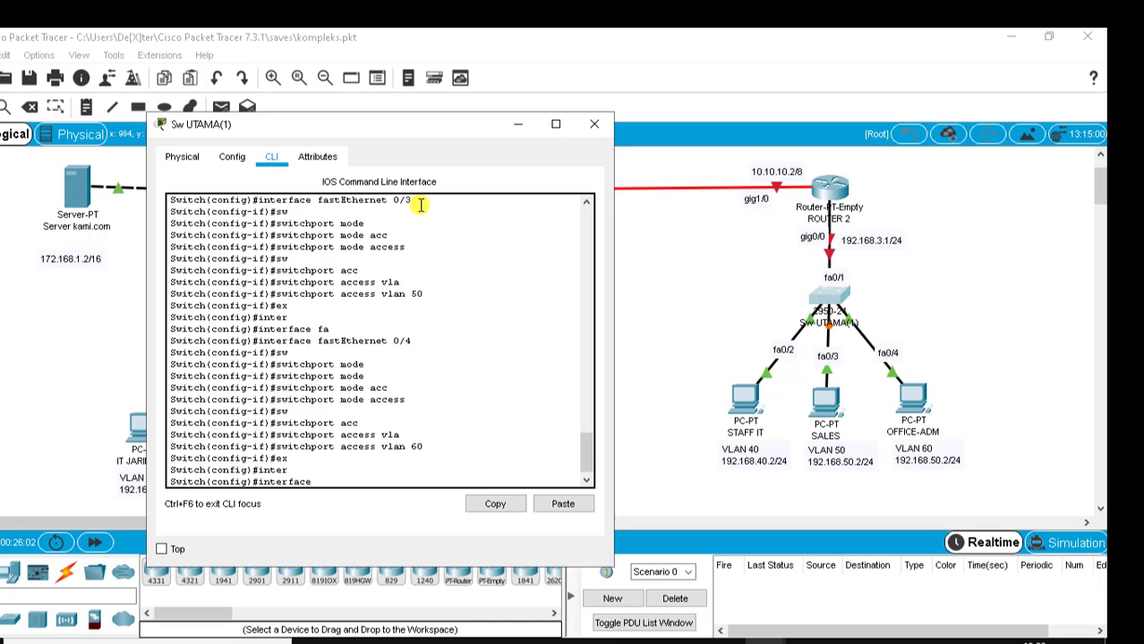
type("fa")
key("Tab")
type("0/1")
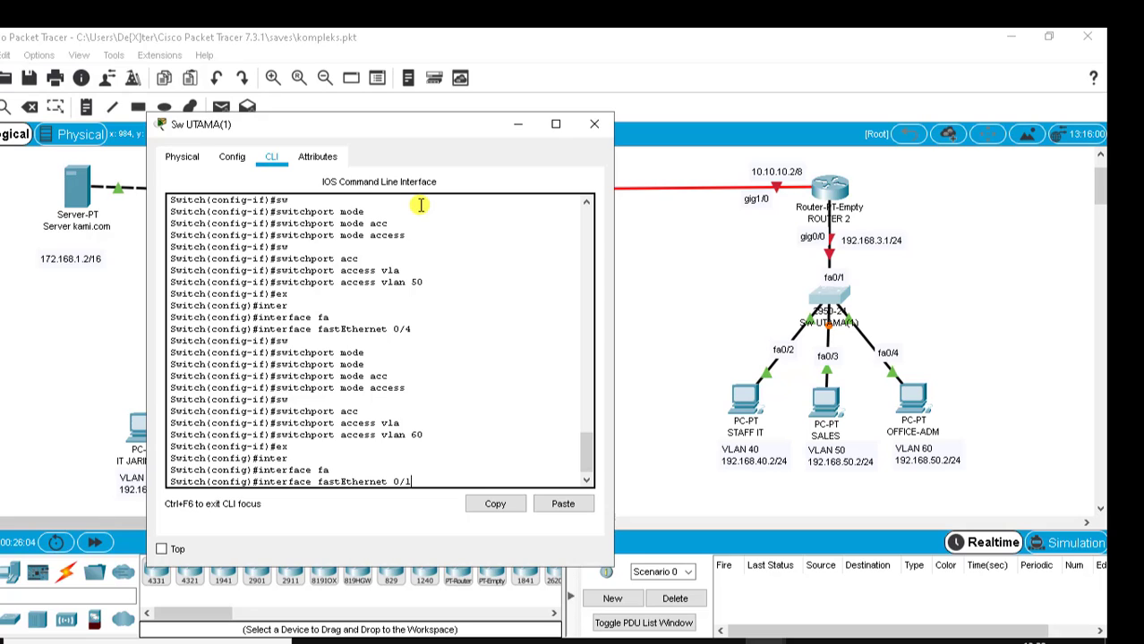
key("Return")
type("sw")
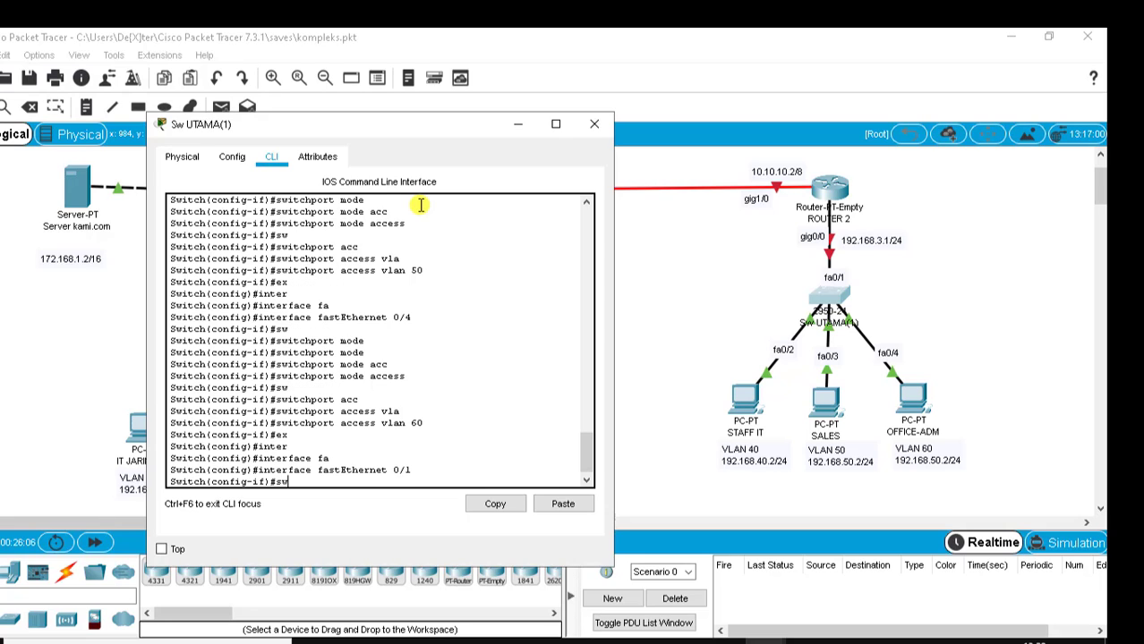
key("Tab")
type("mode ")
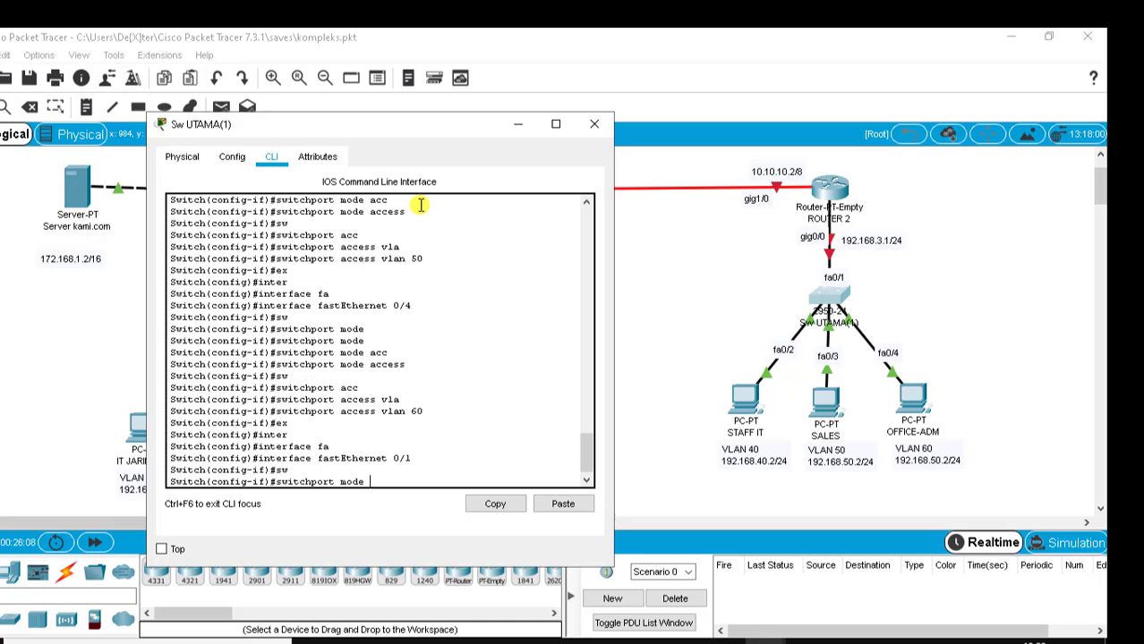
type("trunk")
key("Tab")
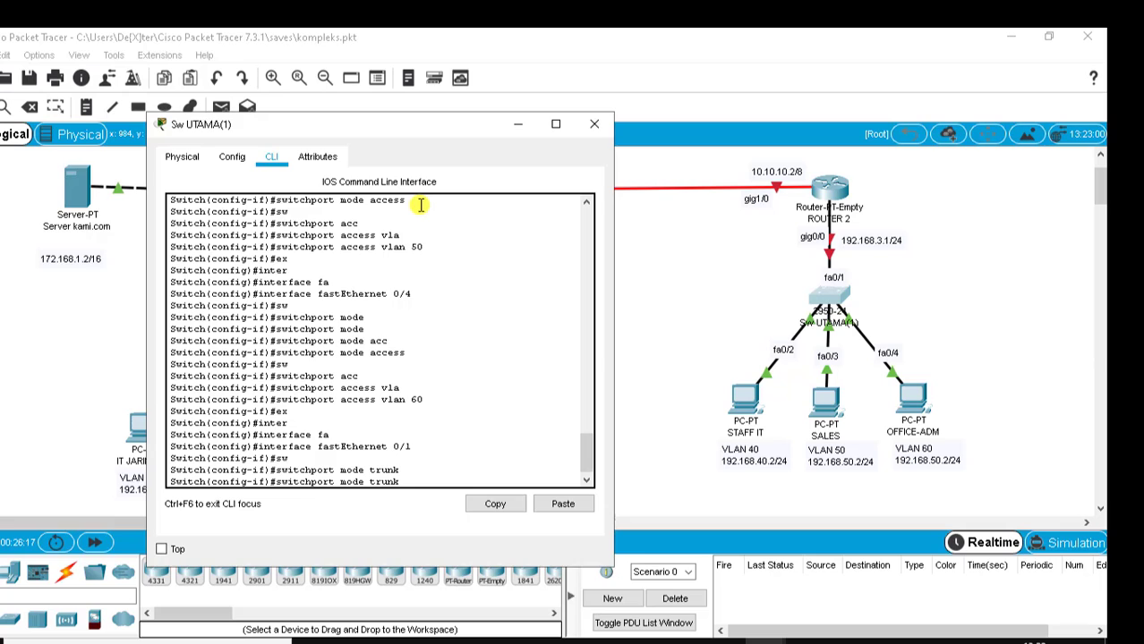
key("Return")
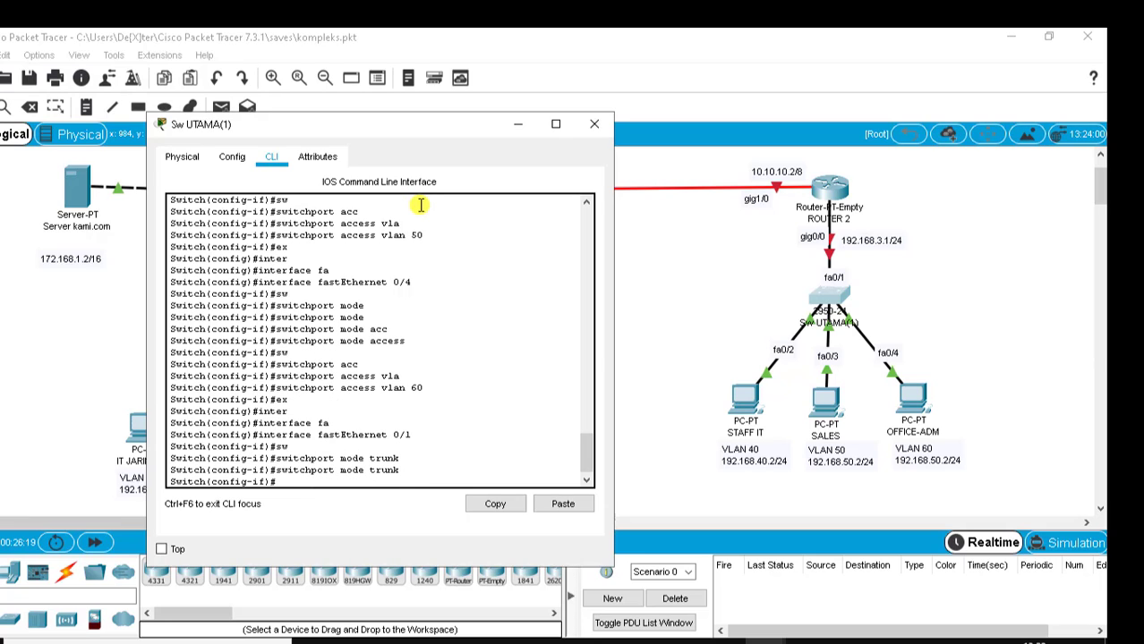
type("ex")
key("Return")
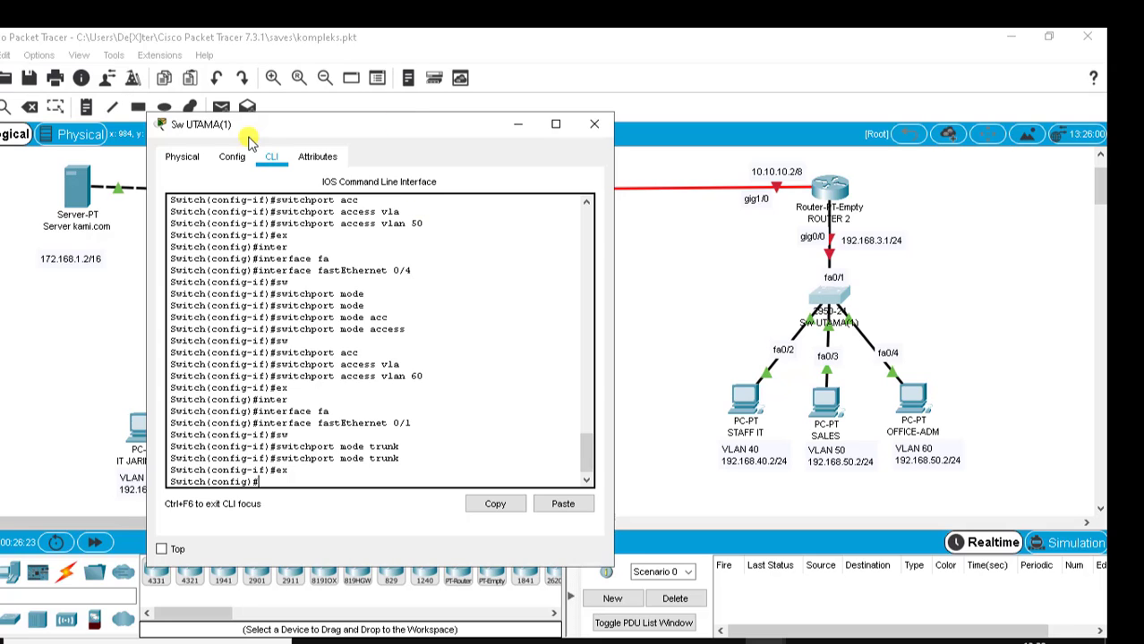
Save the Sw UTAMA(1) configuration to NVRAM and close the switch window.
left_click(232, 157)
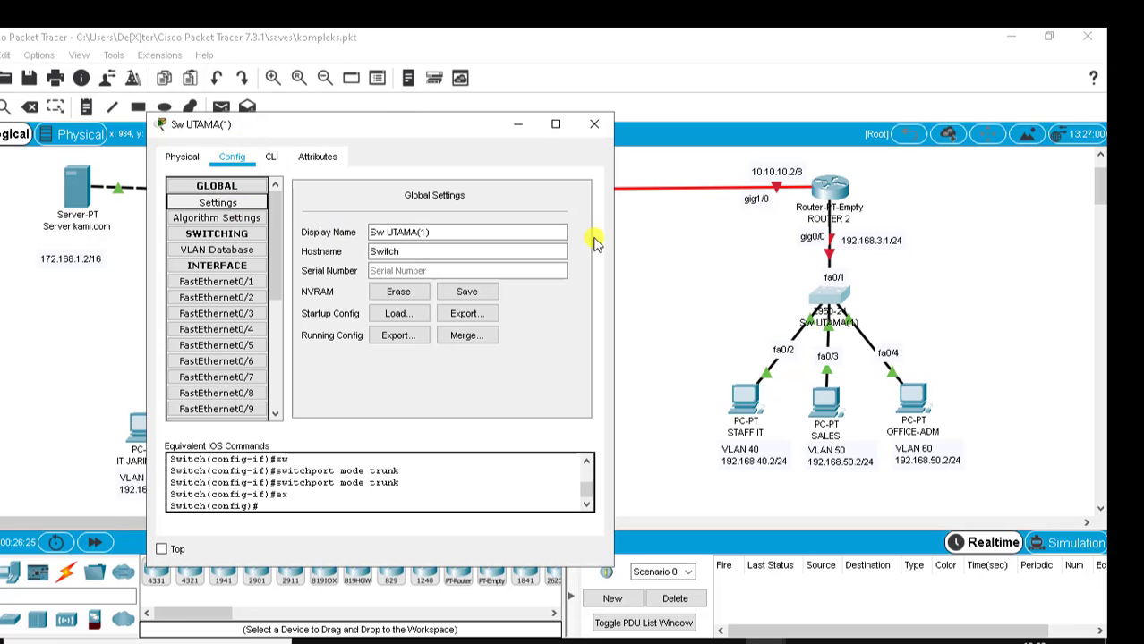
left_click(483, 293)
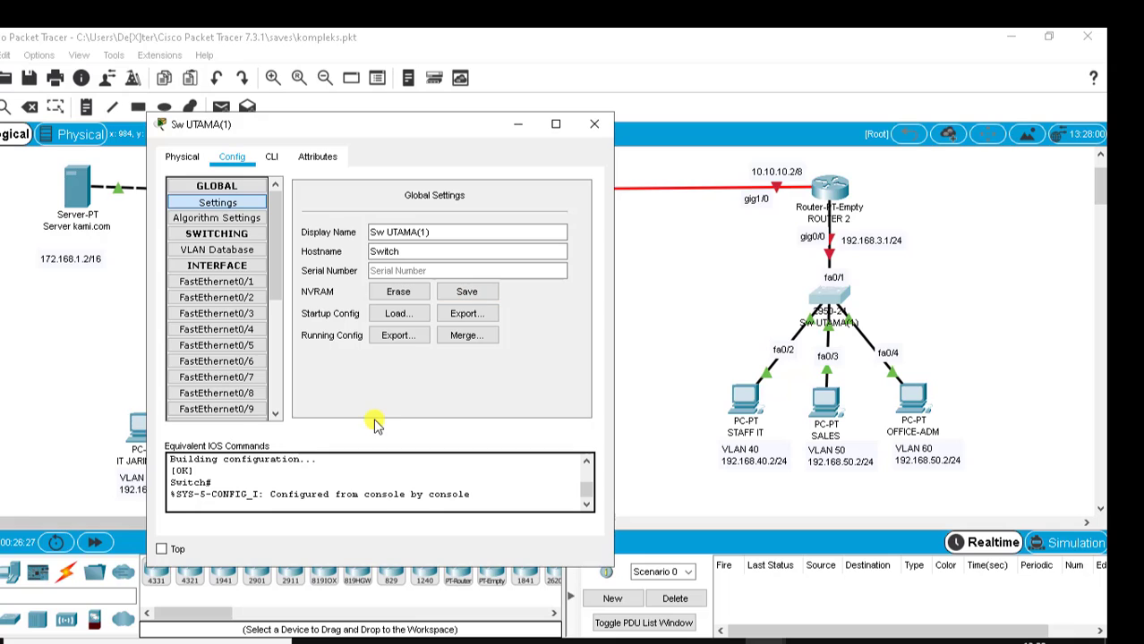
left_click(594, 126)
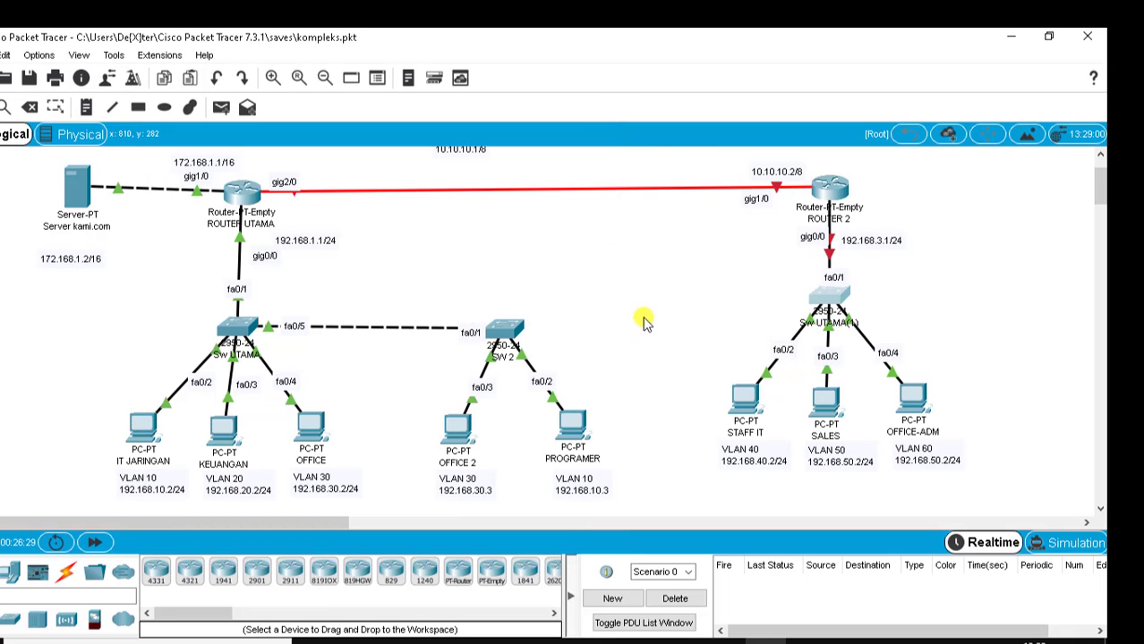
Reconnect the OFFICE-ADM cable to FastEthernet0/4 and the SALES cable to FastEthernet0/3 on Sw UTAMA(1).
mouse_move(832, 208)
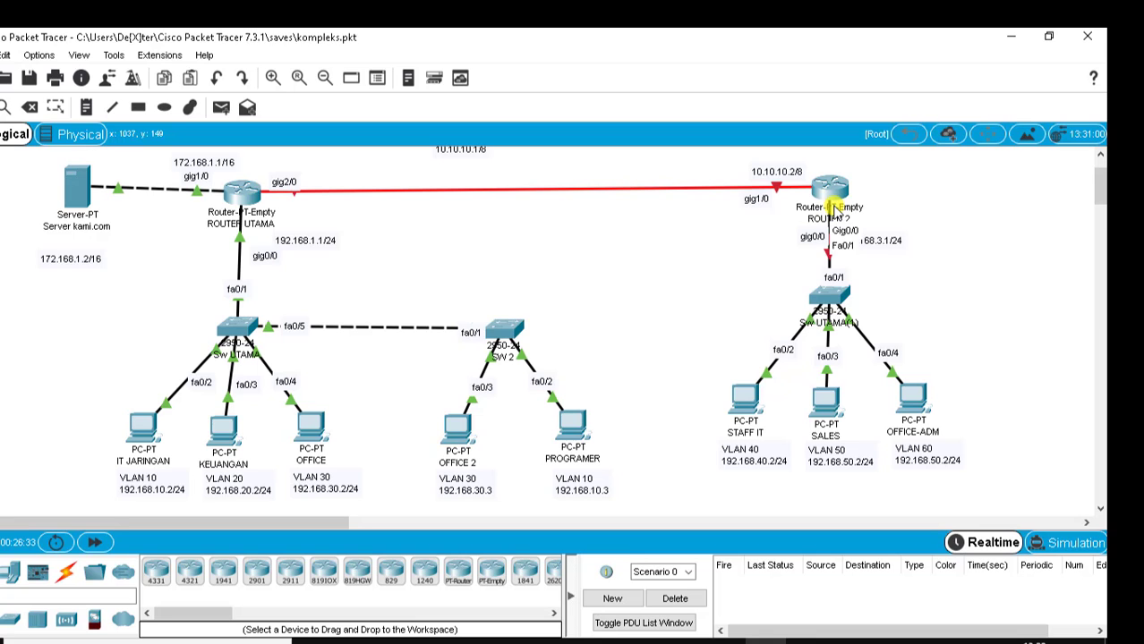
left_click(832, 208)
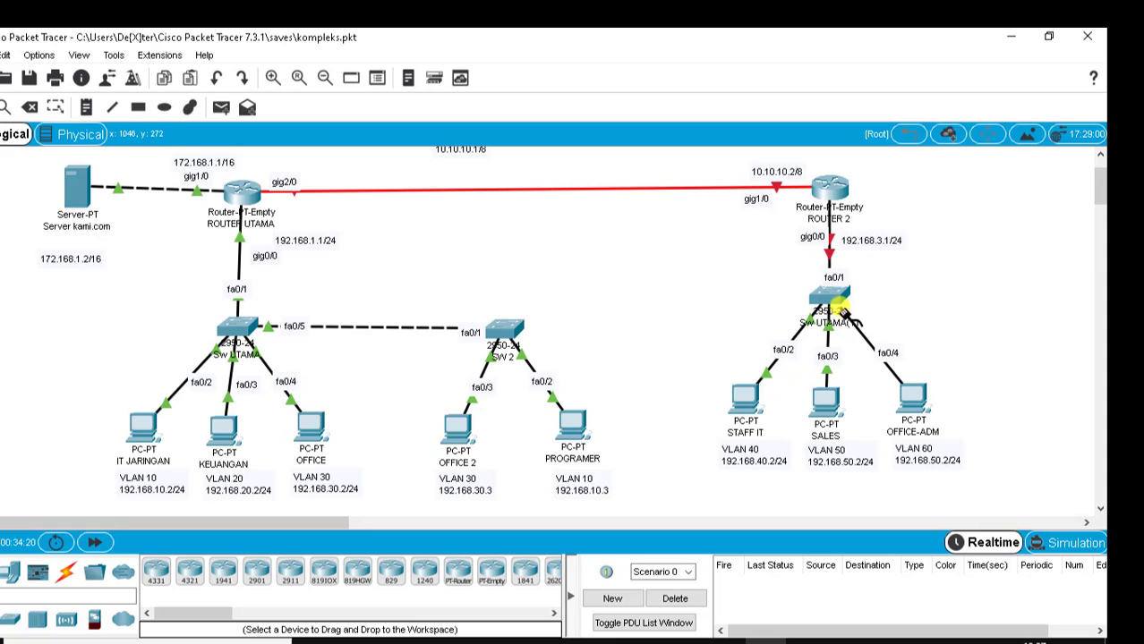
left_click(828, 299)
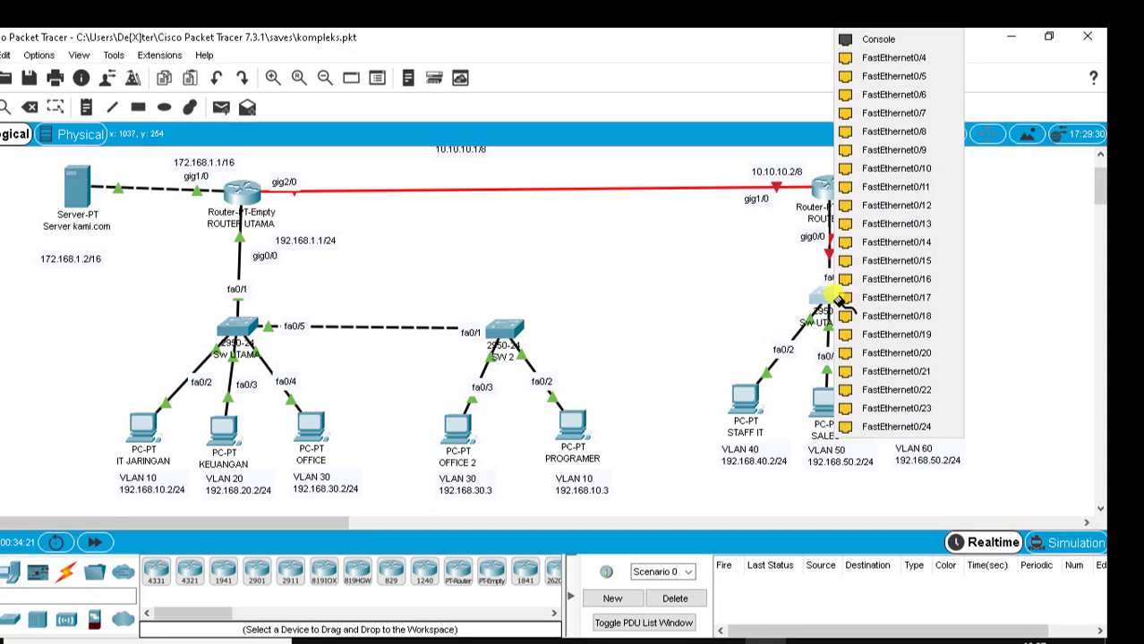
left_click(893, 57)
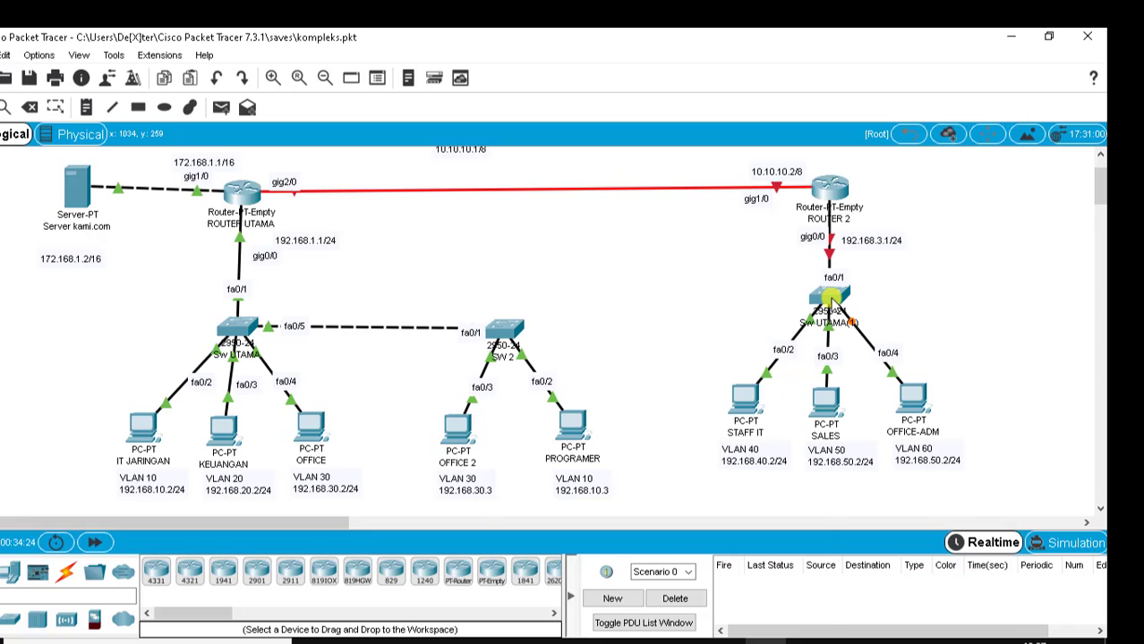
mouse_move(830, 297)
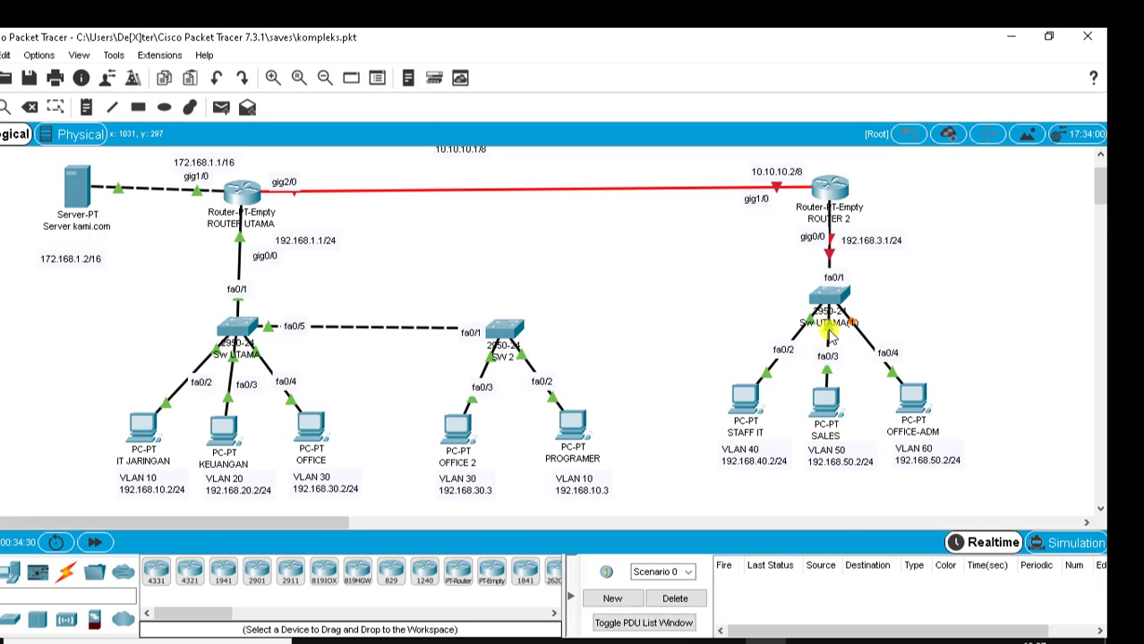
left_click(828, 302)
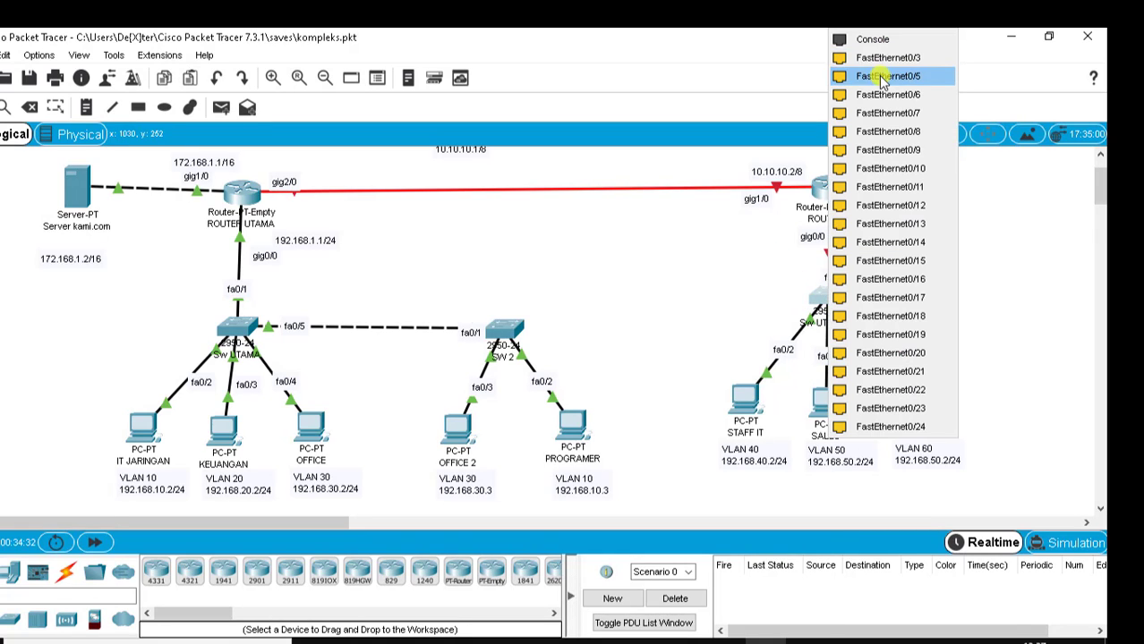
left_click(883, 77)
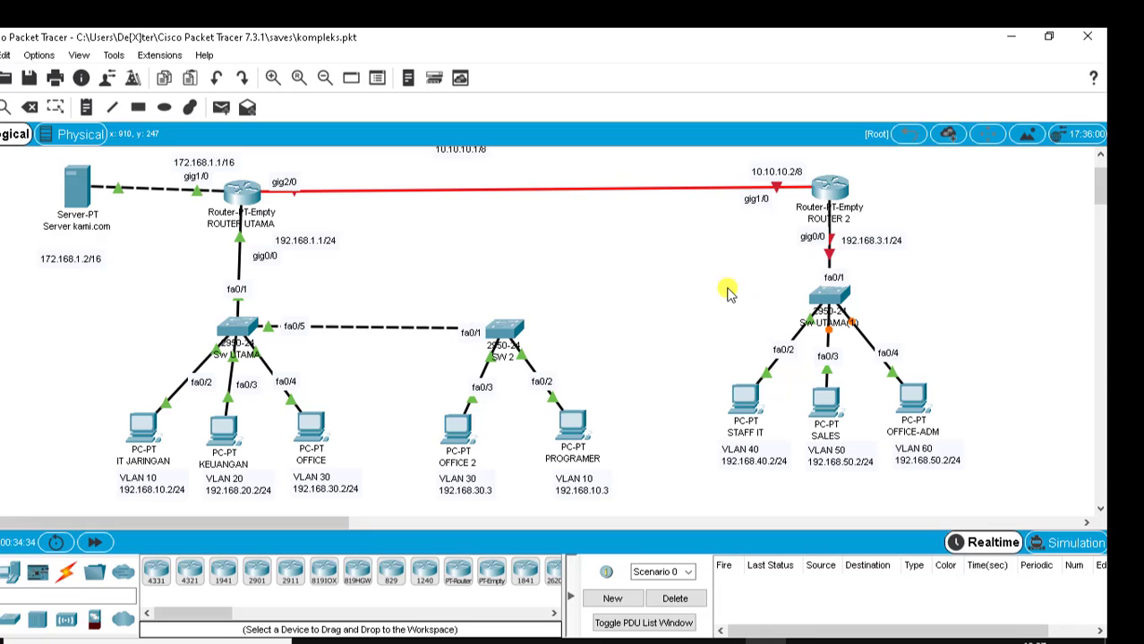
Review the global settings of Sw UTAMA(1) and close its window.
left_click(825, 298)
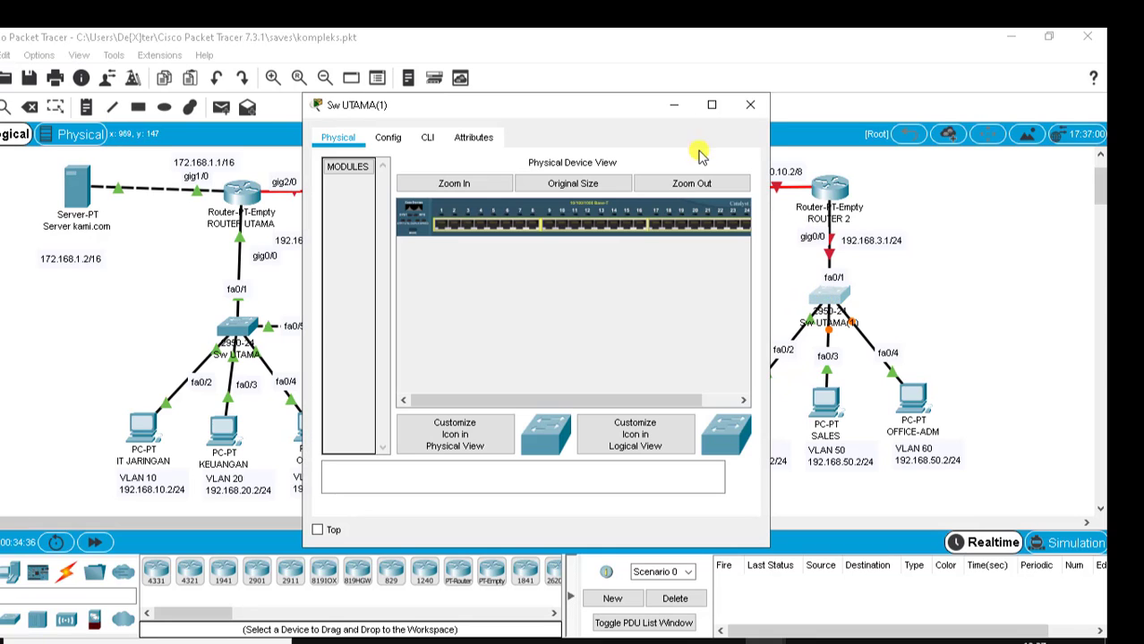
left_click(386, 137)
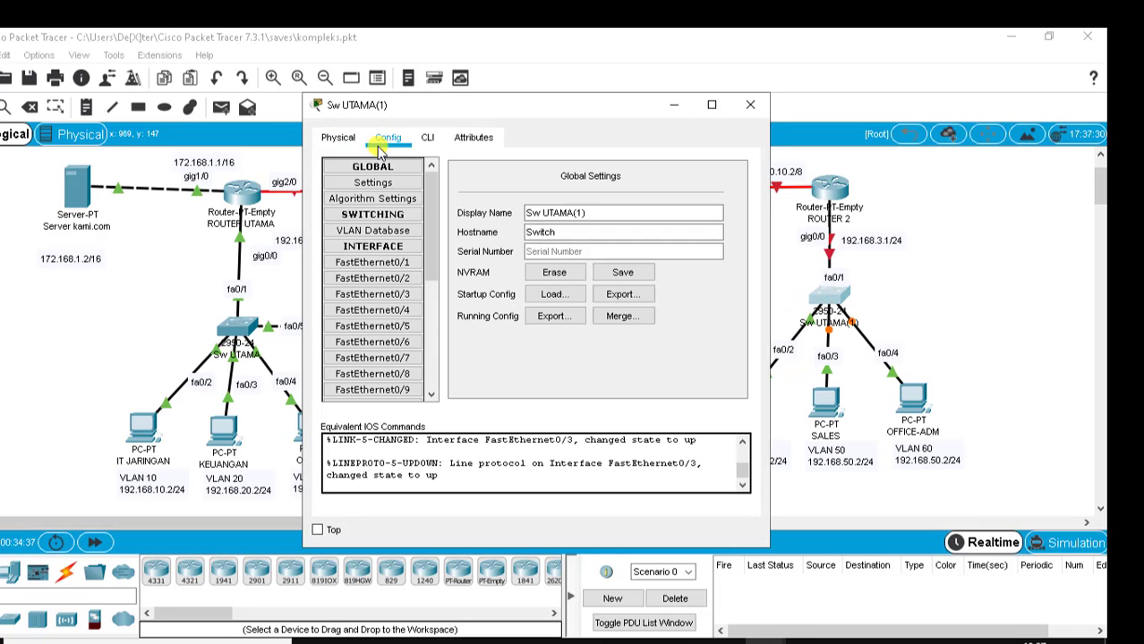
left_click(748, 107)
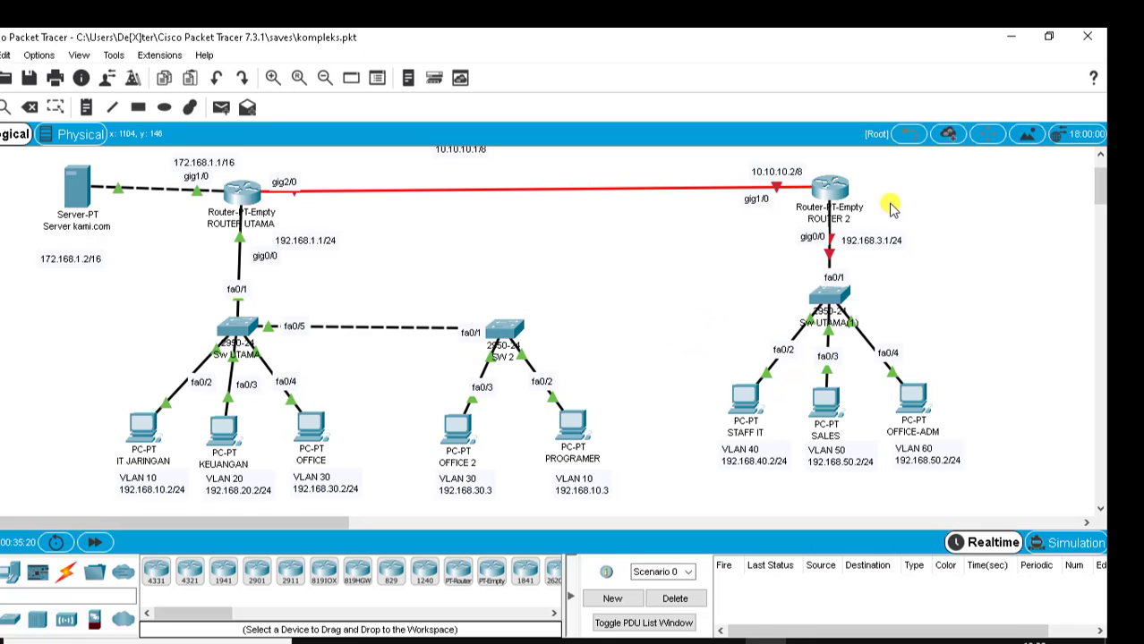
Open the command line of ROUTER 2 and enter global configuration mode through privileged mode.
left_click(837, 189)
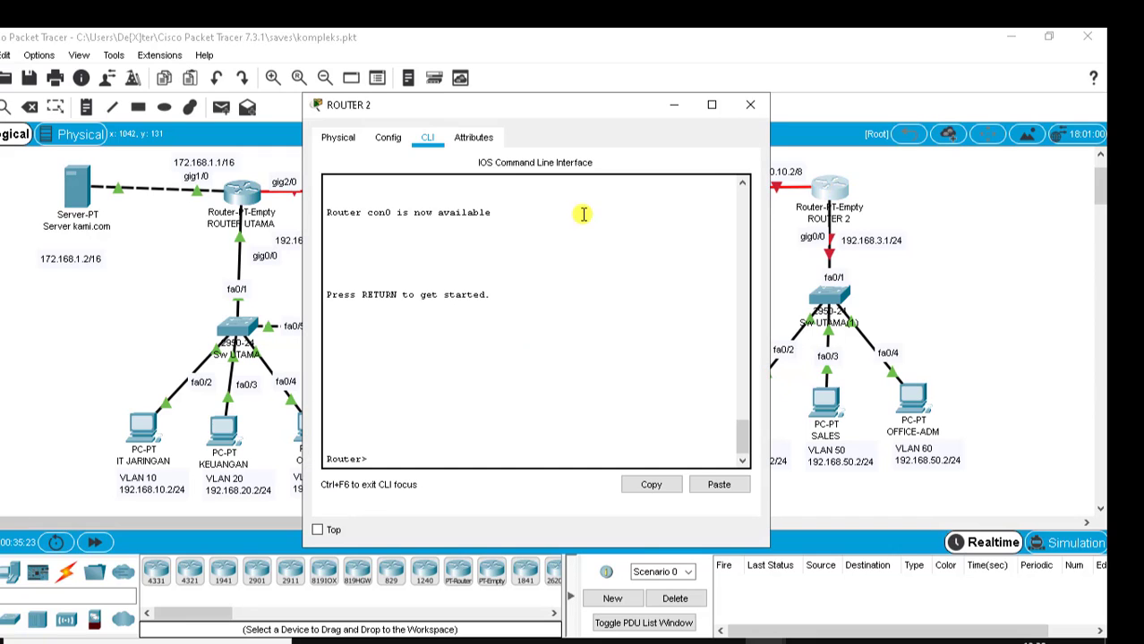
left_click(378, 460)
type("ena")
key("Tab")
key("Return")
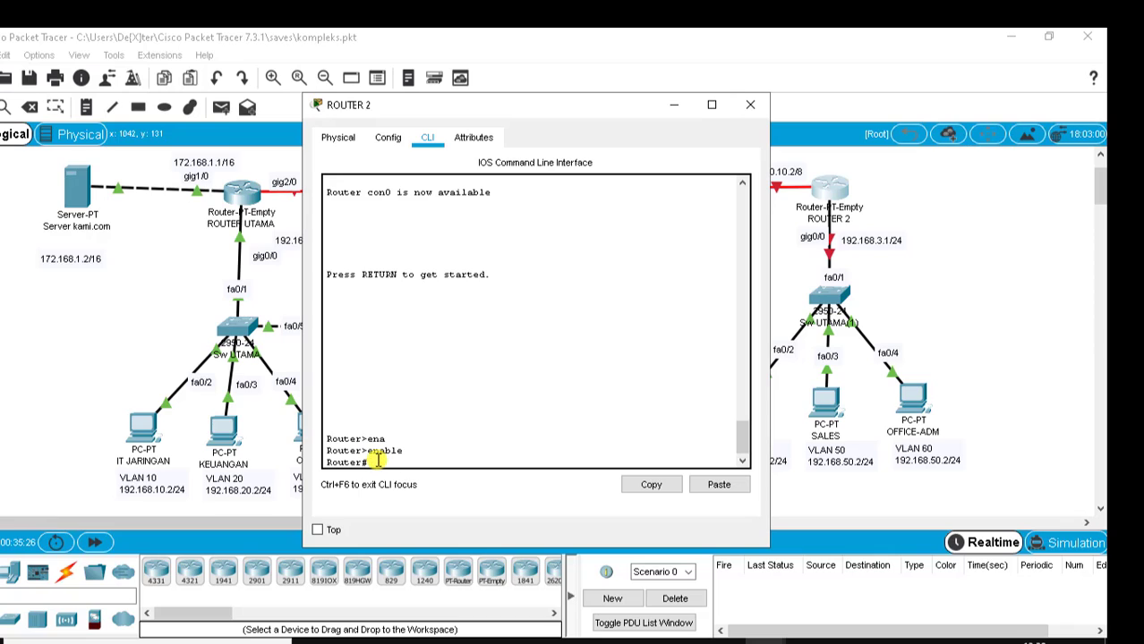
type("conf")
key("Tab")
type("ter")
key("Tab")
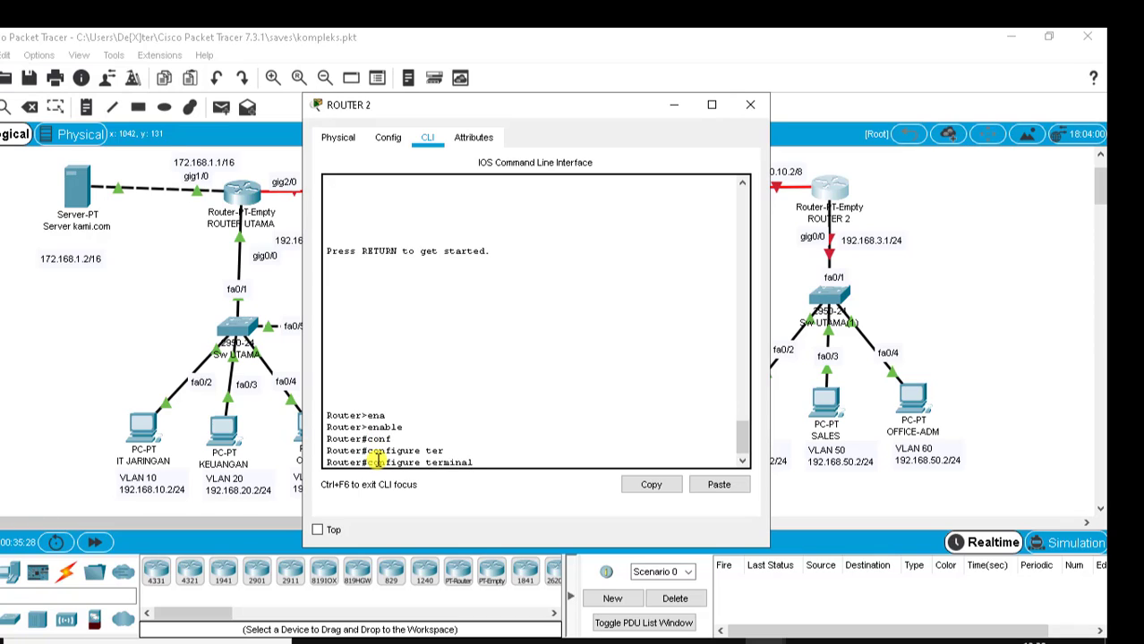
key("Return")
Create the subinterface gigabitEthernet 0/0.40 on ROUTER 2 and enter its configuration.
type("inter")
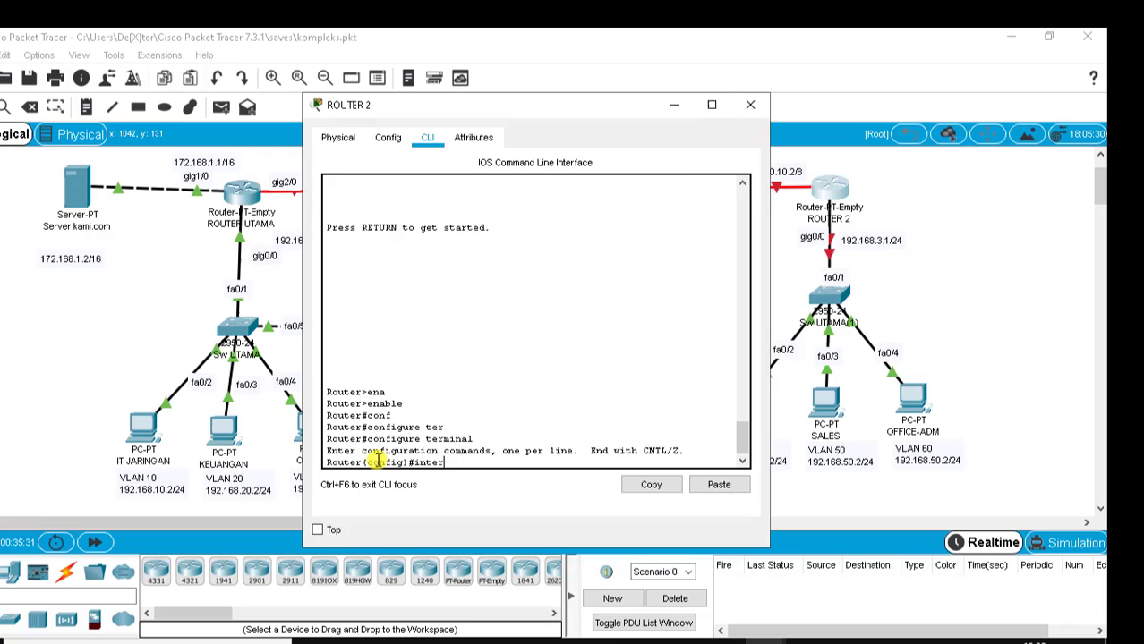
key("Tab")
type("gia")
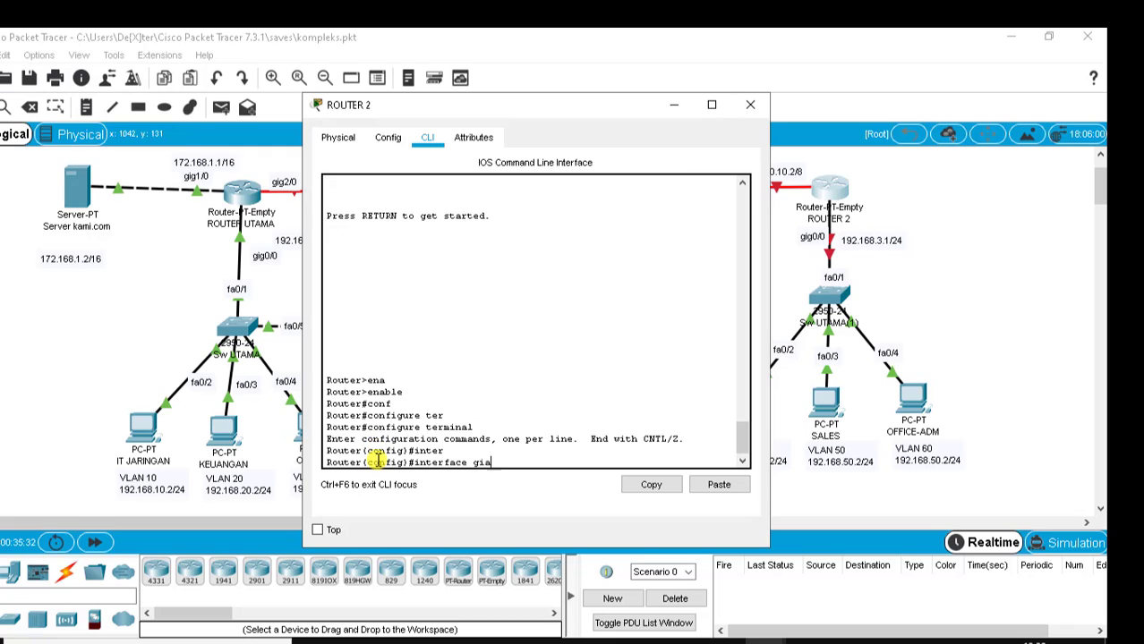
key("Tab")
key("BackSpace")
type("ga")
key("Tab")
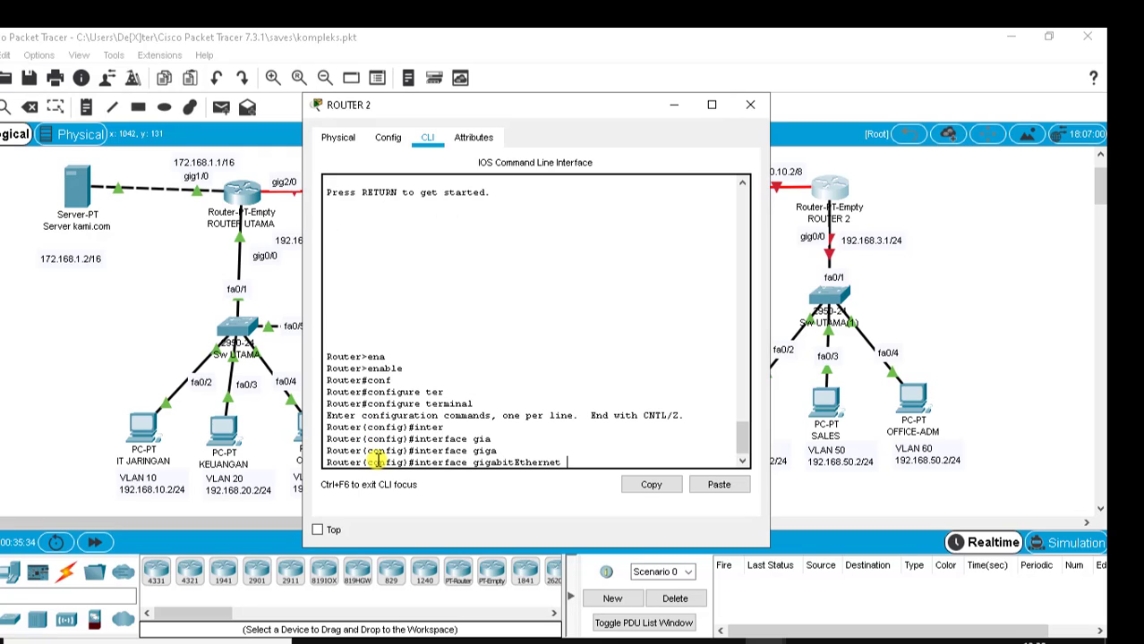
type("0/0.10")
key("BackSpace")
key("BackSpace")
type("40")
key("Return")
Set the encapsulation of subinterface gigabitEthernet 0/0.40 to dot1Q with VLAN 40.
type("er(config-subif)#e")
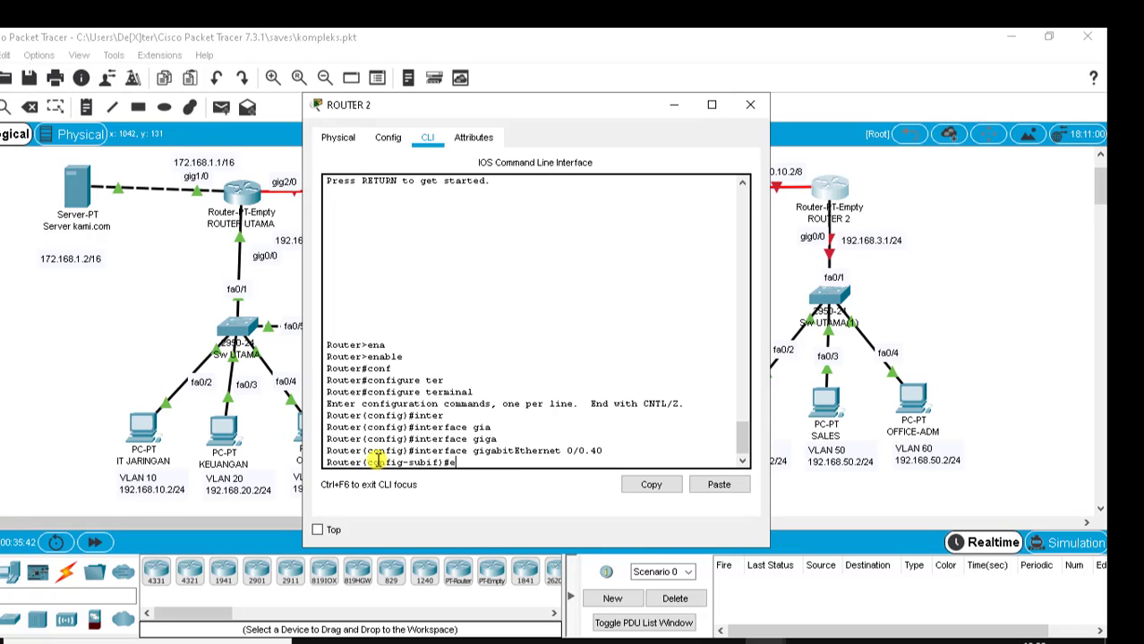
type("nca")
key("Tab")
type("dot")
key("Tab")
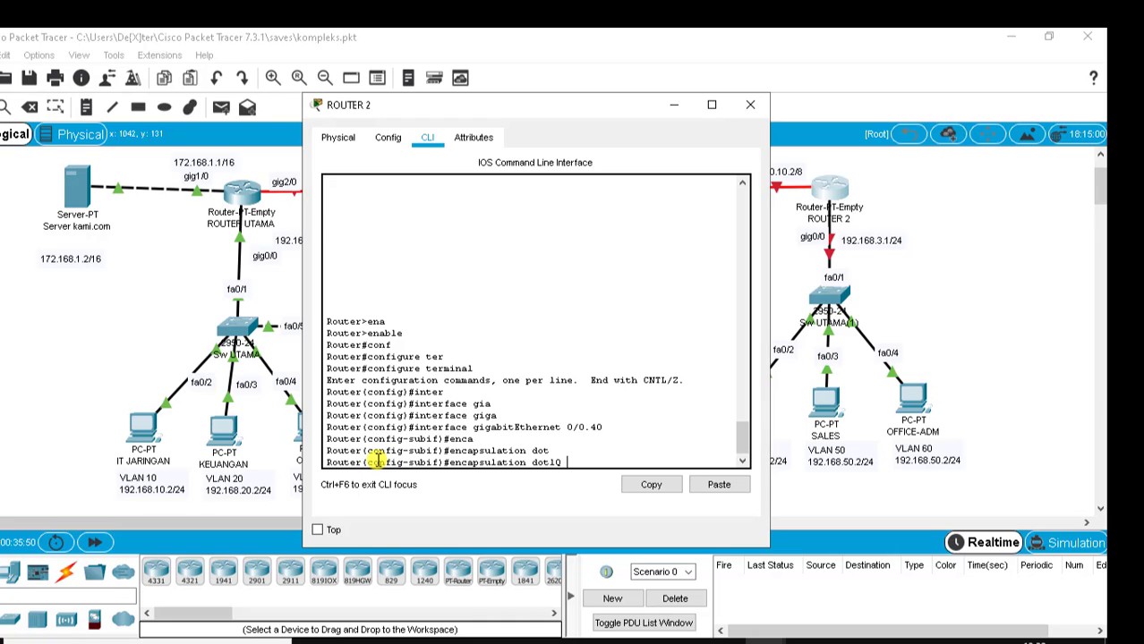
type("40")
key("Return")
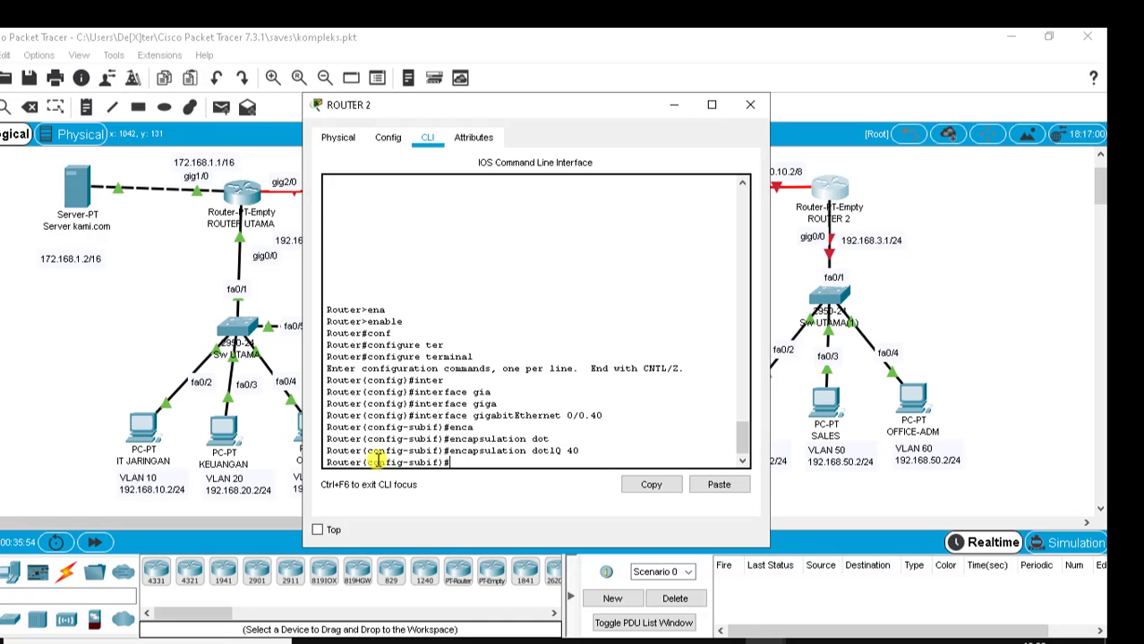
Assign IP address 192.168.40.1 with mask 255.255.255.0 to subinterface gigabitEthernet 0/0.40 and exit its configuration.
type("ip ada")
key("Tab")
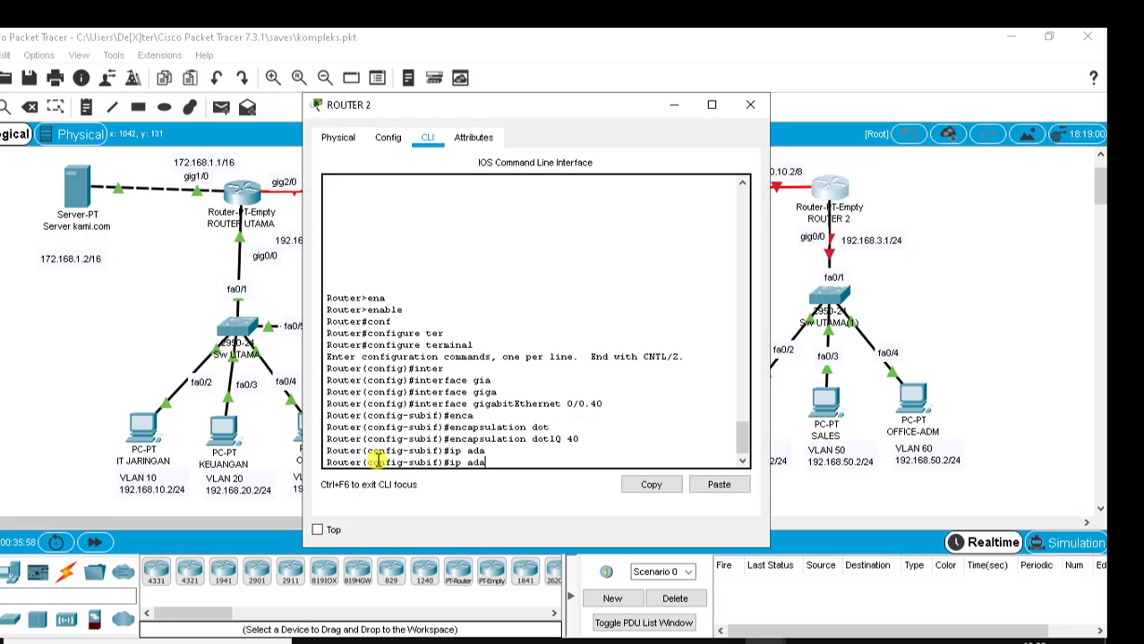
key("Tab")
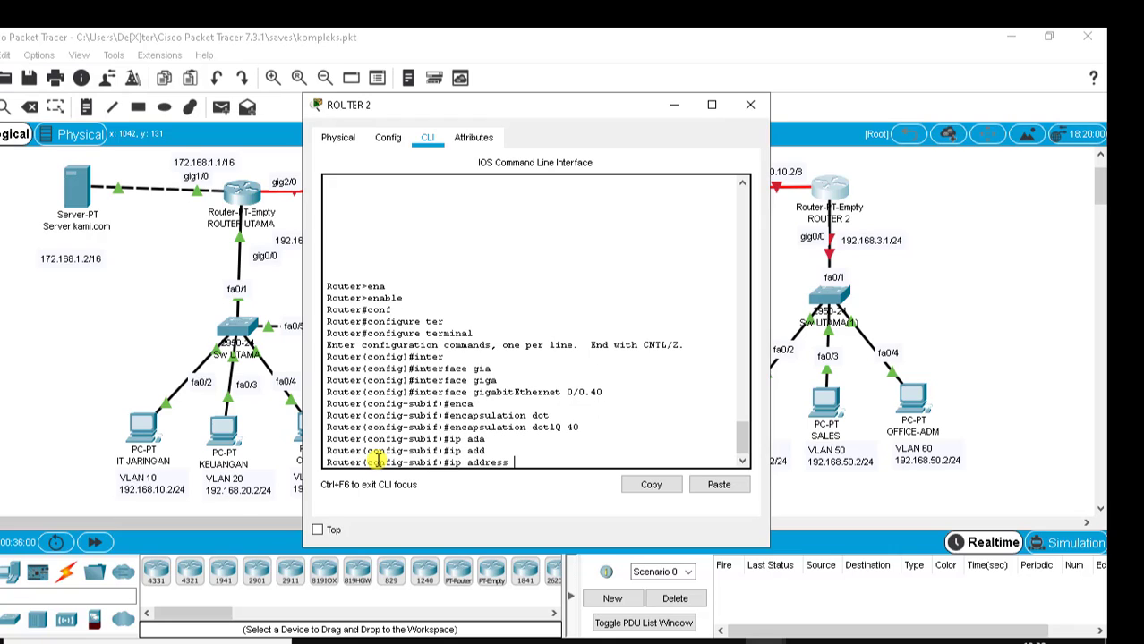
type("192.168")
type(".40.")
type("1")
type("1")
type("  255.255.255.")
type("0")
key("Return")
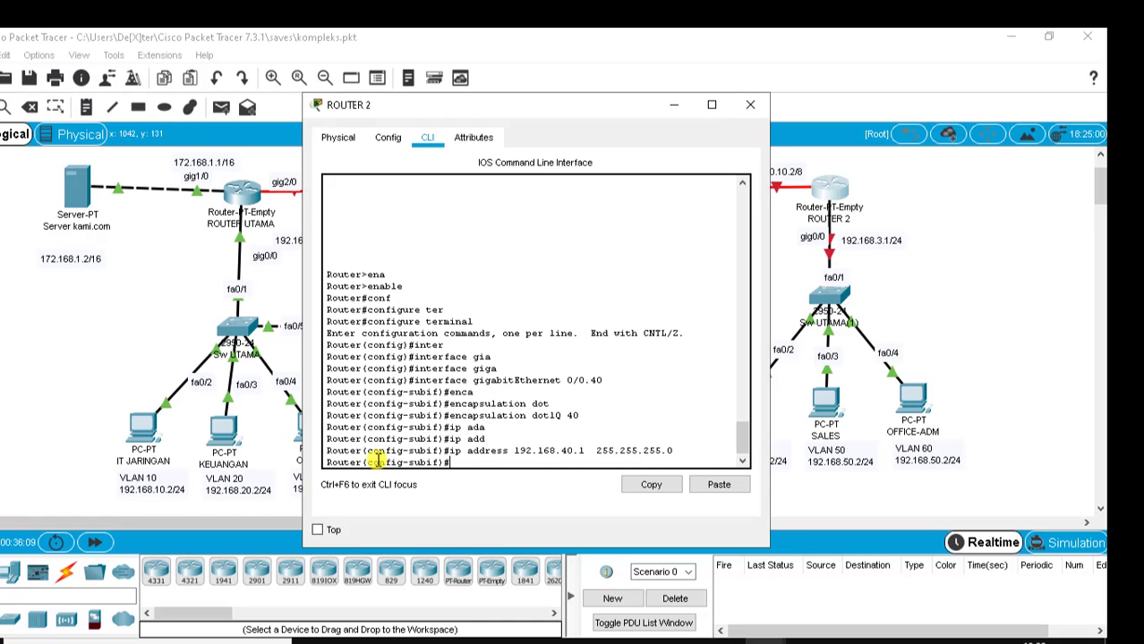
type("ex")
key("Return")
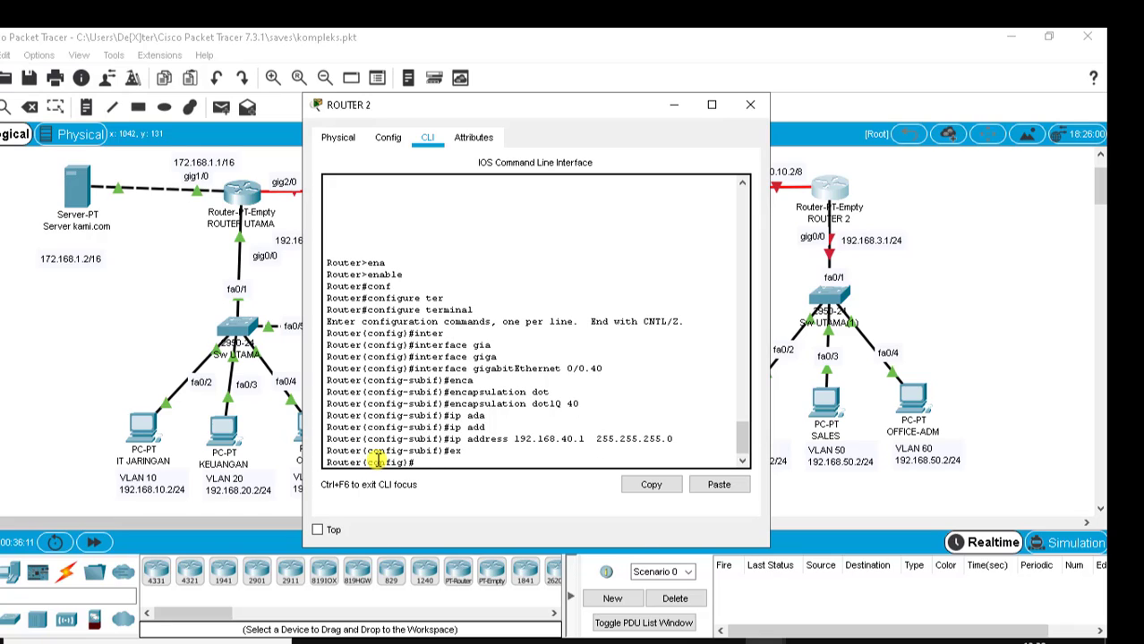
Try to enter the VLAN 50 subinterface configuration as interface gigabitEthernet 0.0/50.
type("inter")
key("Tab")
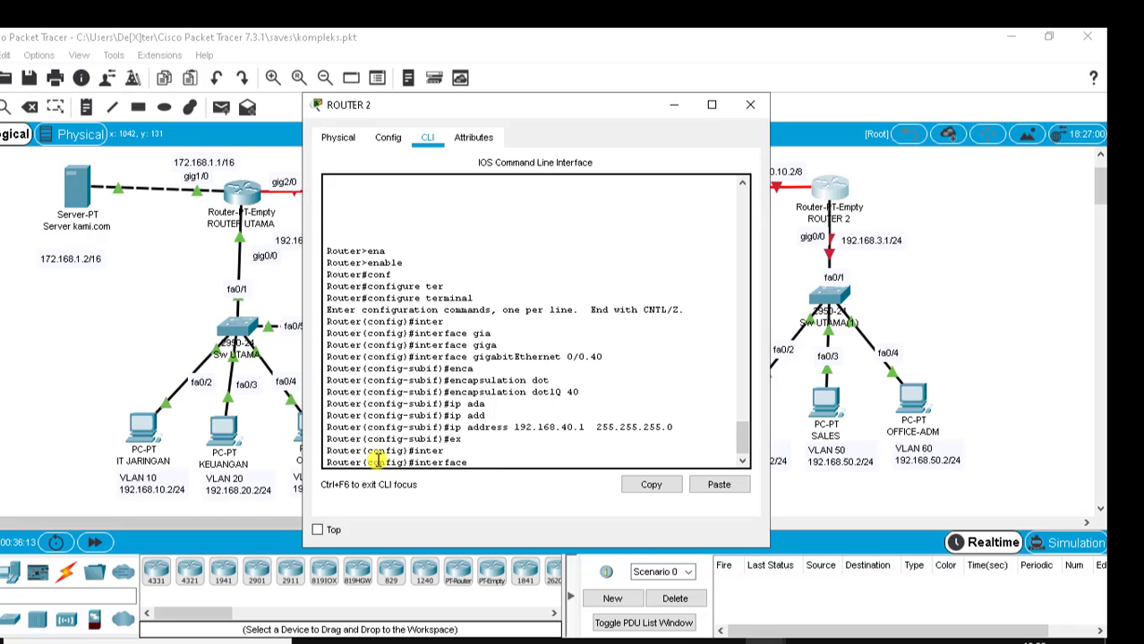
type("fa")
key("BackSpace")
type("gia")
key("Tab")
key("BackSpace")
type("ga")
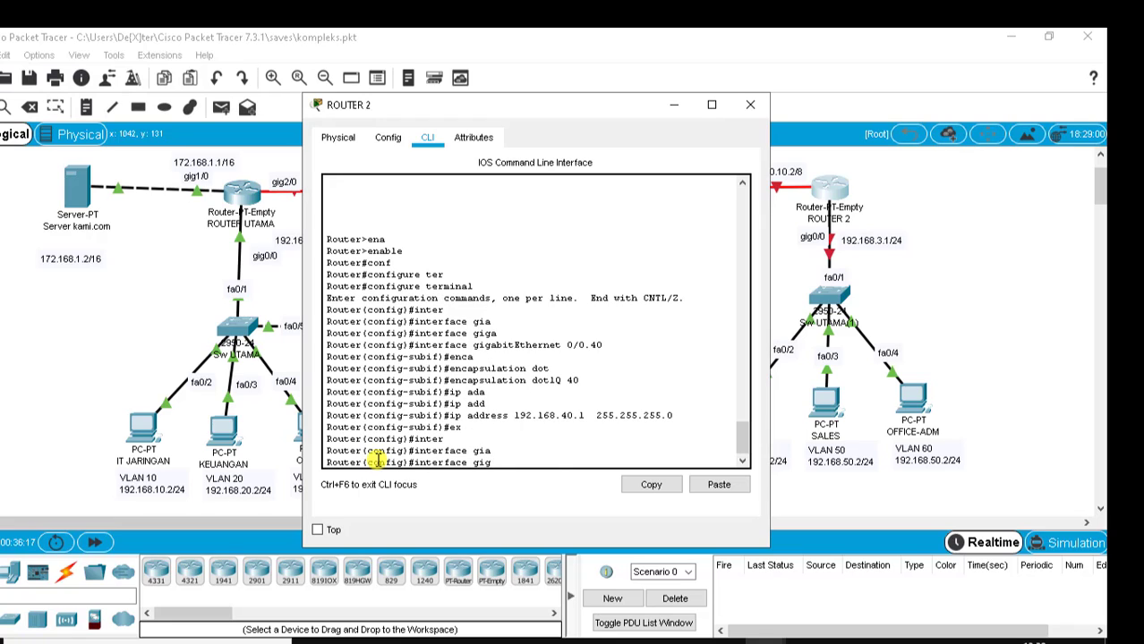
key("Tab")
type("0")
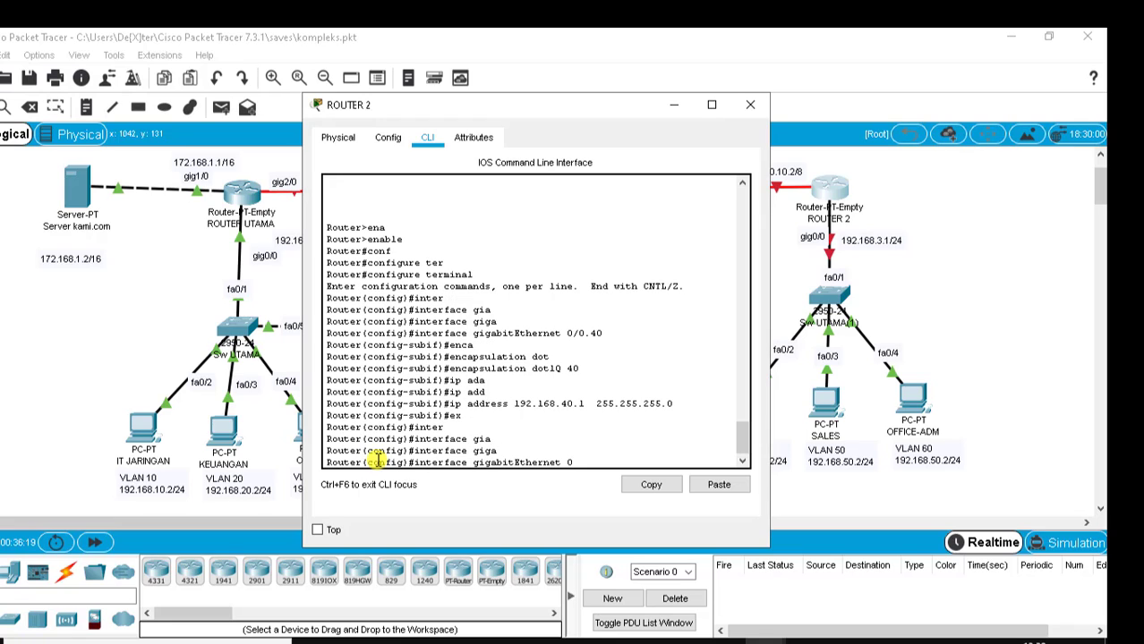
type(".0/50")
key("Return")
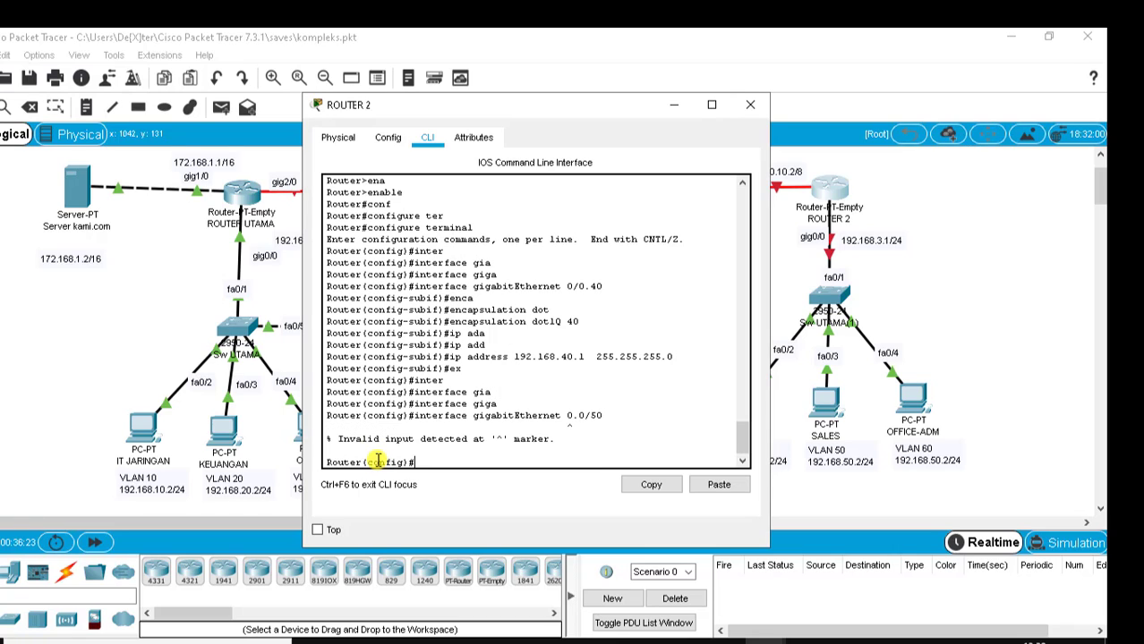
Recall the previous interface command, correct it to gigabitEthernet 0/0.50 and run it to create the subinterface.
key("BackSpace")
key("Up")
key("Left")
key("Left")
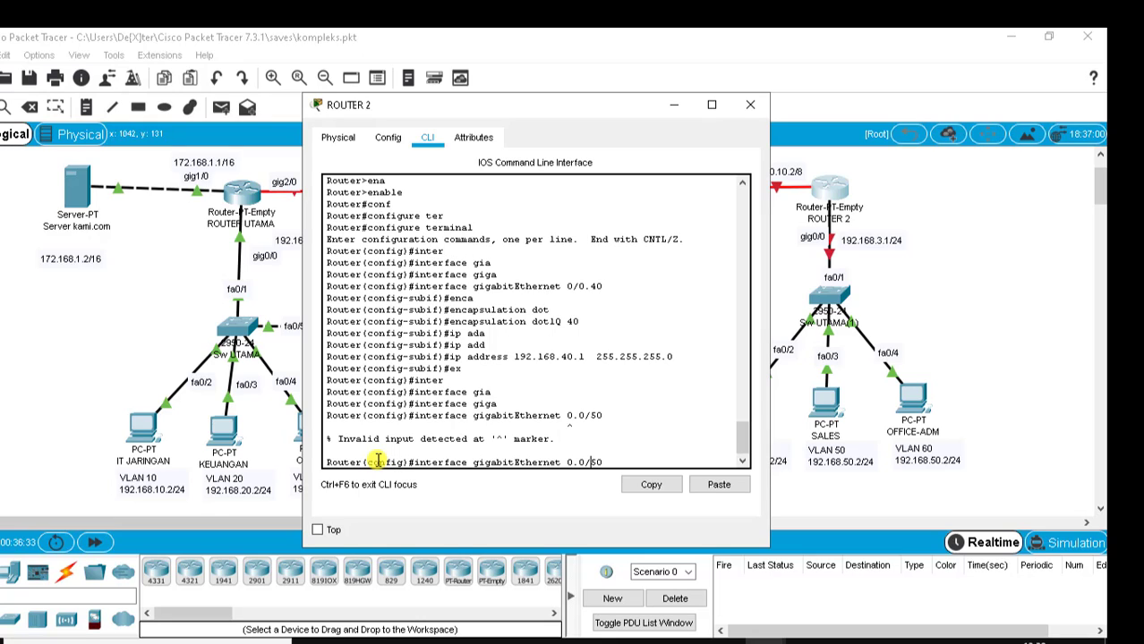
key("BackSpace")
key("BackSpace")
key("BackSpace")
type("/0.")
key("Return")
Set the encapsulation of subinterface gigabitEthernet 0/0.50 to dot1Q with VLAN 50.
type("enca")
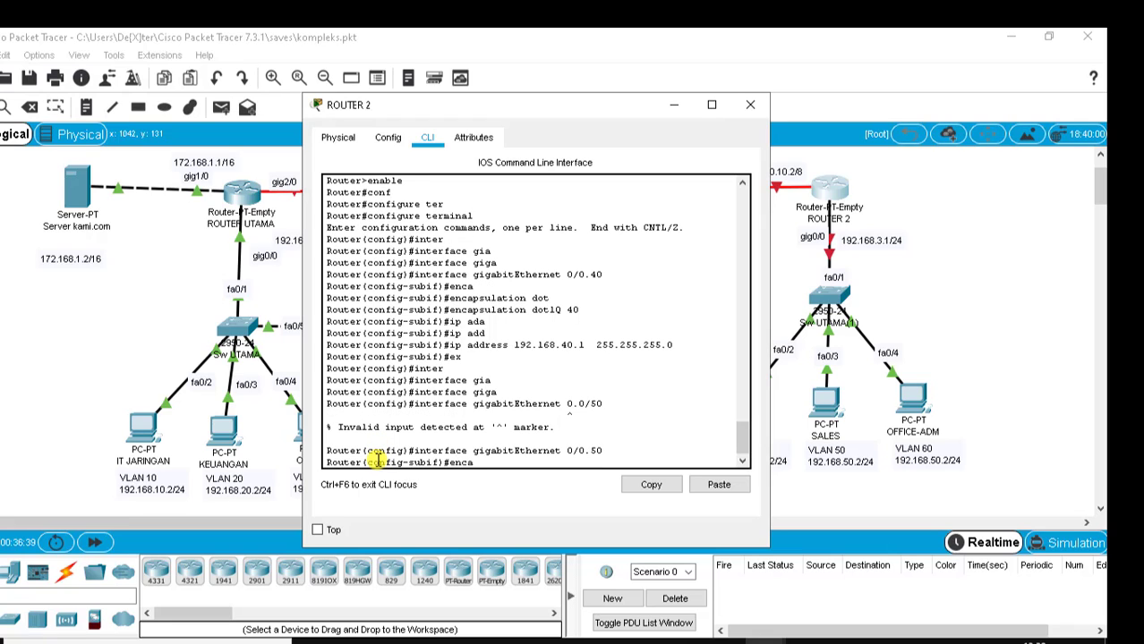
key("Tab")
type("dot")
key("Tab")
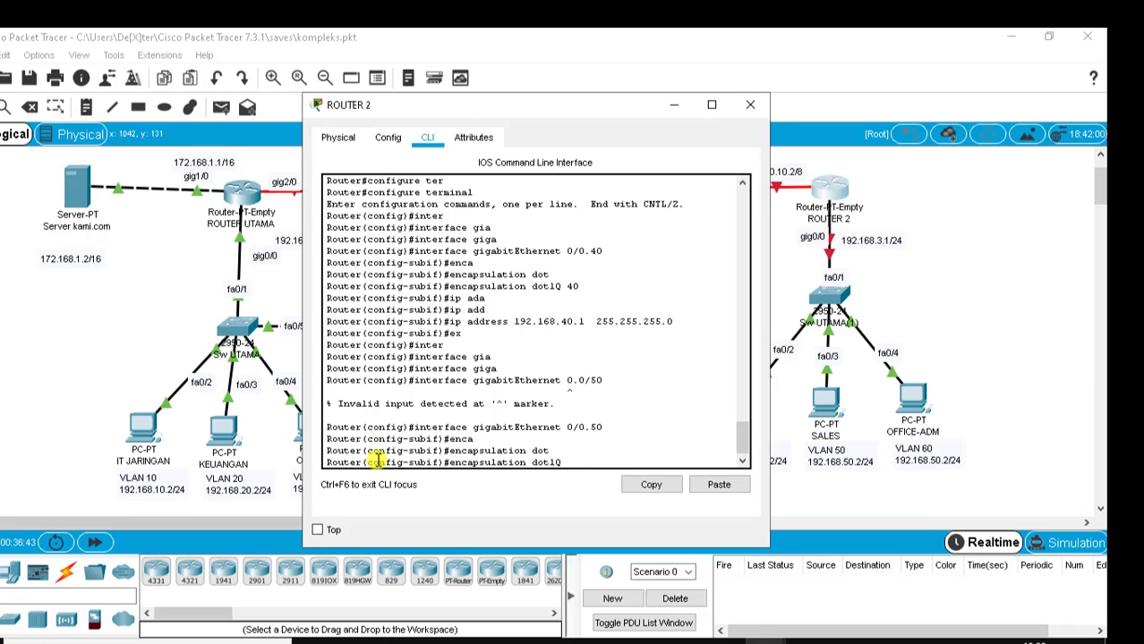
type("50")
key("Return")
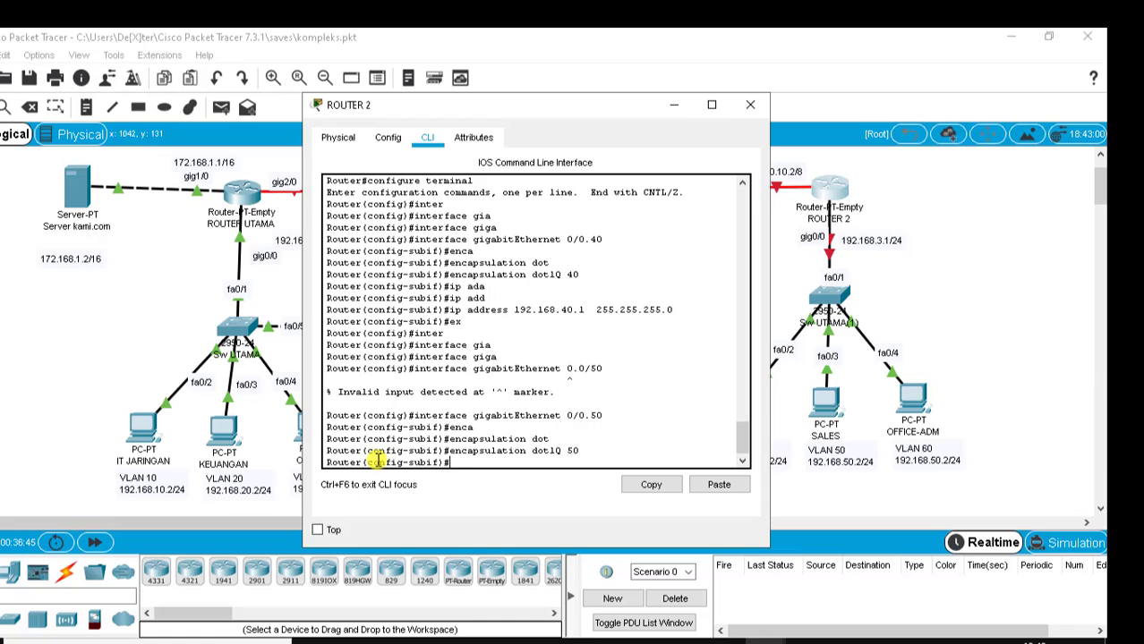
Assign IP address 192.168.50.1 with mask 255.255.255.0 to subinterface gigabitEthernet 0/0.50 and exit its configuration.
type("ip add")
key("Tab")
type("1")
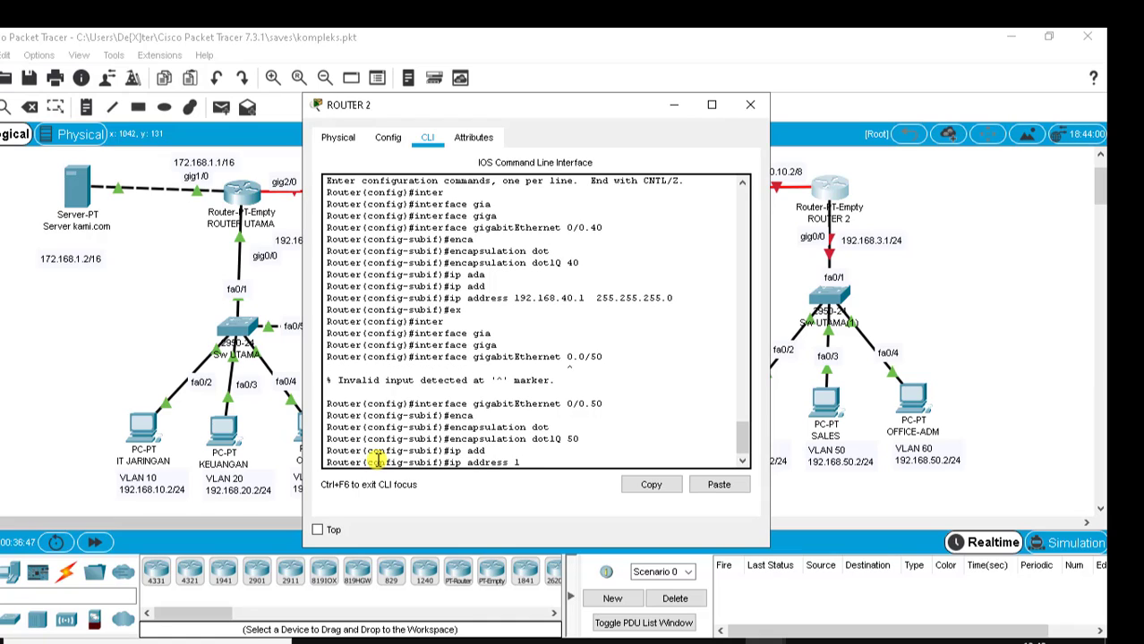
type("92168")
key("BackSpace")
key("BackSpace")
type(".168.50.1 255.255.255.")
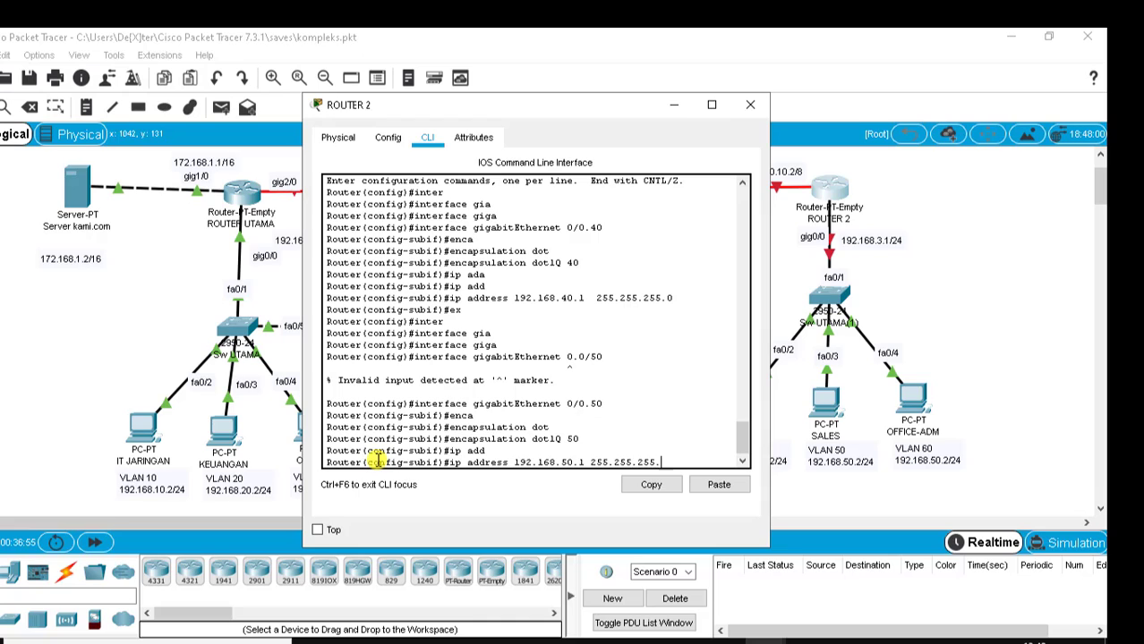
type("0")
key("Return")
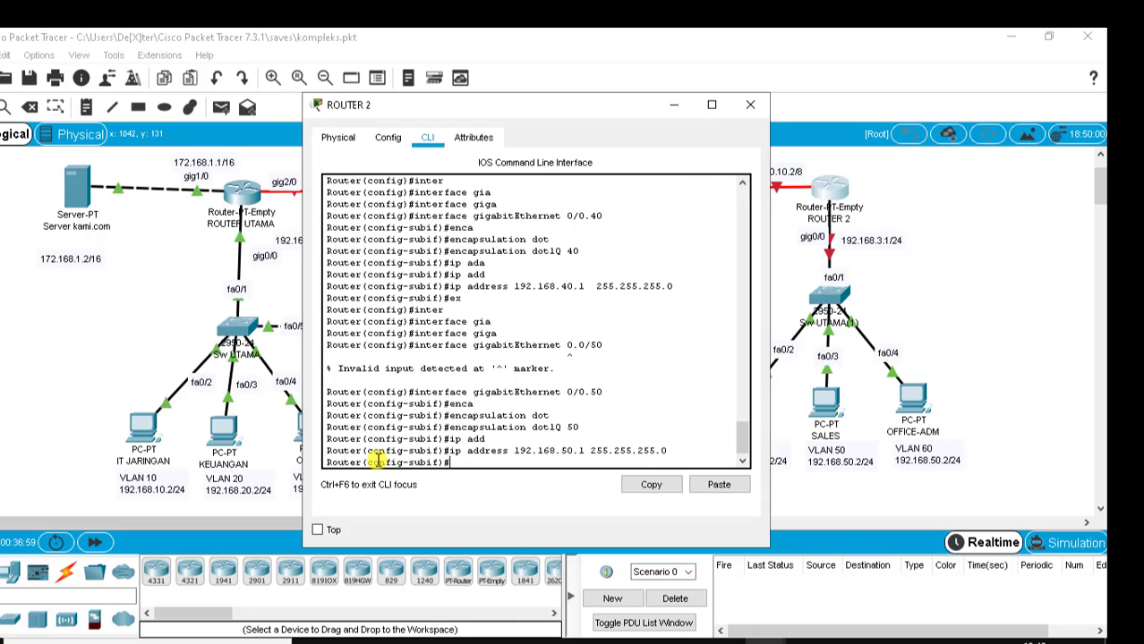
type("ex")
key("Return")
Create the subinterface gigabitEthernet 0/0.60 on ROUTER 2 and enter its configuration.
type("ig)#i")
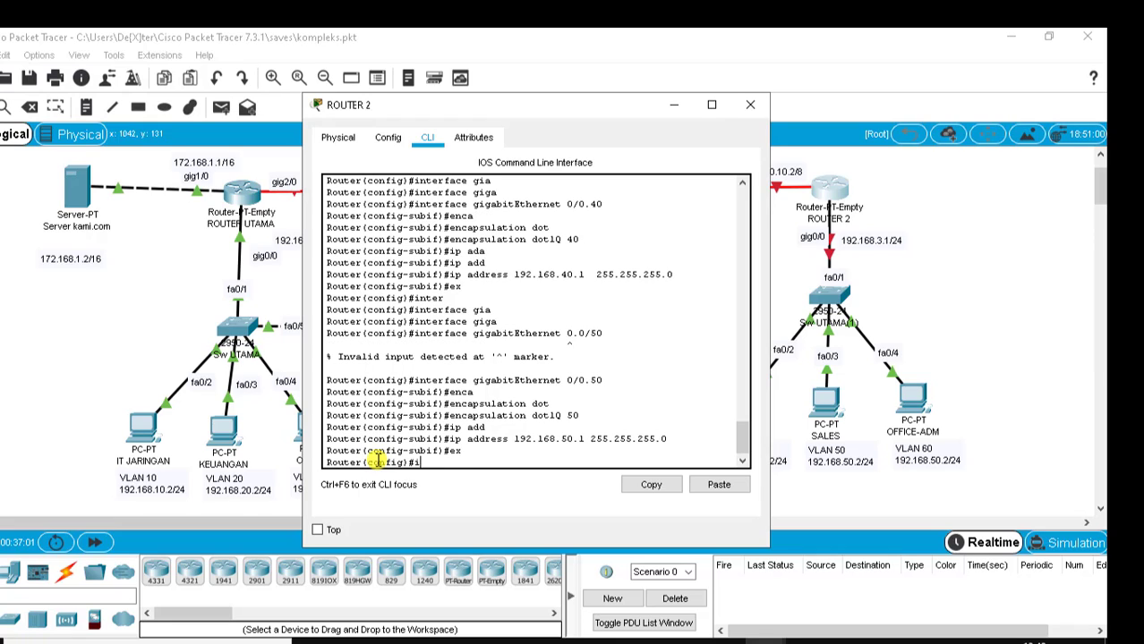
type("nte")
type("r")
key("Tab")
type("giga")
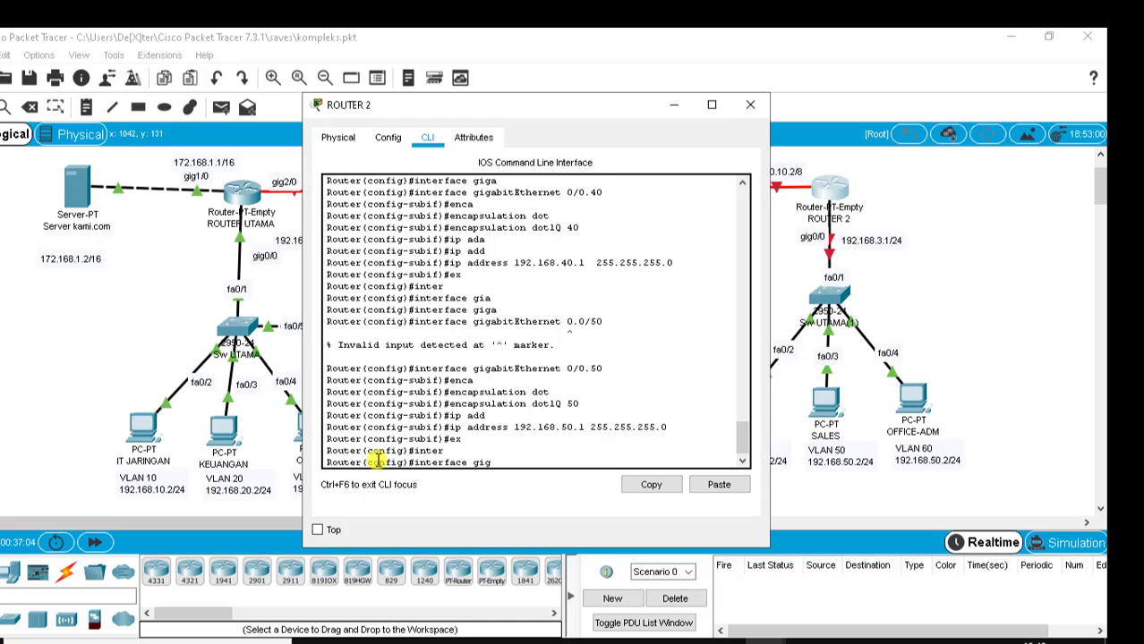
key("Tab")
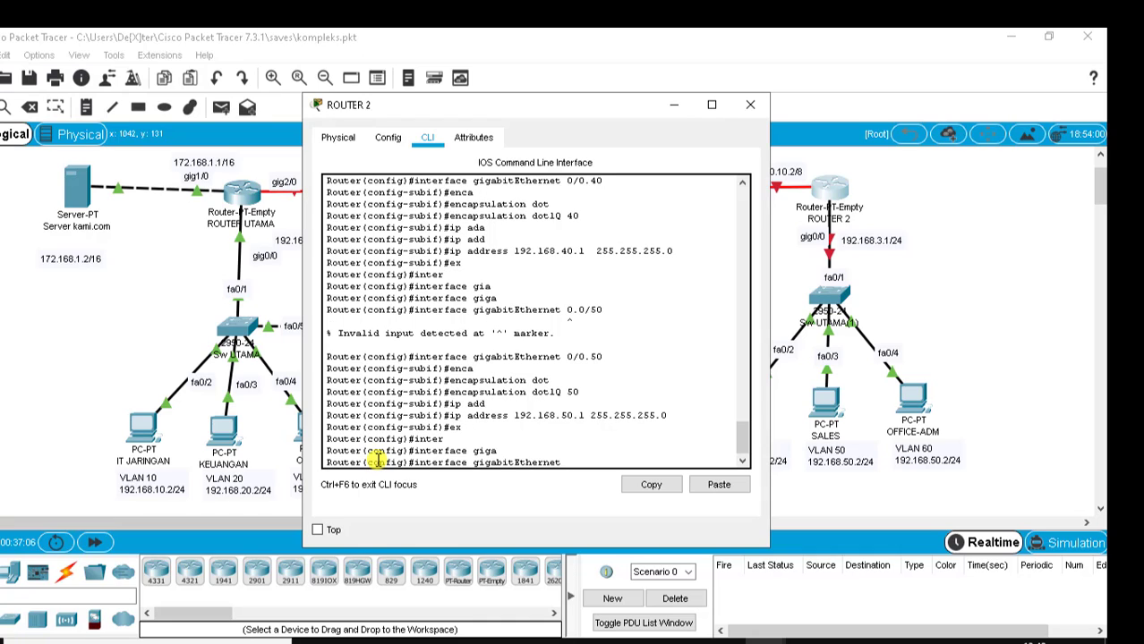
type("0/0")
key("BackSpace")
key("BackSpace")
type("0/0")
key("Left")
key("Left")
key("BackSpace")
type(".60")
key("Return")
Set the encapsulation of subinterface gigabitEthernet 0/0.60 to dot1Q with VLAN 60.
type("enca")
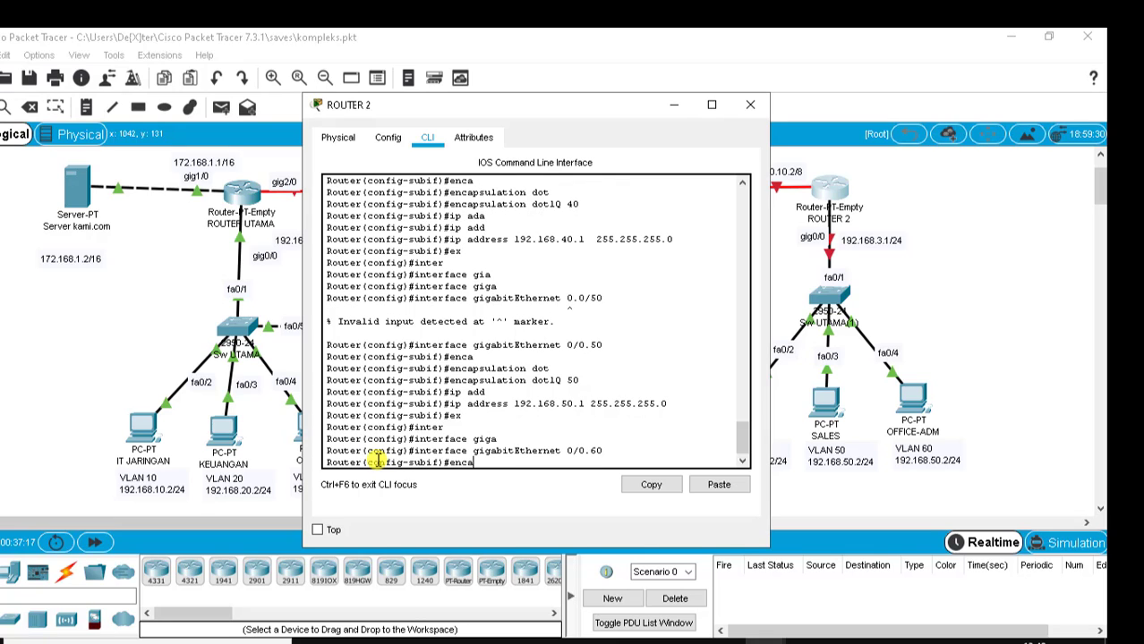
key("Tab")
type("do")
key("Tab")
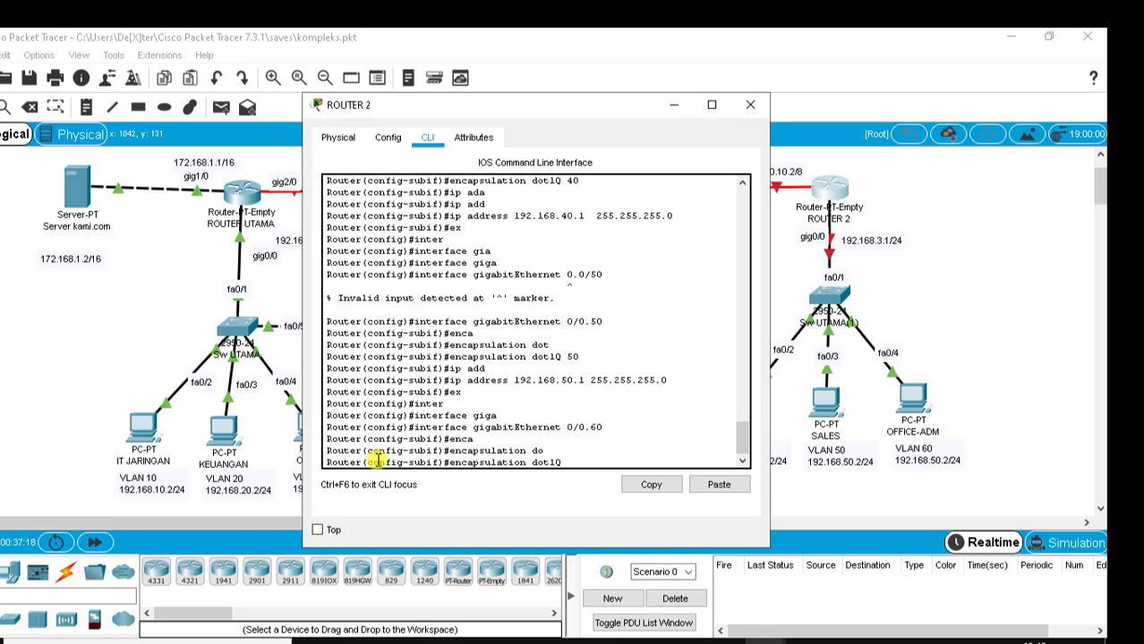
type("60")
key("Return")
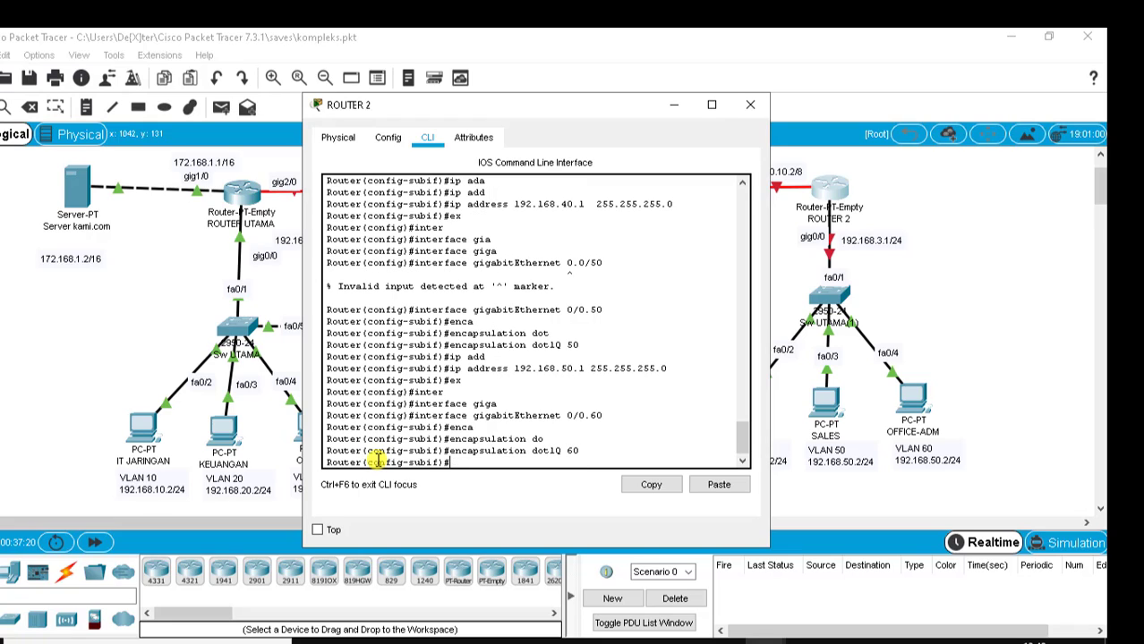
Assign IP address 192.168.60.1 with mask 255.255.255.0 to subinterface gigabitEthernet 0/0.60 and exit its configuration.
type("ip add")
key("Tab")
type("19")
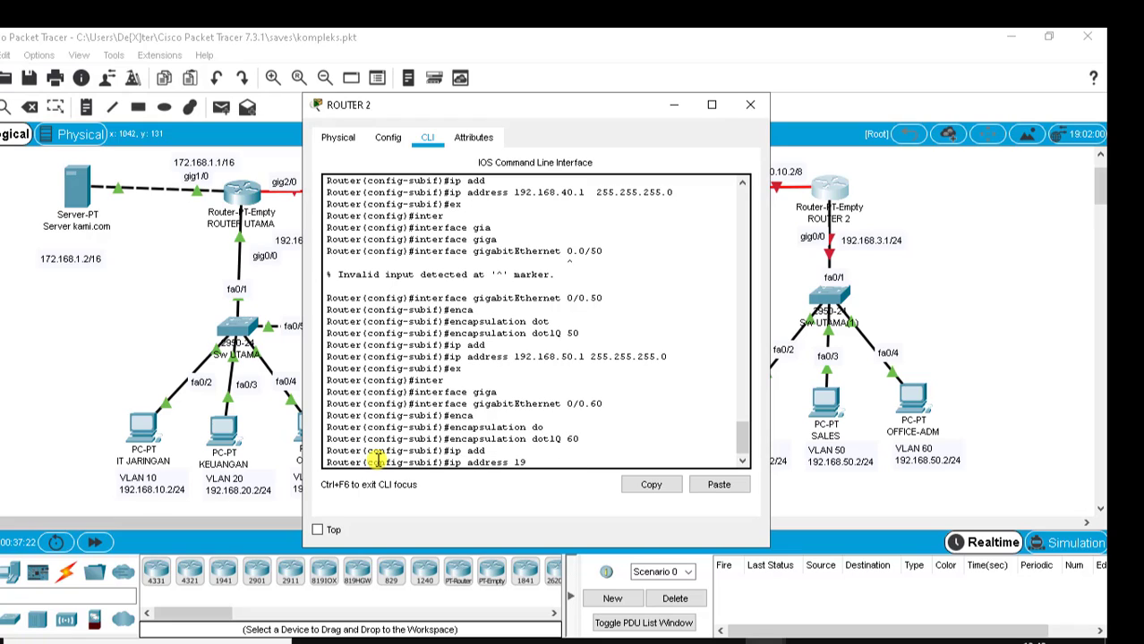
type("2.168.60.1 255.255.255.0")
key("Return")
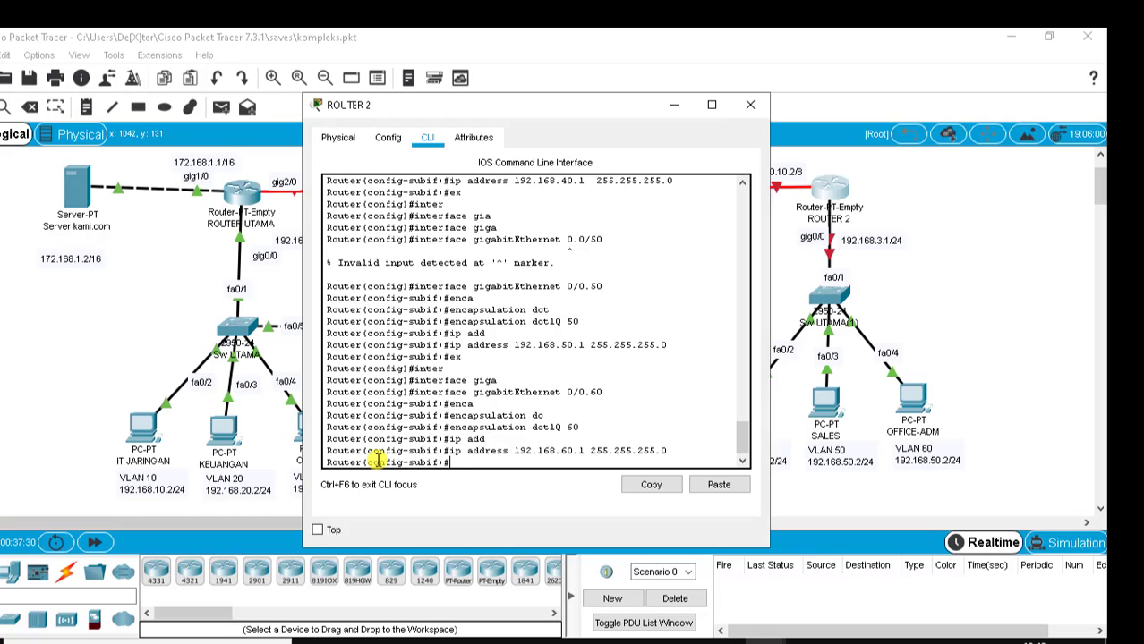
type("ex")
key("Return")
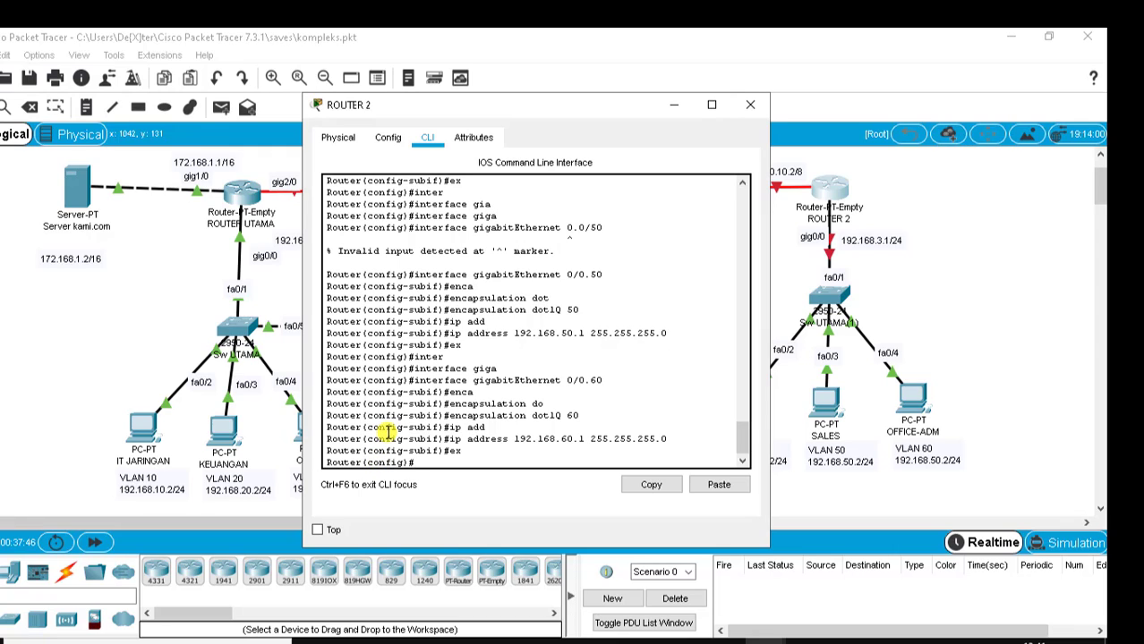
Create a DHCP pool named S.IT on ROUTER 2 and enter its configuration.
left_click_drag(536, 108, 478, 114)
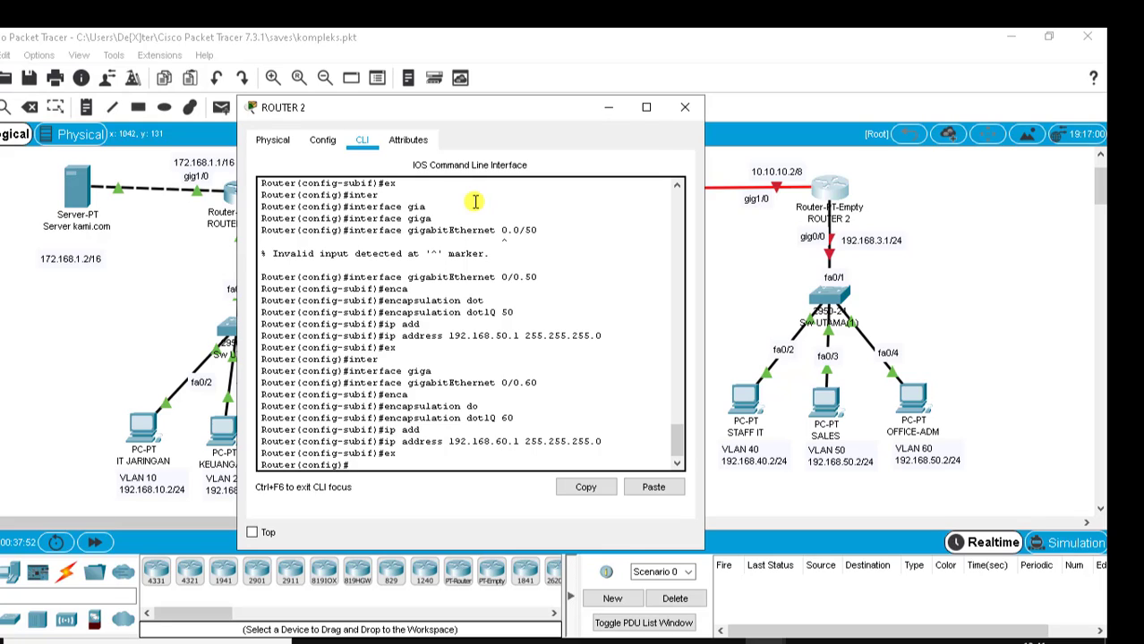
type("ip po")
key("Tab")
key("BackSpace")
key("BackSpace")
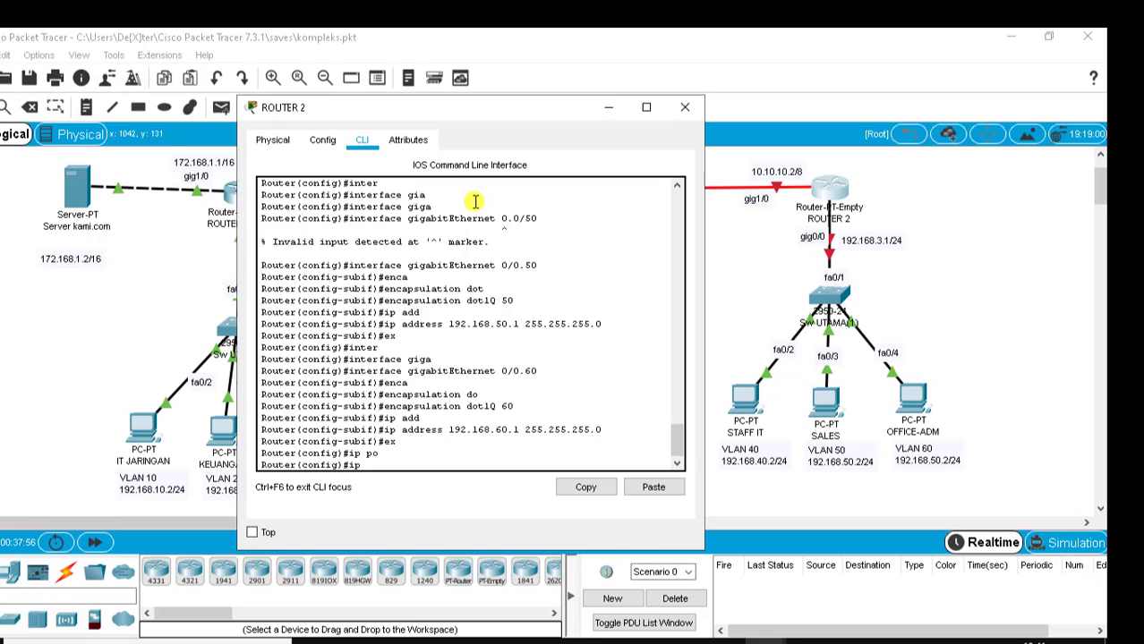
type("dhc")
key("Tab")
type("po")
key("Tab")
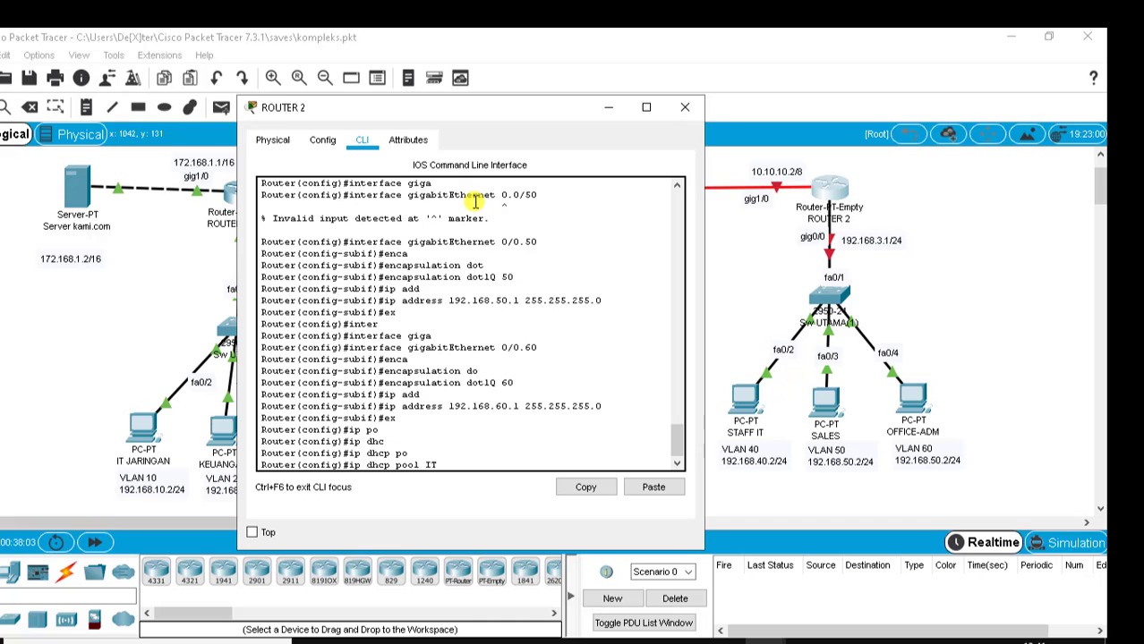
type("SIT.")
key("Return")
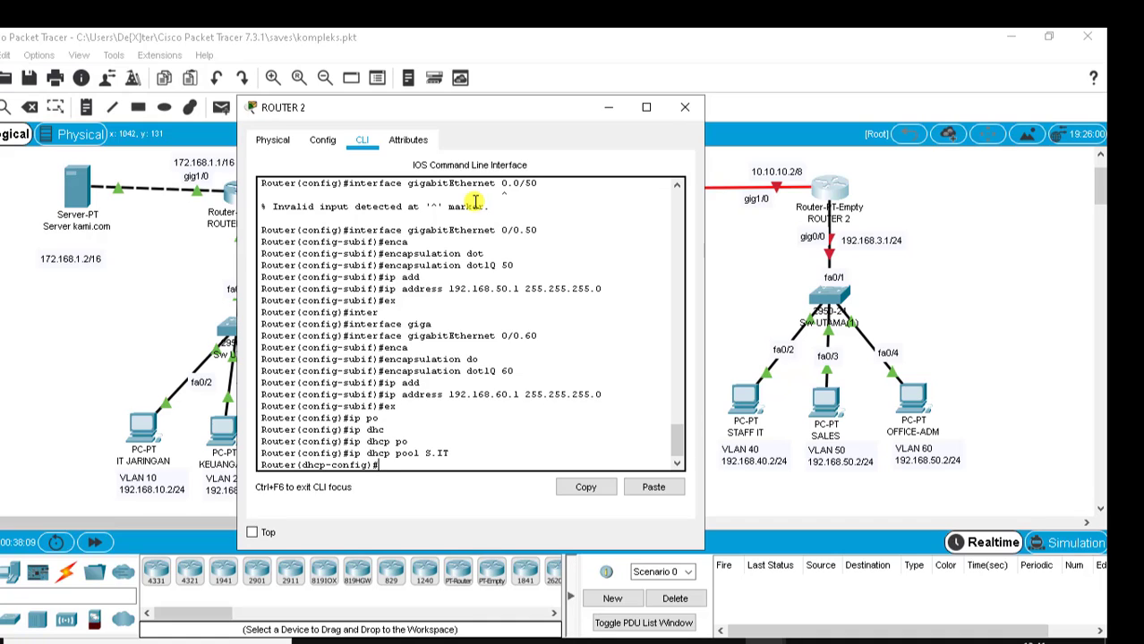
Set the network of DHCP pool S.IT to 192.168.40.0 with mask 255.255.255.0.
type("metw")
key("Tab")
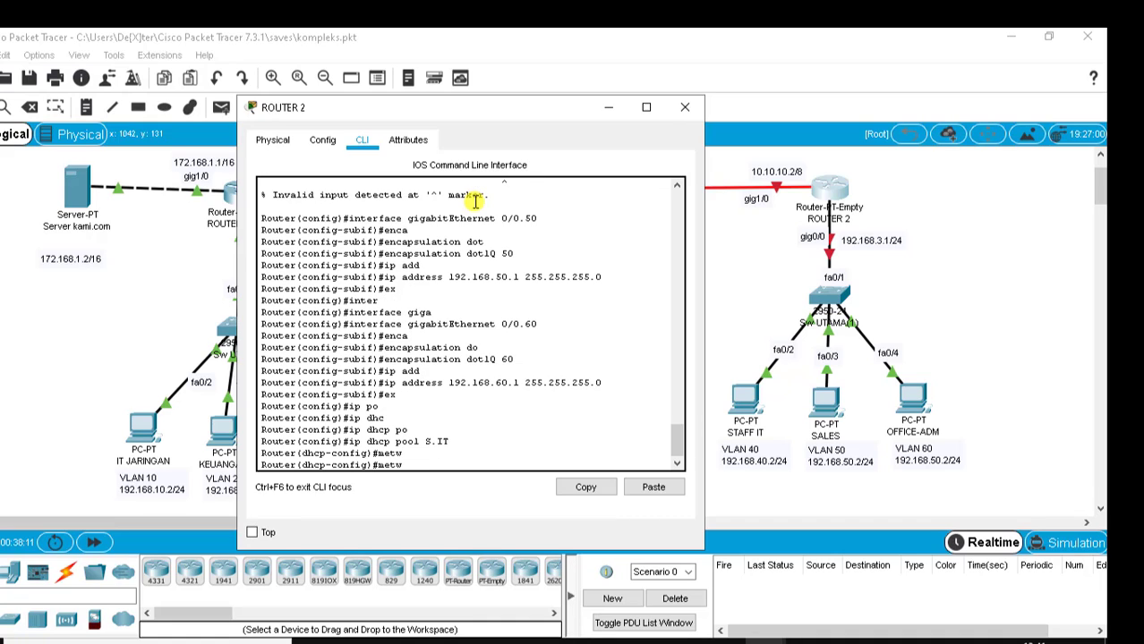
key("BackSpace")
key("BackSpace")
key("BackSpace")
key("BackSpace")
type("netw")
key("Tab")
type("192.")
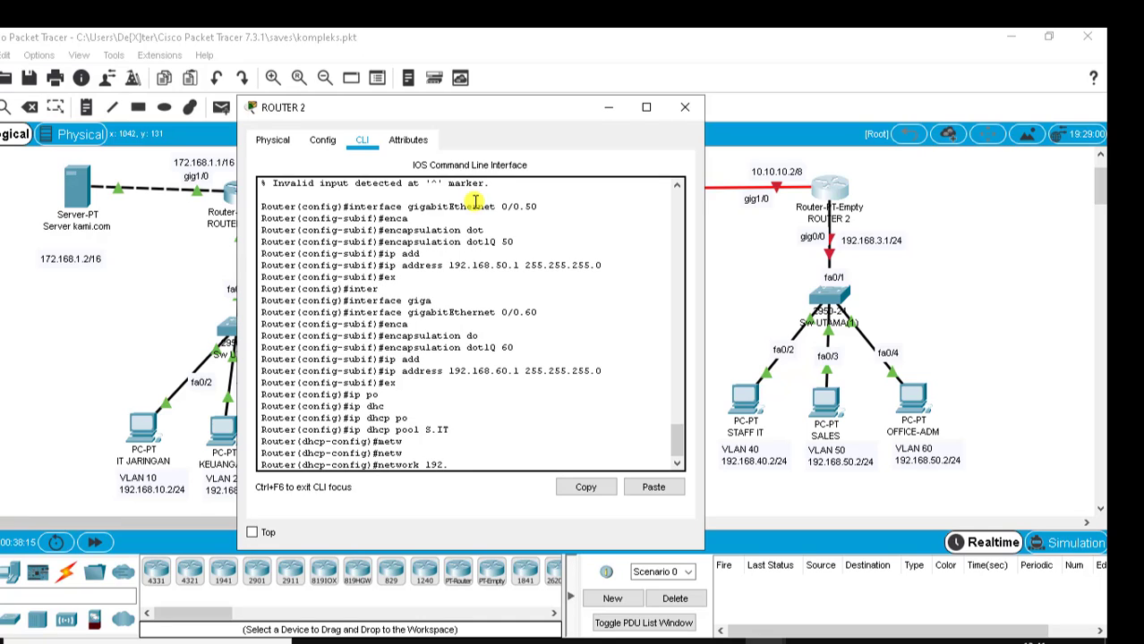
type("168.40.0 255.255.255")
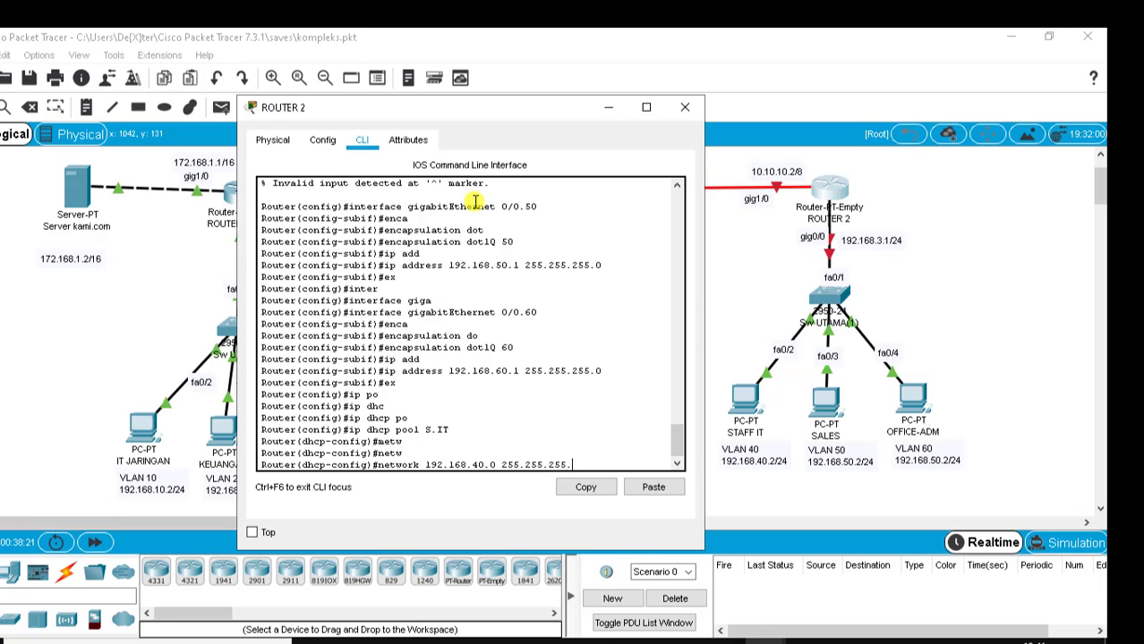
type(".0")
key("Return")
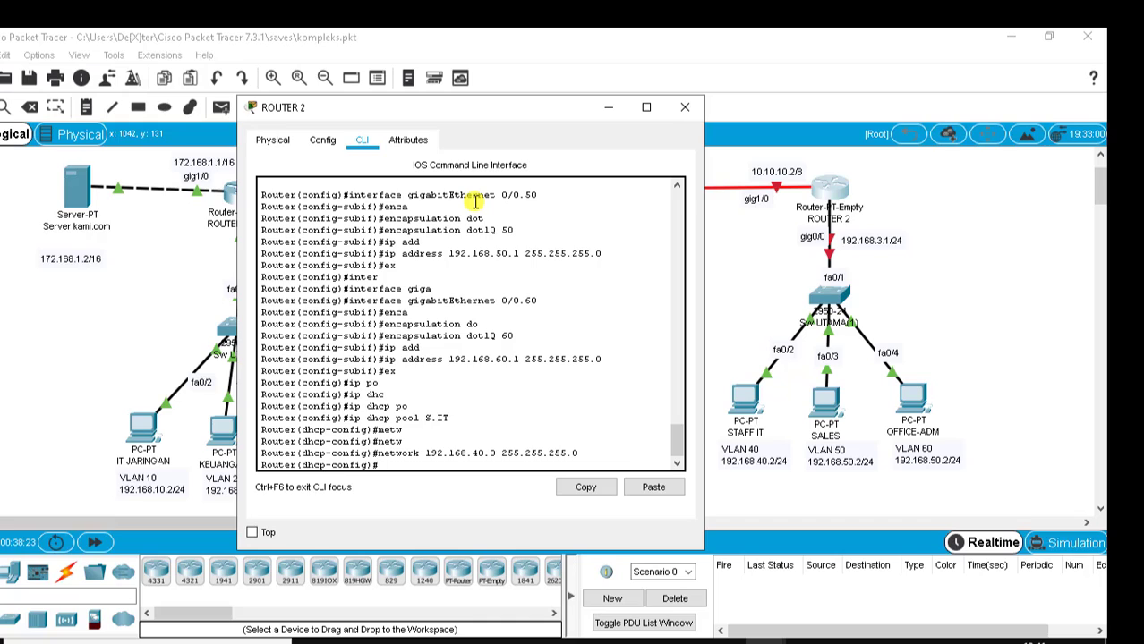
Set the DNS server of pool S.IT to 172.168.1.2 and its default router to 192.168.40.1.
type("dn")
key("Tab")
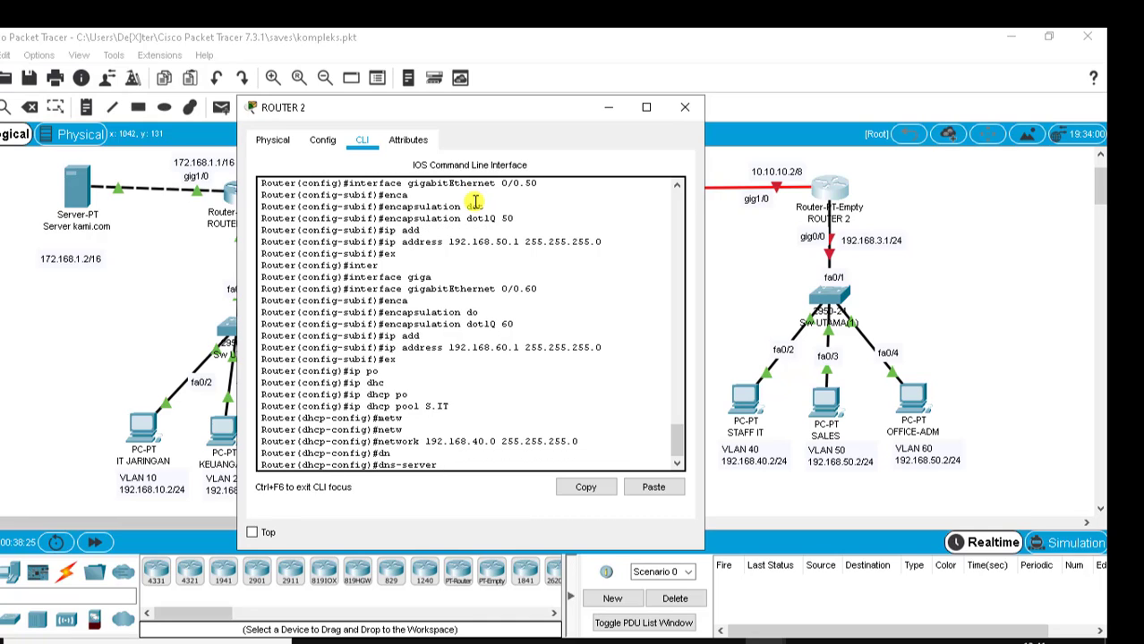
type("172.168.1.2")
key("Return")
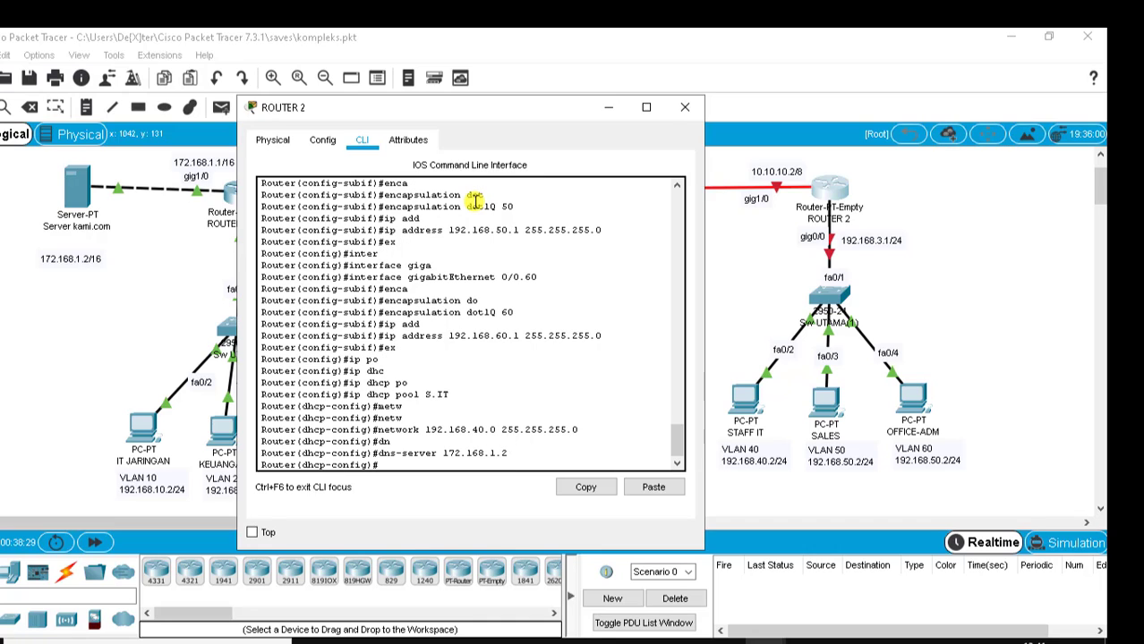
type("defa")
key("Tab")
type("1")
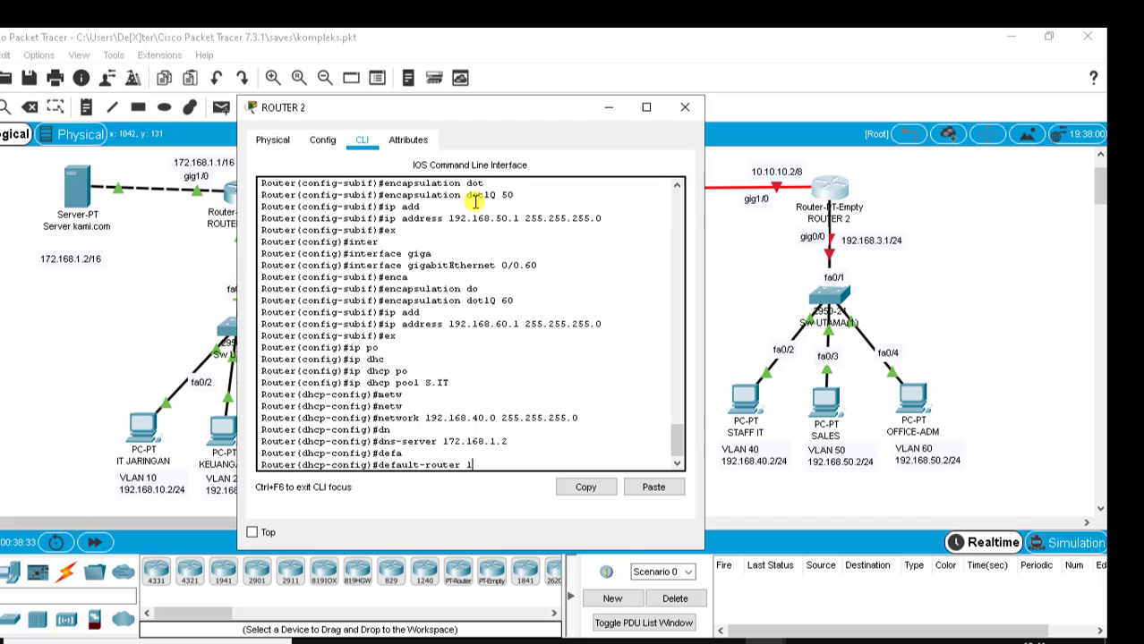
type("92.168.40.1")
key("Return")
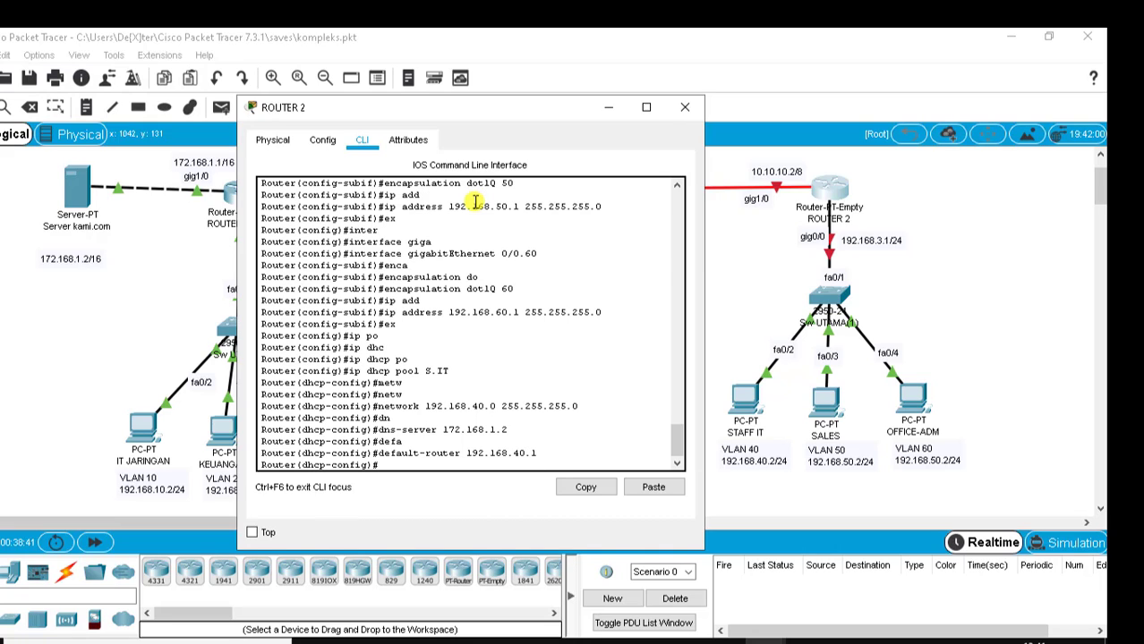
Exclude the gateway address 192.168.40.1 from DHCP assignment on ROUTER 2.
type("i")
type("p dhc")
key("Tab")
type("p")
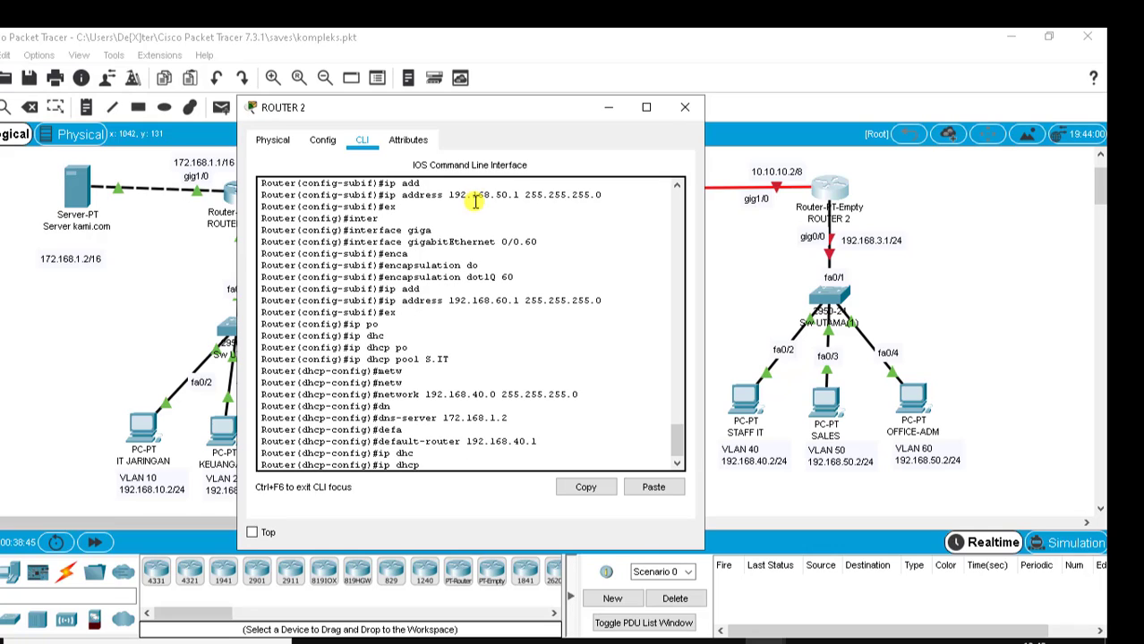
type(" exclude l")
type("92.168.40.1")
key("Return")
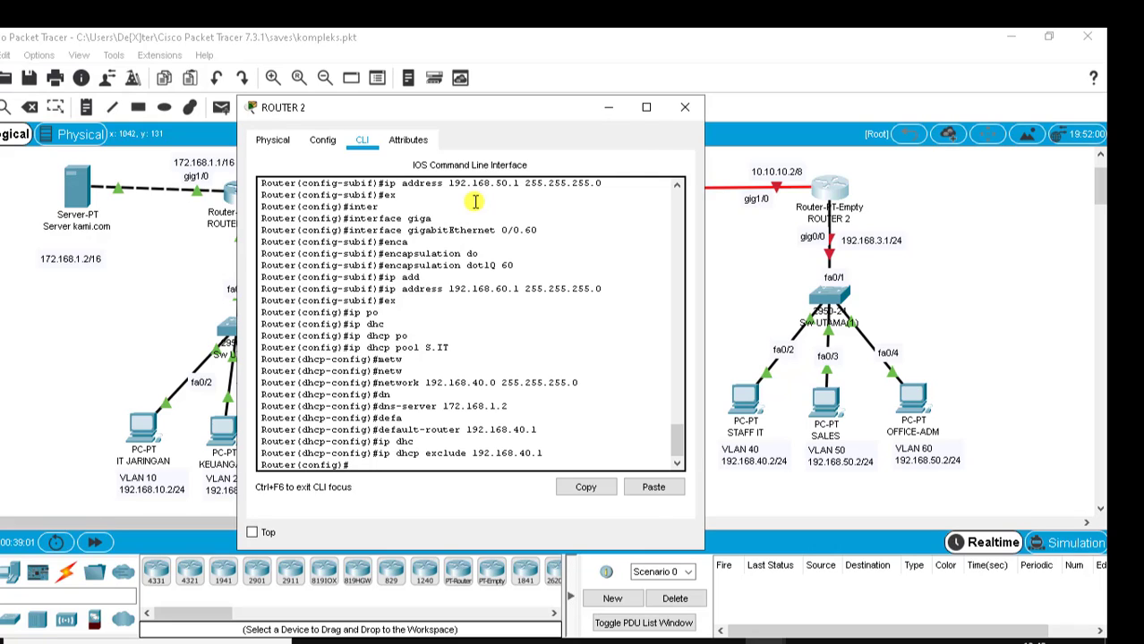
Create a DHCP pool named SALES on ROUTER 2 and enter its configuration.
type("ip dhc")
key("Tab")
type("po")
key("Tab")
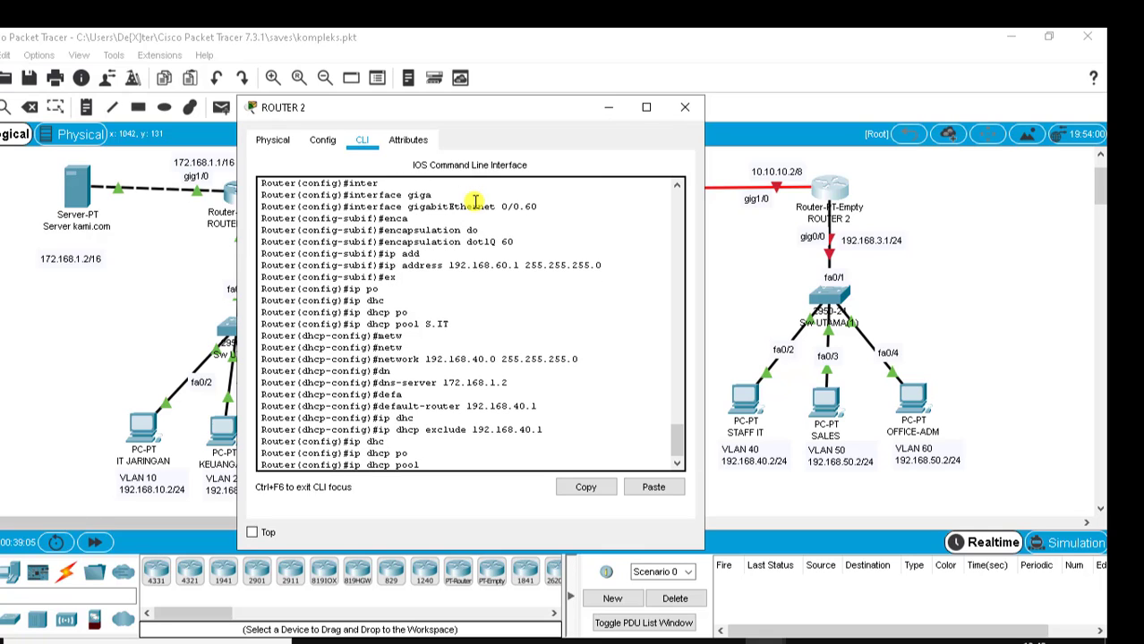
type("SALES")
key("Return")
Set the network of DHCP pool SALES to 192.168.50.0 with mask 255.255.255.0.
type("netw")
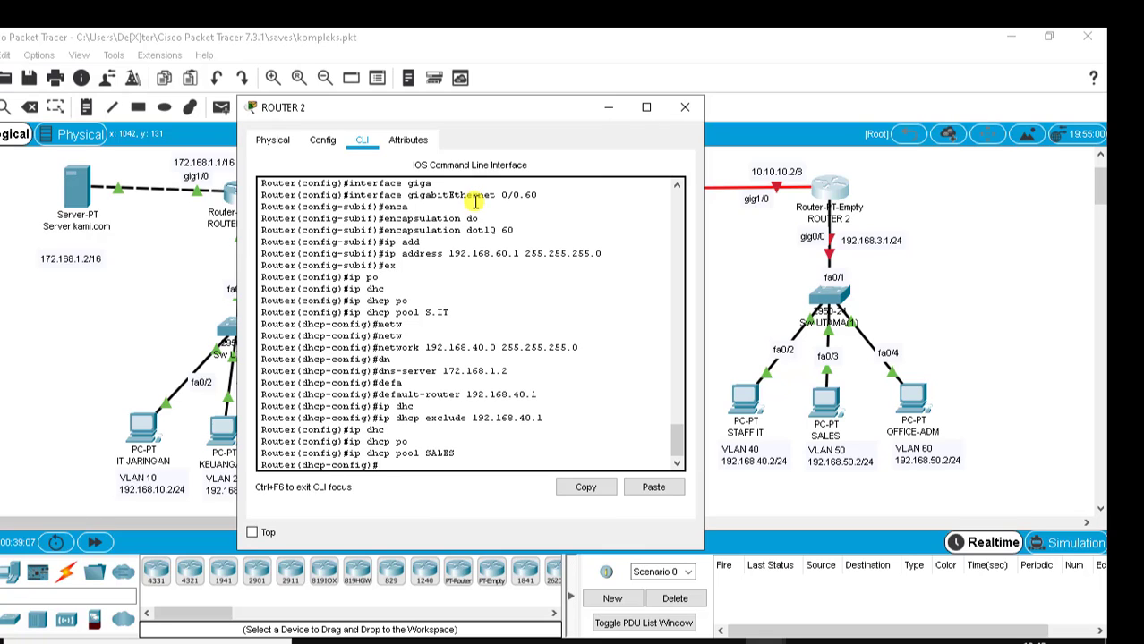
key("Tab")
type("192.")
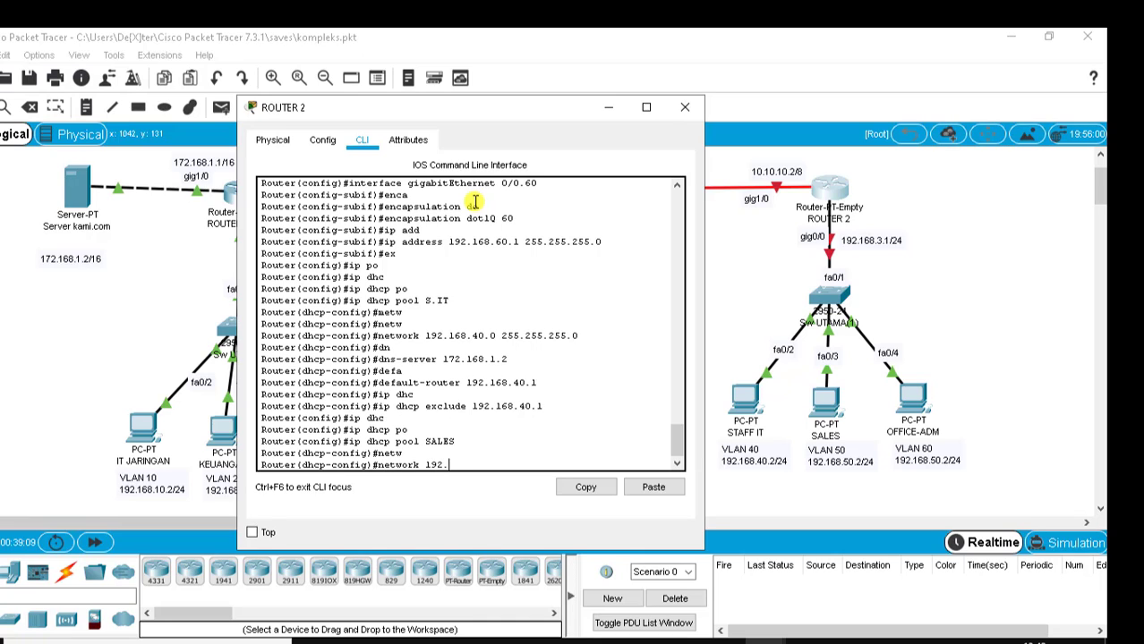
type("168.50.0 255.255.25")
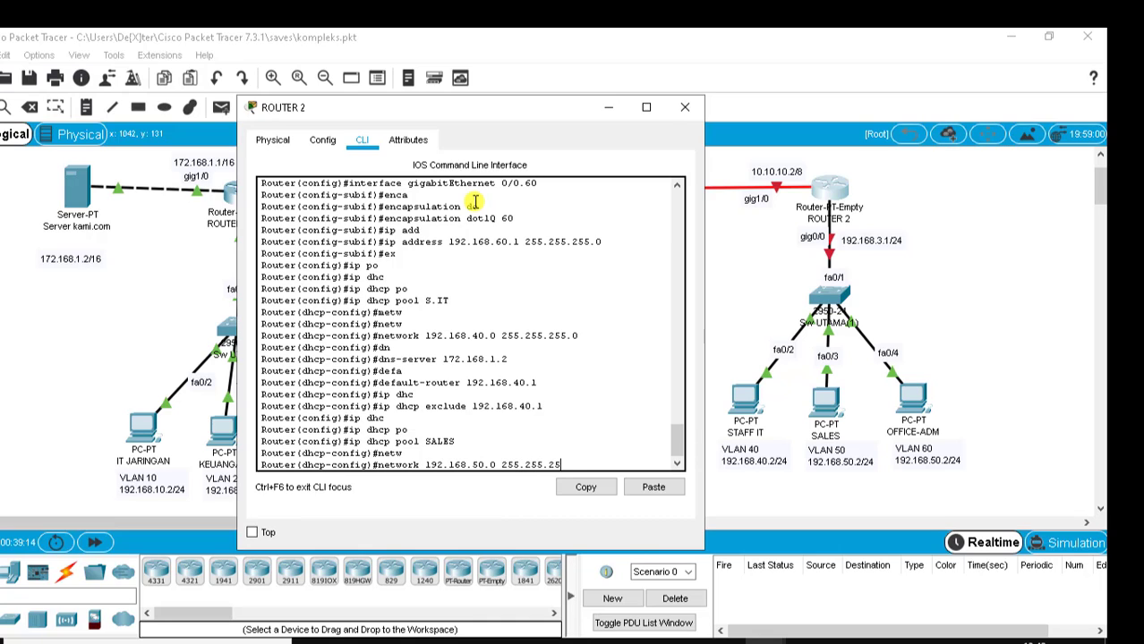
type("5.0")
key("Return")
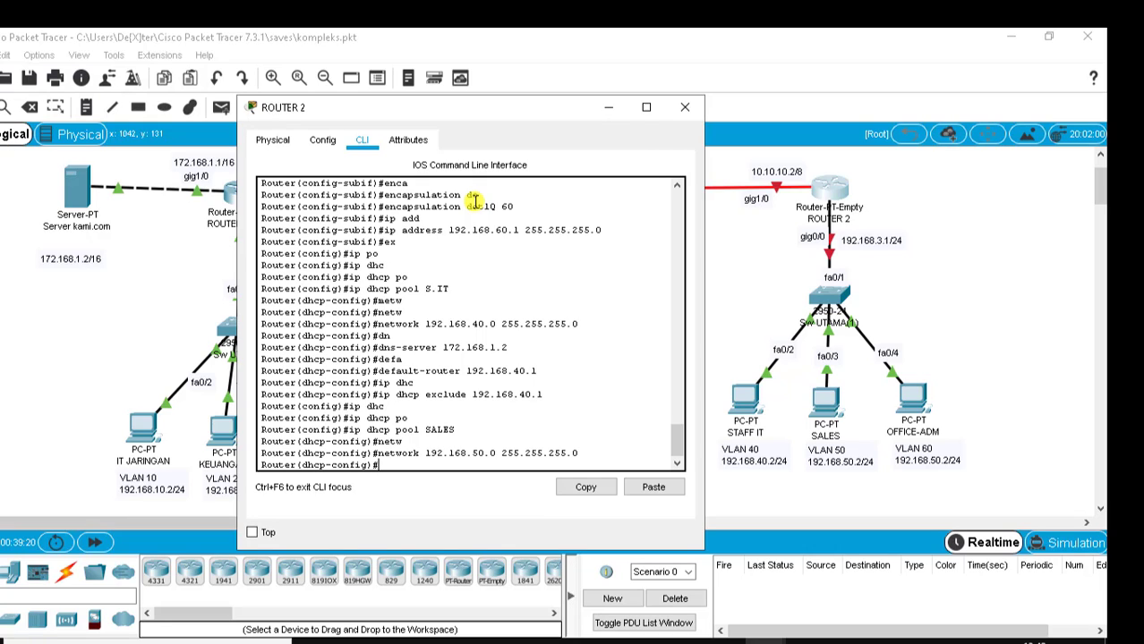
Set the default router of pool SALES to 192.168.50.1 and its DNS server to 172.168.1.2.
type("defa")
key("Tab")
type("192")
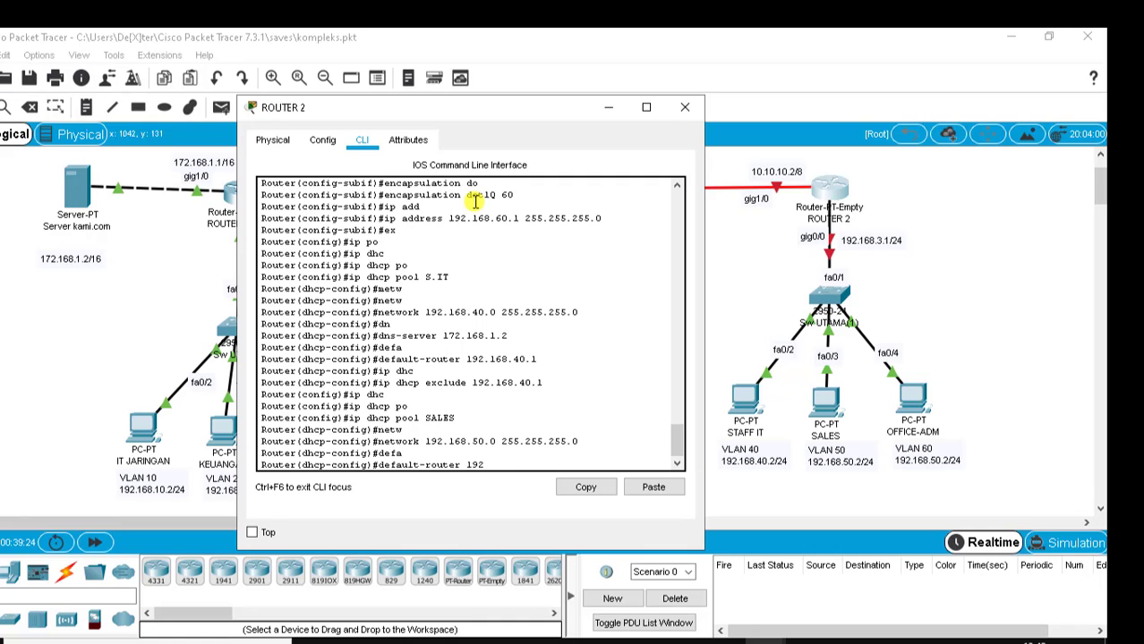
type(".168.50.1")
key("Return")
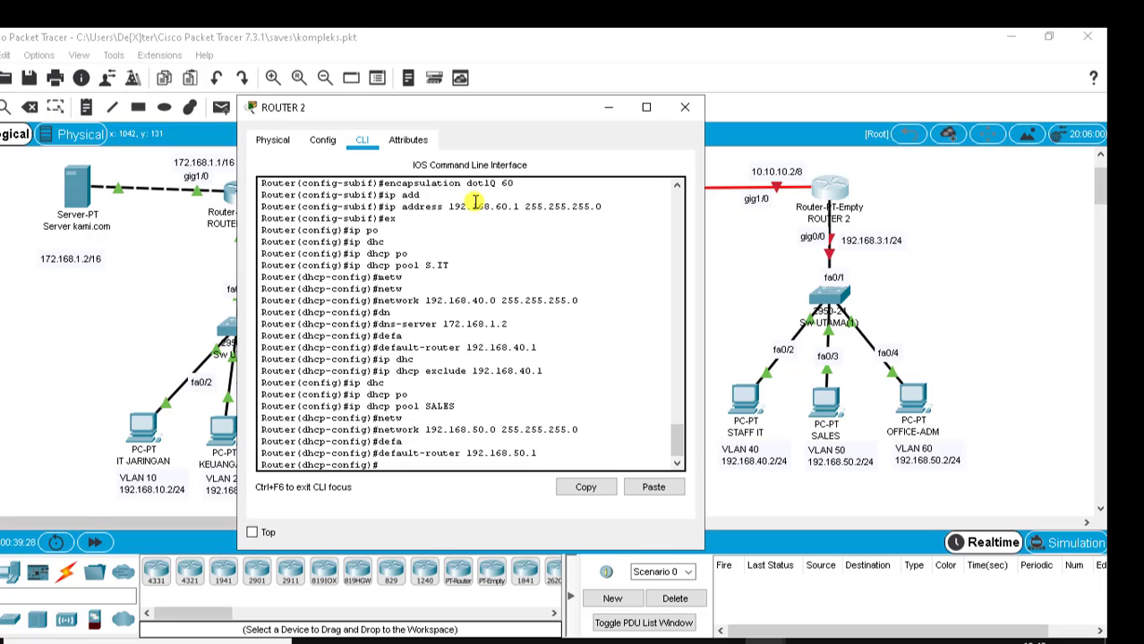
type("dns")
key("Tab")
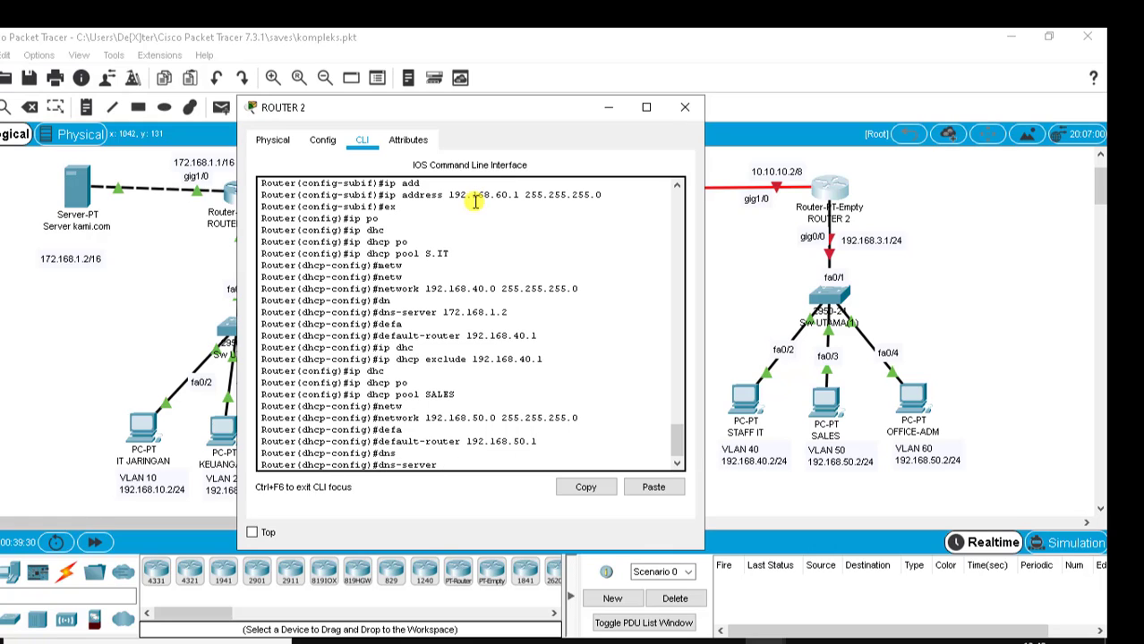
type("172.168.1.2")
key("Return")
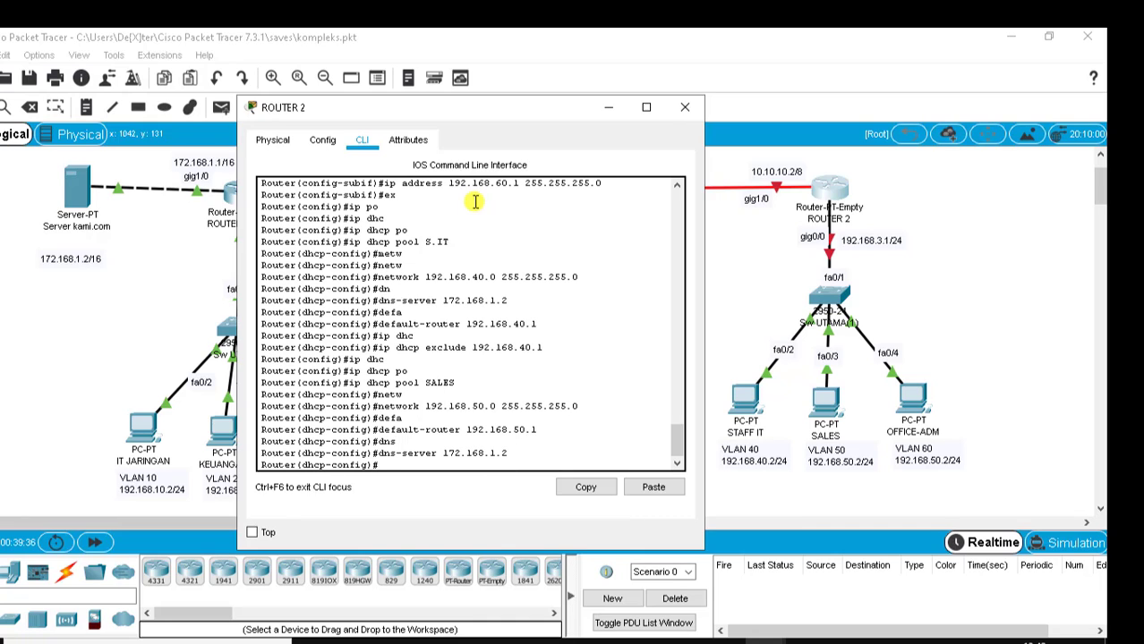
Exclude the gateway address 192.168.50.1 from DHCP assignment on ROUTER 2.
type("ip dhcp")
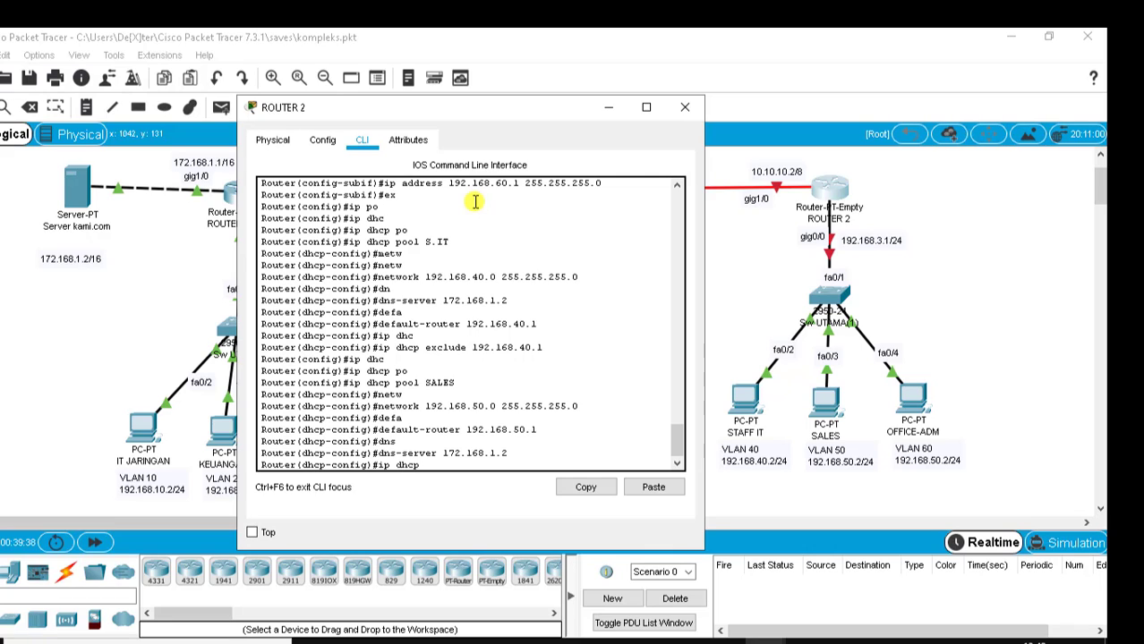
type(" exclude")
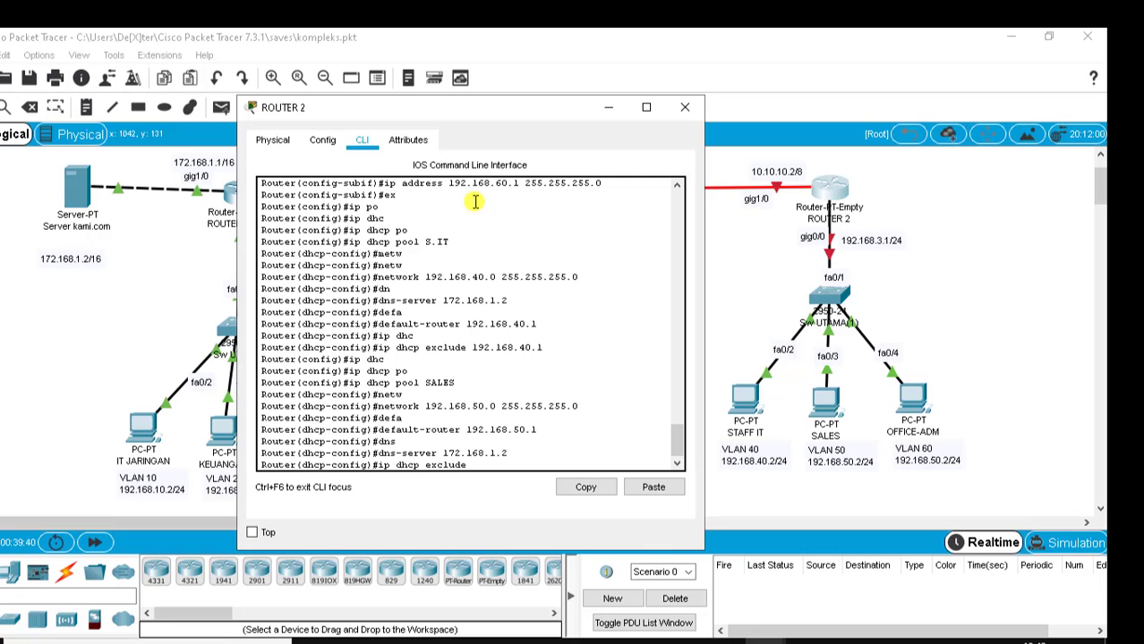
type(" 19")
type("68.50.1")
key("Return")
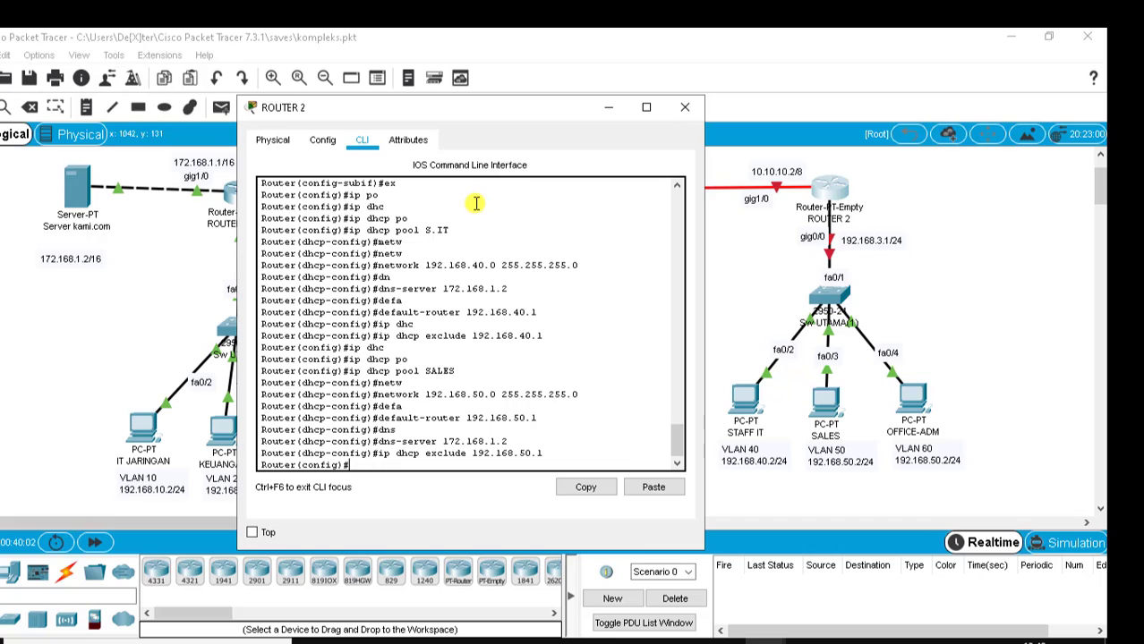
Create a DHCP pool named ADM on ROUTER 2 and enter its configuration.
type("ip dhc")
key("Tab")
type("po")
key("Tab")
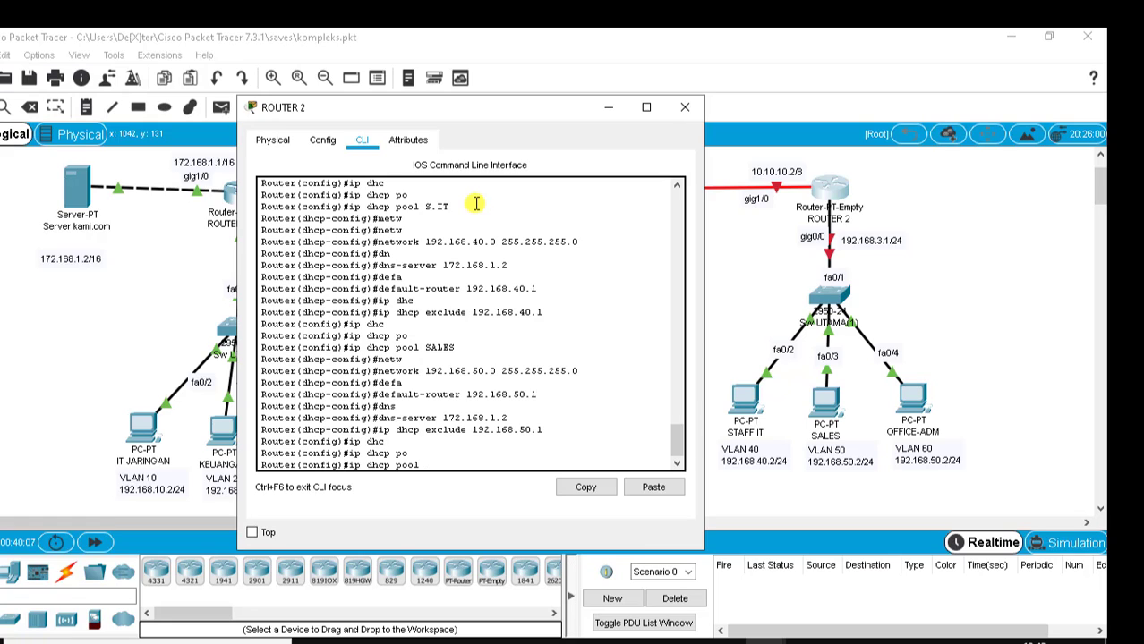
type("ADM")
key("Return")
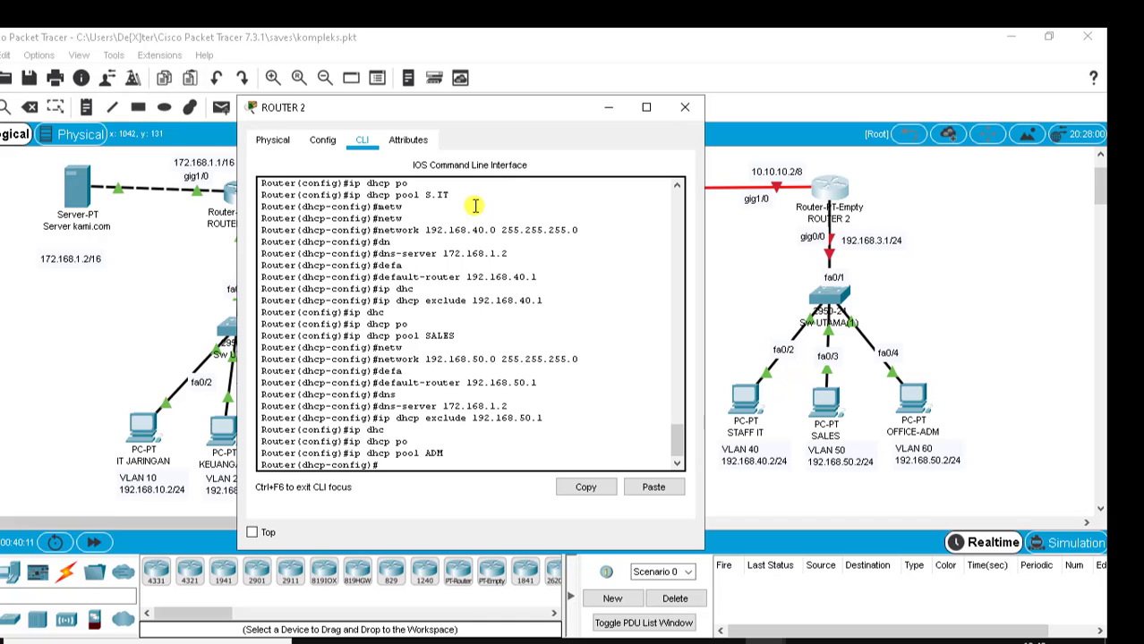
Set the network of DHCP pool ADM to 192.168.60.0 with mask 255.255.255.0.
type("netw")
key("Tab")
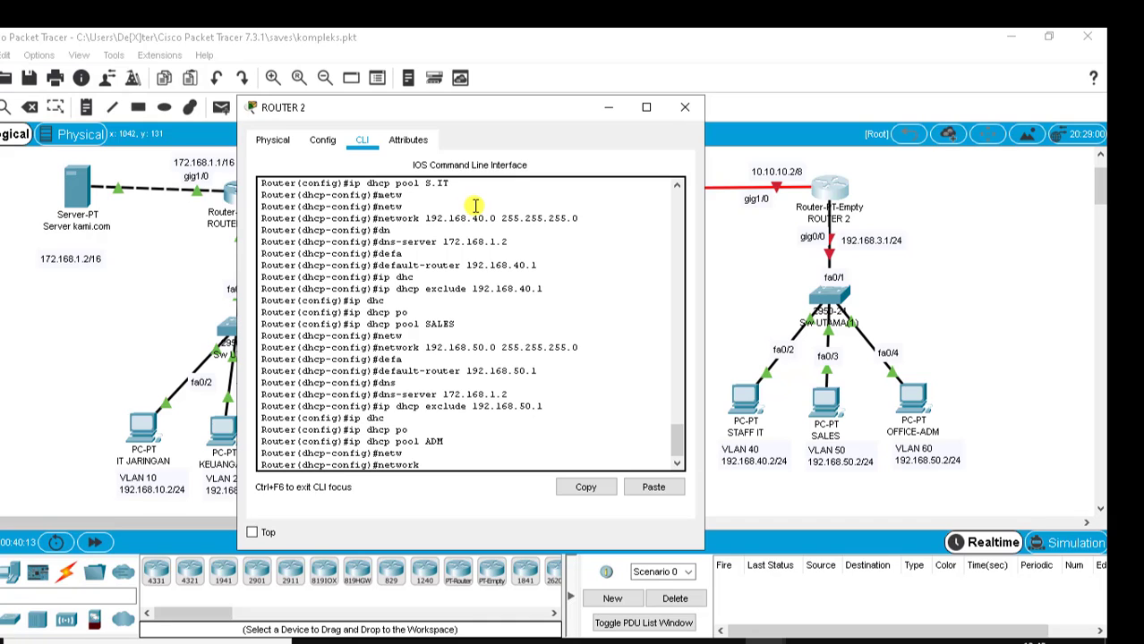
type("192.168.60.0 255.255.255.0")
key("Return")
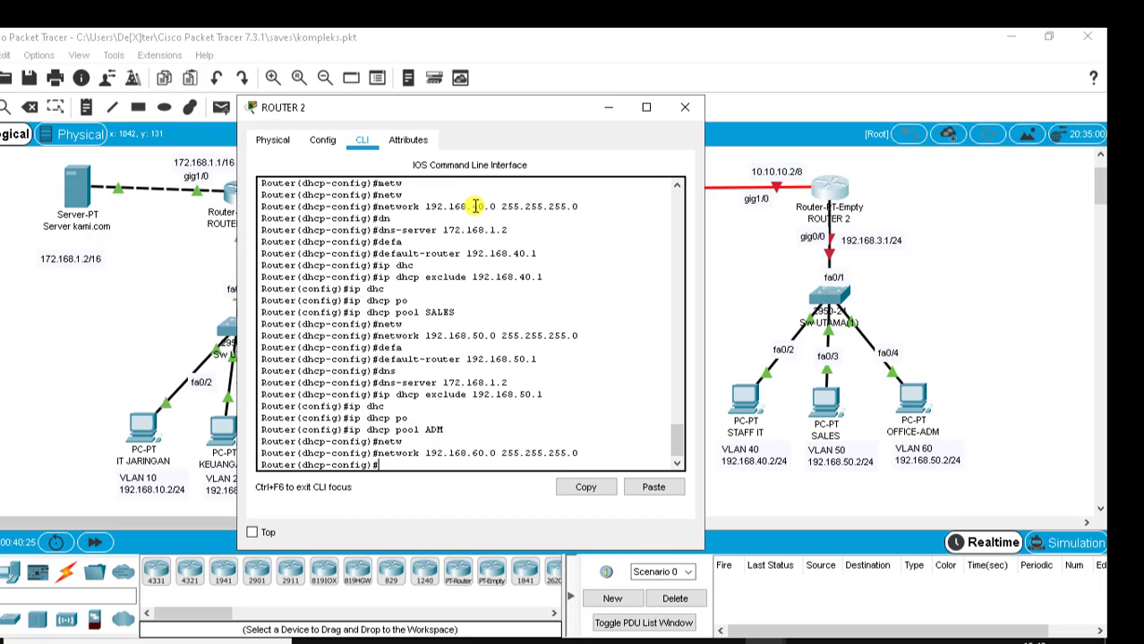
Set the default router of DHCP pool ADM to 192.168.60.1.
type("defa")
key("Tab")
type("192.1")
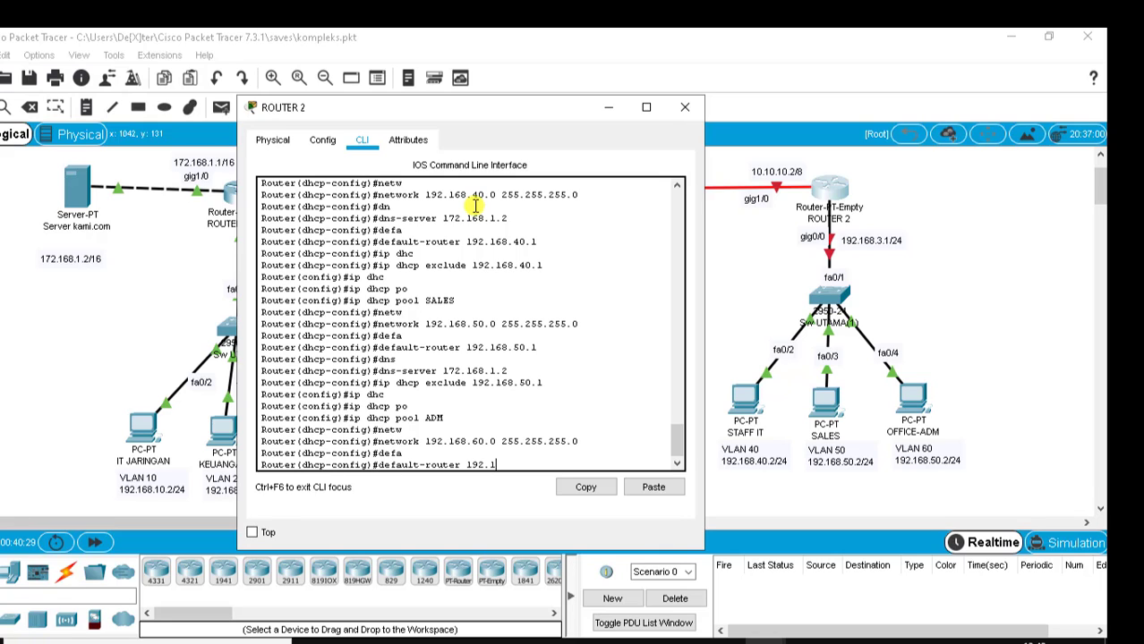
type("68.60.1")
key("Return")
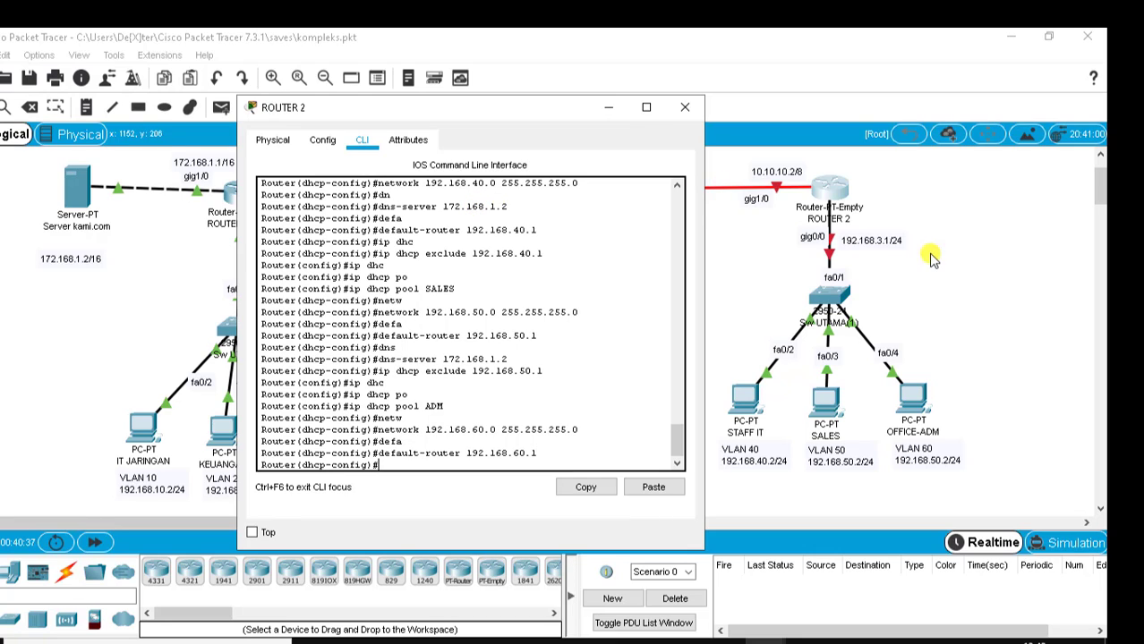
Correct the address in the VLAN 60 note under OFFICE-ADM to 192.168.60.2/24 and return to the ROUTER 2 command line.
left_click(936, 458)
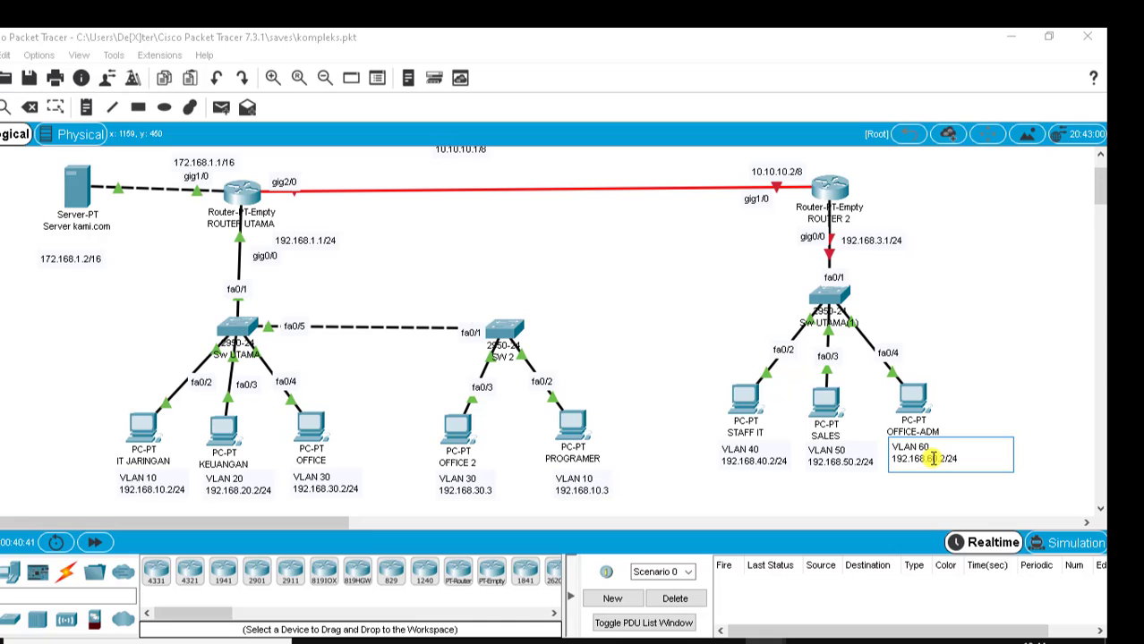
left_click(653, 343)
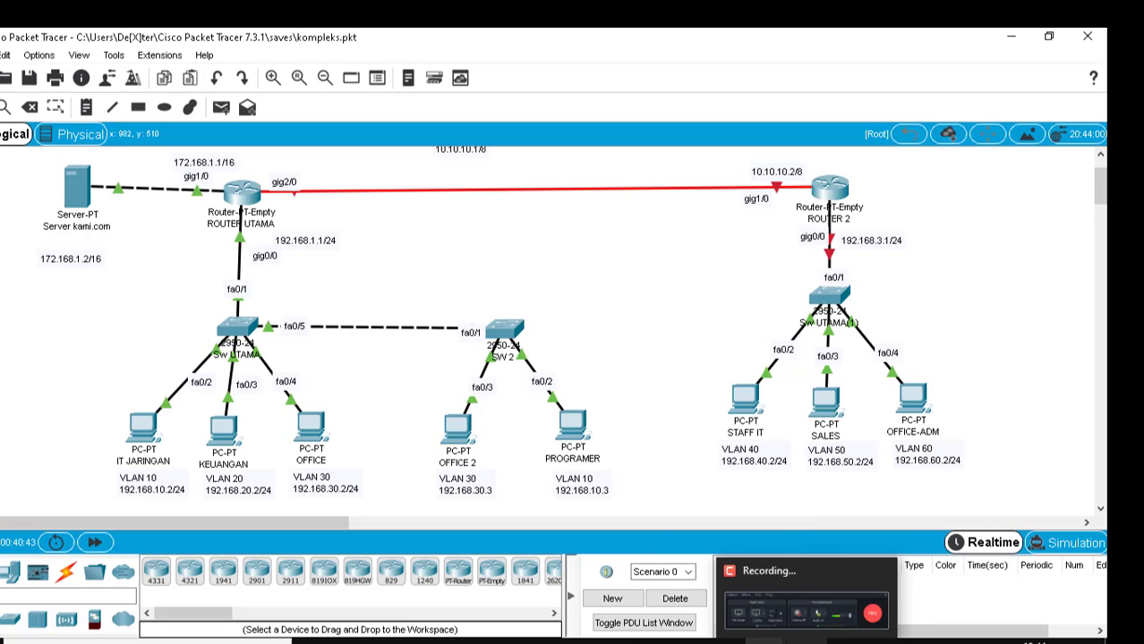
mouse_move(765, 643)
left_click(850, 581)
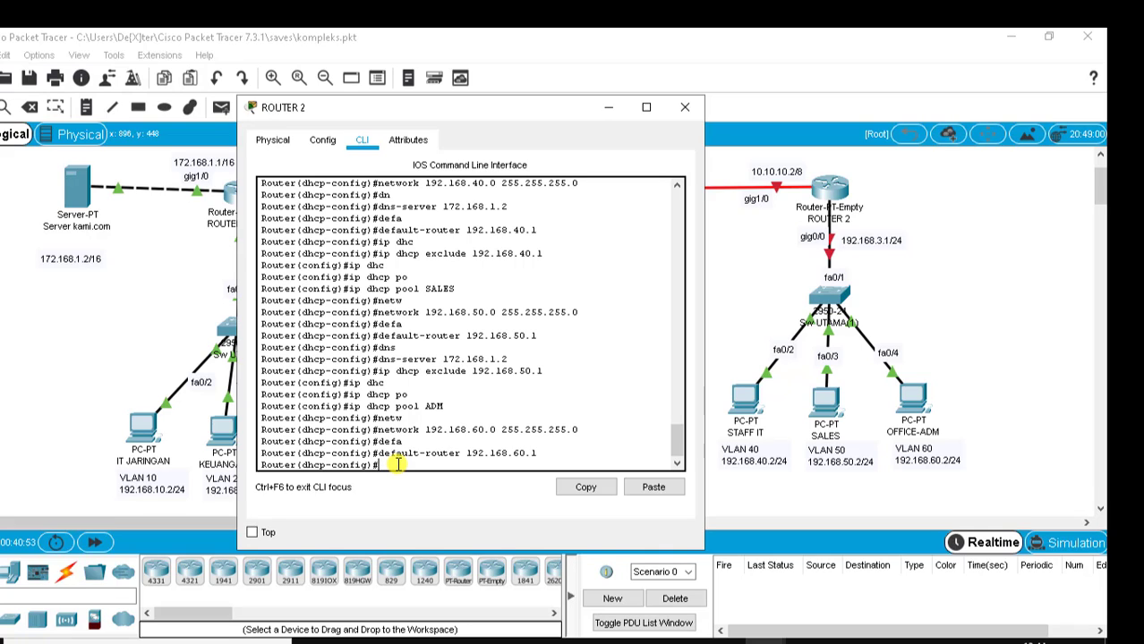
Set the DNS server of DHCP pool ADM to 172.168.1.2.
type("dns")
key("Tab")
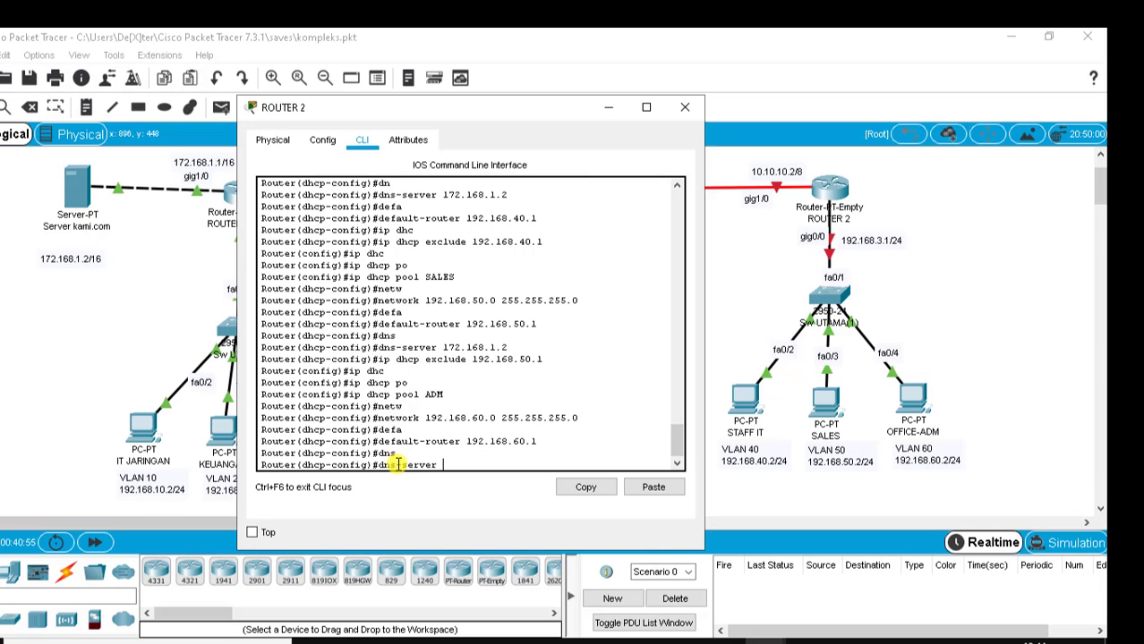
type("172.168.1.2")
key("Return")
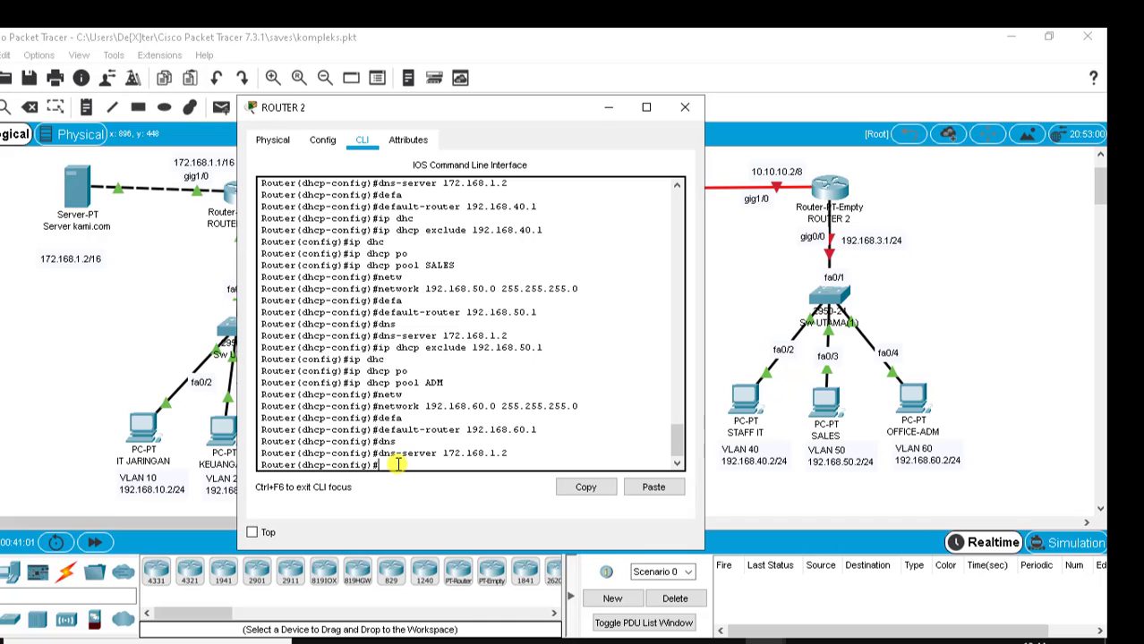
Exclude the gateway address 192.168.60.1 from DHCP assignment on ROUTER 2.
type("d")
key("BackSpace")
type("ip dhc")
key("Tab")
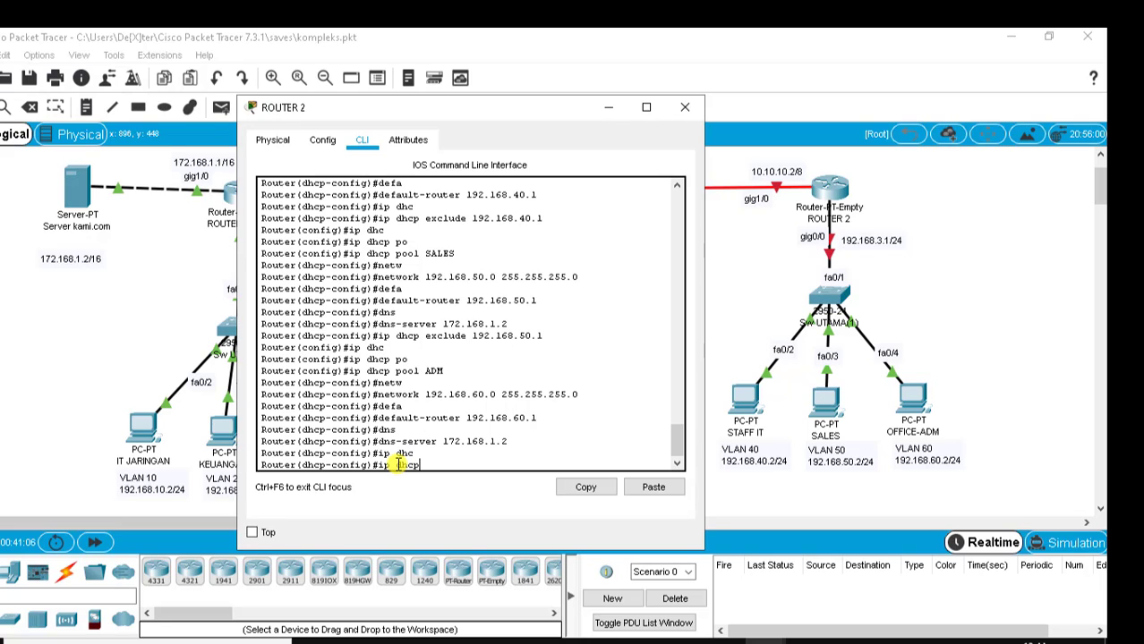
type("exclude 192.168.60.1")
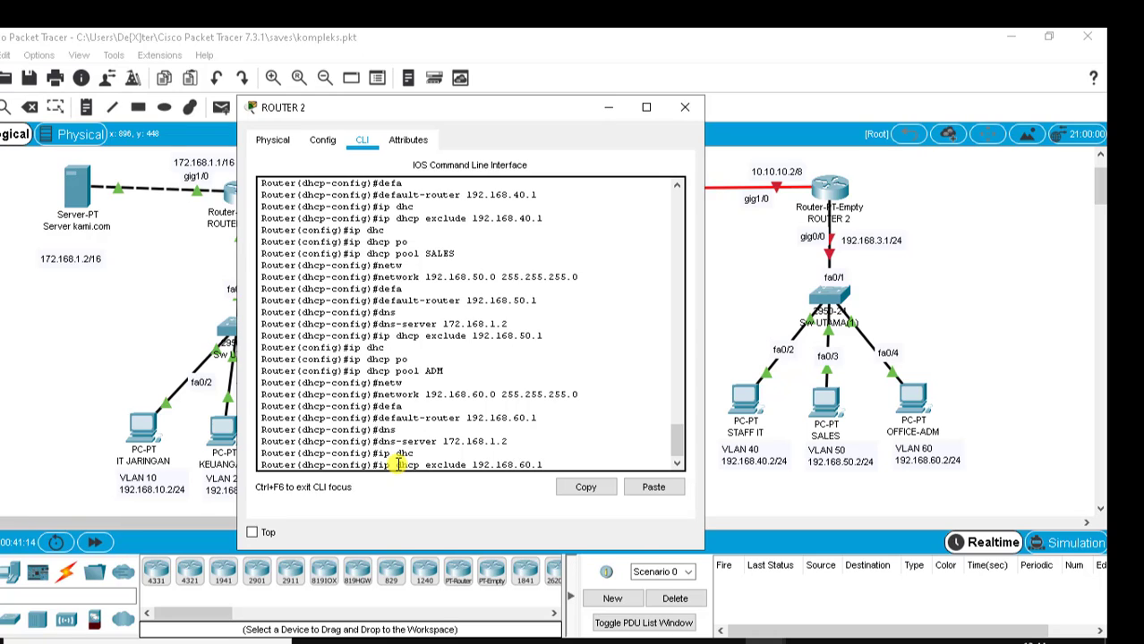
key("Return")
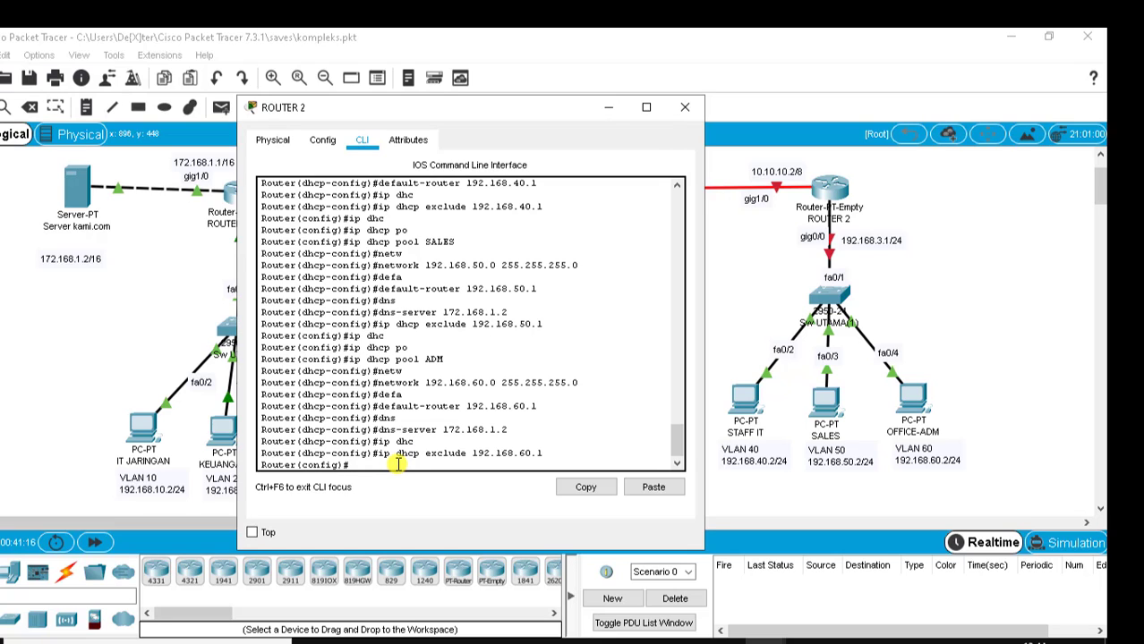
Leave configuration mode on ROUTER 2, save its running configuration to NVRAM and close the router window.
type("exit")
key("Return")
key("Return")
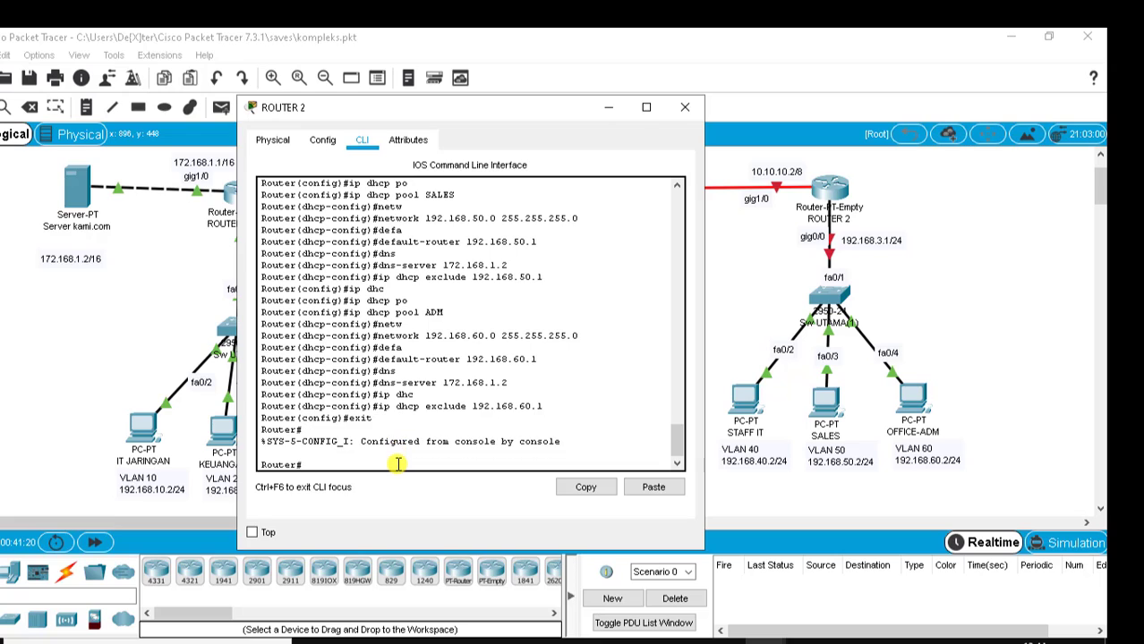
left_click(330, 143)
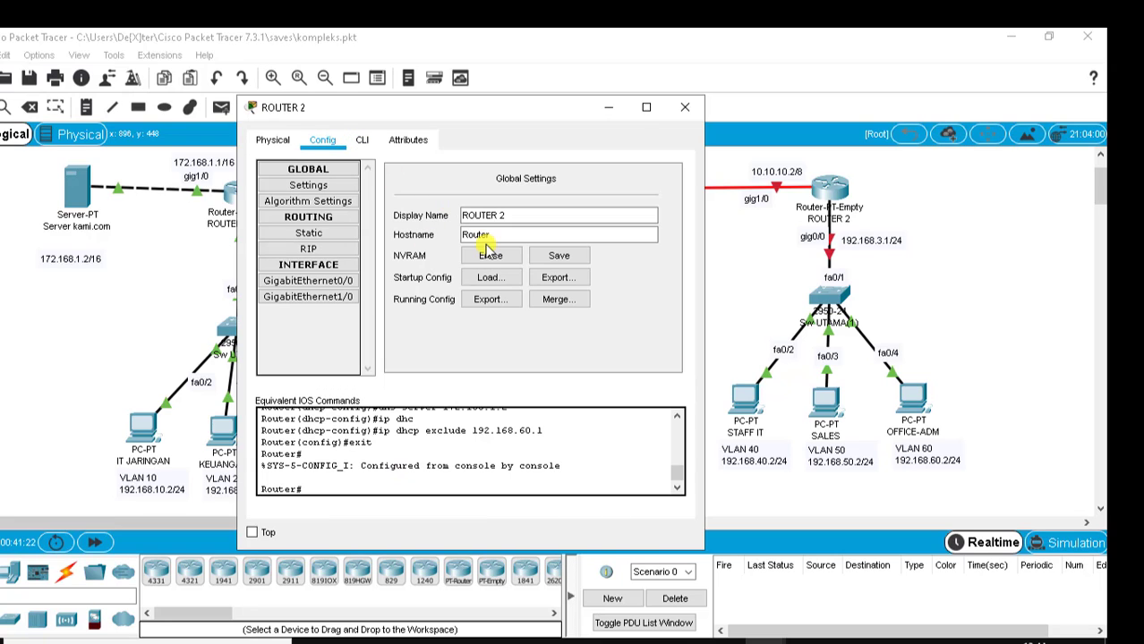
left_click(546, 256)
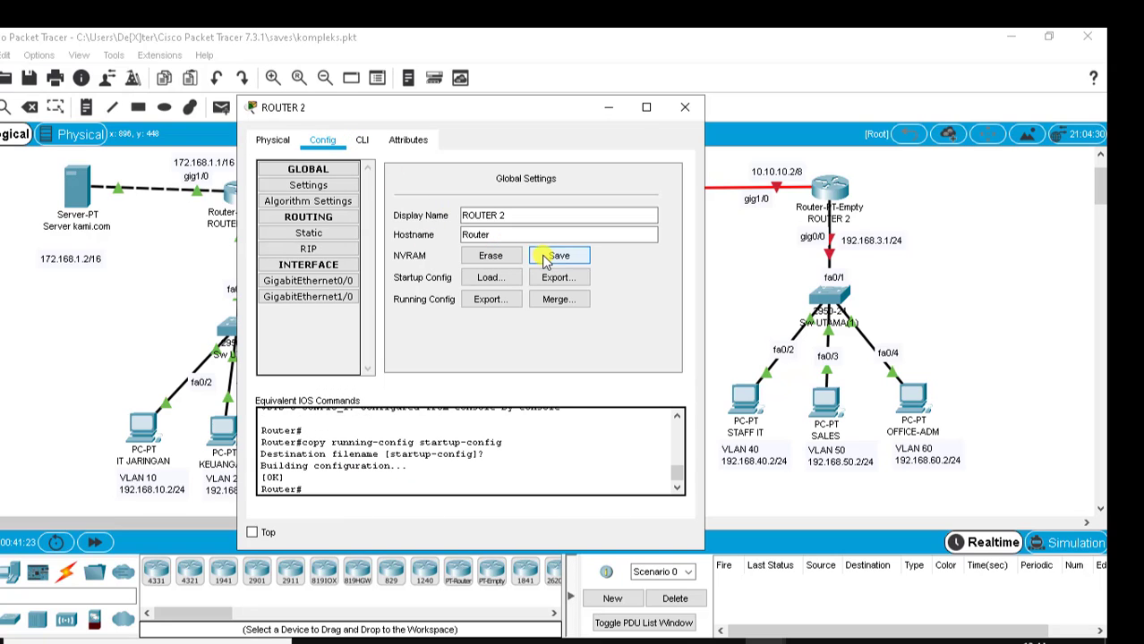
left_click(686, 113)
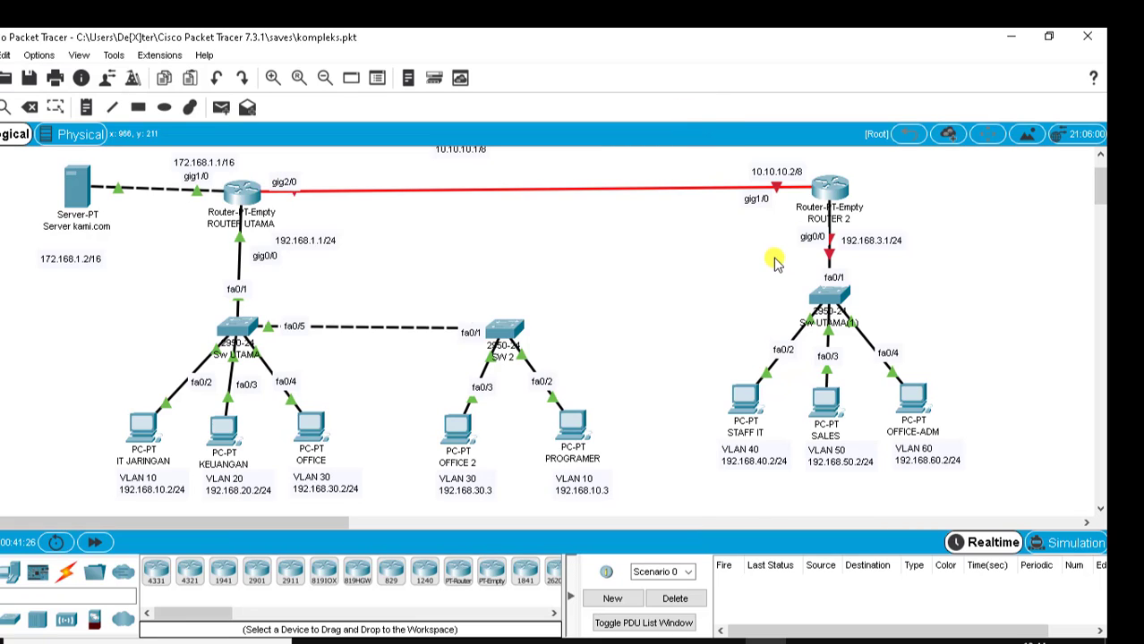
Reopen ROUTER 2's configuration and turn on the GigabitEthernet0/0 port.
left_click(835, 197)
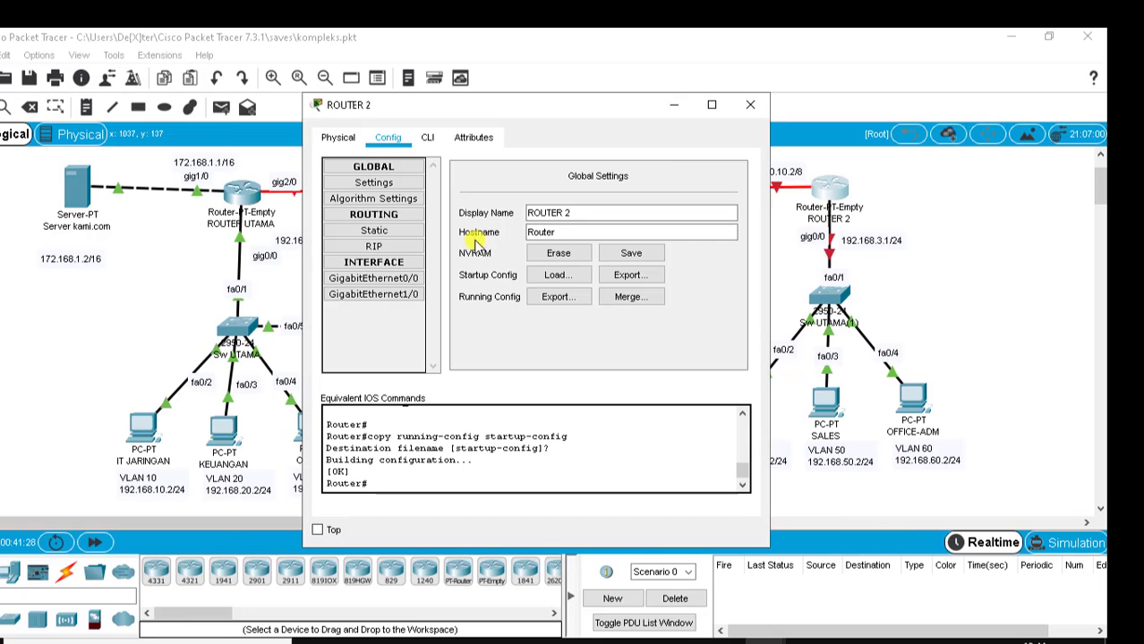
left_click(384, 284)
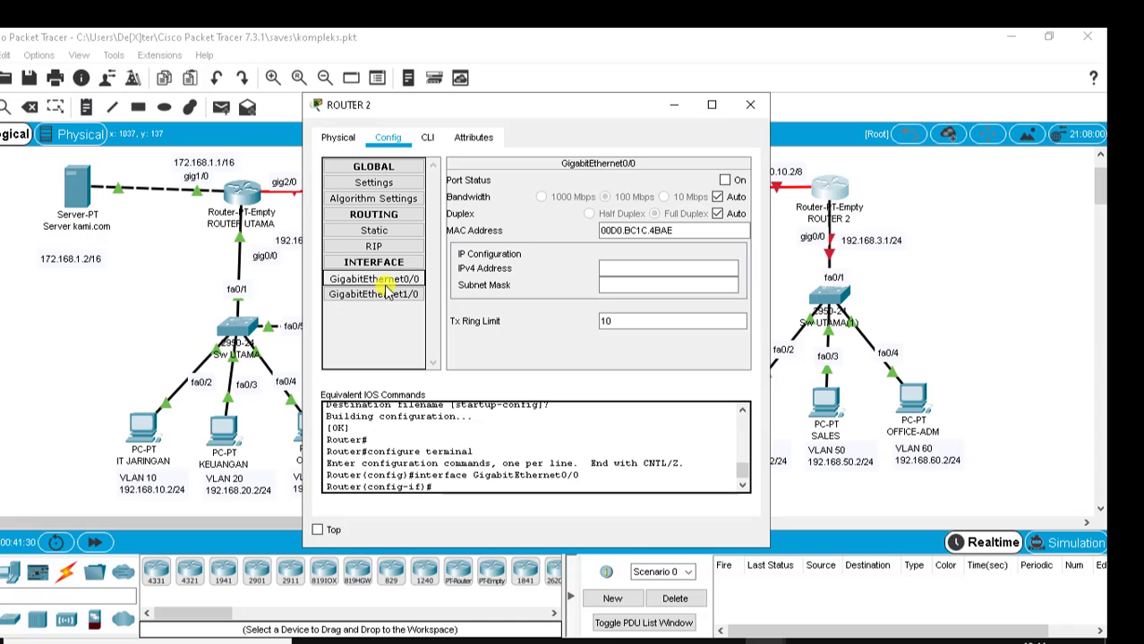
left_click_drag(528, 109, 388, 95)
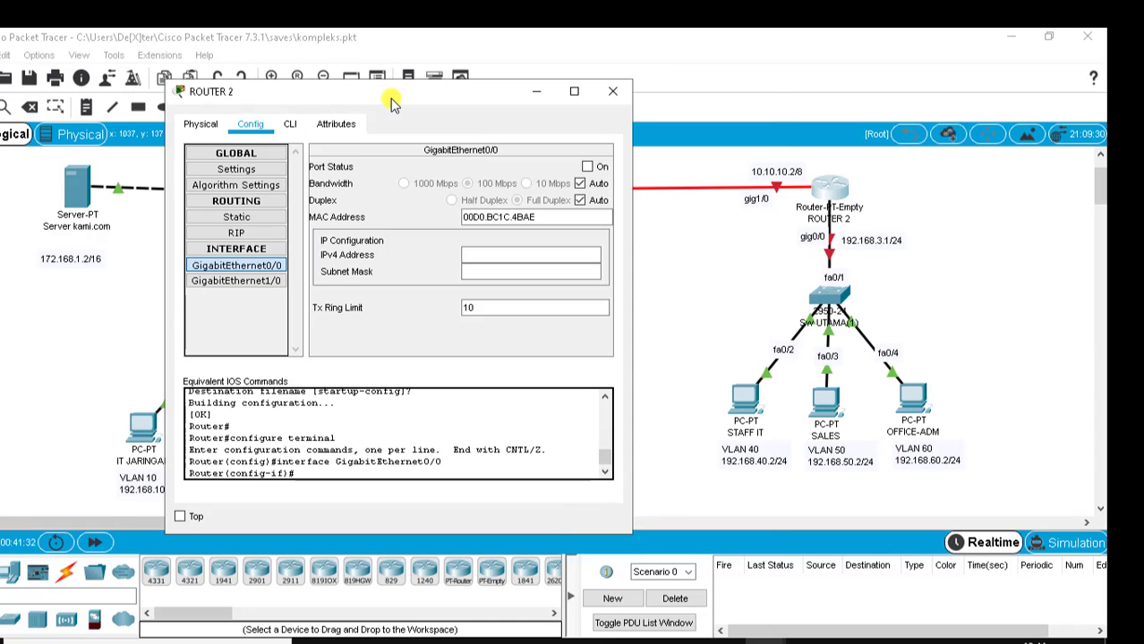
left_click(587, 166)
left_click(490, 254)
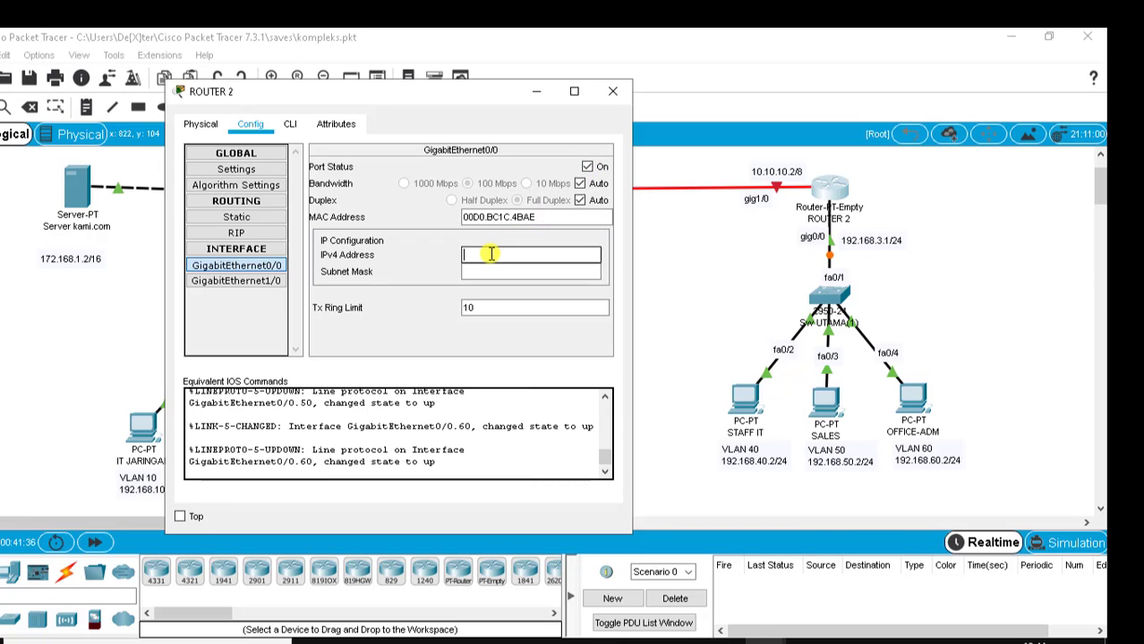
type("192")
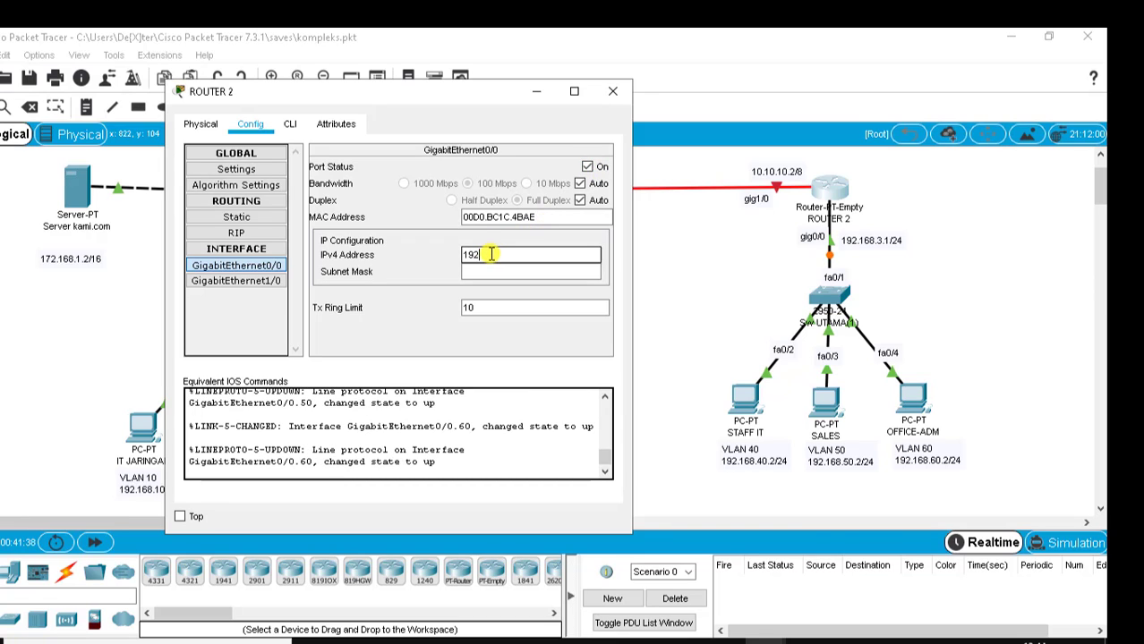
type(".168")
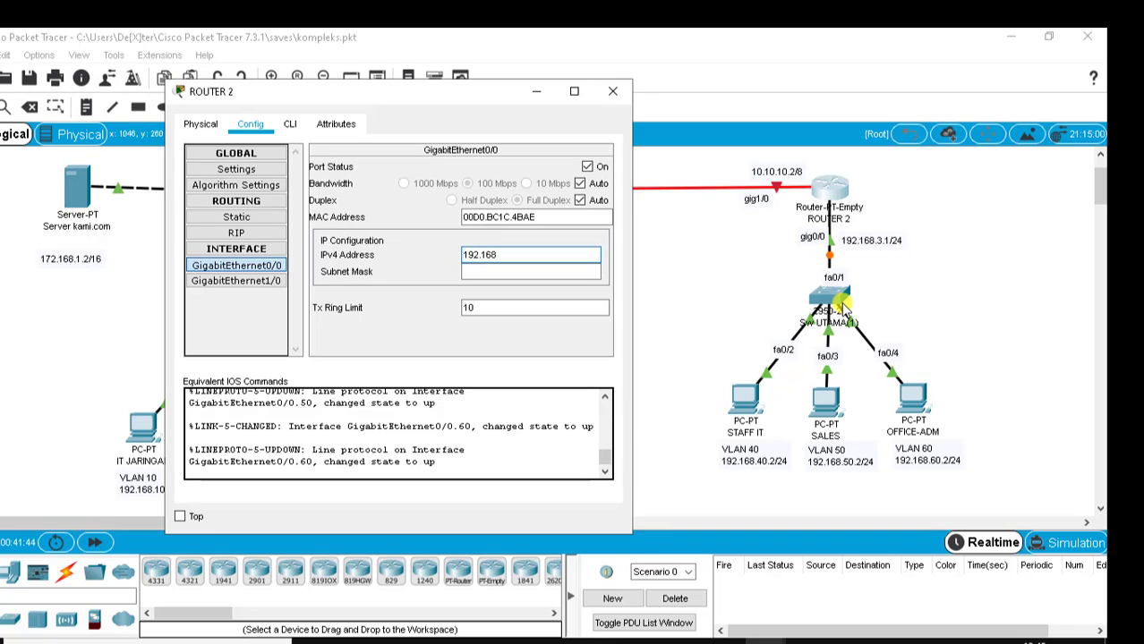
left_click(822, 338)
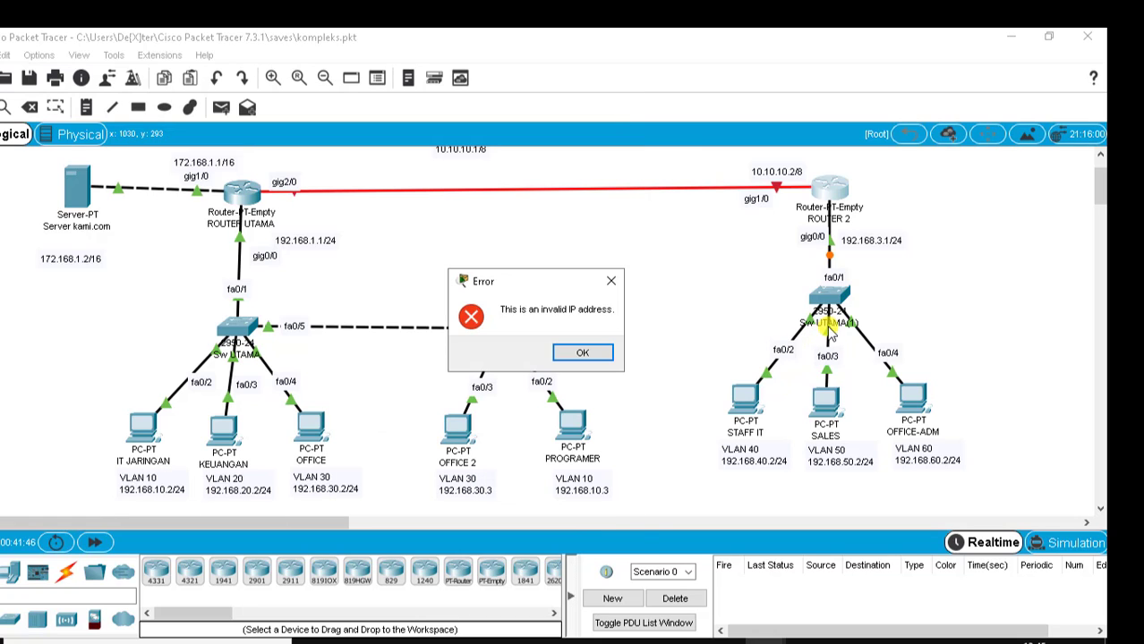
left_click(585, 353)
Rename the switch below ROUTER 2 to Sw cbg.
left_click(828, 323)
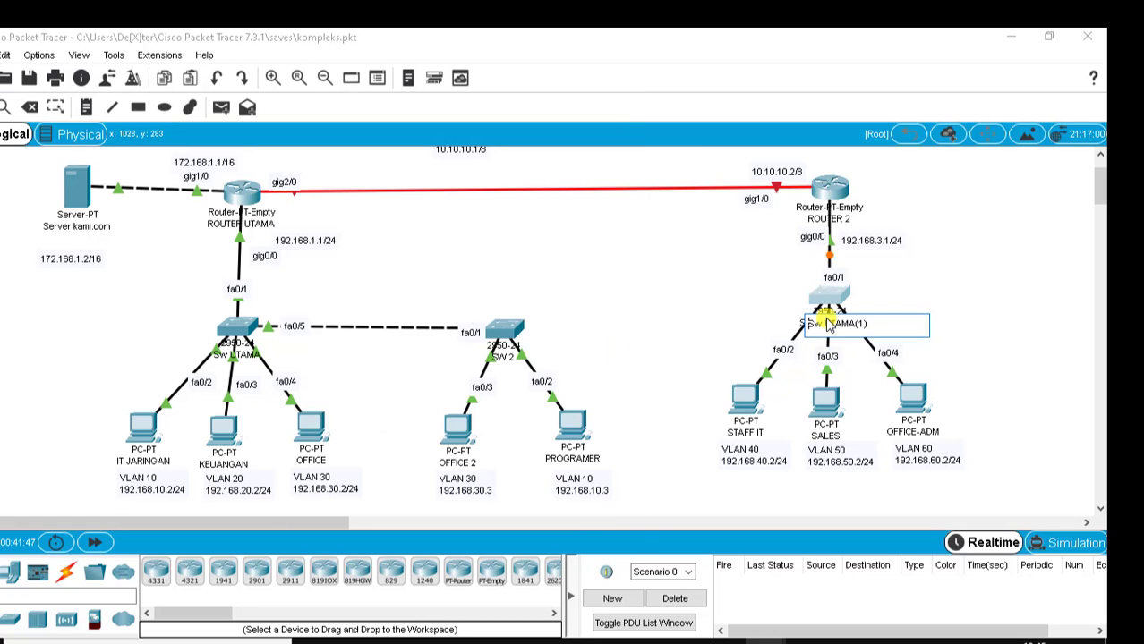
left_click_drag(828, 325, 890, 320)
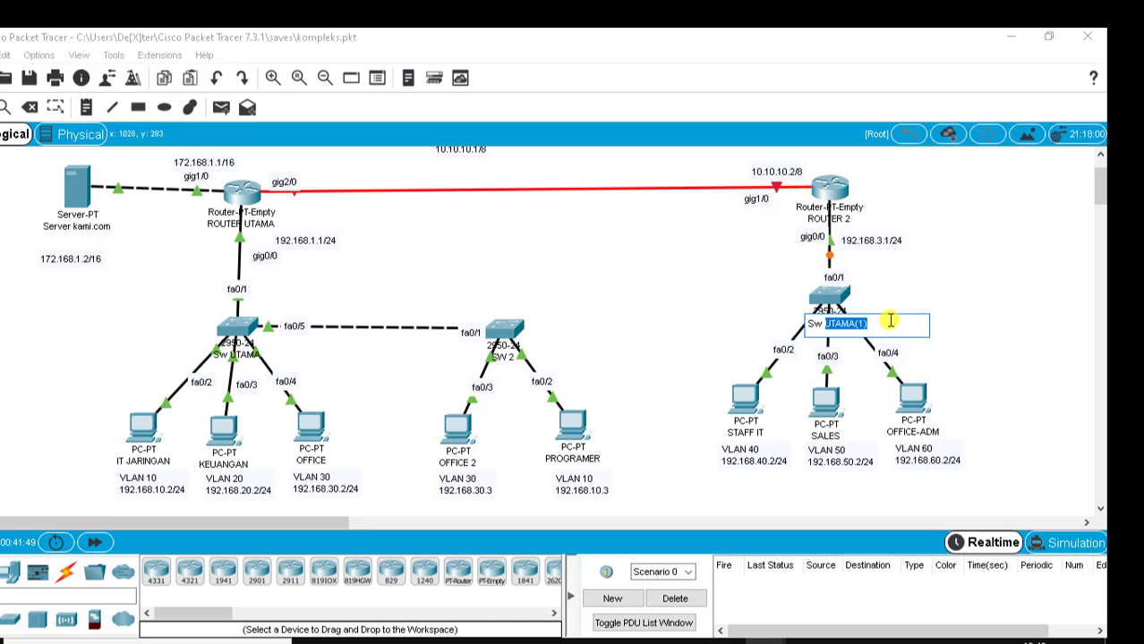
type("2 cang")
key("BackSpace")
key("BackSpace")
key("BackSpace")
key("BackSpace")
key("BackSpace")
type("cbg")
key("Return")
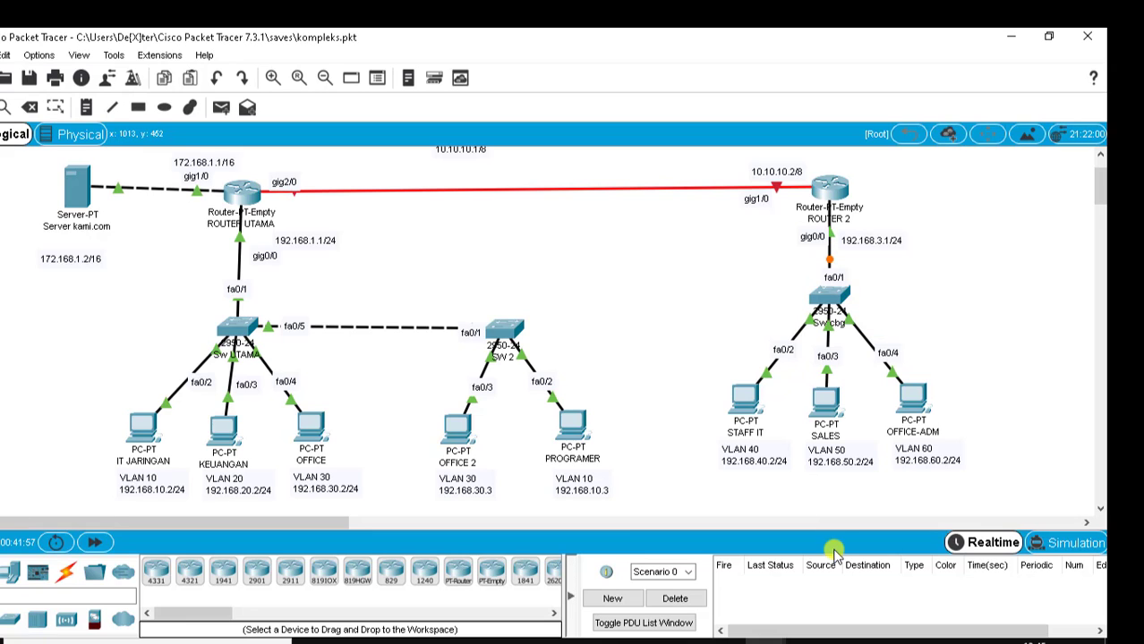
Set the IPv4 address of ROUTER 2's GigabitEthernet0/0 to 192.168.3.1 with subnet mask 255.255.255.0.
mouse_move(805, 641)
left_click(844, 584)
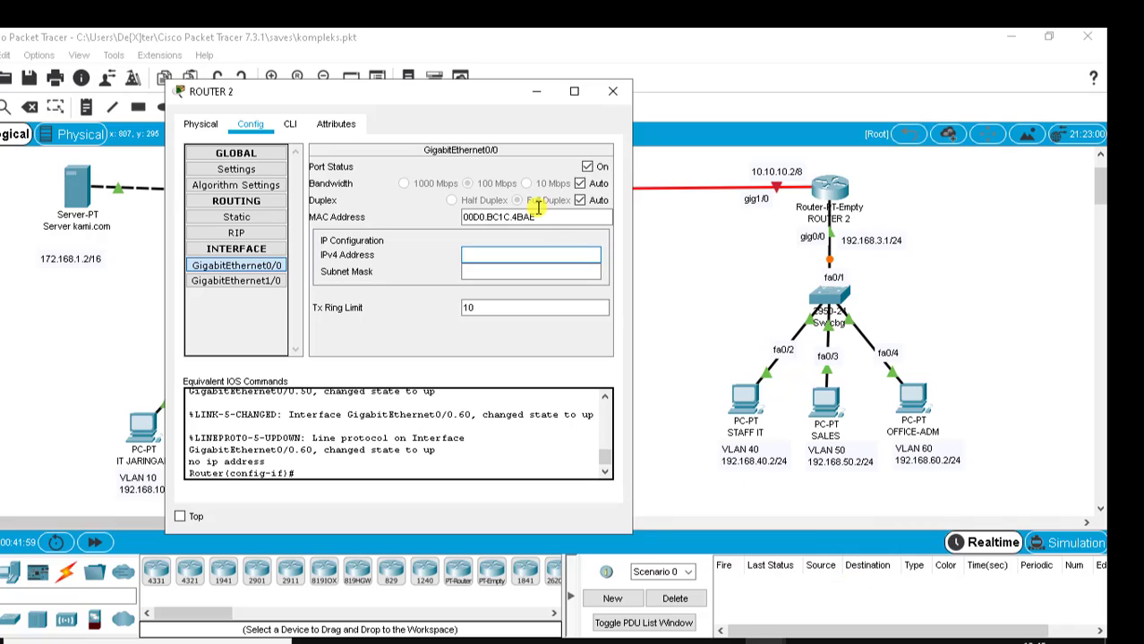
left_click(479, 260)
type("1")
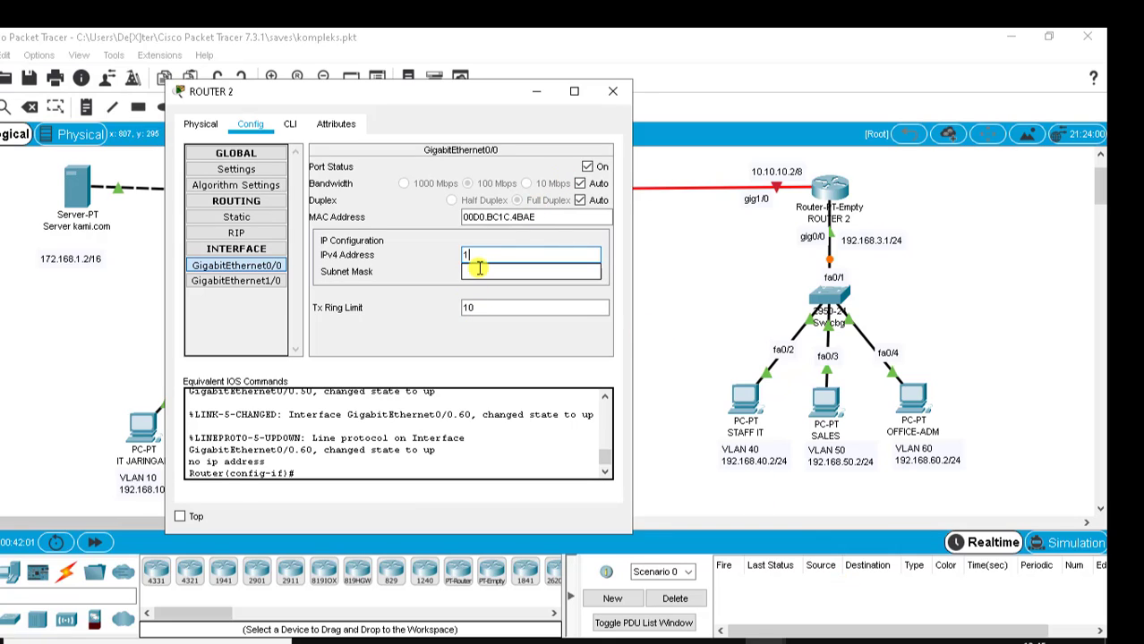
type("92.168.3.1")
left_click(474, 273)
Turn on GigabitEthernet1/0 of ROUTER 2, give it 10.10.10.2 with mask 255.0.0.0, and close the router window.
left_click(242, 281)
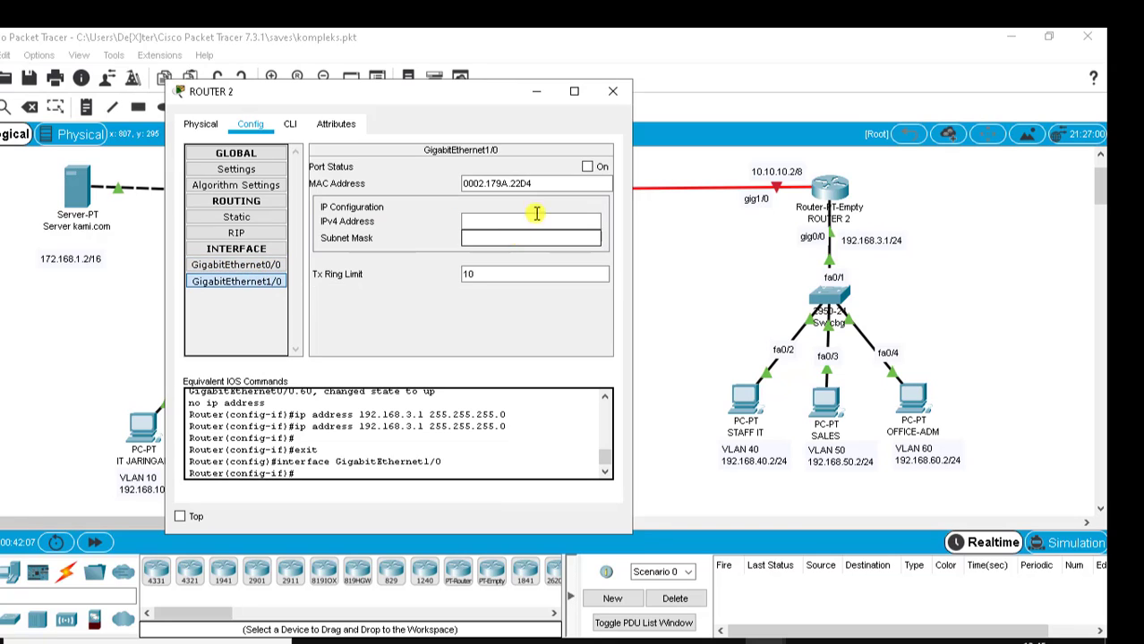
left_click(587, 170)
left_click(542, 223)
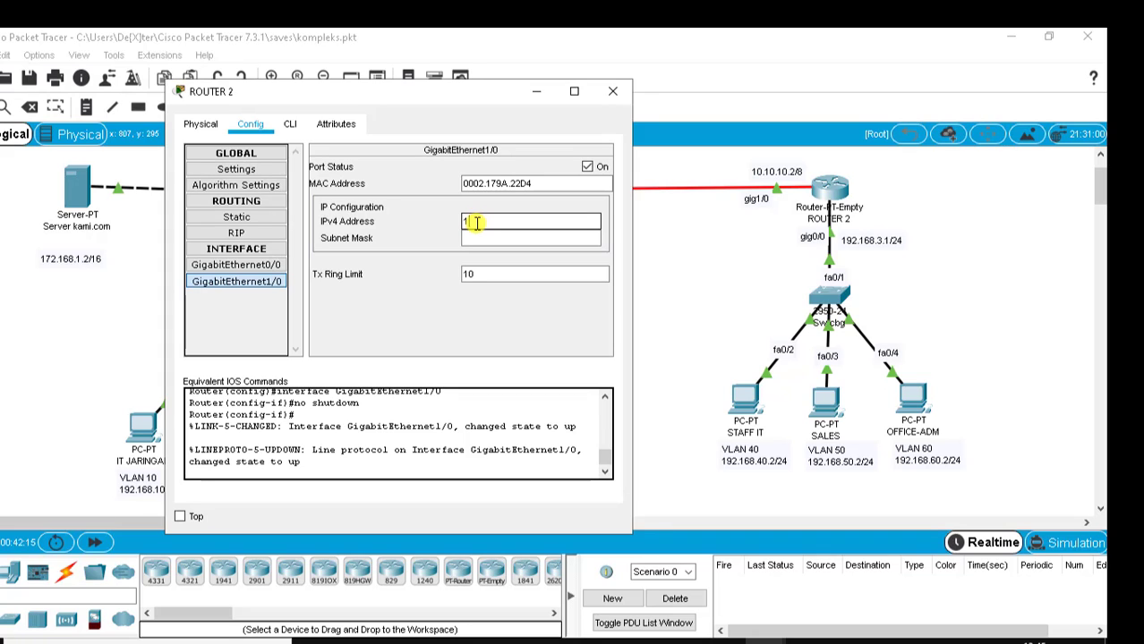
type("10.10.10.2")
left_click(481, 238)
left_click(255, 280)
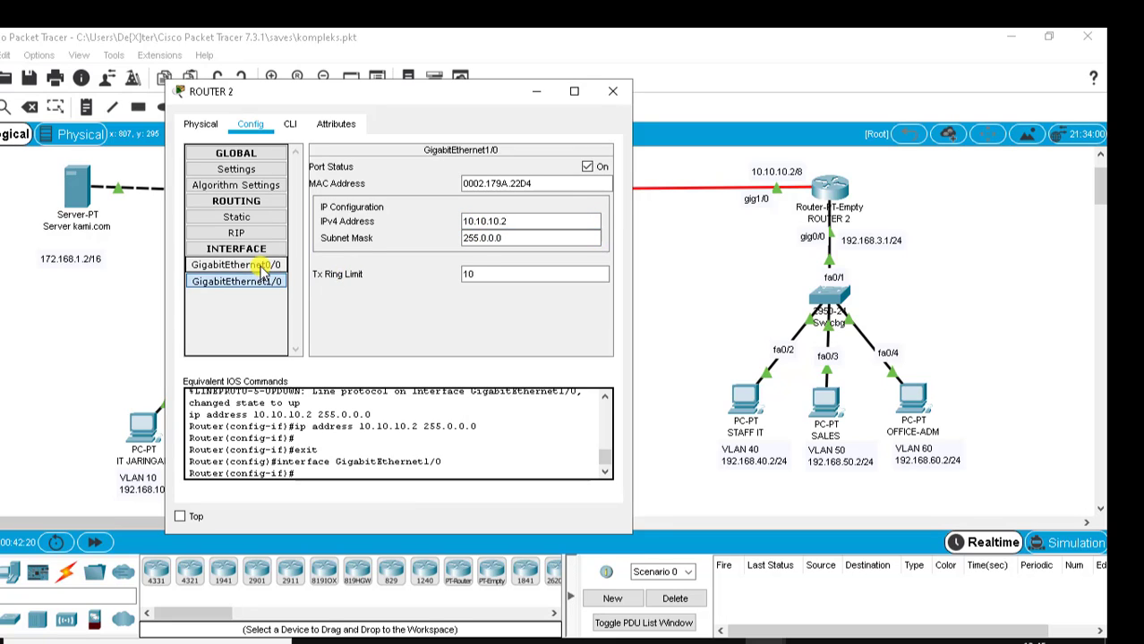
left_click(259, 266)
left_click(256, 280)
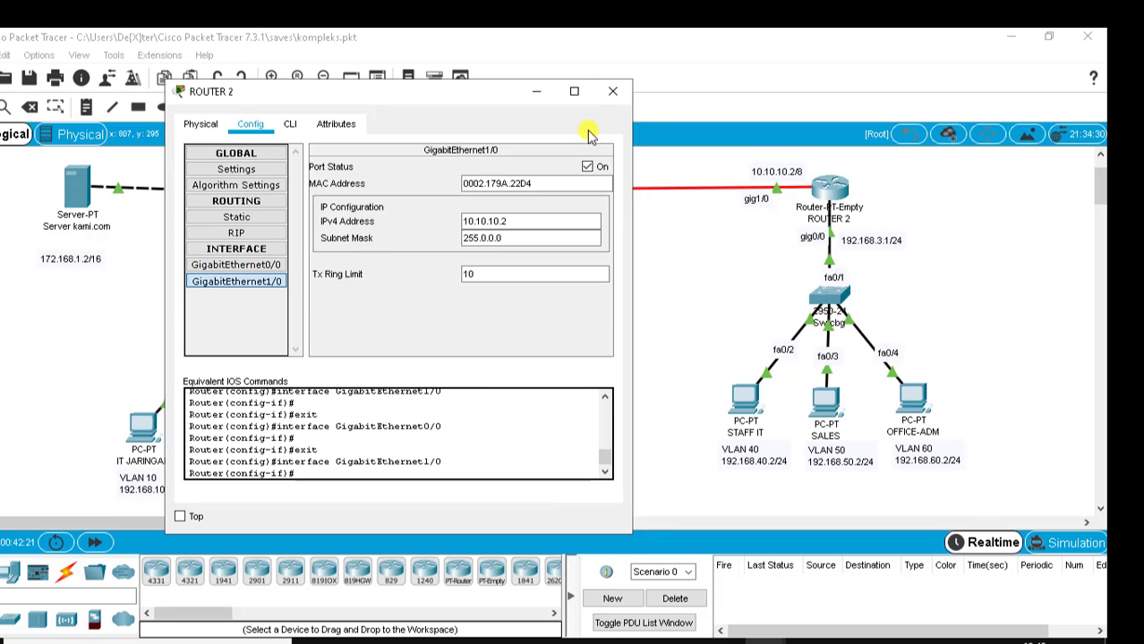
left_click(612, 91)
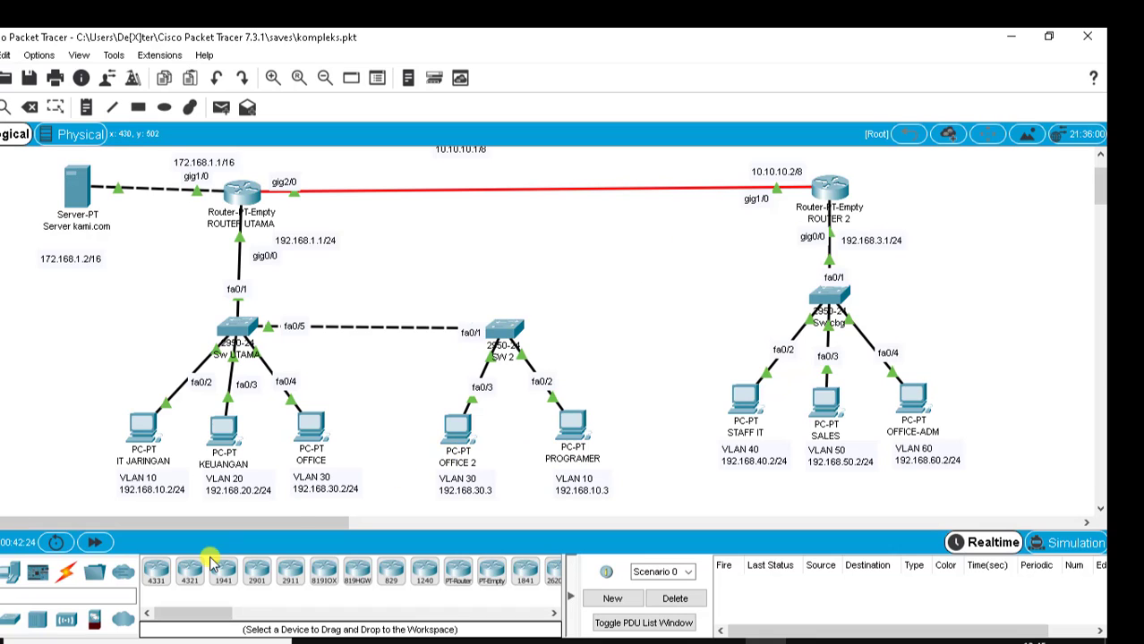
Request an IP configuration by DHCP on the STAFF IT PC and close its window.
left_click(745, 398)
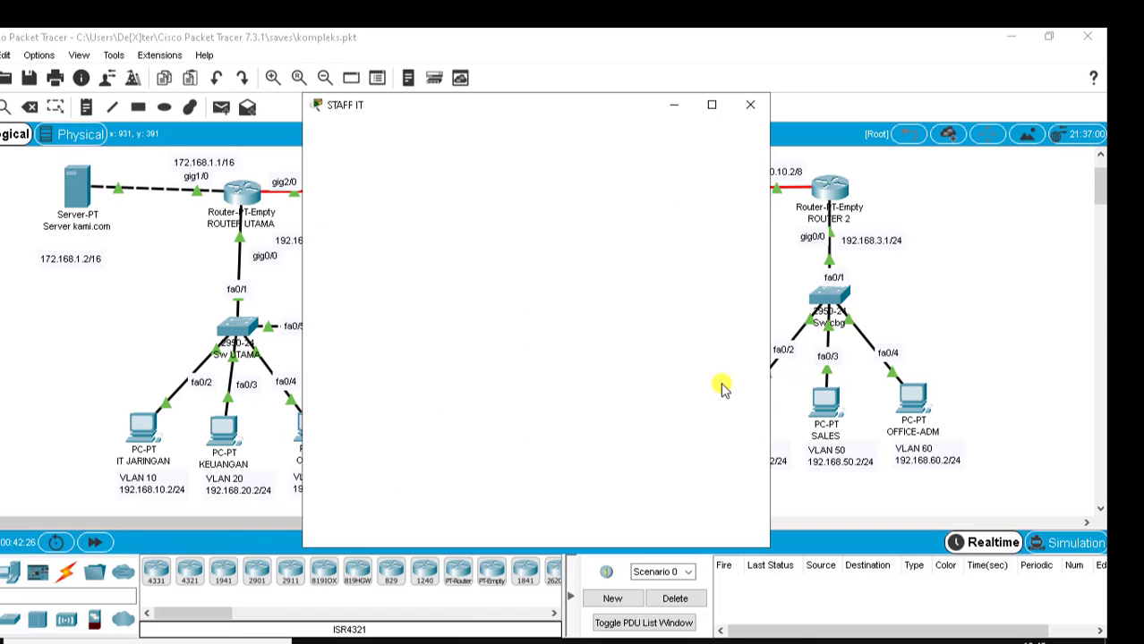
left_click(437, 136)
left_click(380, 202)
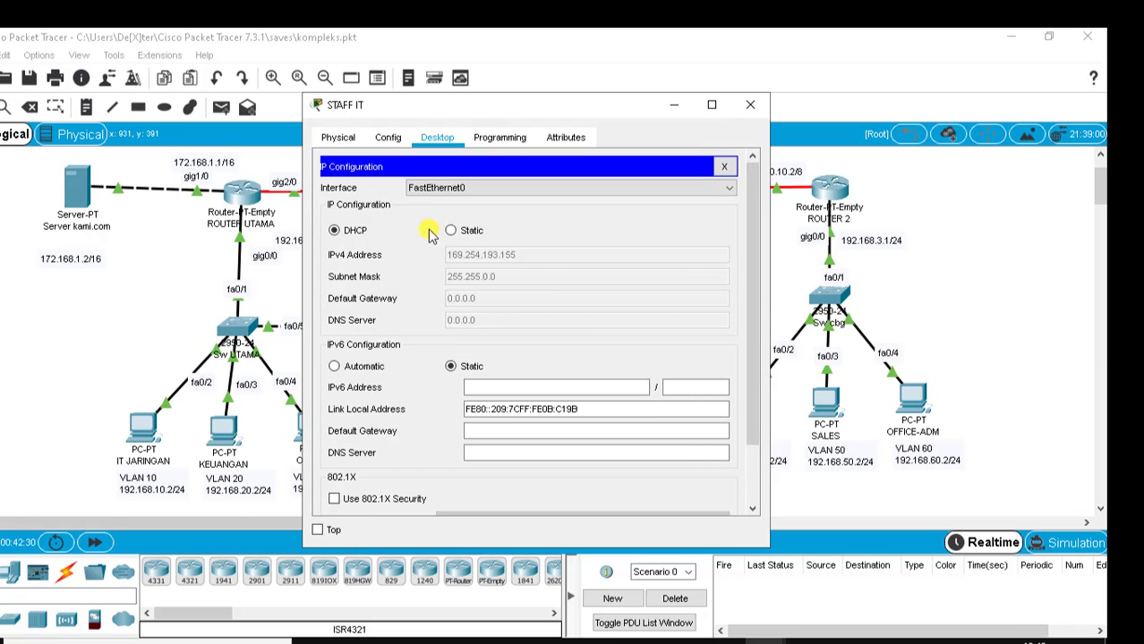
left_click(354, 231)
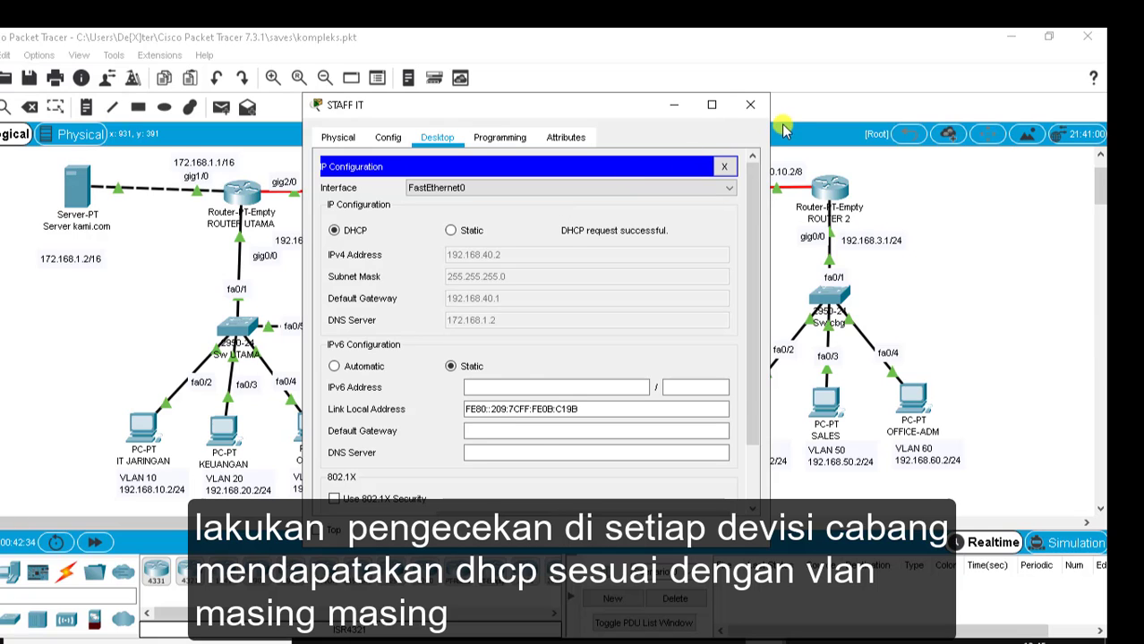
left_click(750, 105)
Check the DHCP-assigned IP configuration of the SALES PC and close its window.
left_click(841, 421)
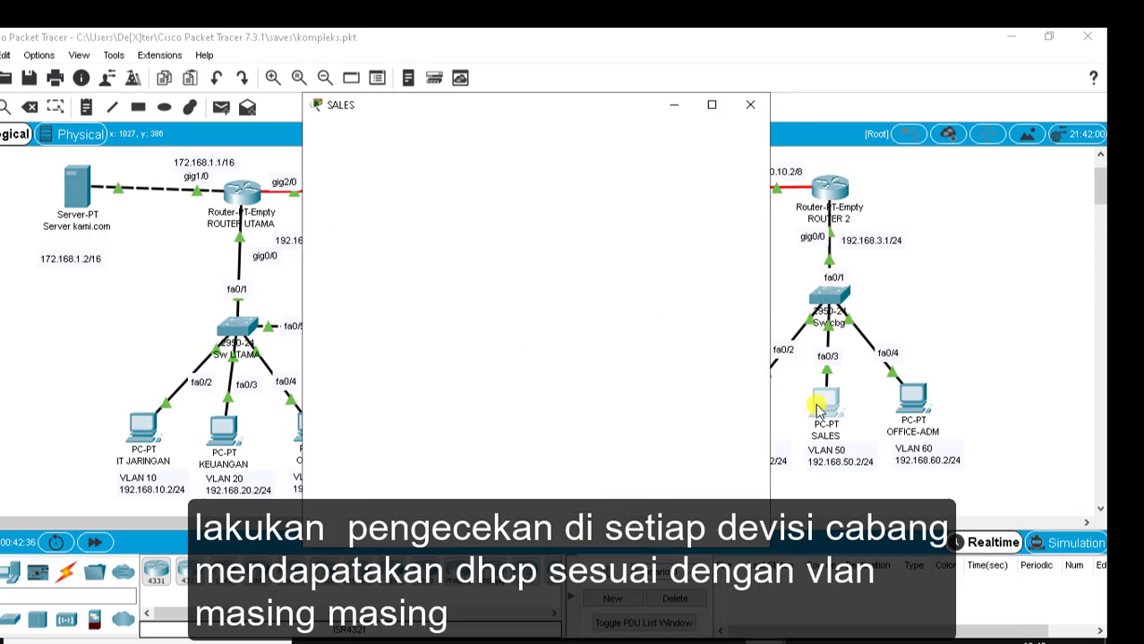
left_click(438, 137)
left_click(399, 205)
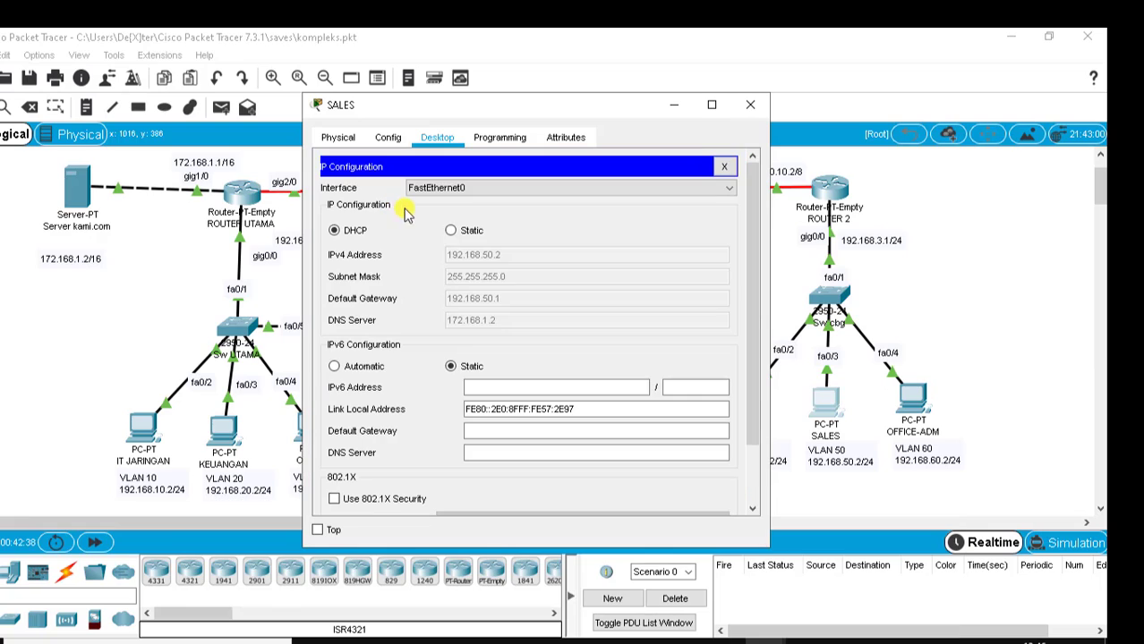
left_click(750, 105)
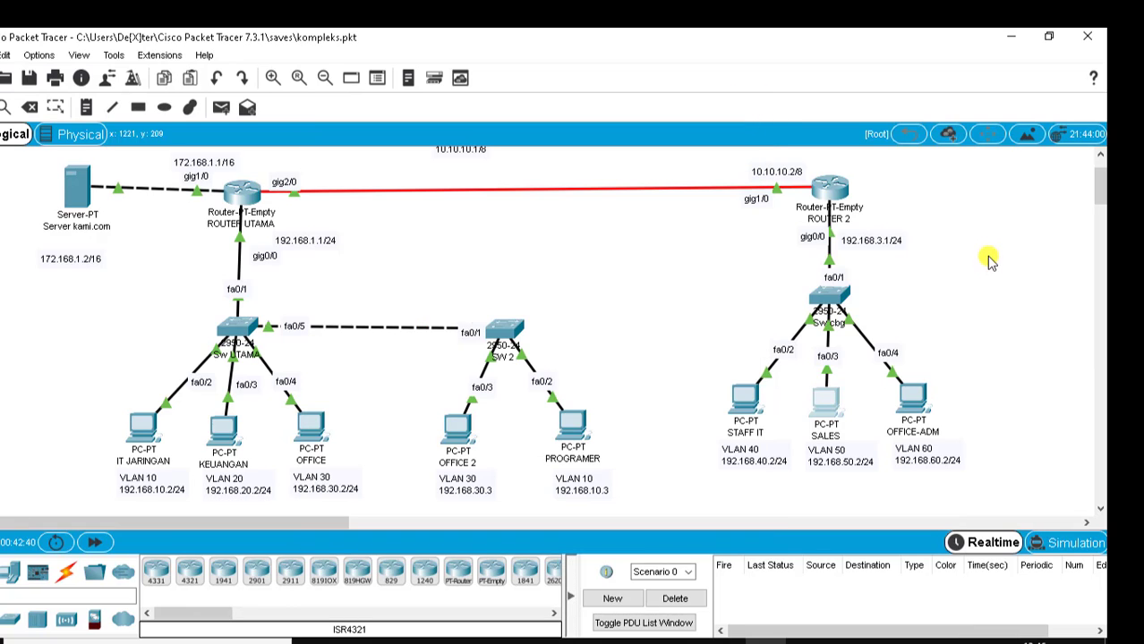
Check the DHCP-assigned IP configuration of the OFFICE-ADM PC and close its window.
left_click(909, 394)
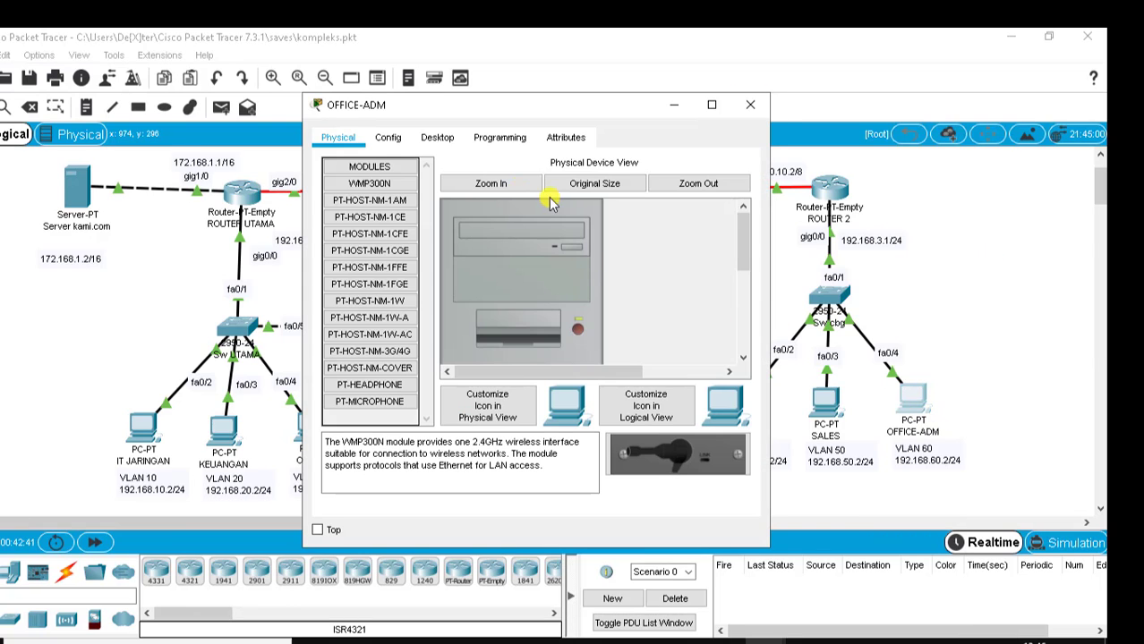
left_click(430, 142)
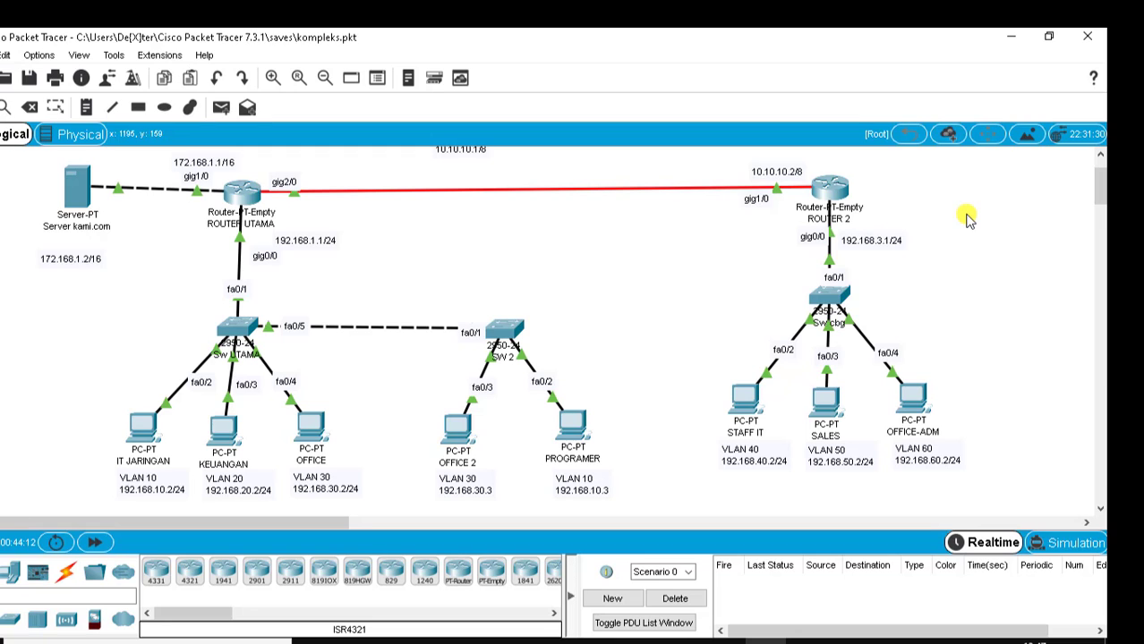
left_click(913, 398)
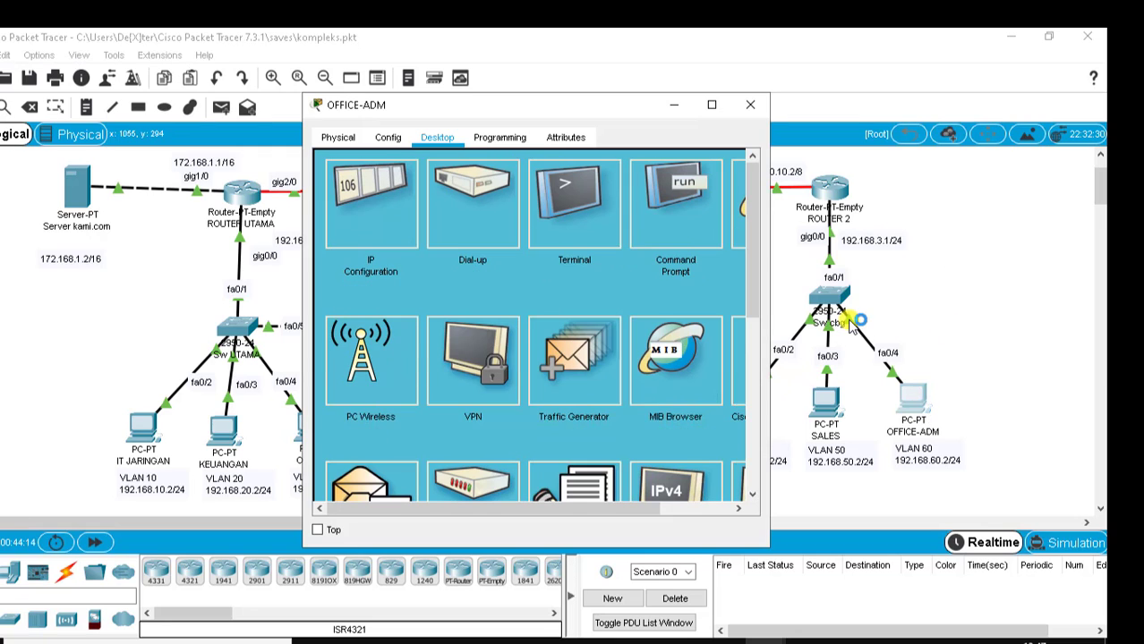
left_click(370, 192)
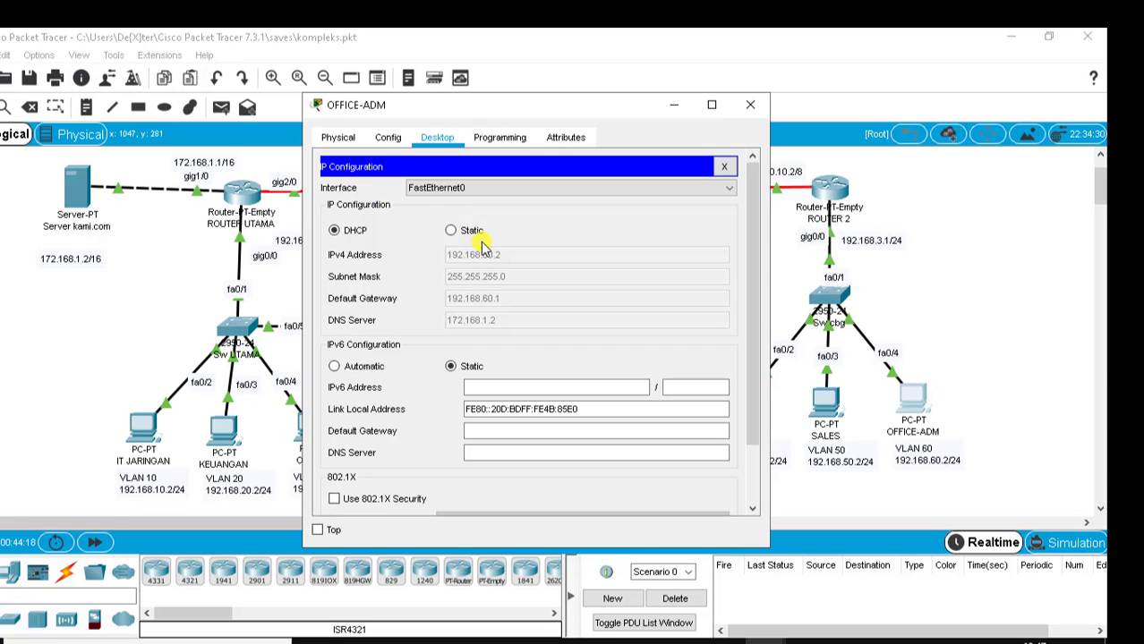
left_click(749, 105)
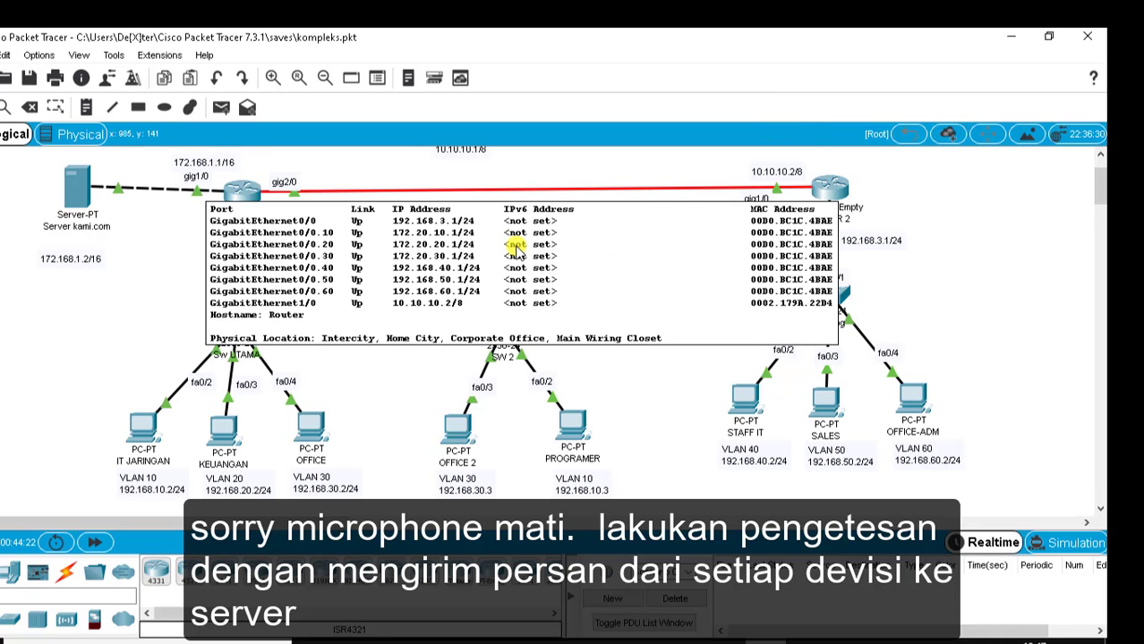
Test connectivity with a simple PDU from the IT JARINGAN PC to the KEUANGAN PC, and clear the PDU list.
left_click(221, 107)
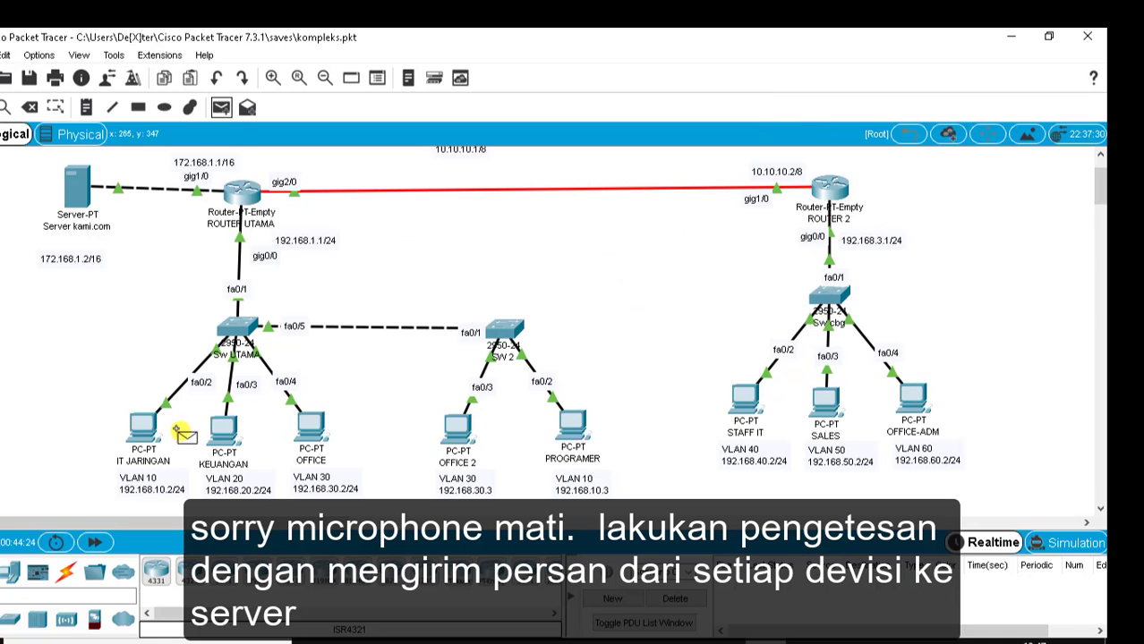
left_click(140, 428)
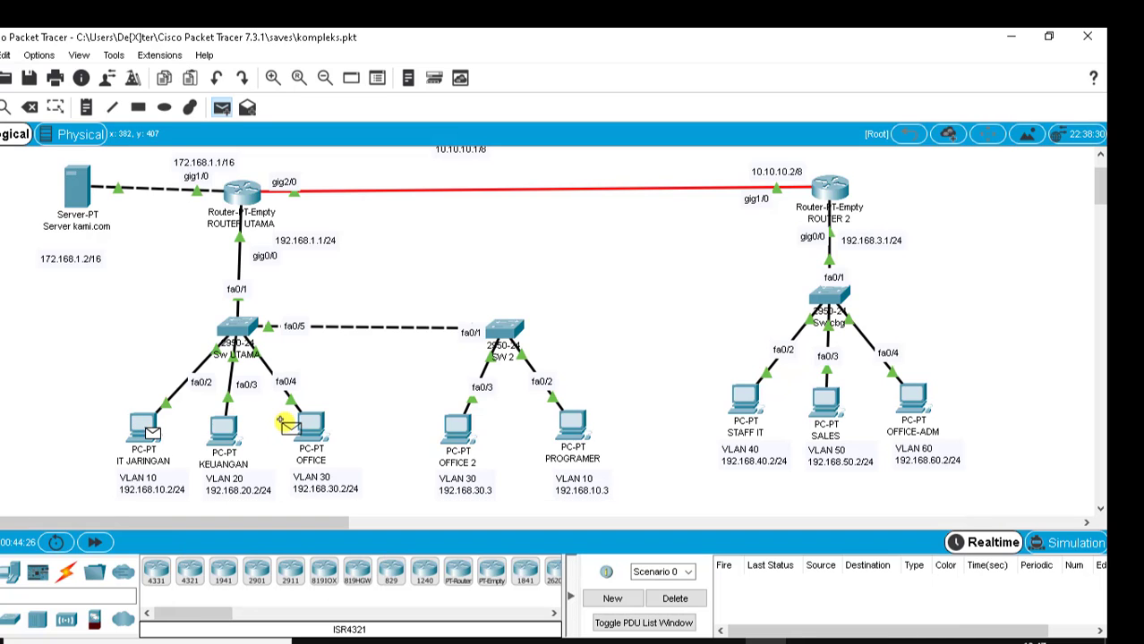
left_click(223, 433)
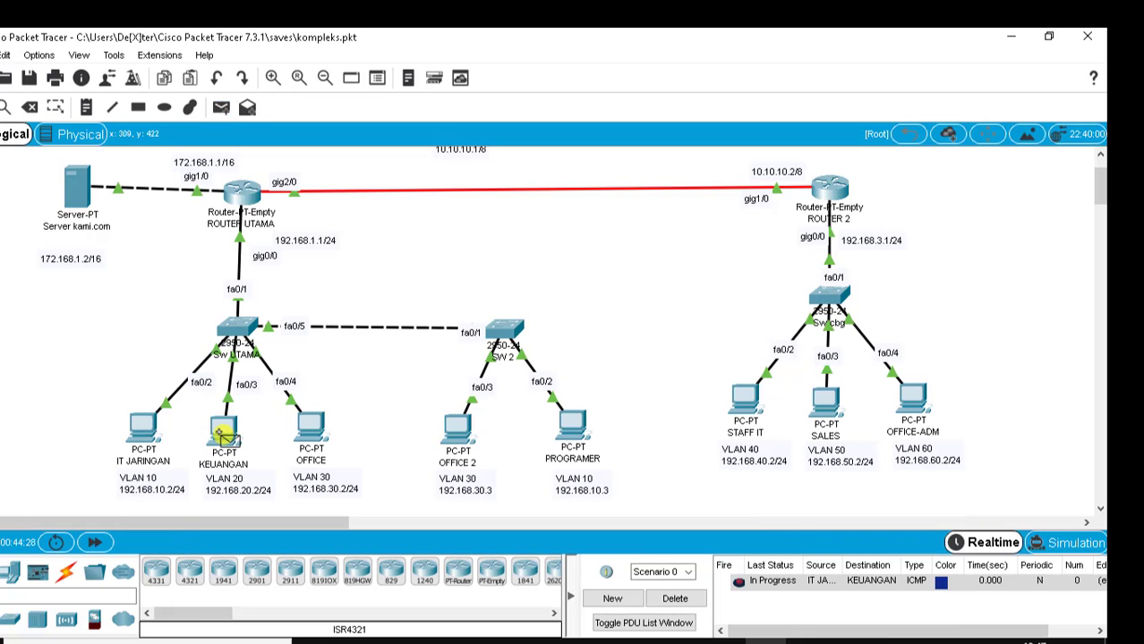
left_click(666, 599)
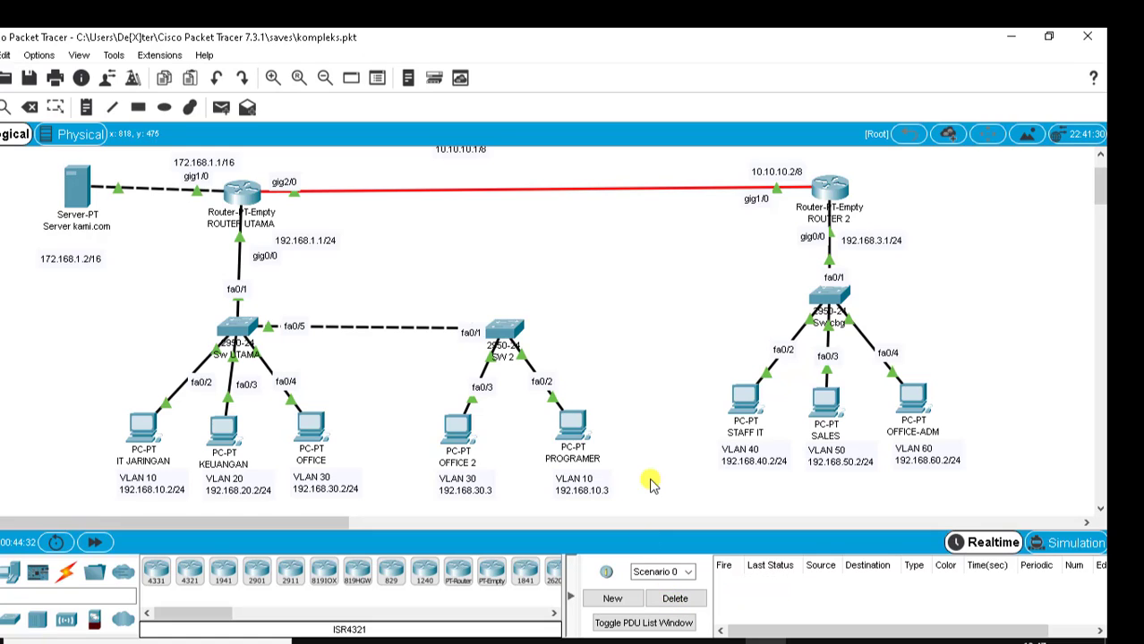
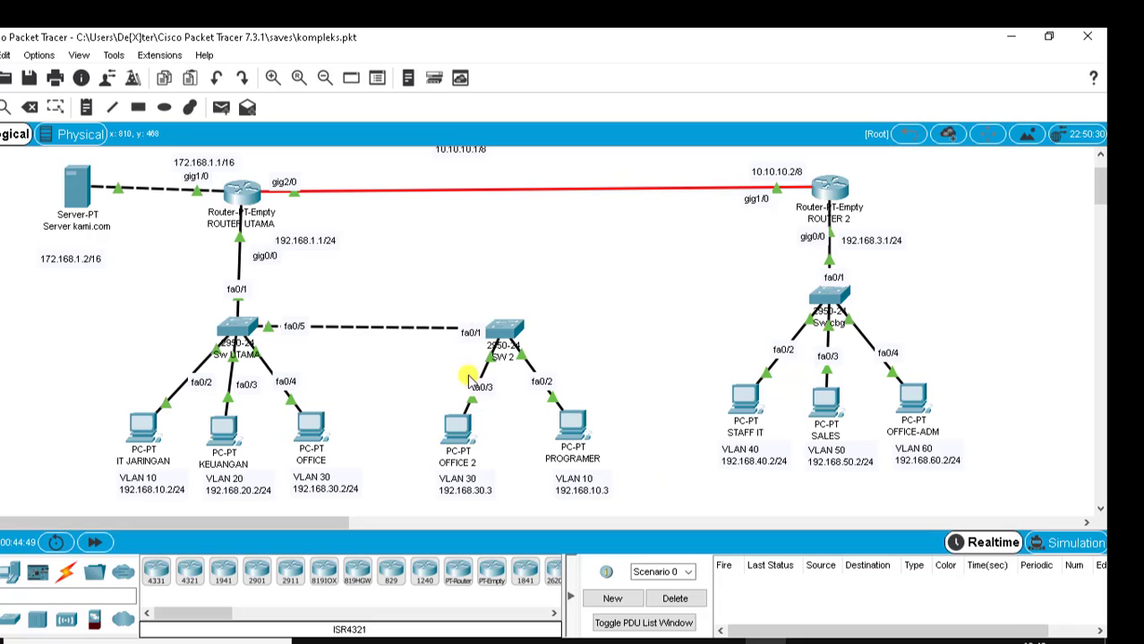
Send simple PDUs from the IT JARINGAN PC and the OFFICE PC to ROUTER UTAMA to test connectivity.
left_click(224, 109)
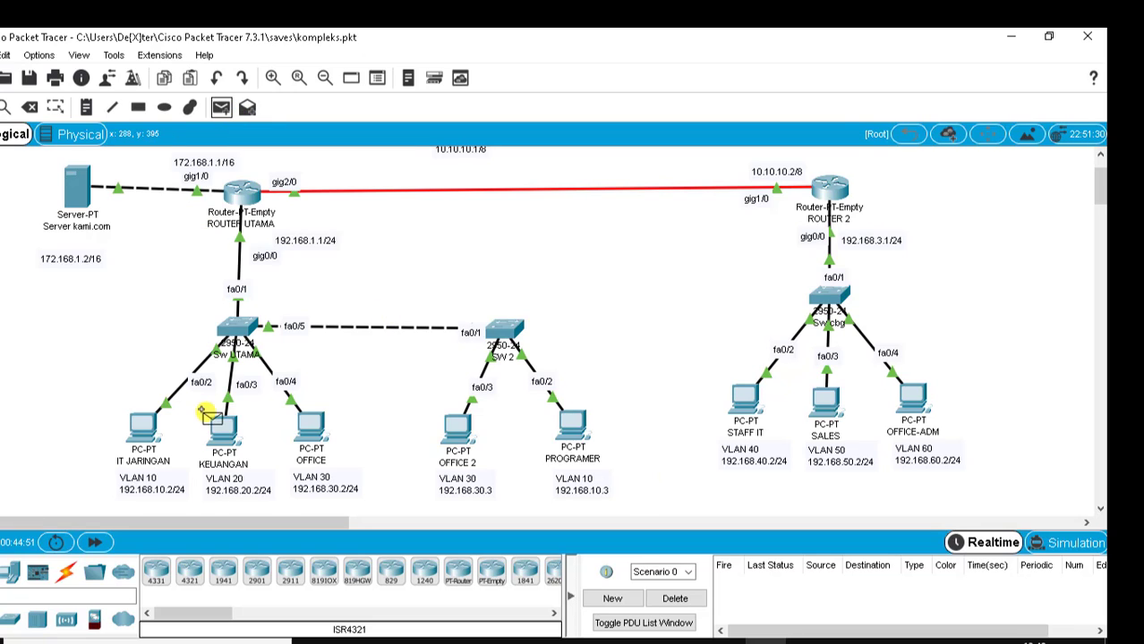
left_click(143, 418)
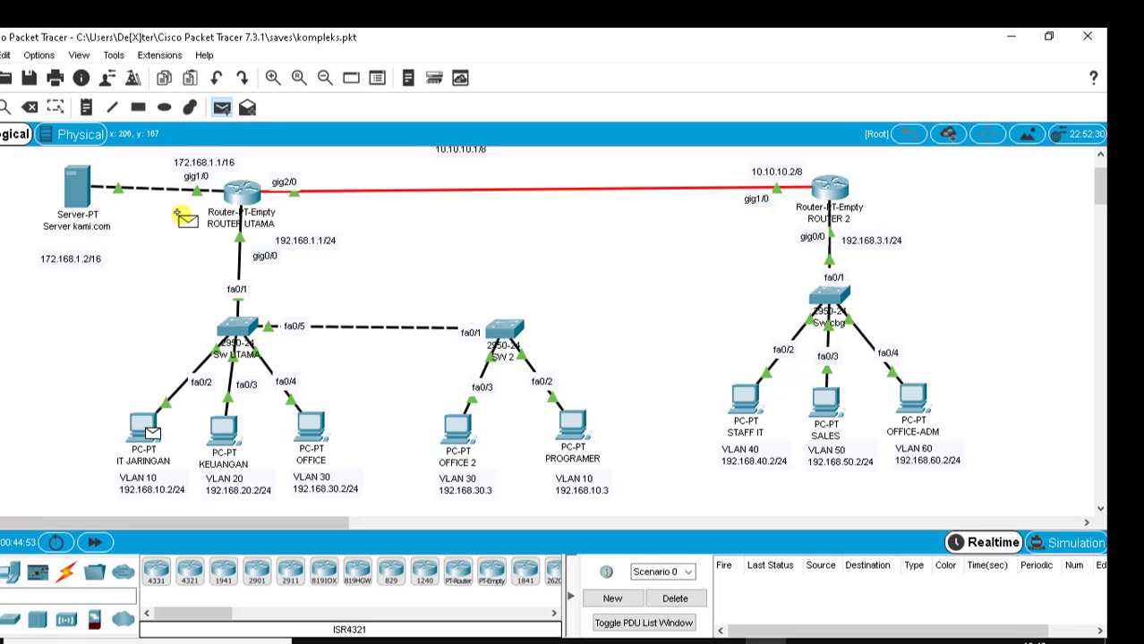
left_click(239, 192)
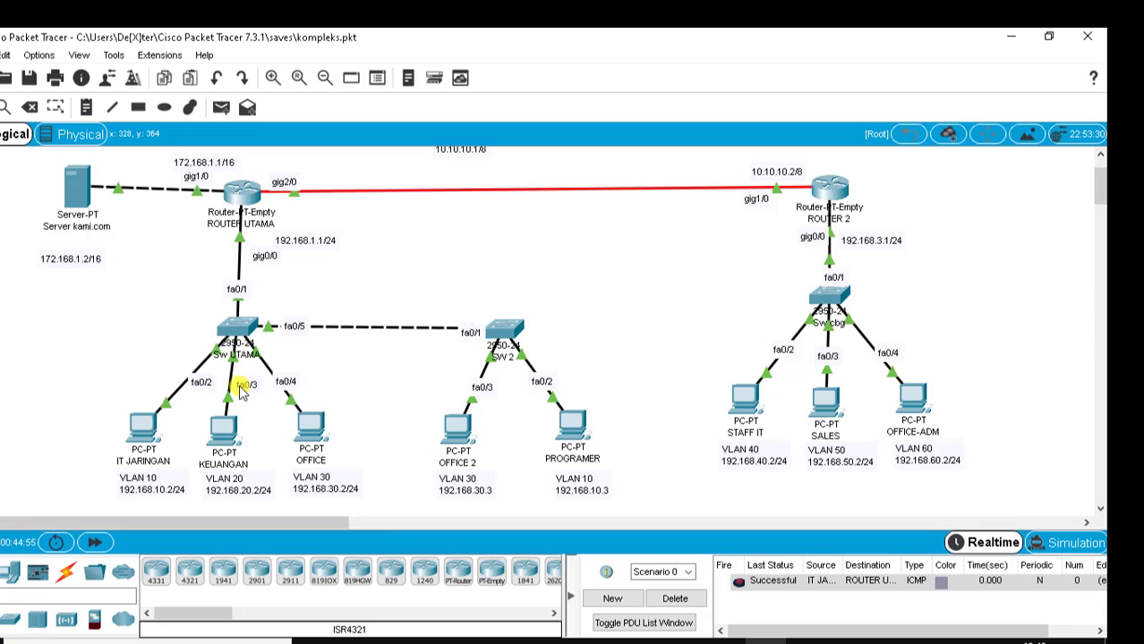
left_click(224, 109)
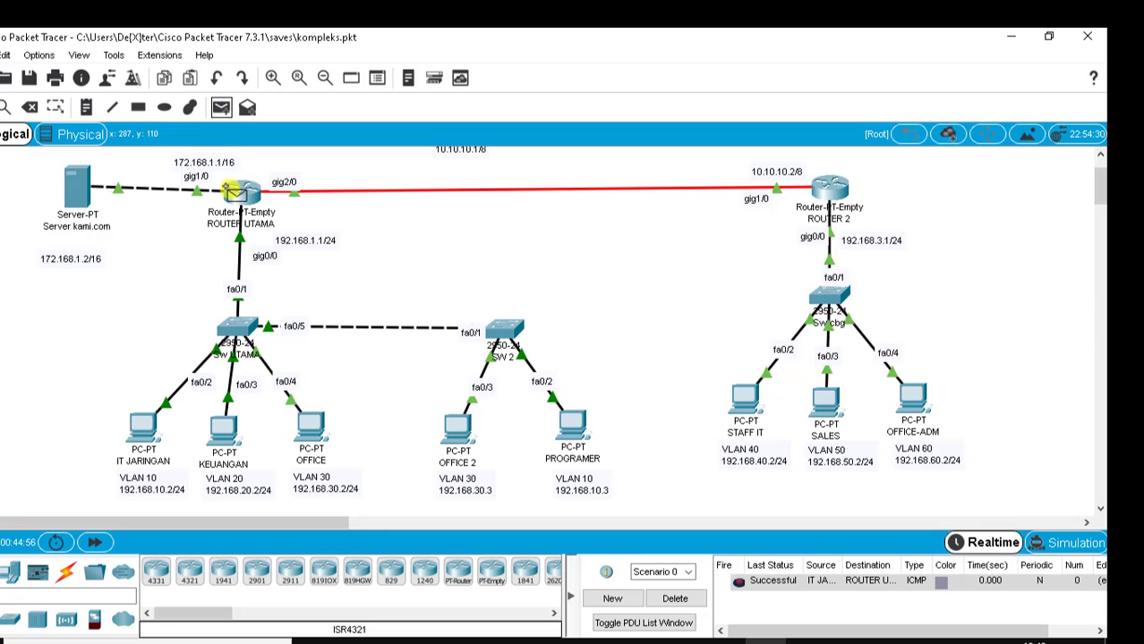
left_click(308, 418)
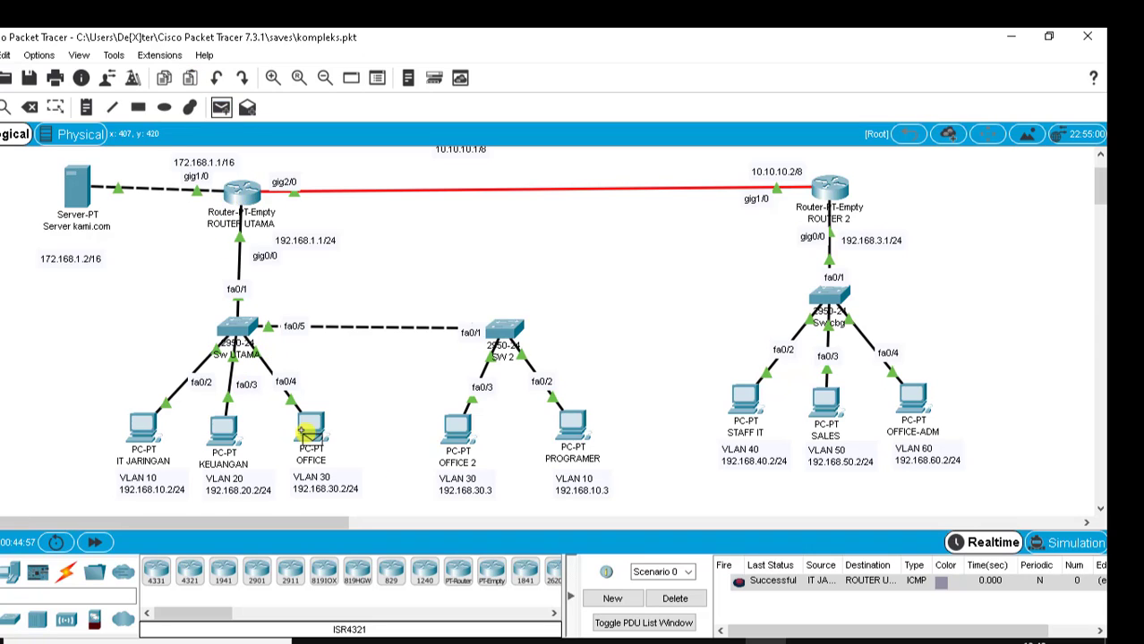
left_click(230, 188)
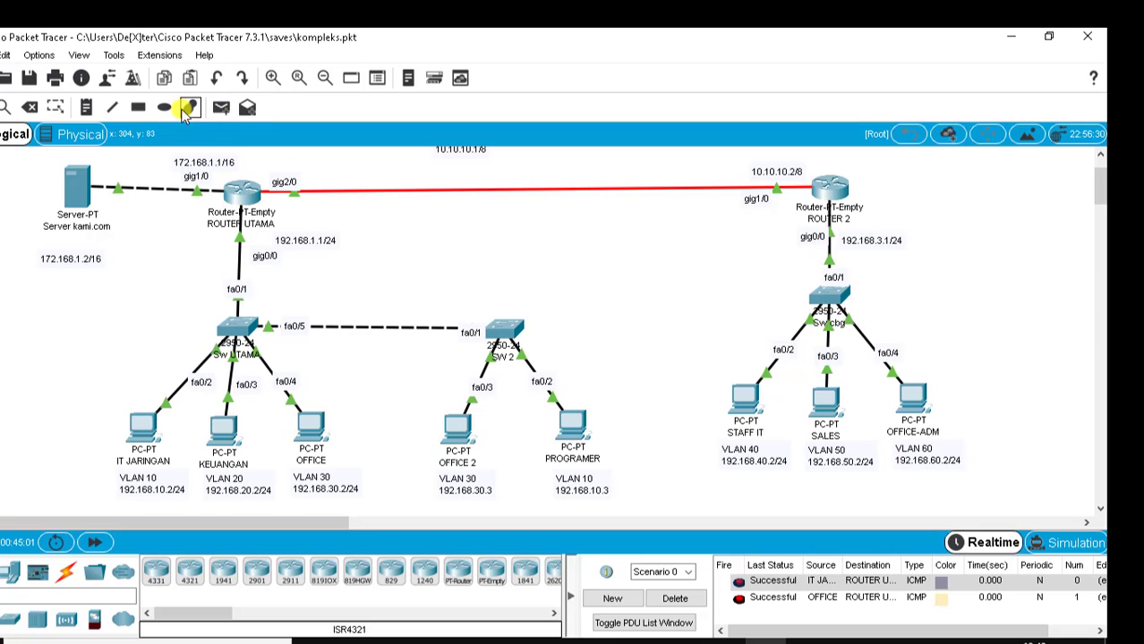
Send a simple PDU from the STAFF IT PC to ROUTER 2 and clear the PDU list.
left_click(222, 107)
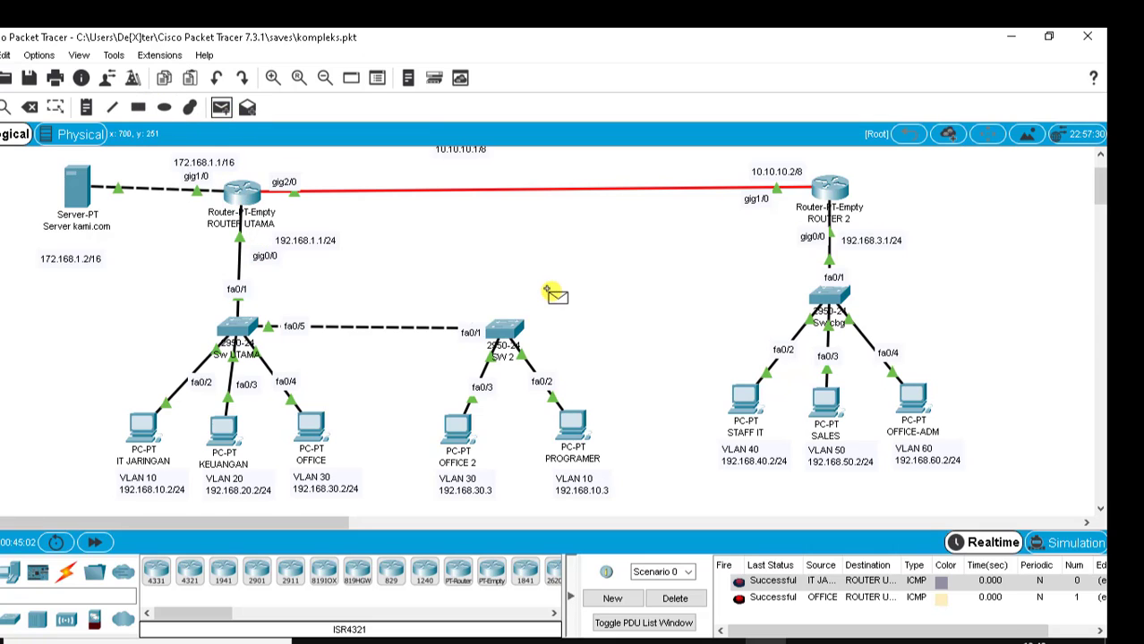
left_click(743, 400)
left_click(825, 185)
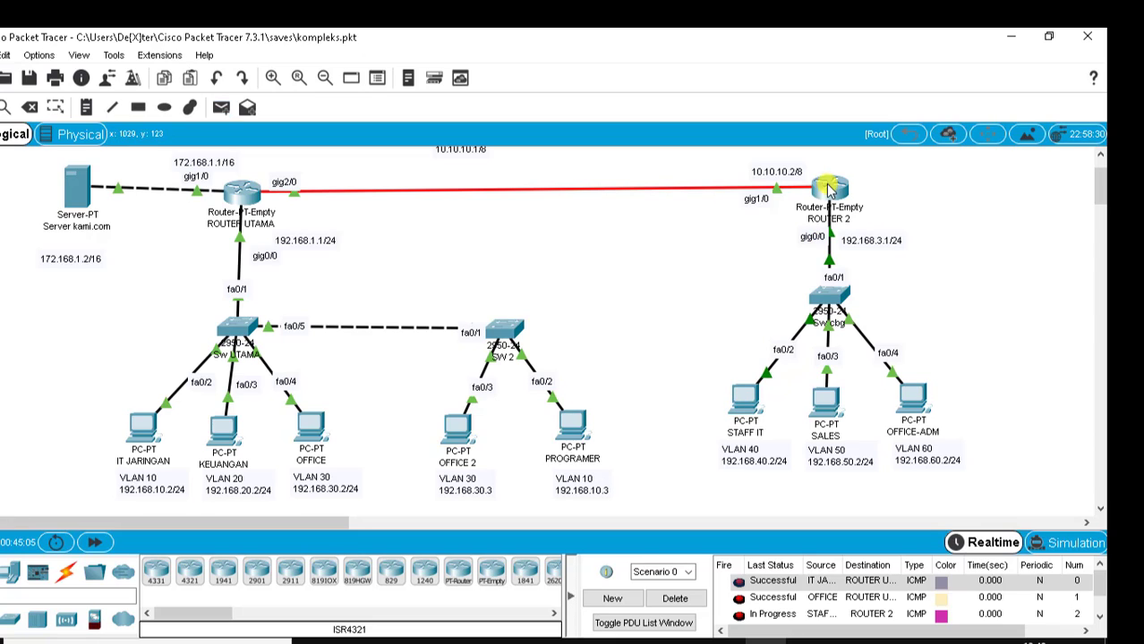
left_click(678, 599)
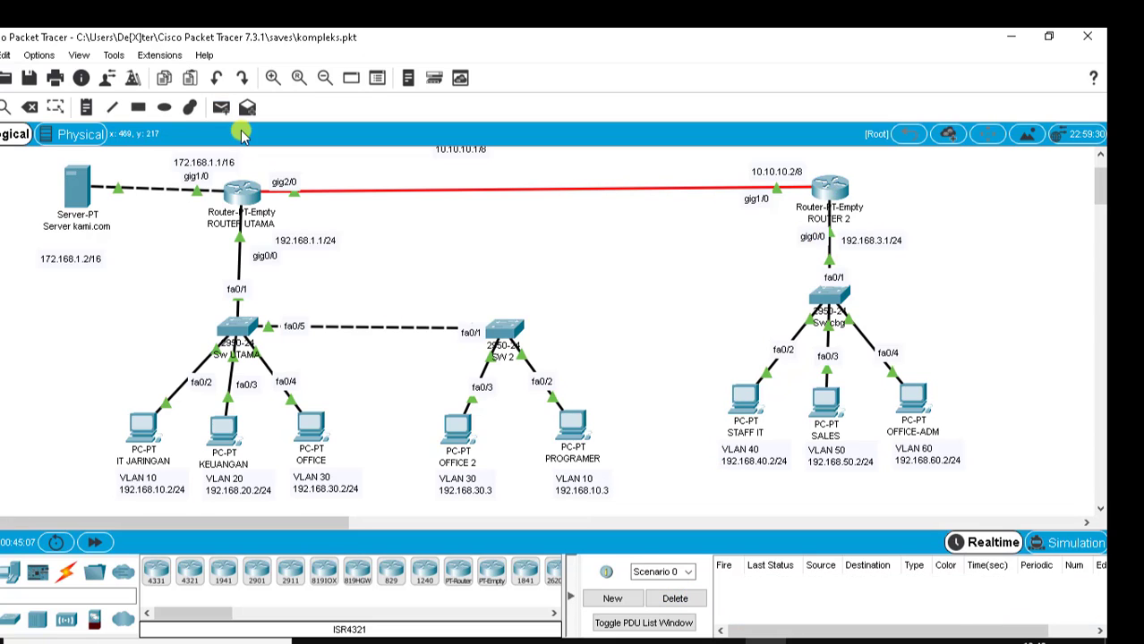
Test the OFFICE-ADM PC's connection to ROUTER 2 with a simple PDU, and delete the test entry.
left_click(222, 107)
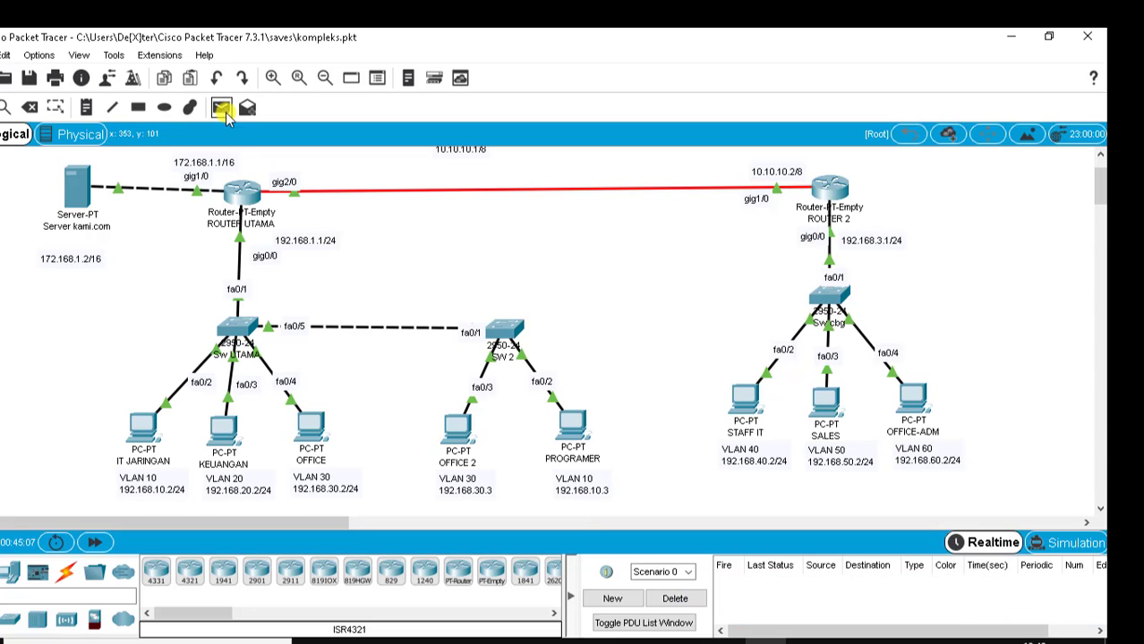
left_click(914, 410)
left_click(816, 188)
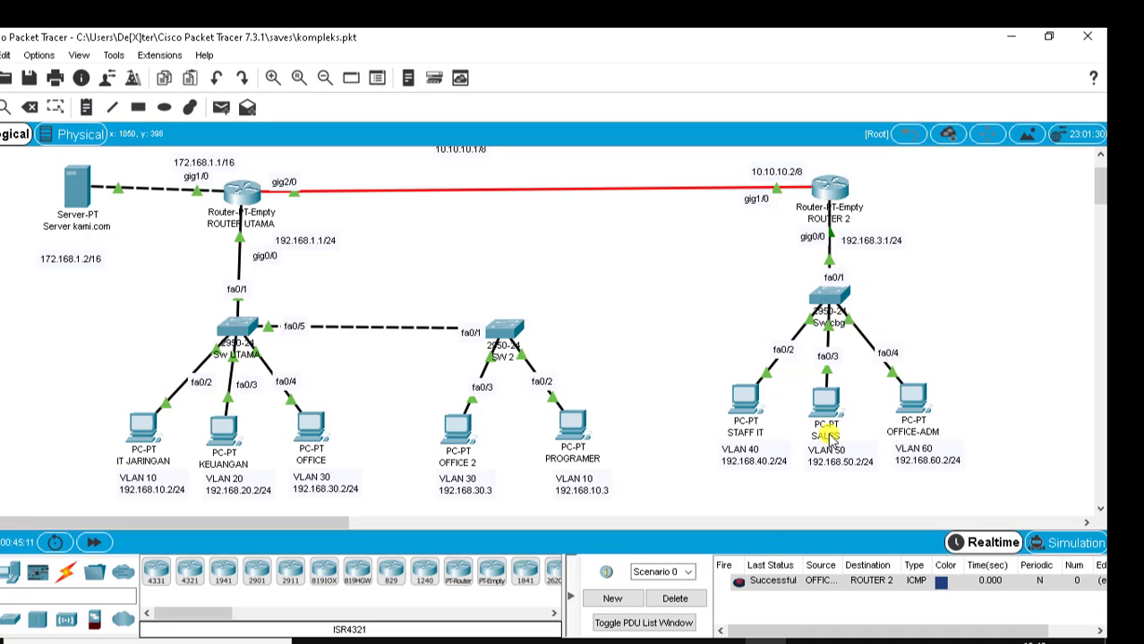
left_click(678, 598)
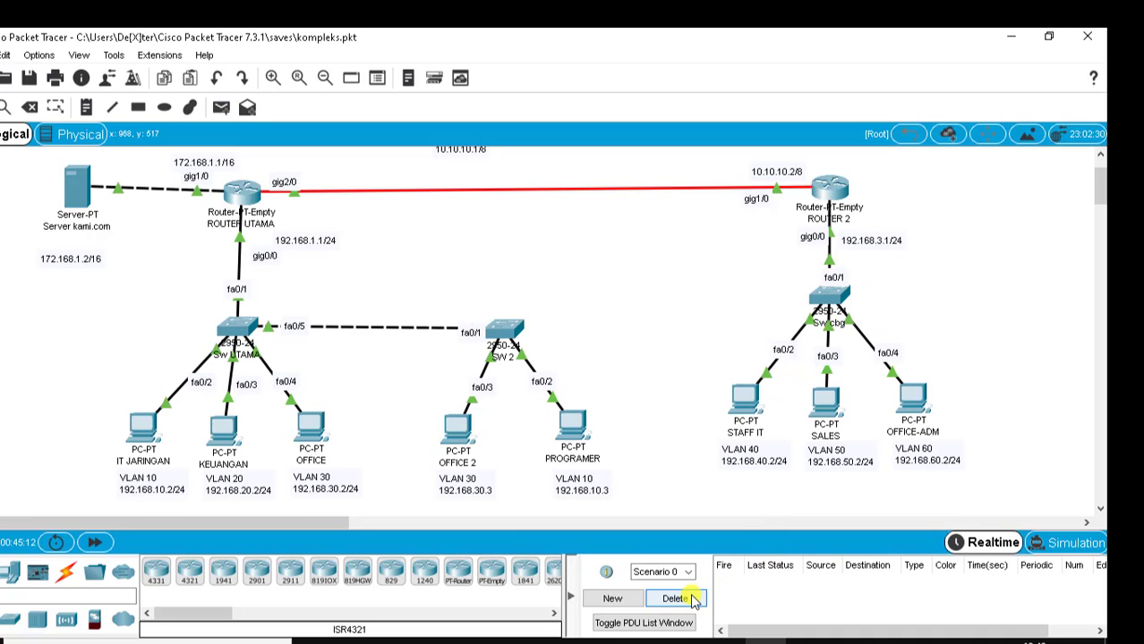
Test the link between sites with a simple PDU from the STAFF IT PC to ROUTER UTAMA, and delete the test entry.
left_click(222, 107)
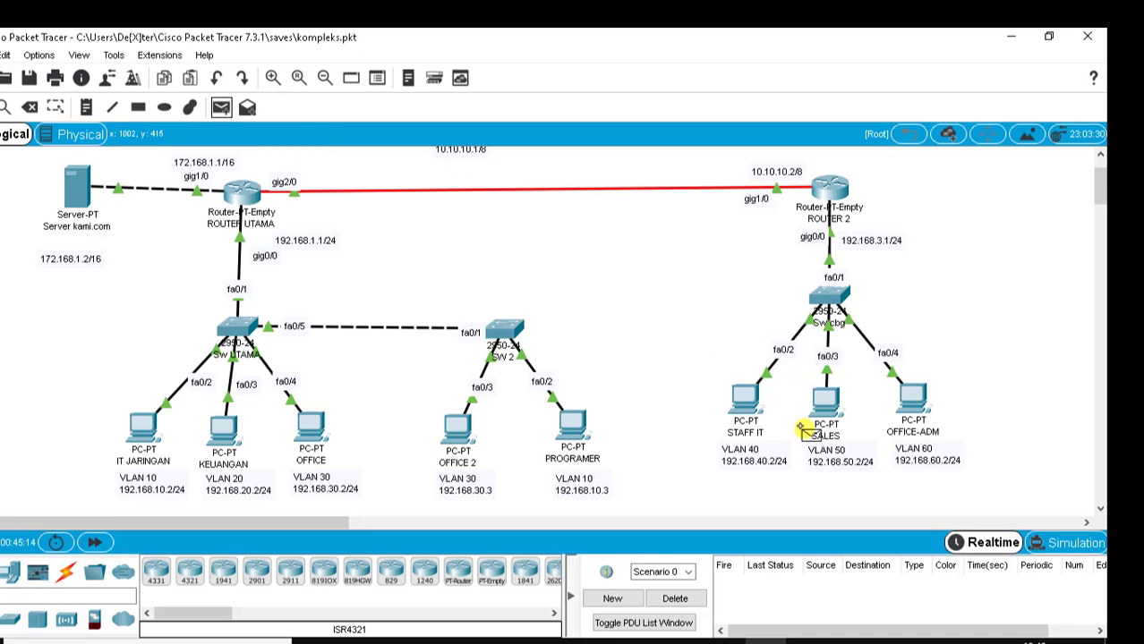
left_click(744, 399)
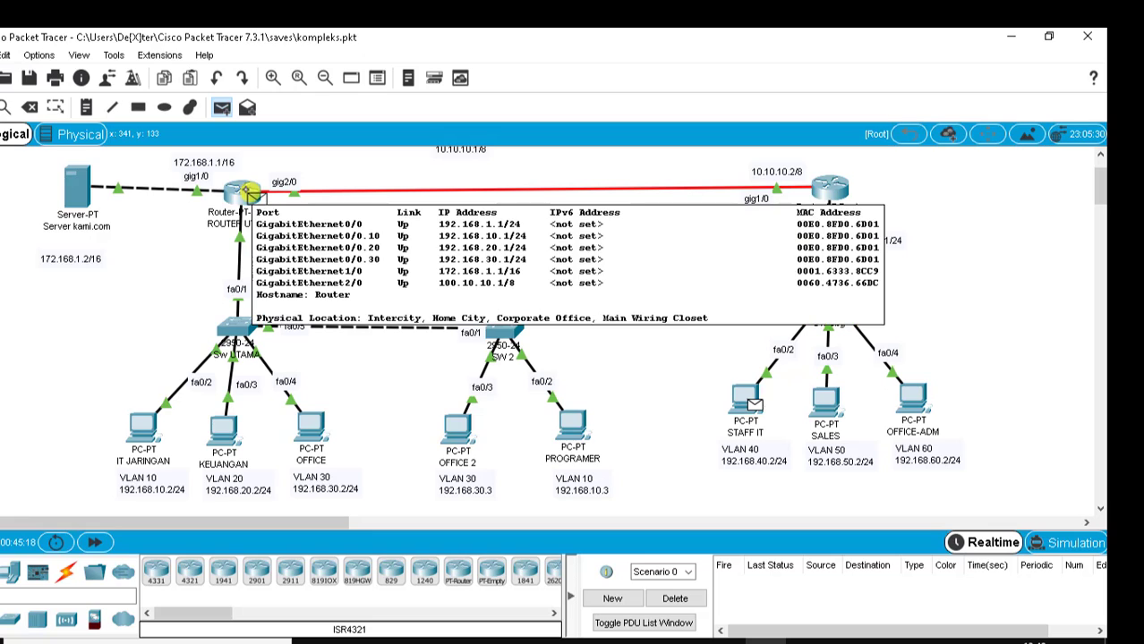
left_click(248, 194)
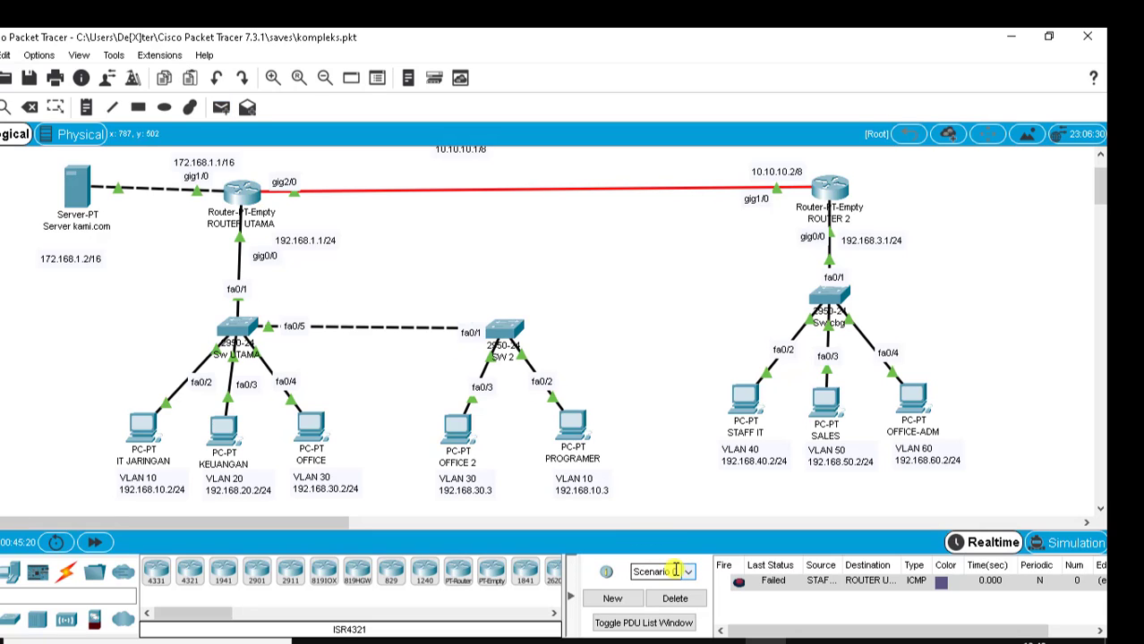
left_click(669, 598)
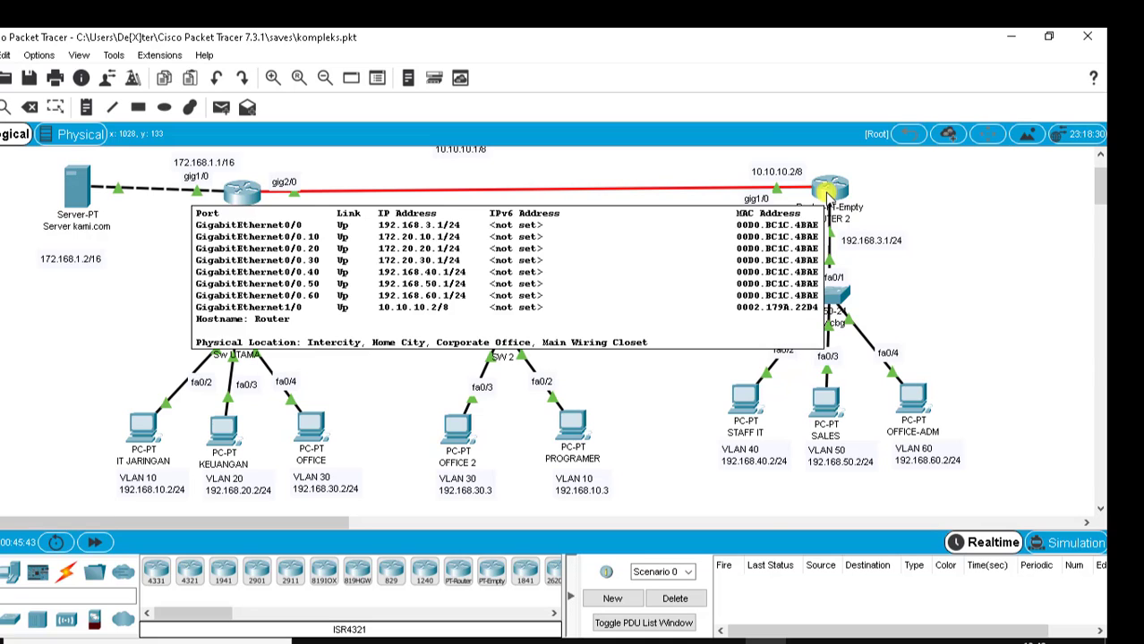
left_click(828, 194)
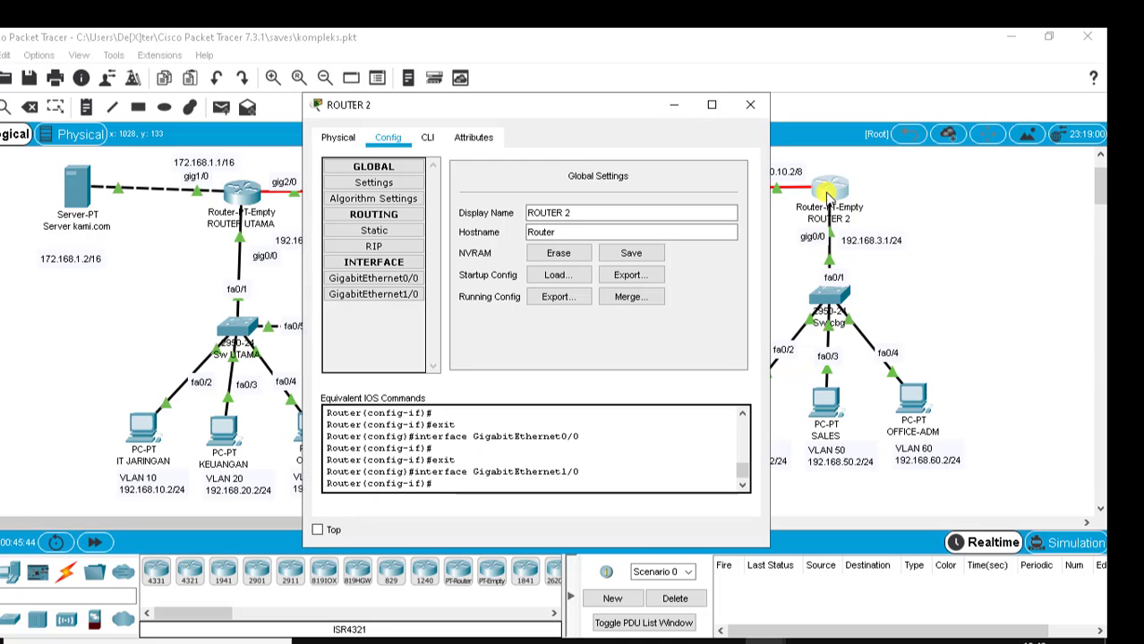
left_click(339, 138)
left_click(386, 139)
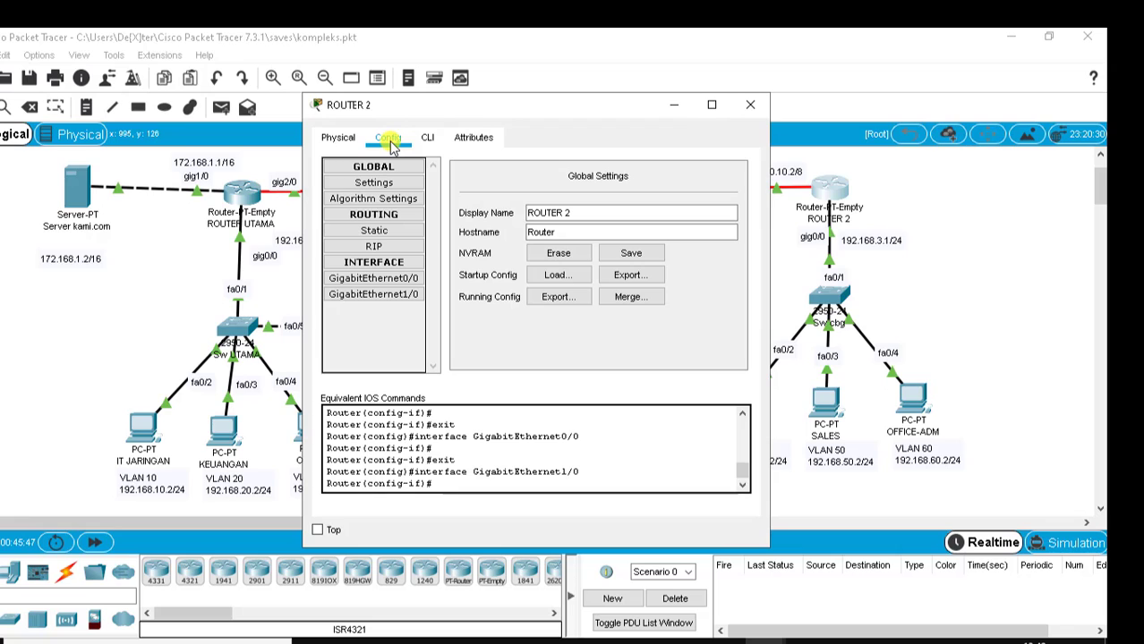
left_click(338, 138)
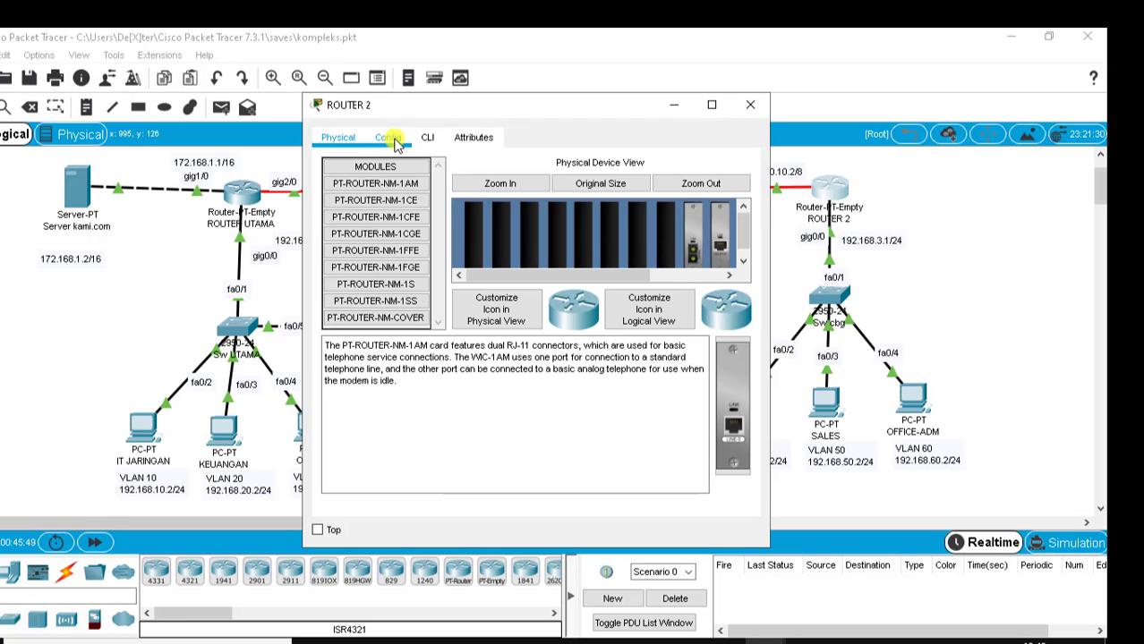
left_click(748, 105)
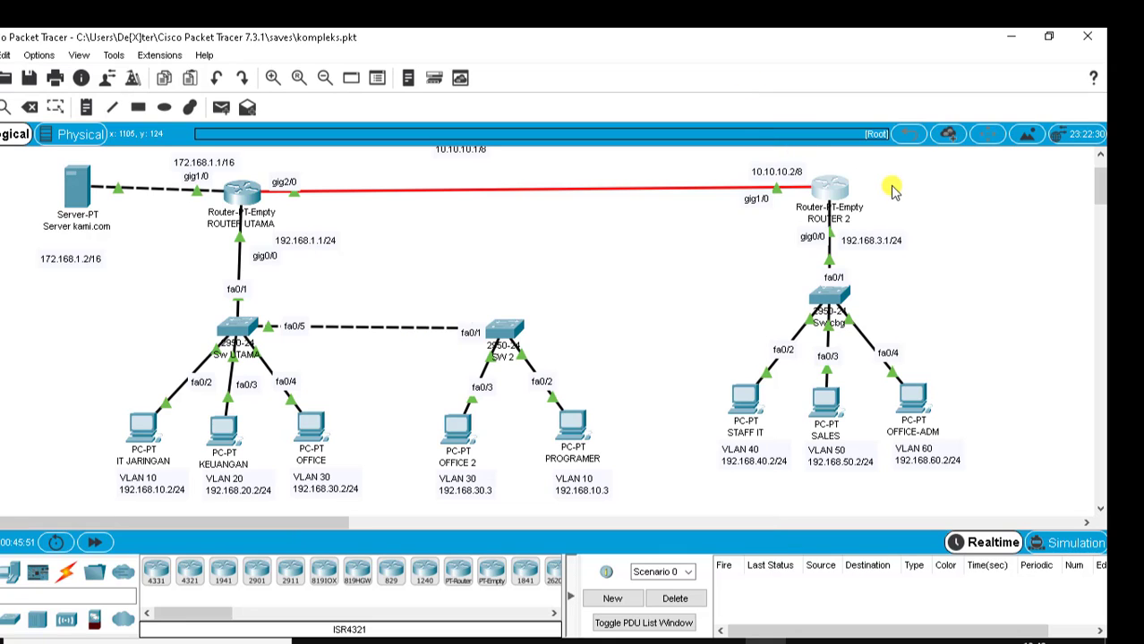
Add the network 192.168.3.0 to the RIP routing configuration of ROUTER 2.
left_click(823, 190)
left_click(388, 139)
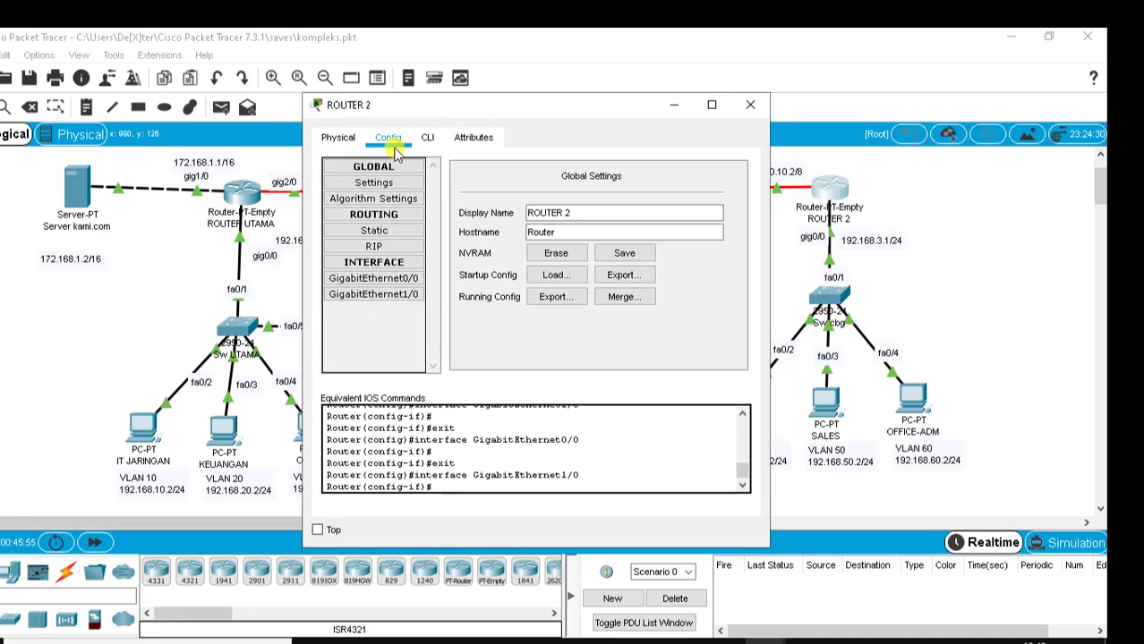
left_click(374, 247)
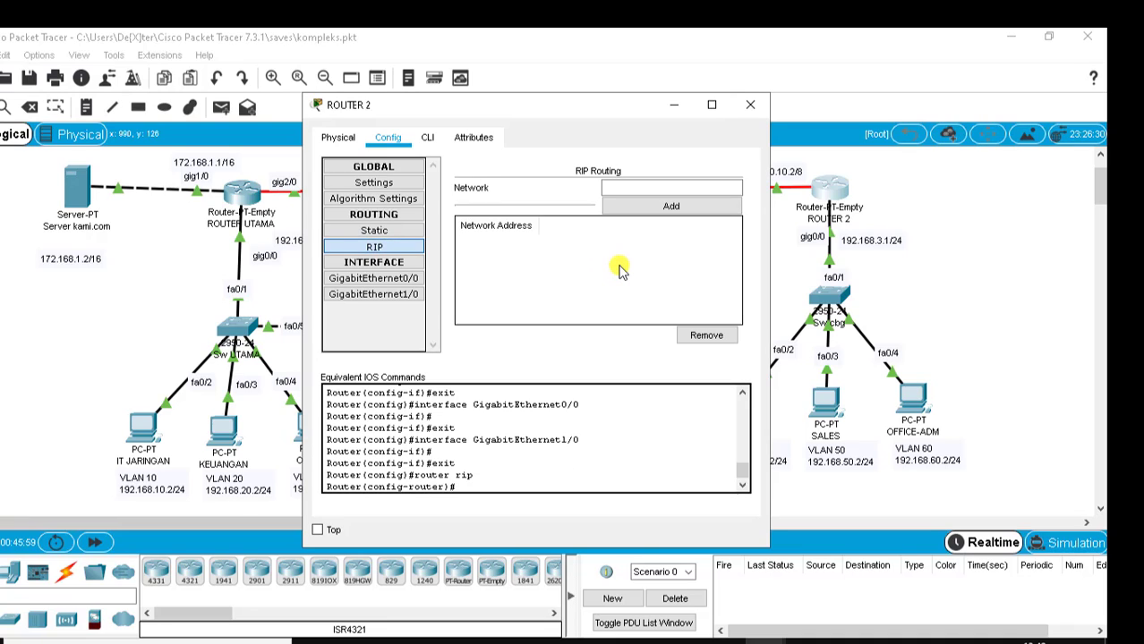
left_click(611, 187)
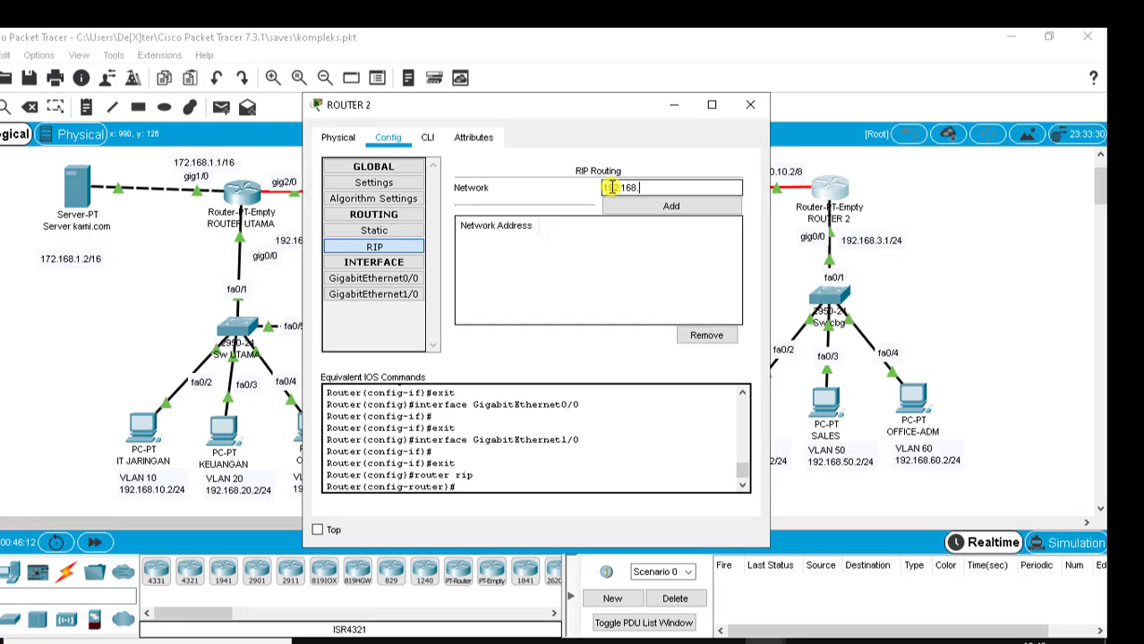
key("BackSpace")
key("BackSpace")
key("BackSpace")
key("BackSpace")
key("BackSpace")
key("BackSpace")
key("BackSpace")
type(".3.0")
left_click(627, 206)
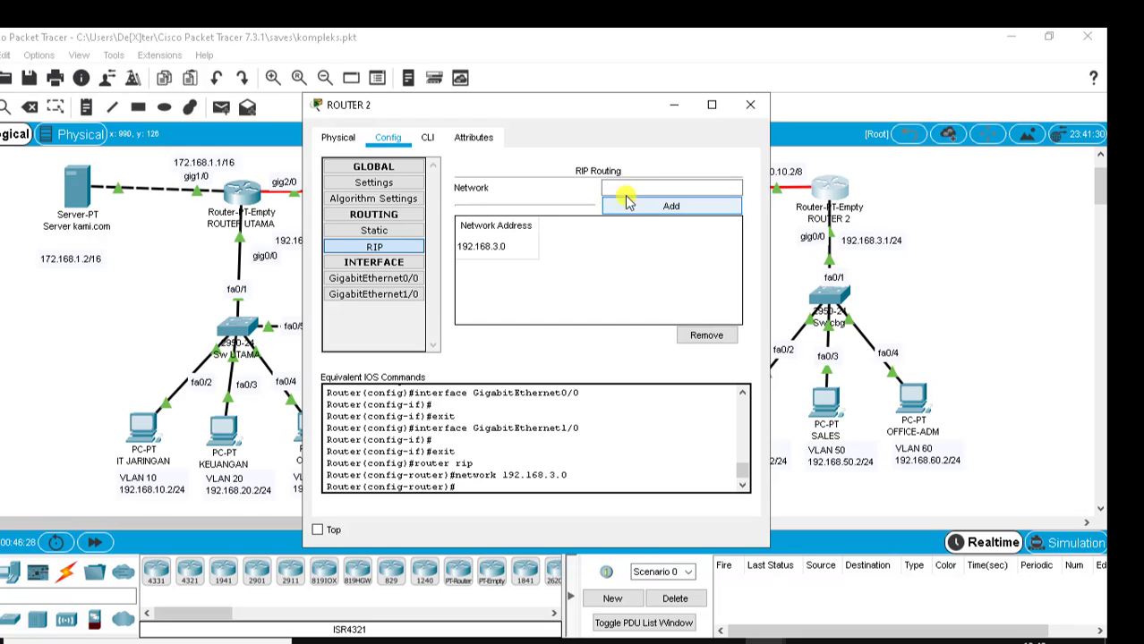
Add the networks 192.168.40.0, 192.168.50.0 and 192.168.60.0 to the RIP routing configuration of ROUTER 2.
left_click(629, 187)
type("192.168.")
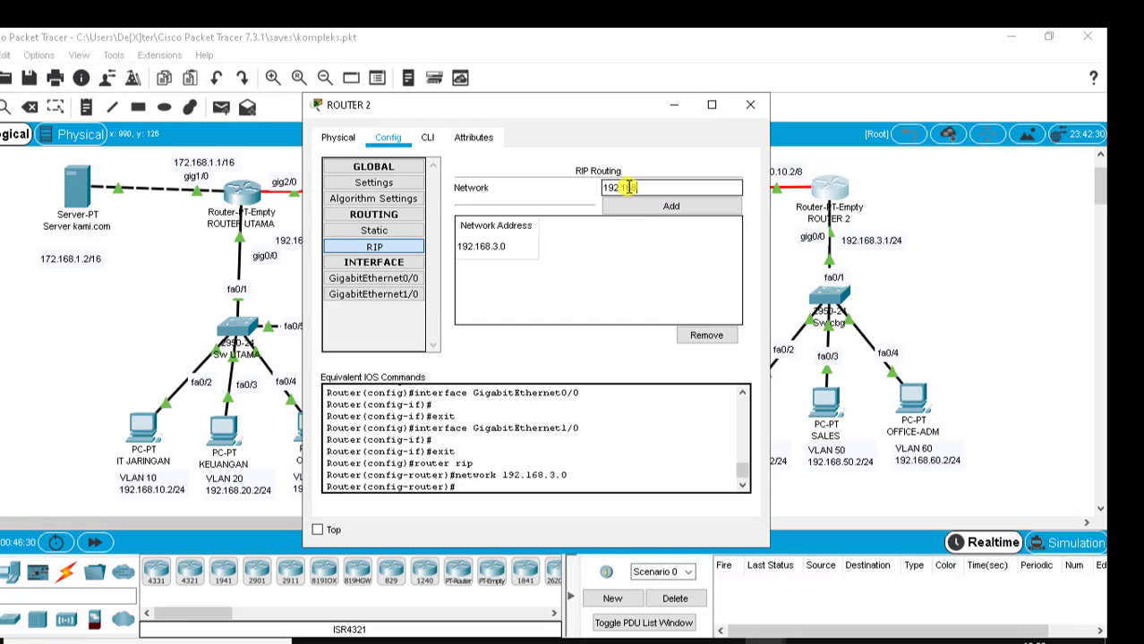
type("40.0")
left_click(644, 206)
left_click(642, 187)
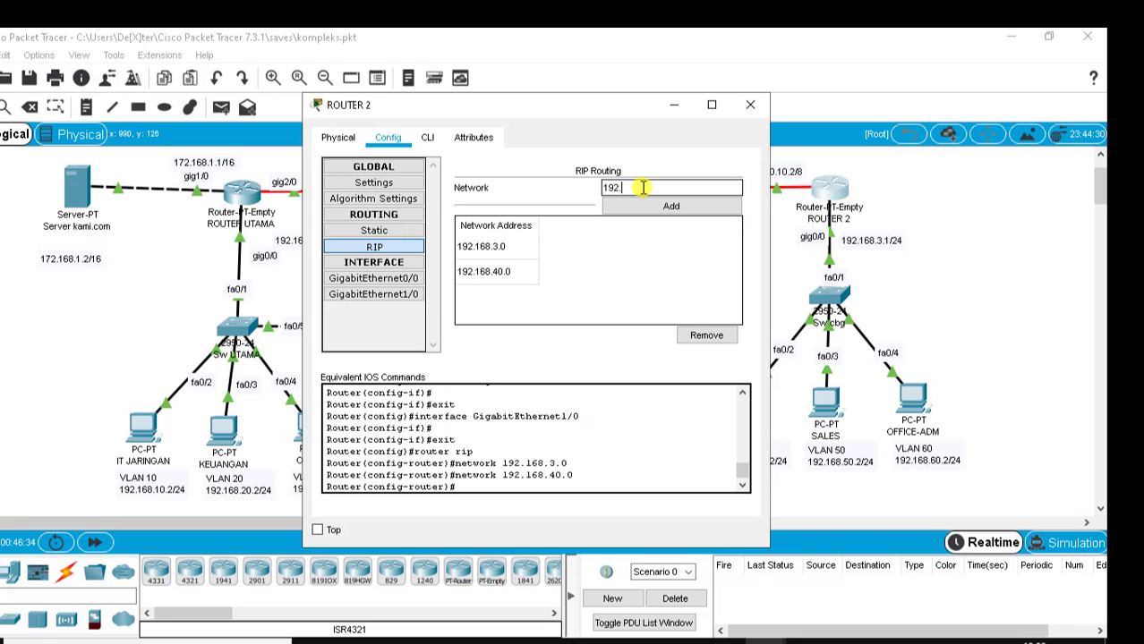
type("192.168.50.0")
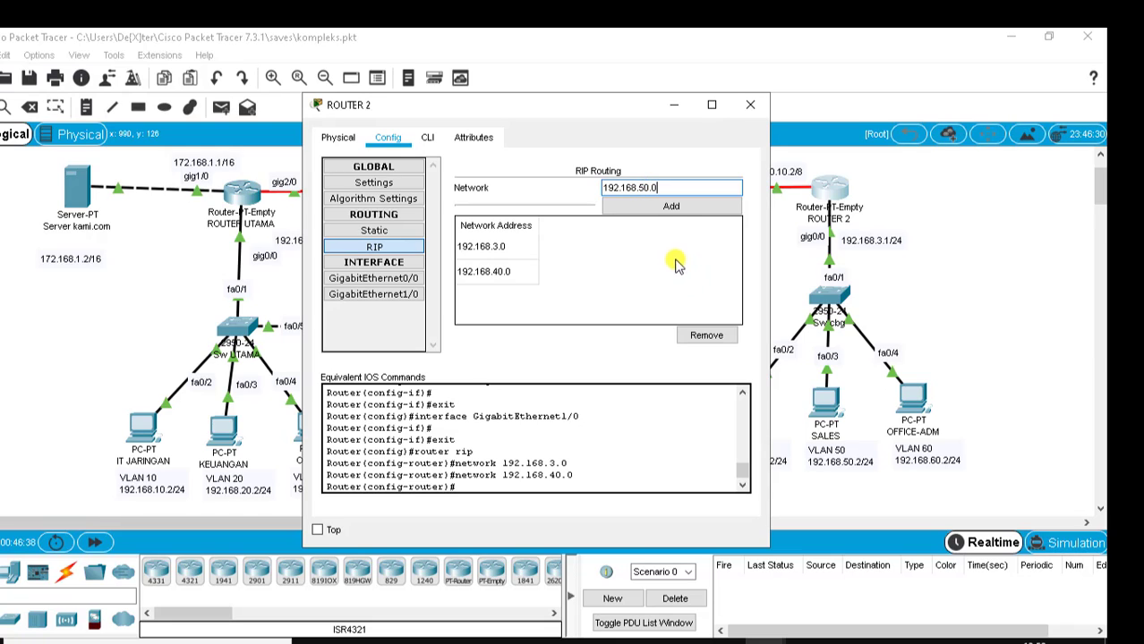
left_click(654, 205)
left_click(649, 187)
type("192.168")
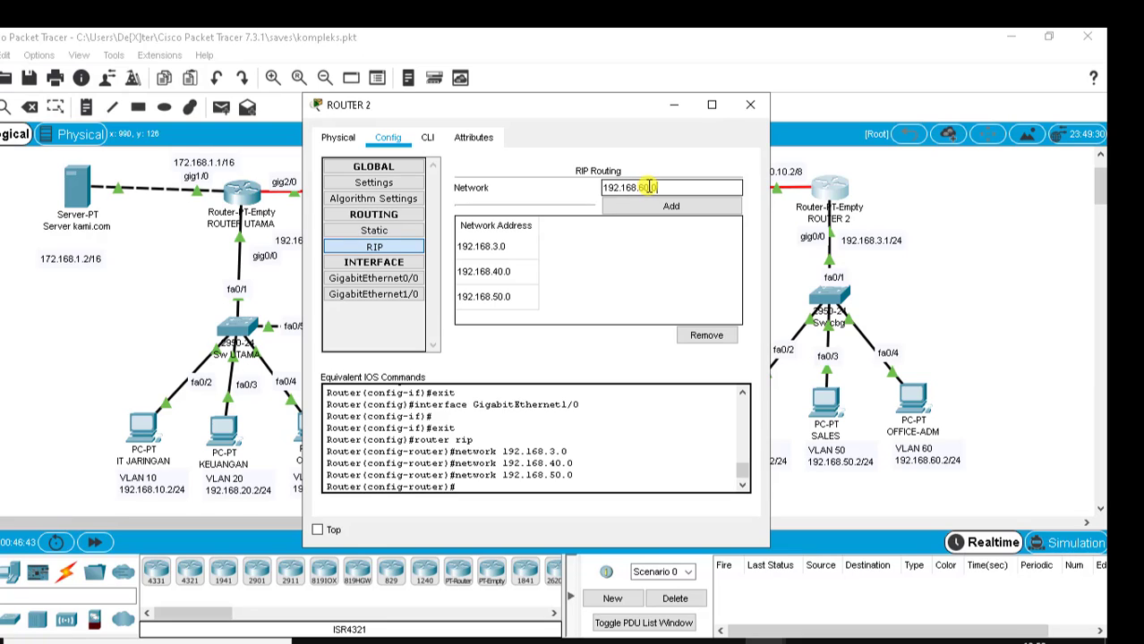
type(".60.0")
left_click(638, 205)
Add the inter-router network 10.0.0.0 to ROUTER 2's RIP routing, and close the router's configuration.
left_click(627, 187)
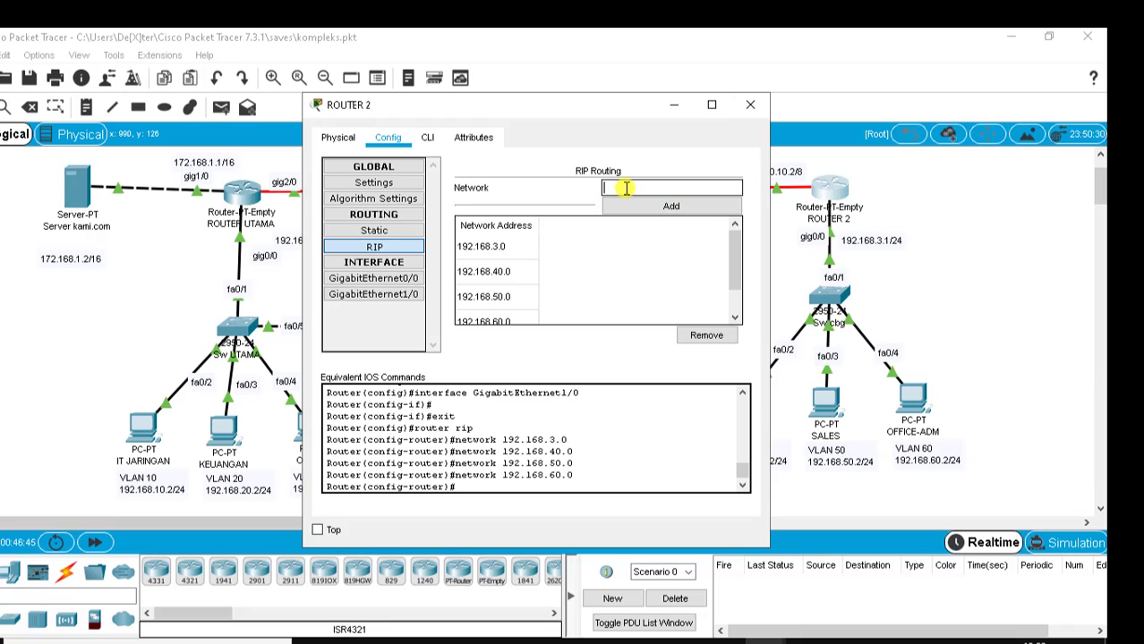
type("10.0.0.0")
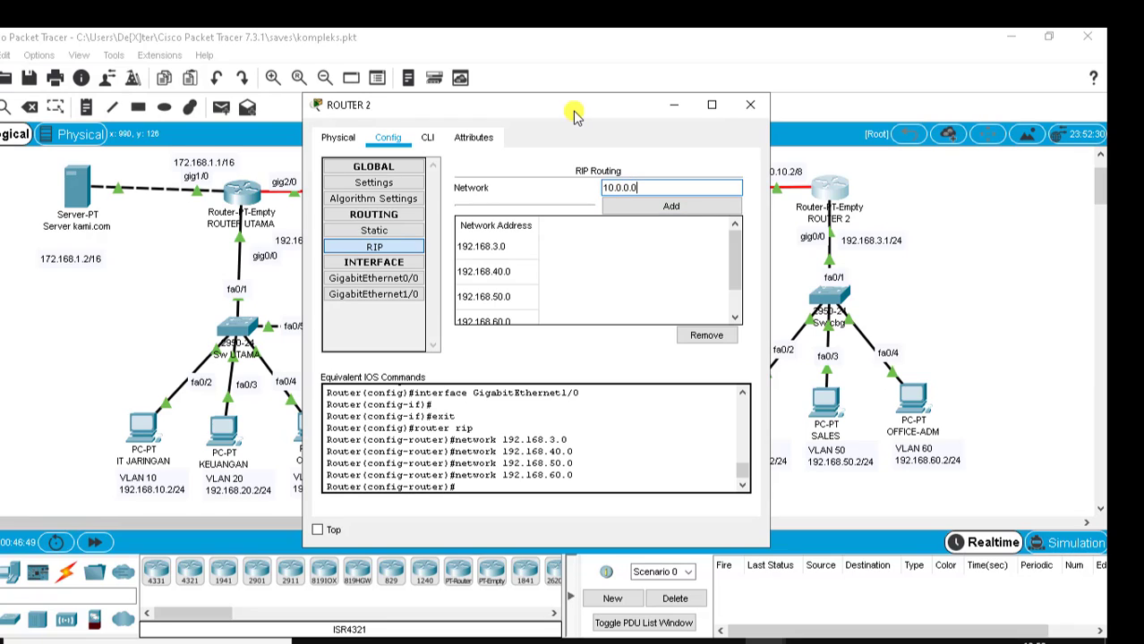
left_click_drag(563, 103, 455, 104)
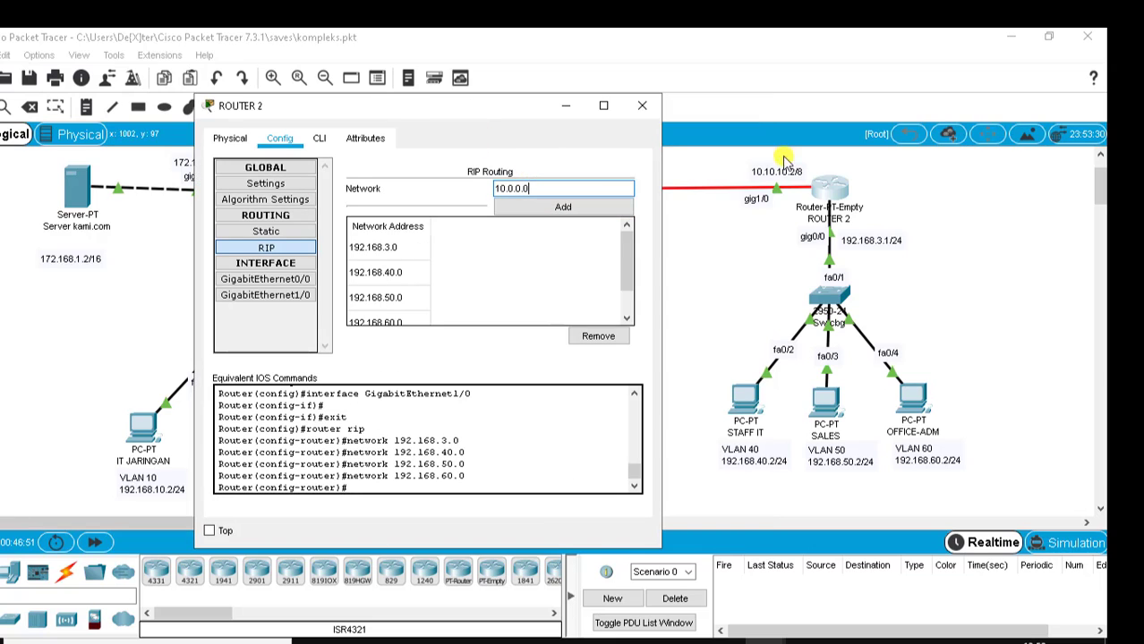
left_click(528, 209)
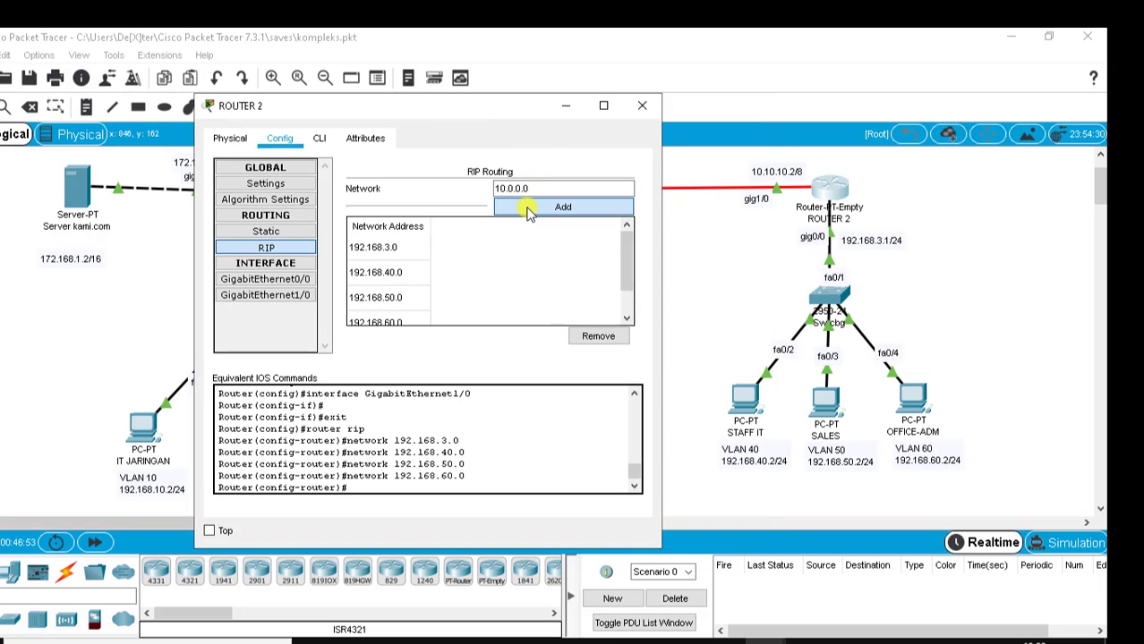
left_click_drag(626, 258, 627, 236)
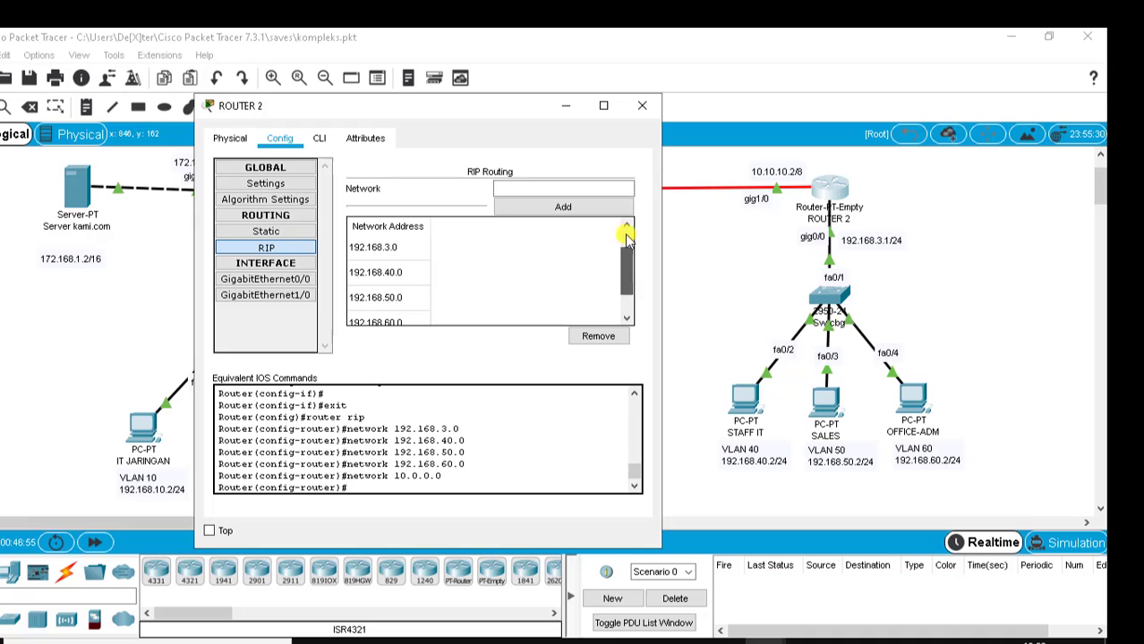
left_click(642, 106)
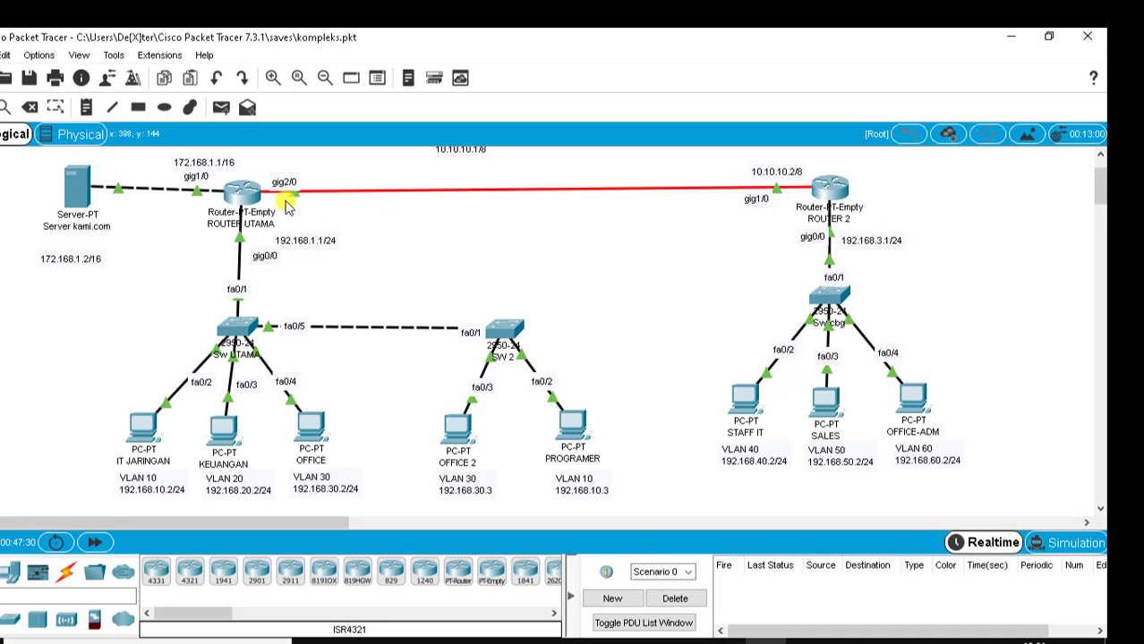
Open ROUTER UTAMA's RIP routing configuration and add the networks 192.168.1.0 and 192.168.10.0.
left_click(242, 191)
left_click_drag(467, 105, 852, 66)
left_click(786, 107)
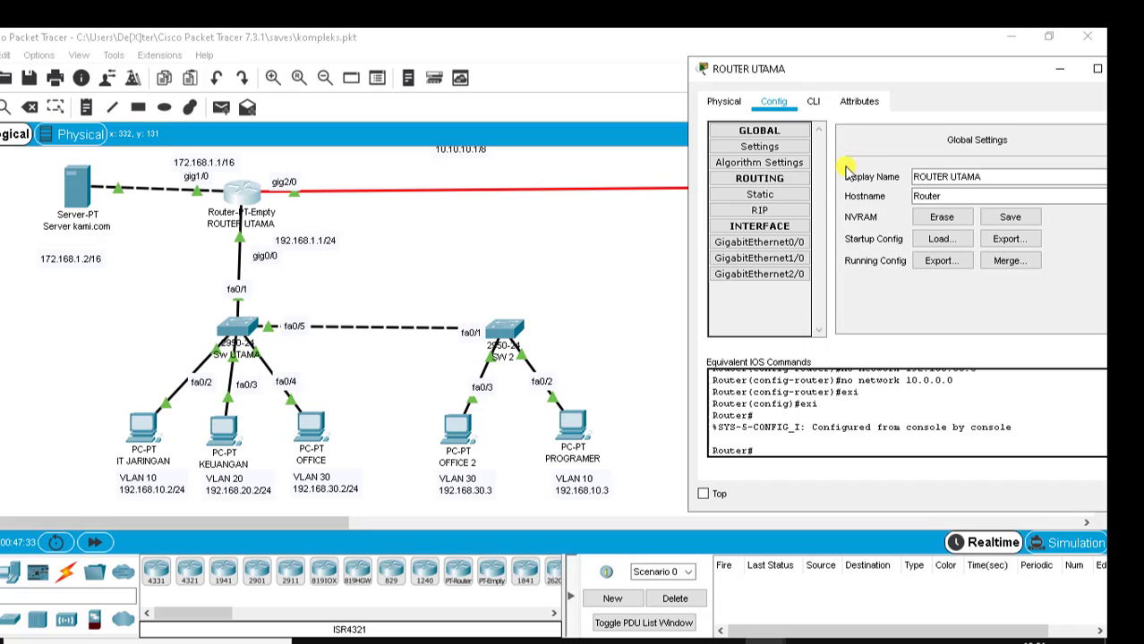
left_click(763, 212)
left_click(1035, 154)
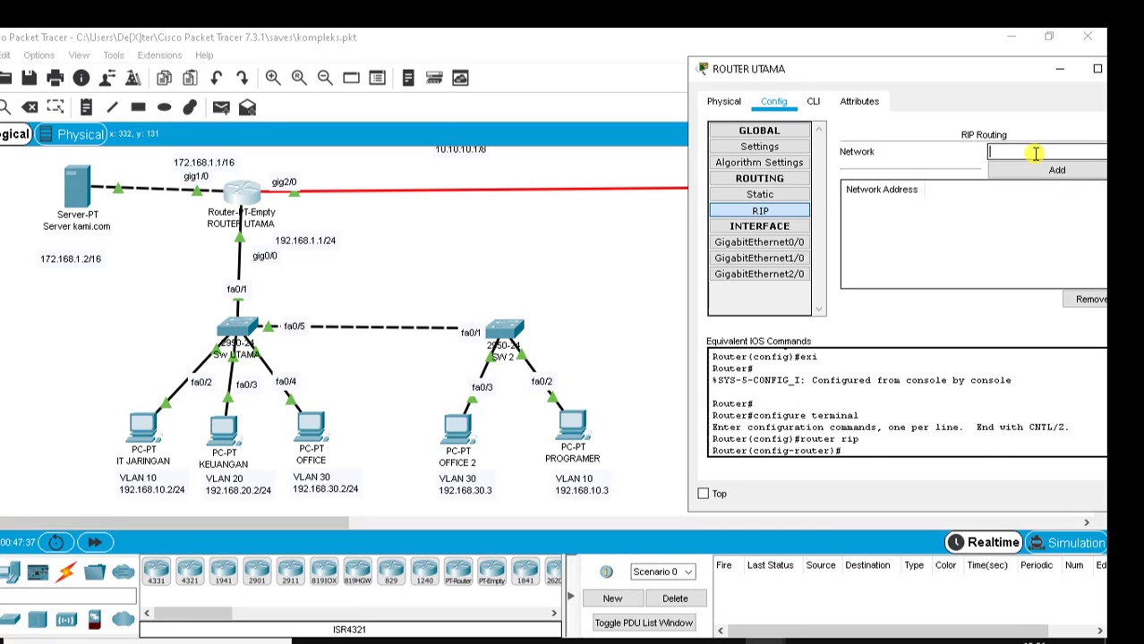
type("192.168.1.0")
left_click(1029, 169)
left_click(1020, 154)
type("192.")
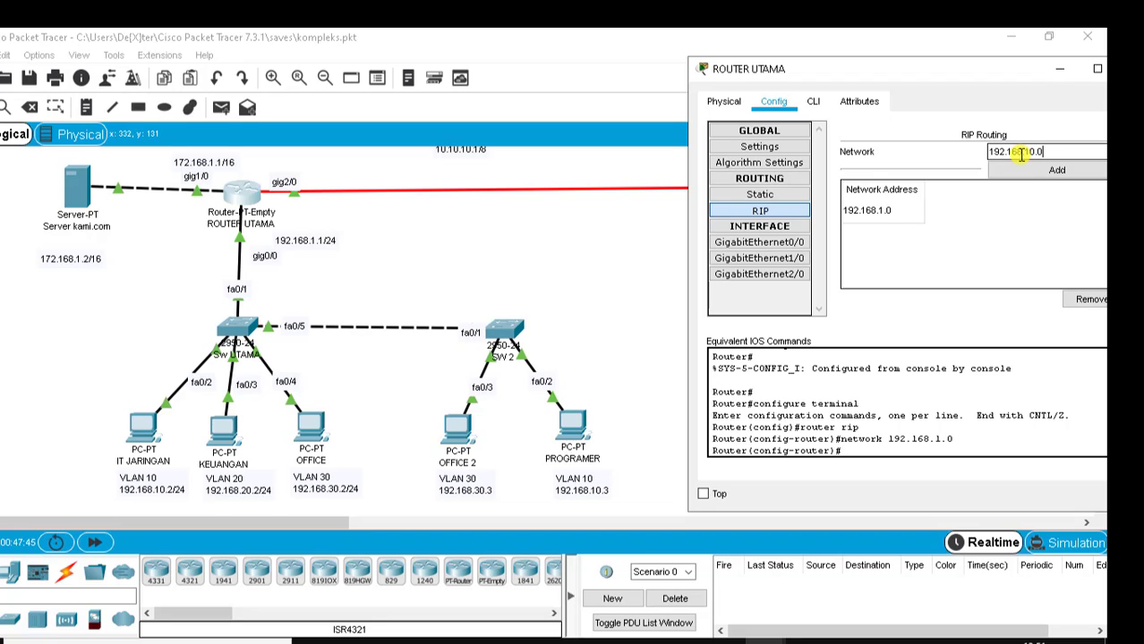
left_click(1047, 169)
Add the networks 192.168.20.0 and 192.168.30.0 to ROUTER UTAMA's RIP routing.
left_click(1014, 154)
type("192")
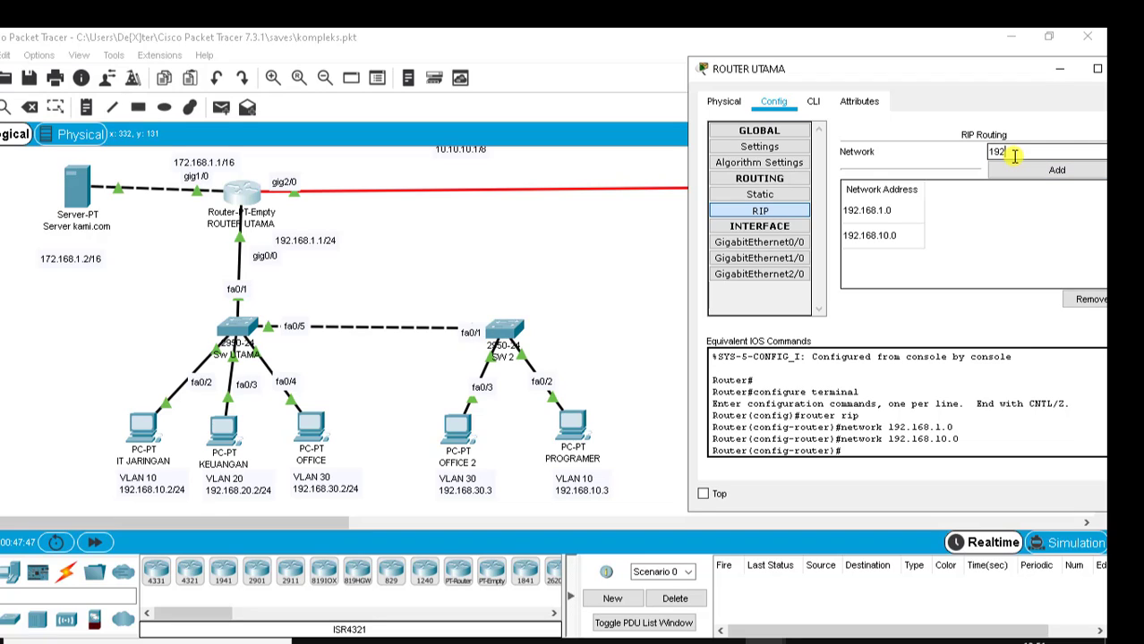
type(".168.20.0")
key("Return")
type("19")
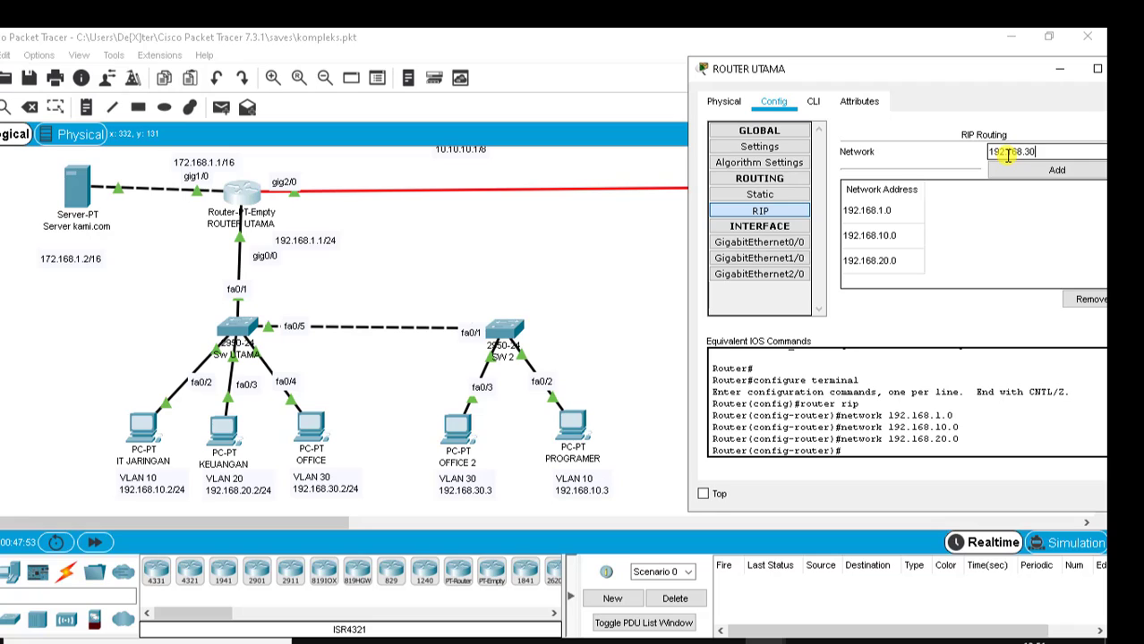
type(".0")
left_click(1003, 171)
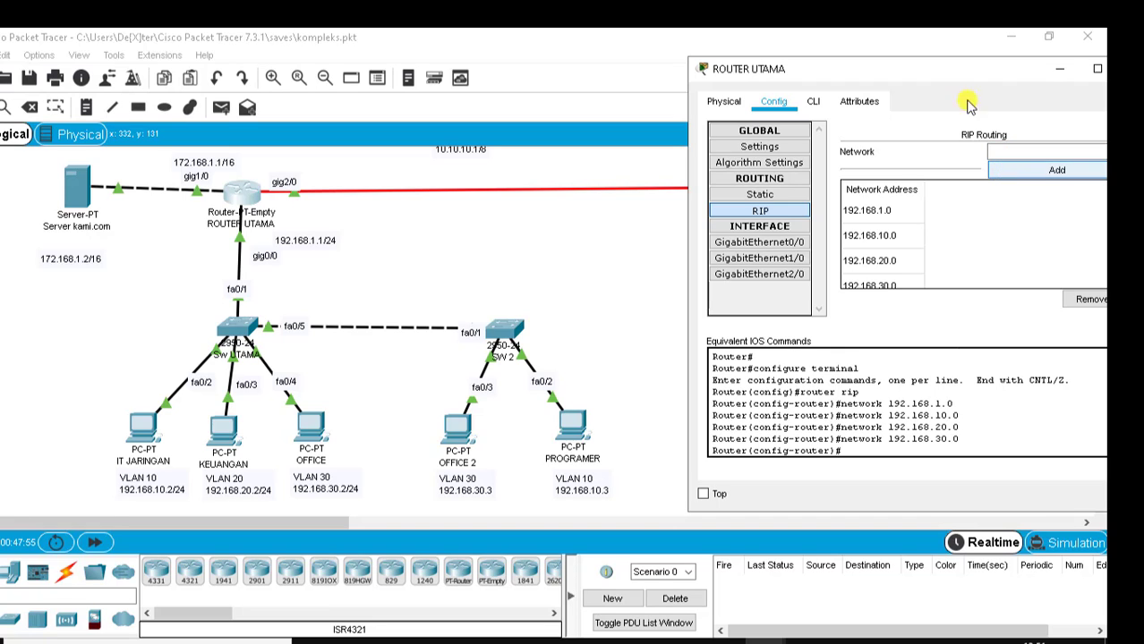
Add the networks 172.168.0.0 and 10.0.0.0 to ROUTER UTAMA's RIP routing, and close the router's configuration.
left_click_drag(929, 65, 855, 65)
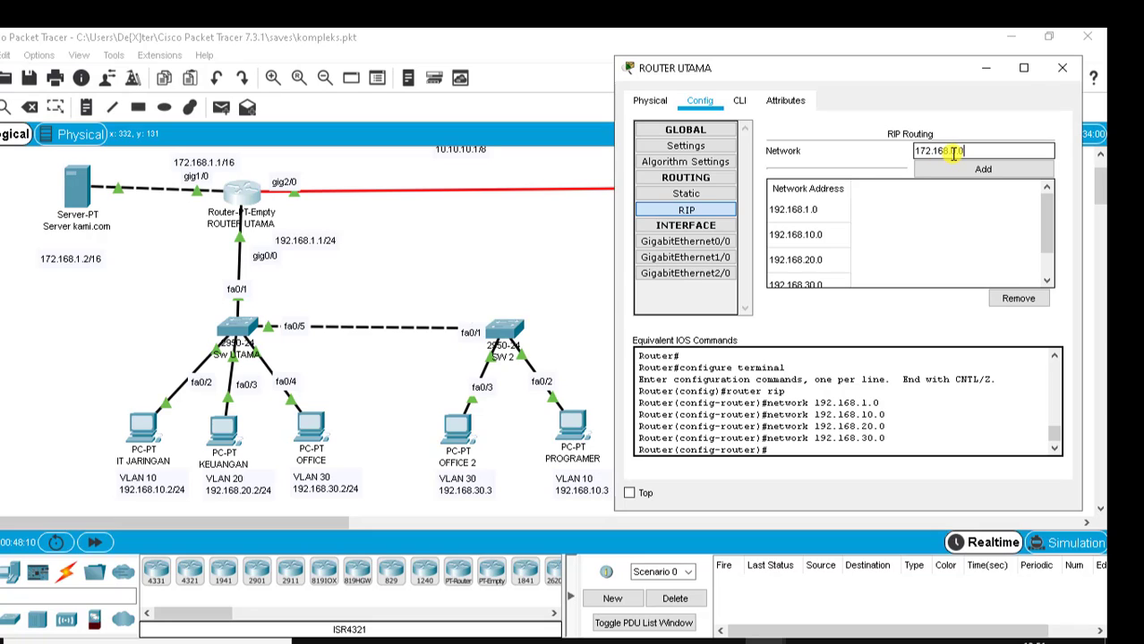
left_click(983, 168)
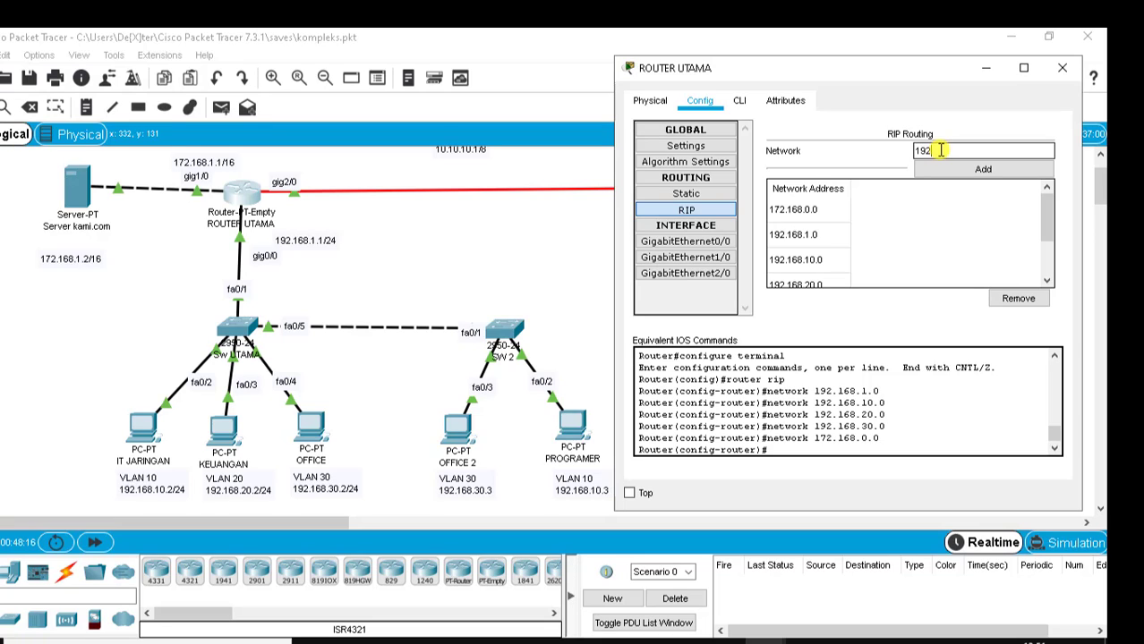
key("BackSpace")
key("BackSpace")
key("BackSpace")
key("BackSpace")
key("BackSpace")
type("10.0.0.0")
left_click(940, 167)
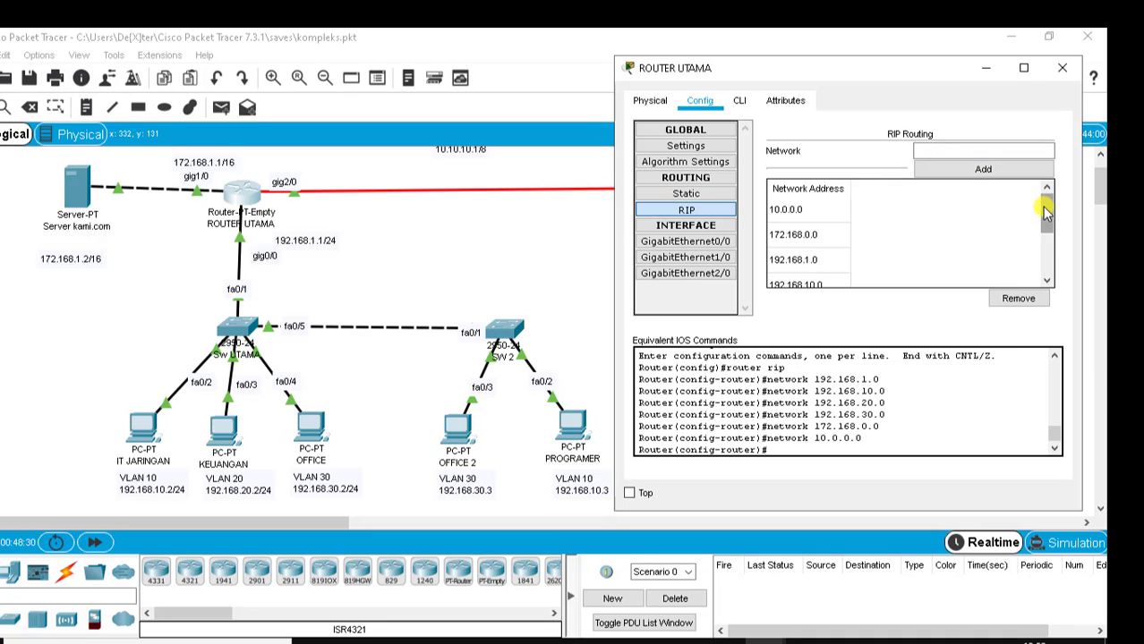
left_click_drag(1047, 228, 1046, 171)
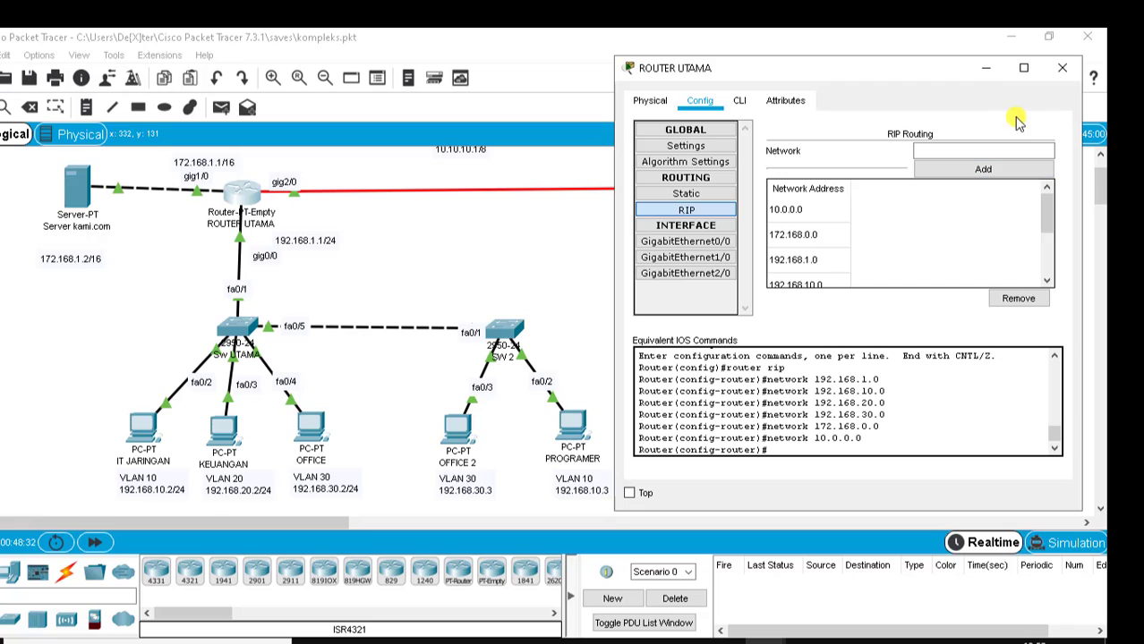
left_click(1063, 66)
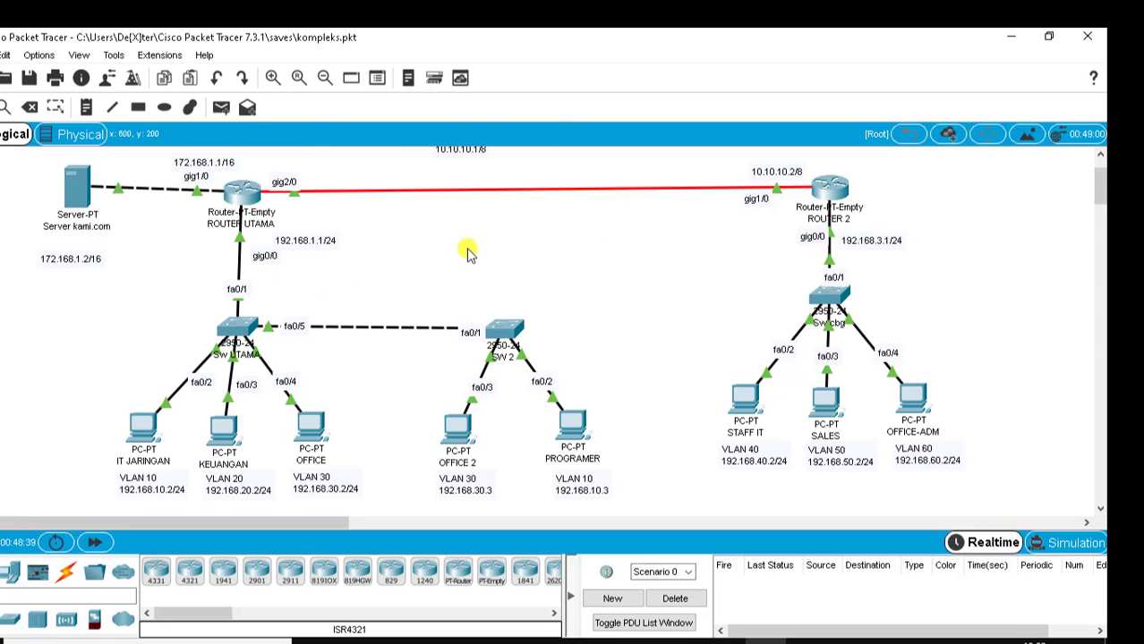
Give Server kami.com the static IPv4 address 172.168.1.2, subnet mask 255.255.0.0, default gateway 172.168.1.1 and DNS server 172.168.1.2.
left_click(77, 186)
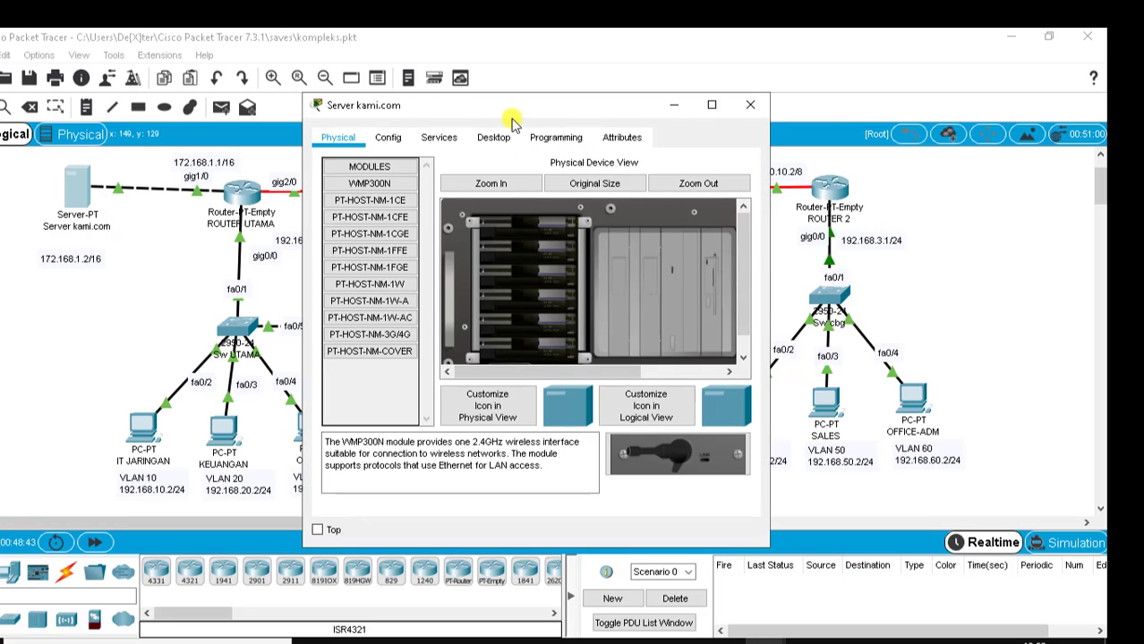
left_click(389, 140)
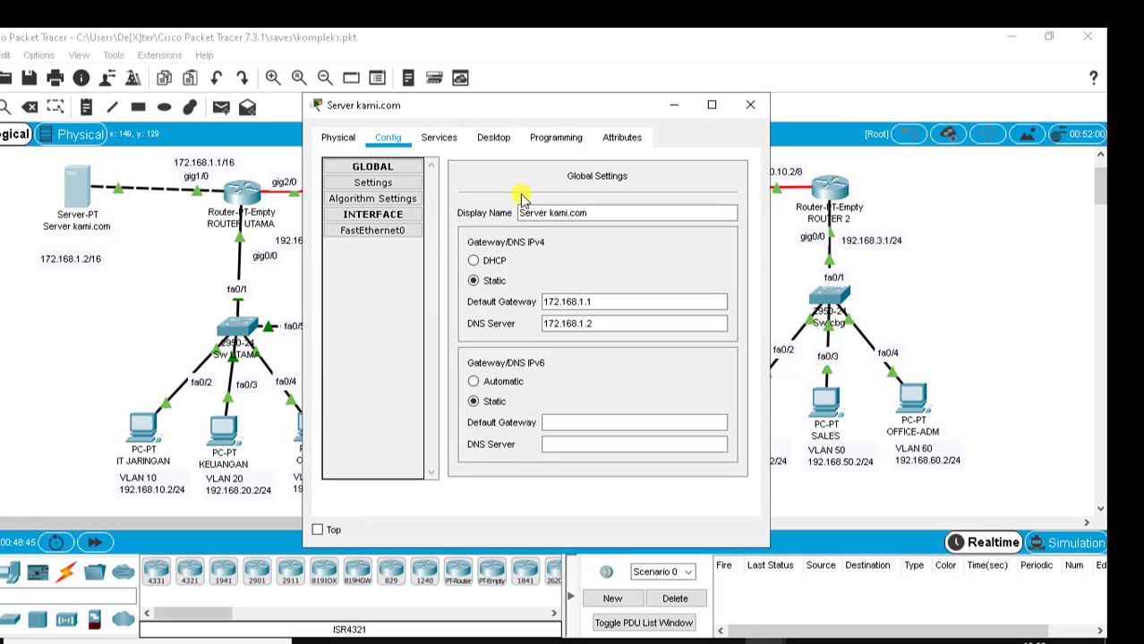
left_click(488, 143)
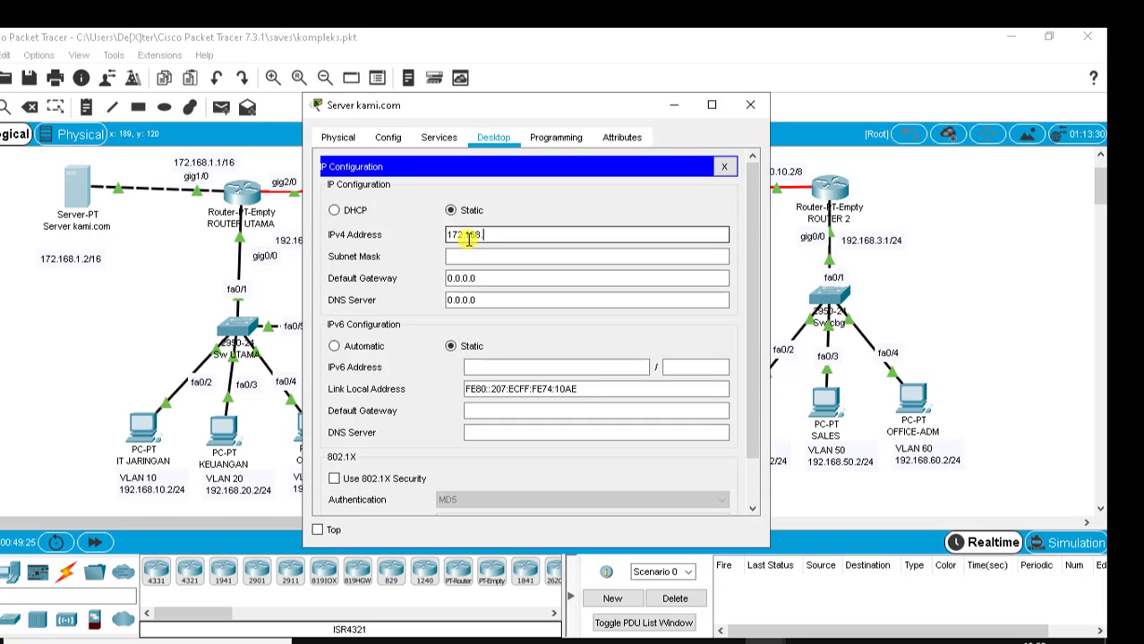
left_click(464, 256)
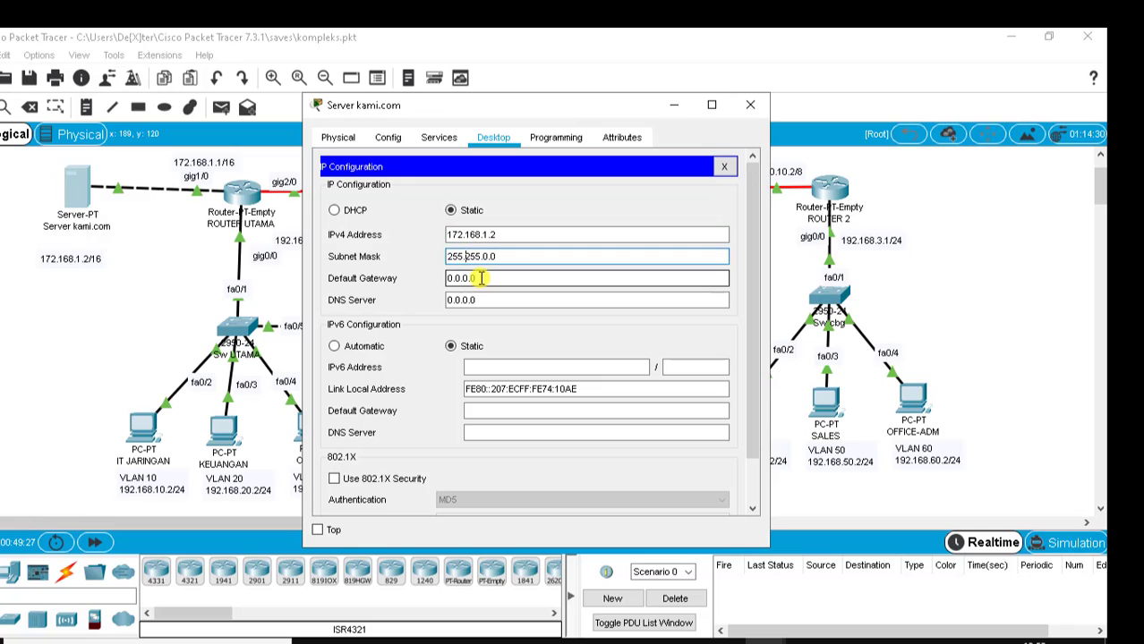
left_click(484, 278)
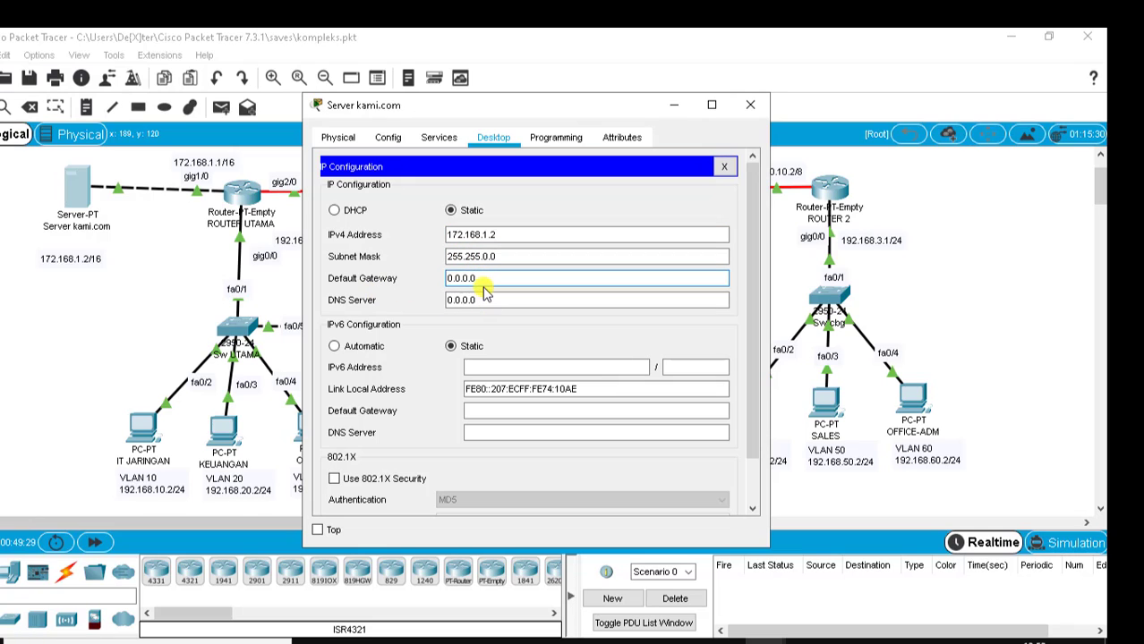
left_click_drag(493, 277, 369, 283)
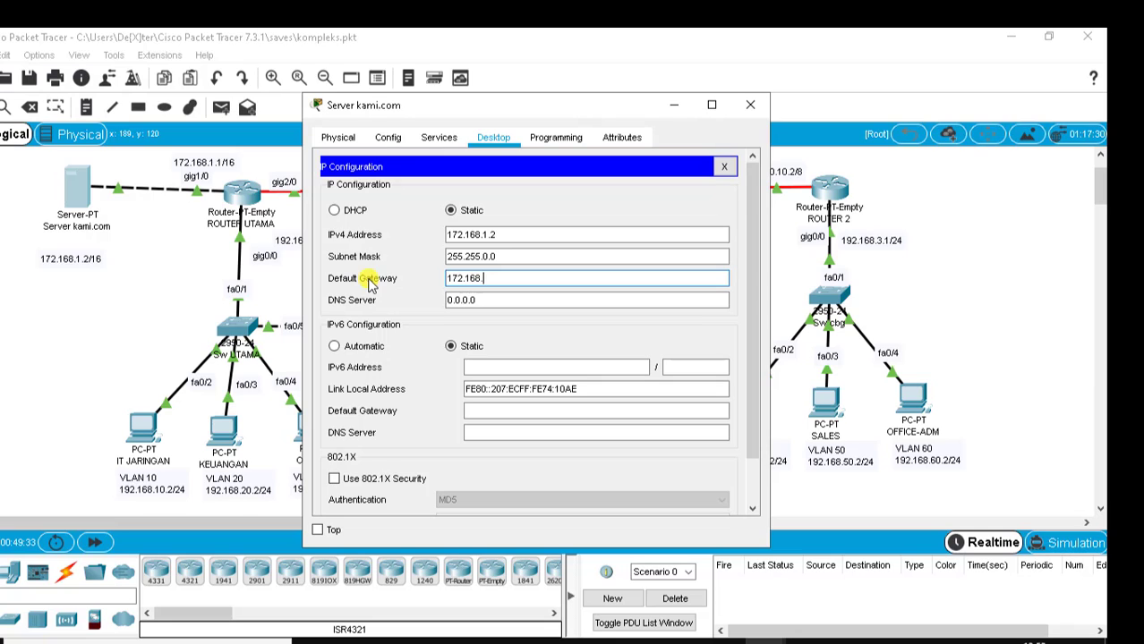
left_click(454, 300)
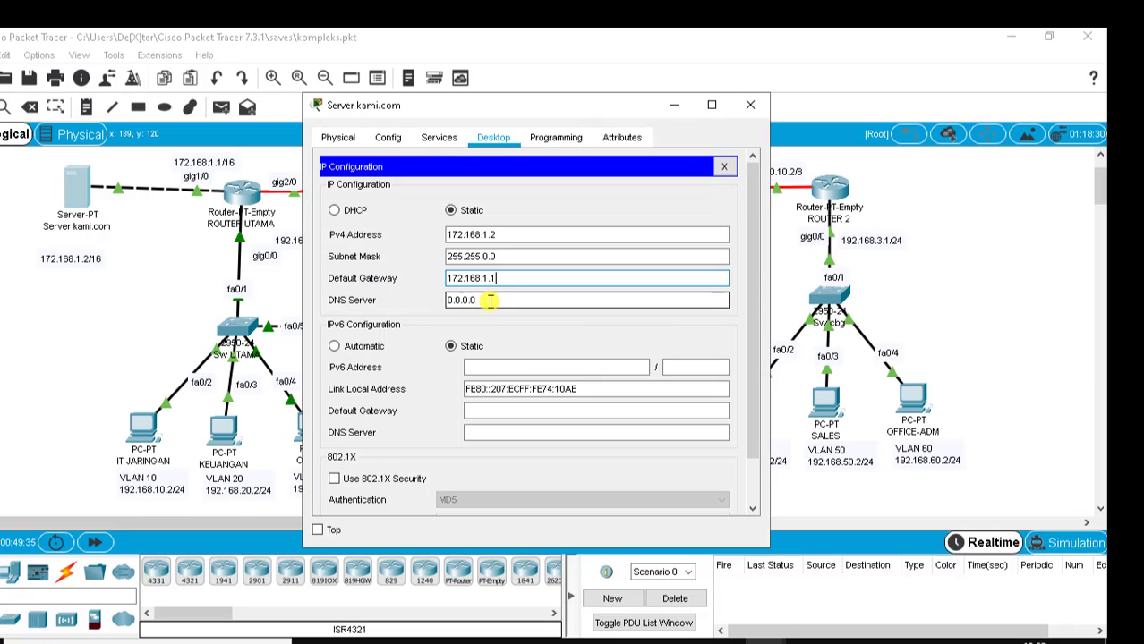
left_click_drag(492, 299, 341, 306)
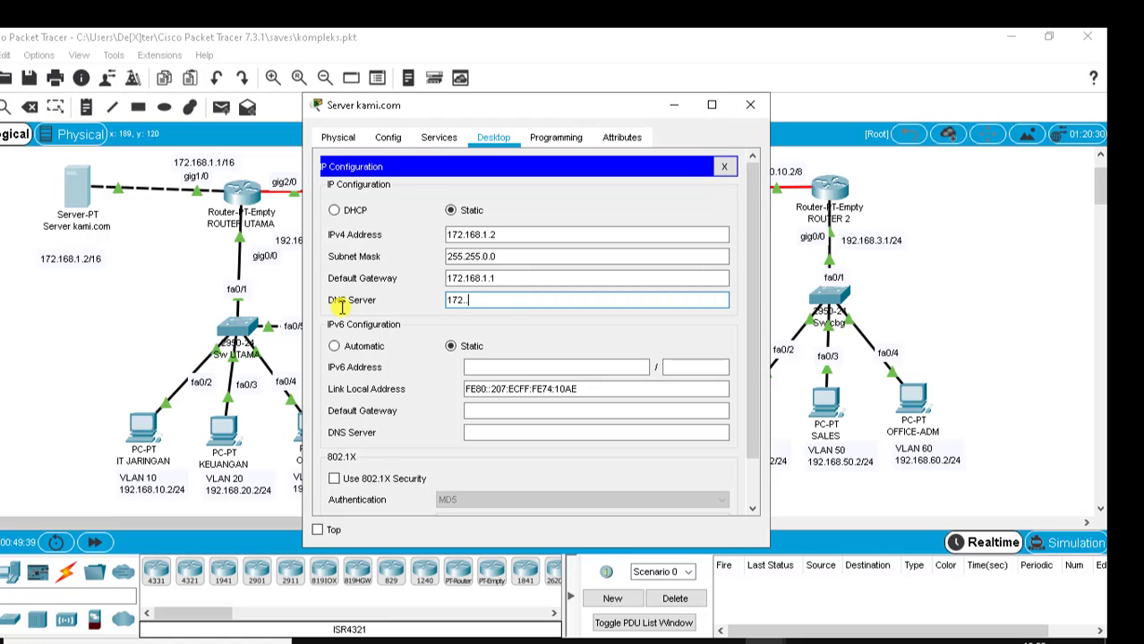
type("172.168.1.2")
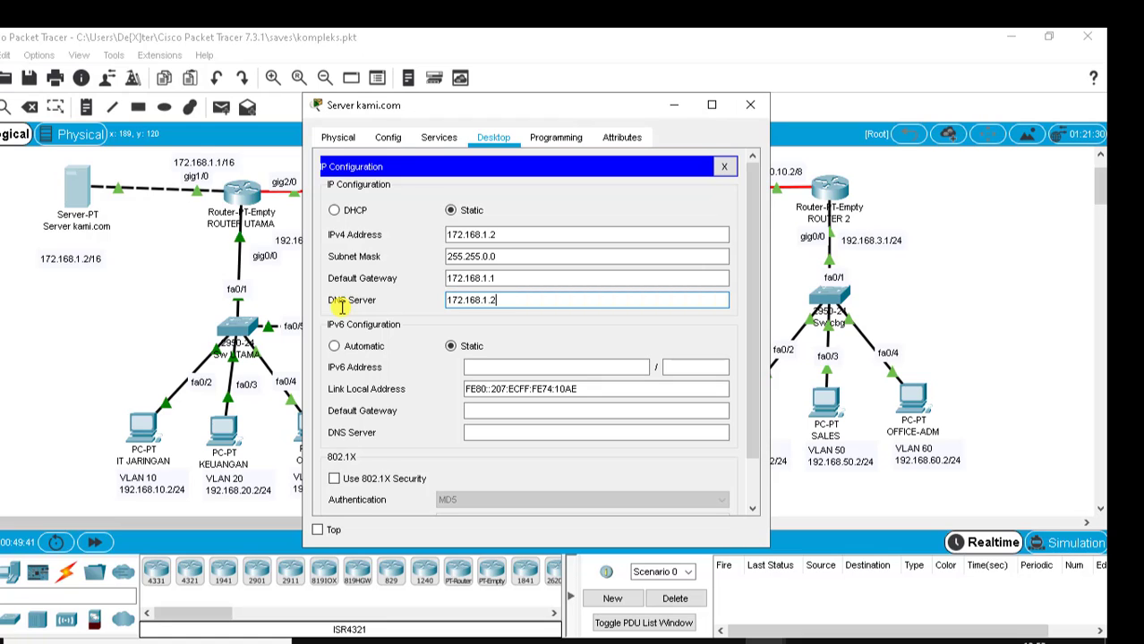
Add a DNS A record on Server kami.com mapping kami.com to 172.168.1.2, and close the server's window.
left_click(438, 134)
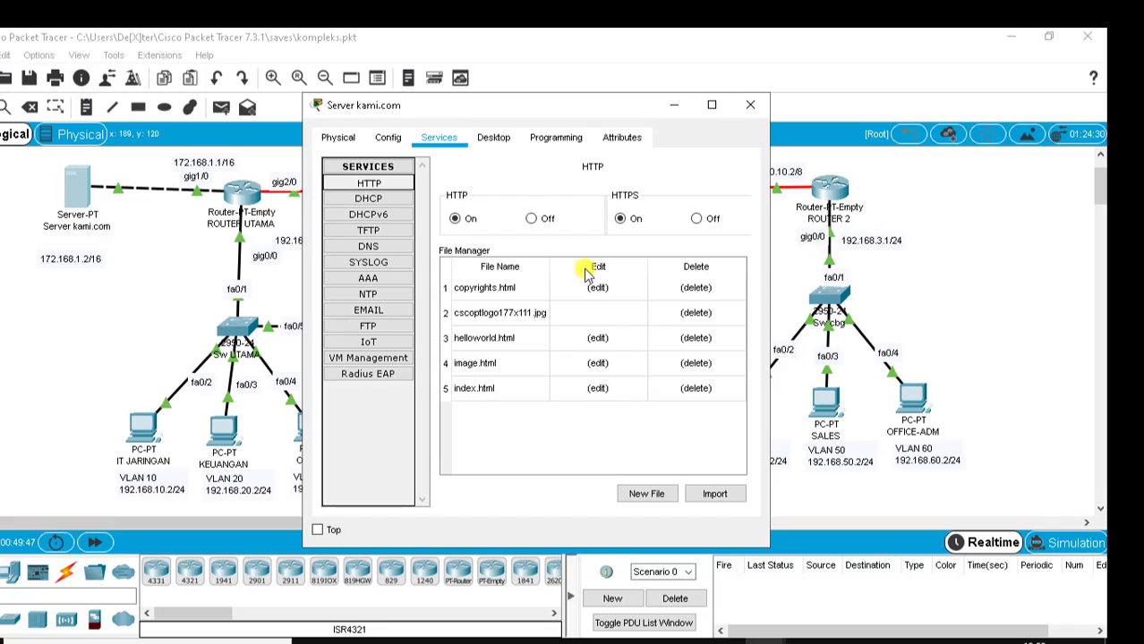
left_click(368, 246)
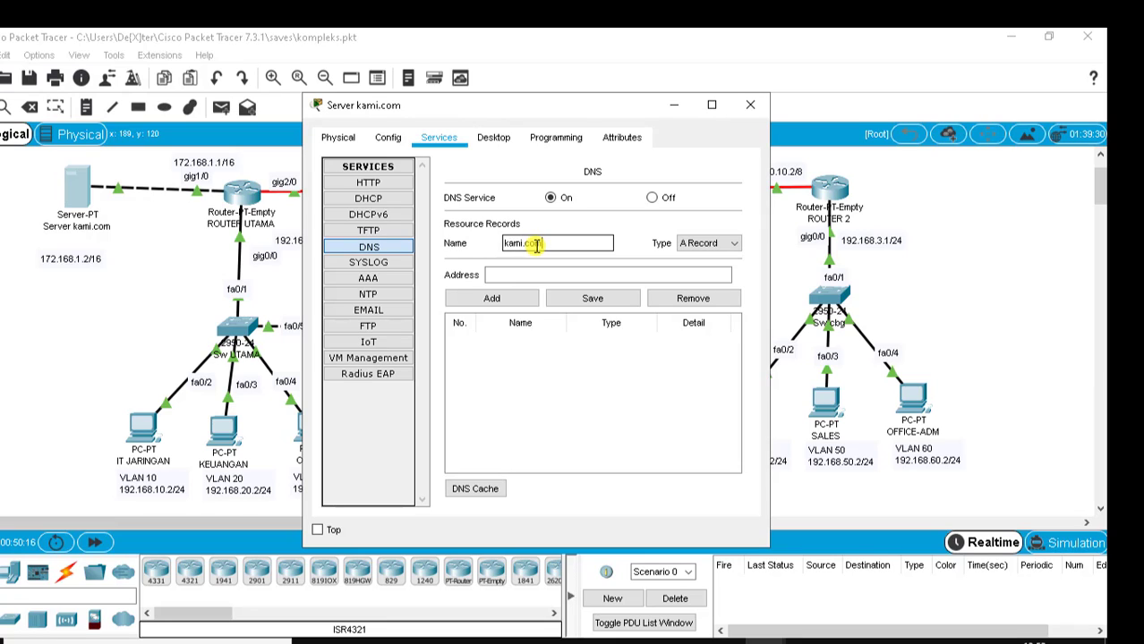
left_click(510, 274)
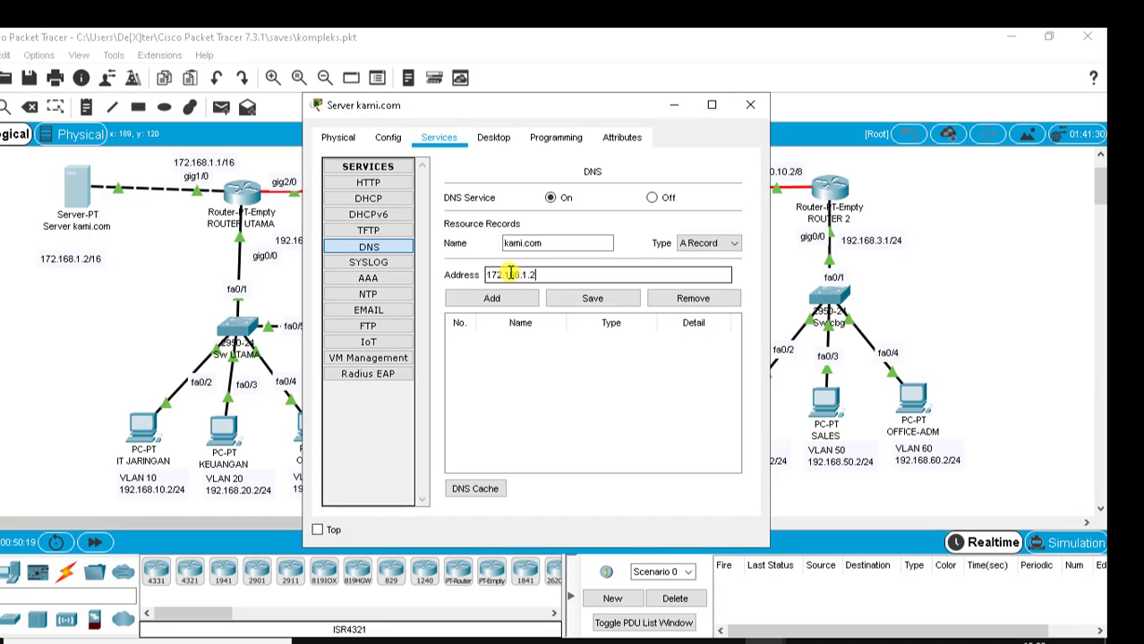
left_click(488, 297)
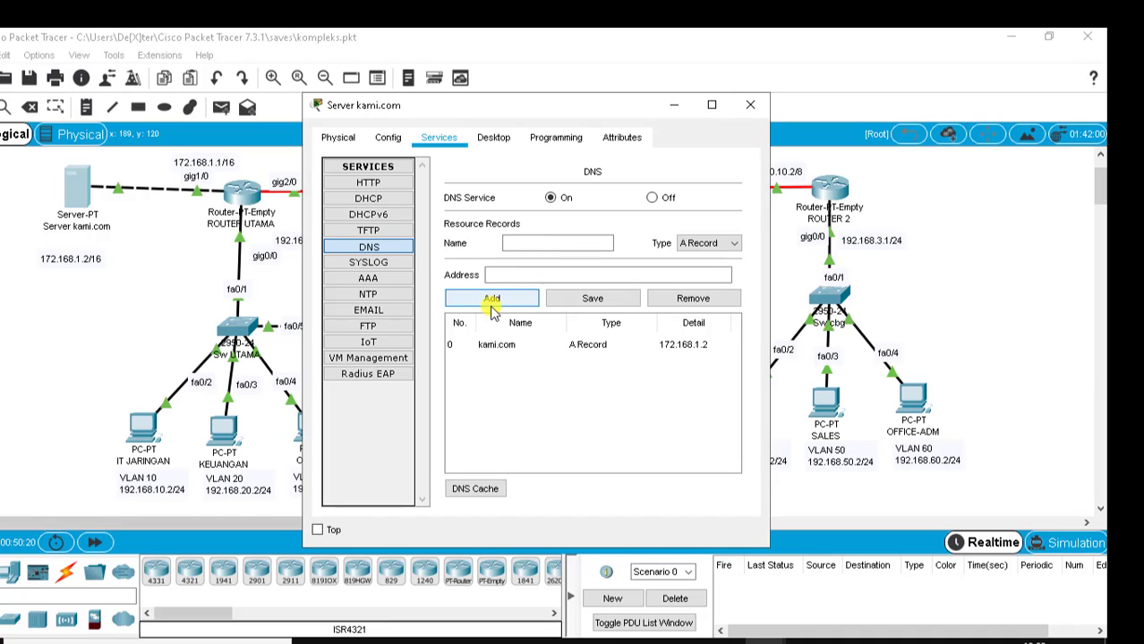
left_click(748, 107)
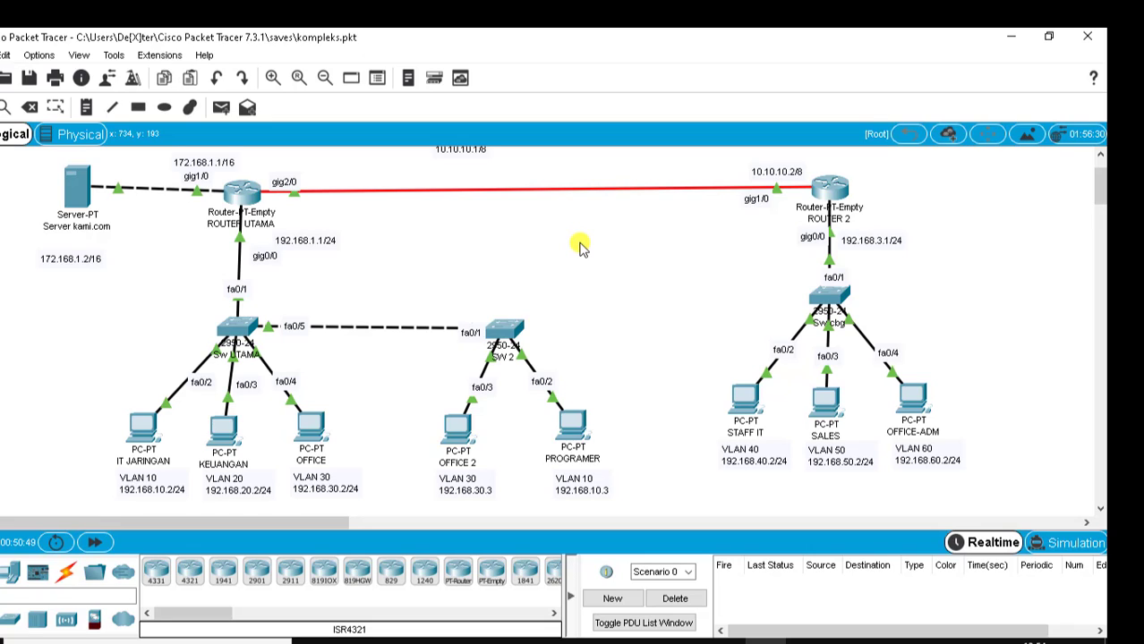
Send a simple PDU from IT JARINGAN to Server kami.com, clear the scenario's PDUs and send the same PDU again.
left_click(221, 106)
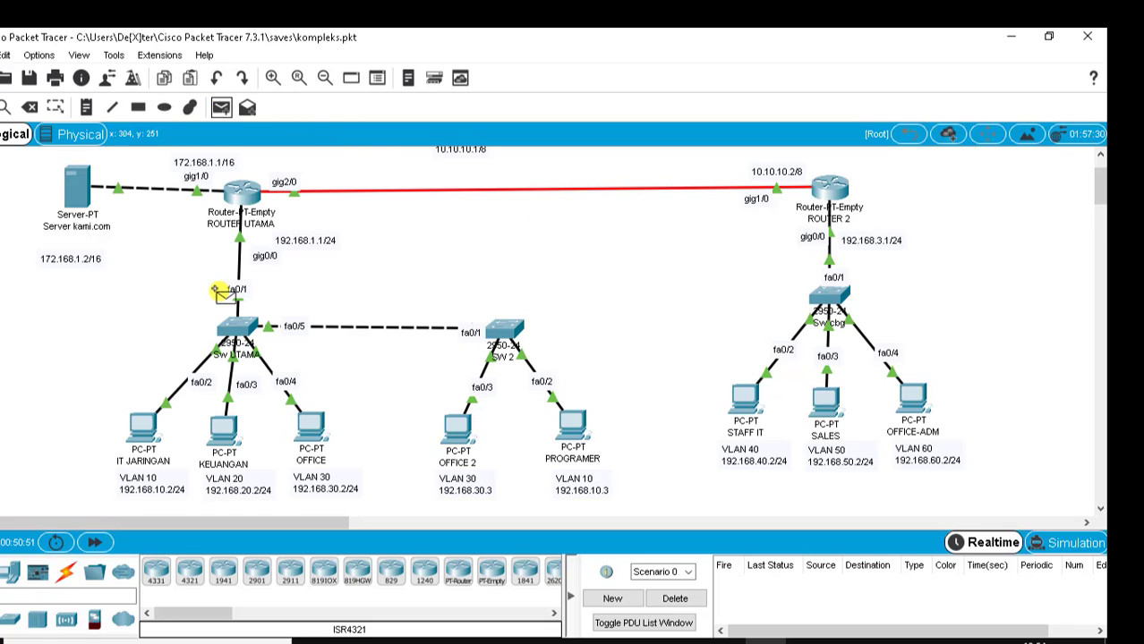
left_click(138, 428)
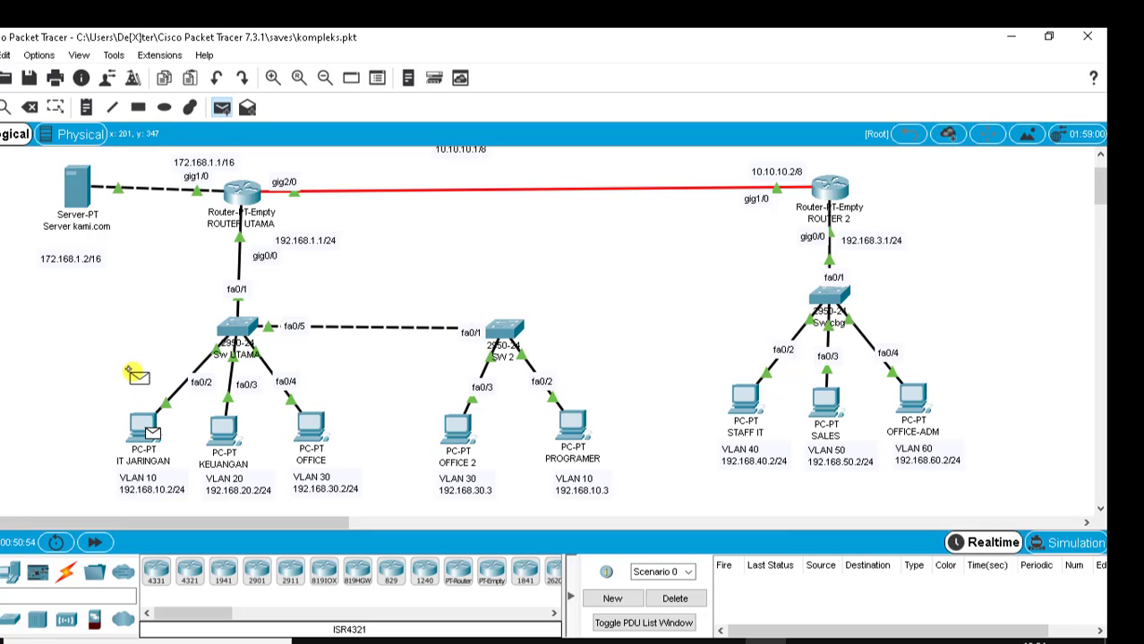
left_click(77, 190)
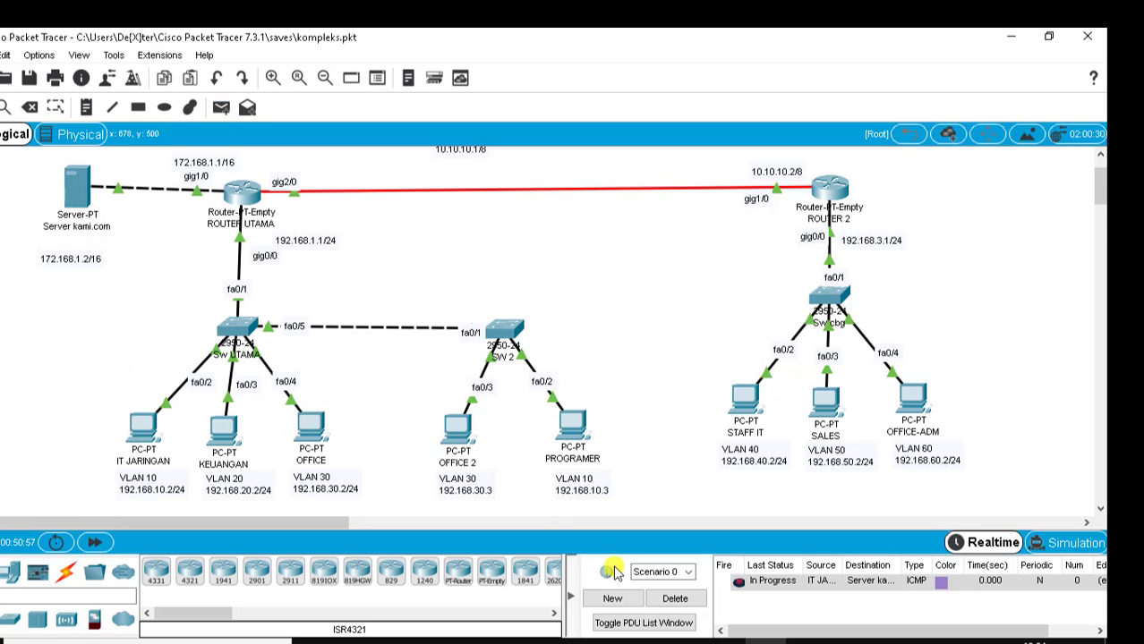
left_click(671, 598)
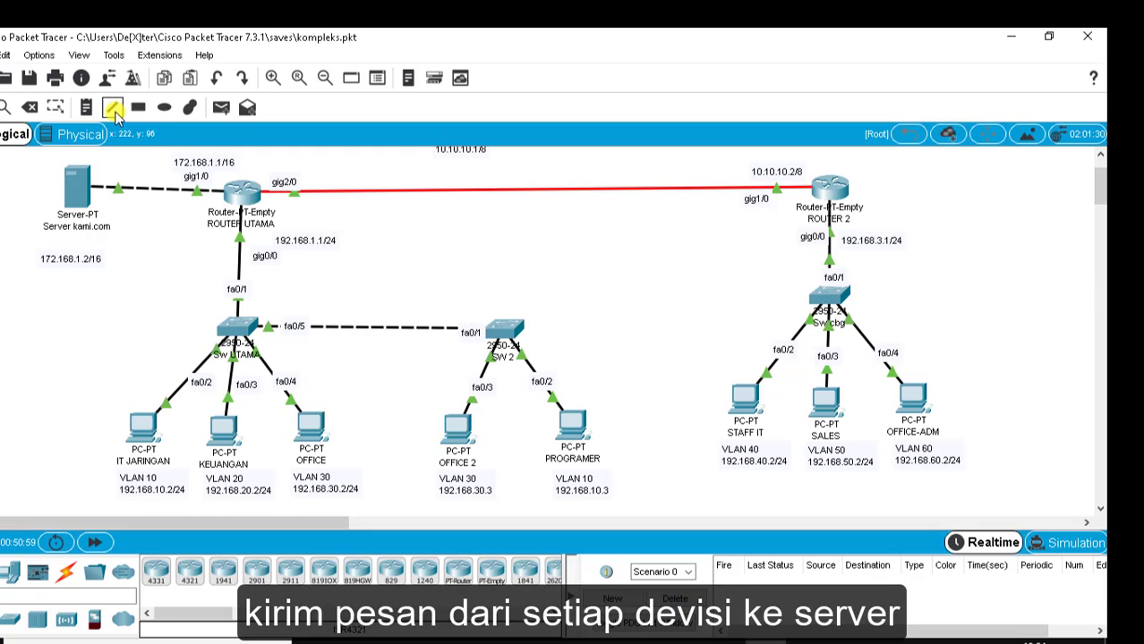
left_click(218, 111)
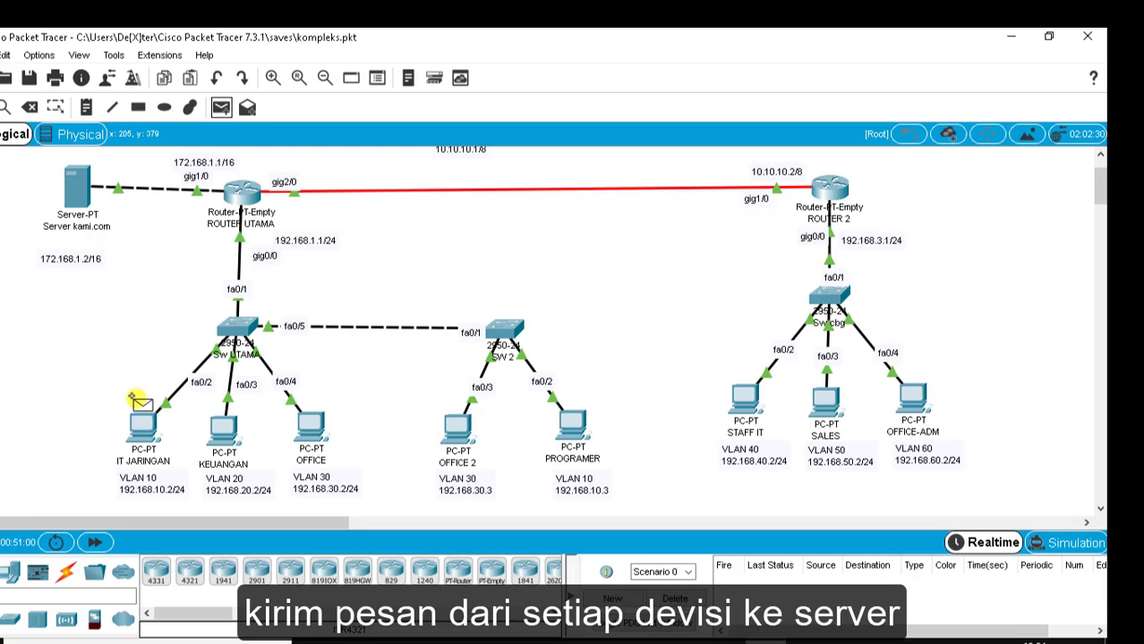
left_click(143, 428)
left_click(77, 190)
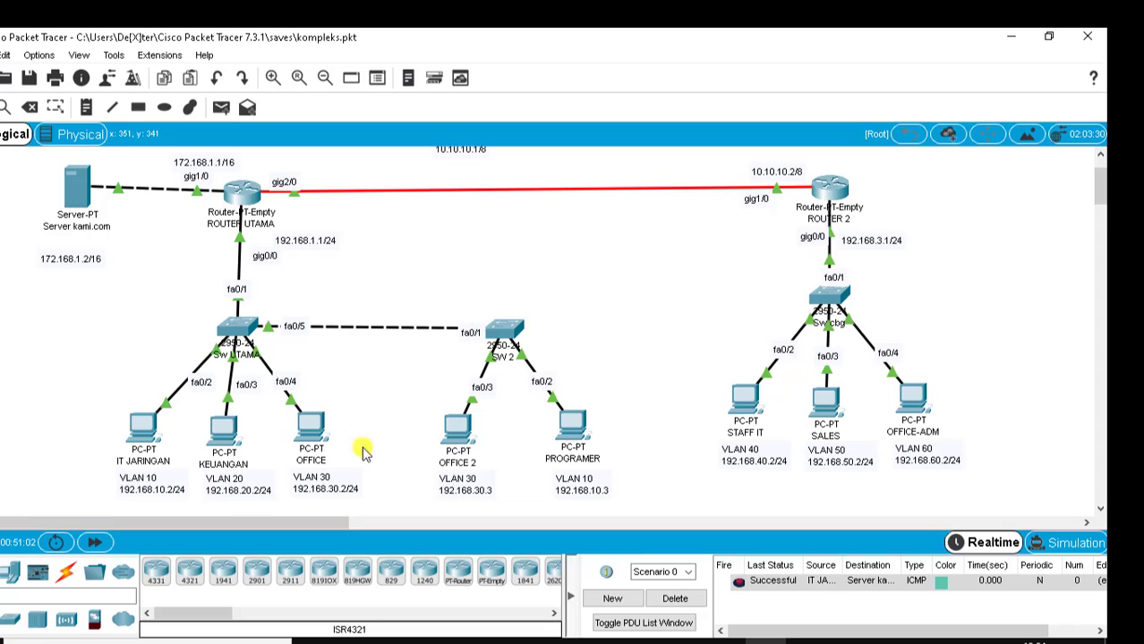
Test STAFF IT's connection to Server kami.com with two simple PDUs, and clear the scenario's PDU list.
left_click(218, 107)
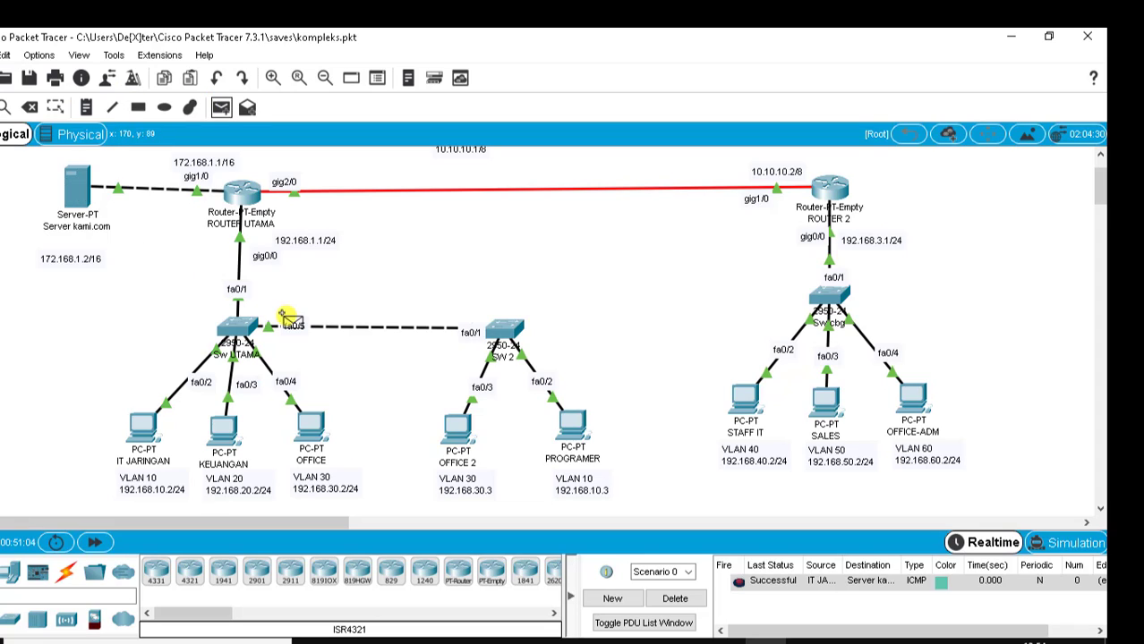
left_click(745, 399)
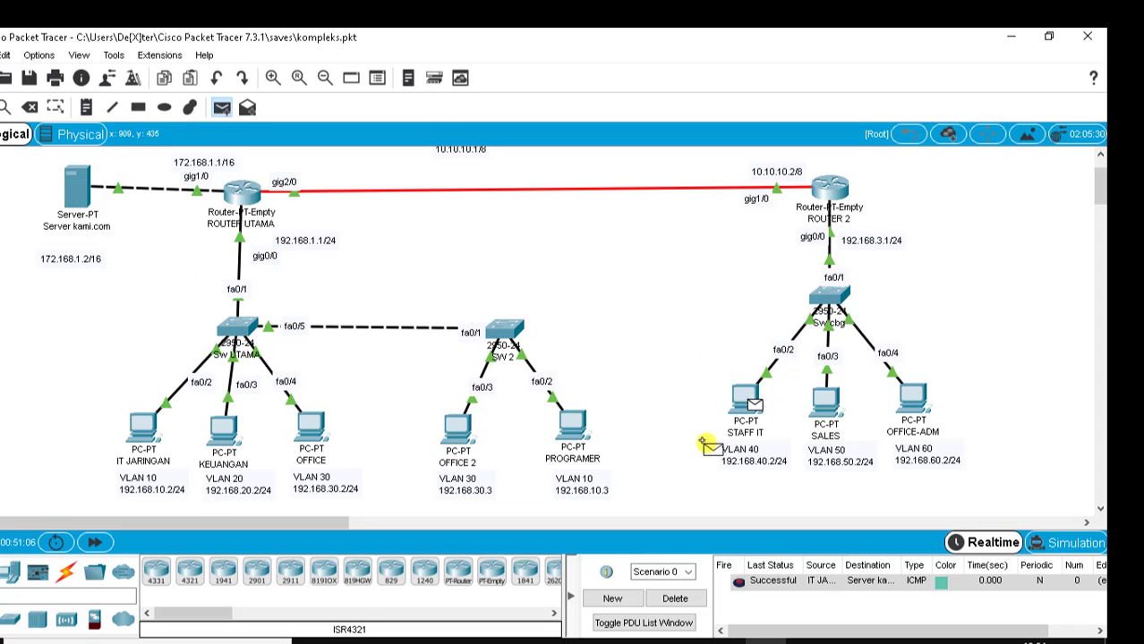
left_click(77, 192)
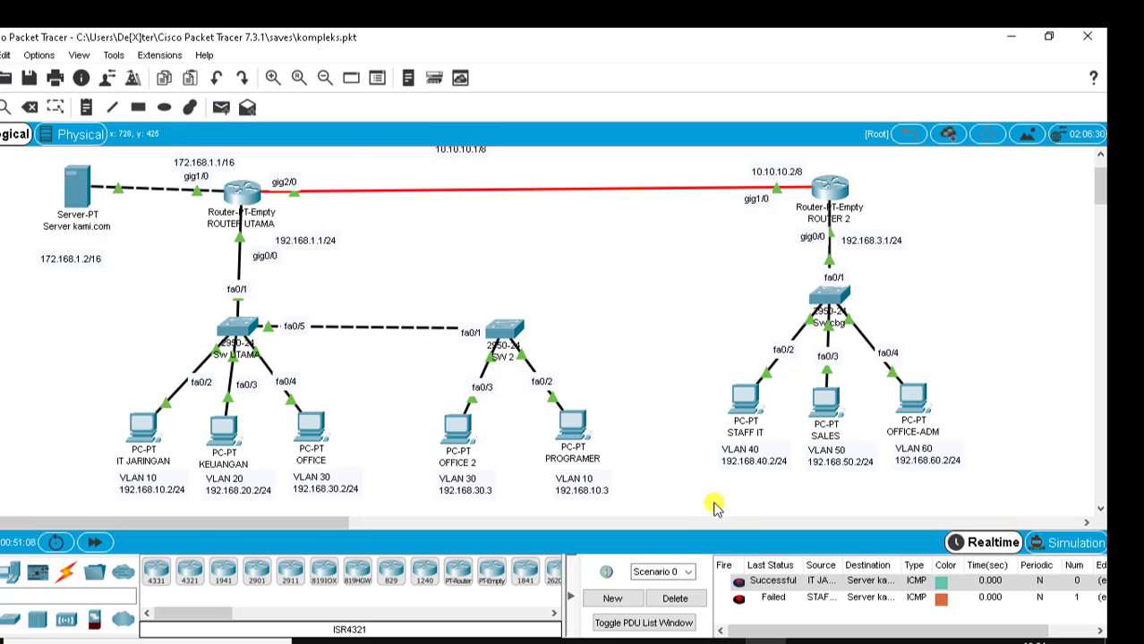
left_click(220, 107)
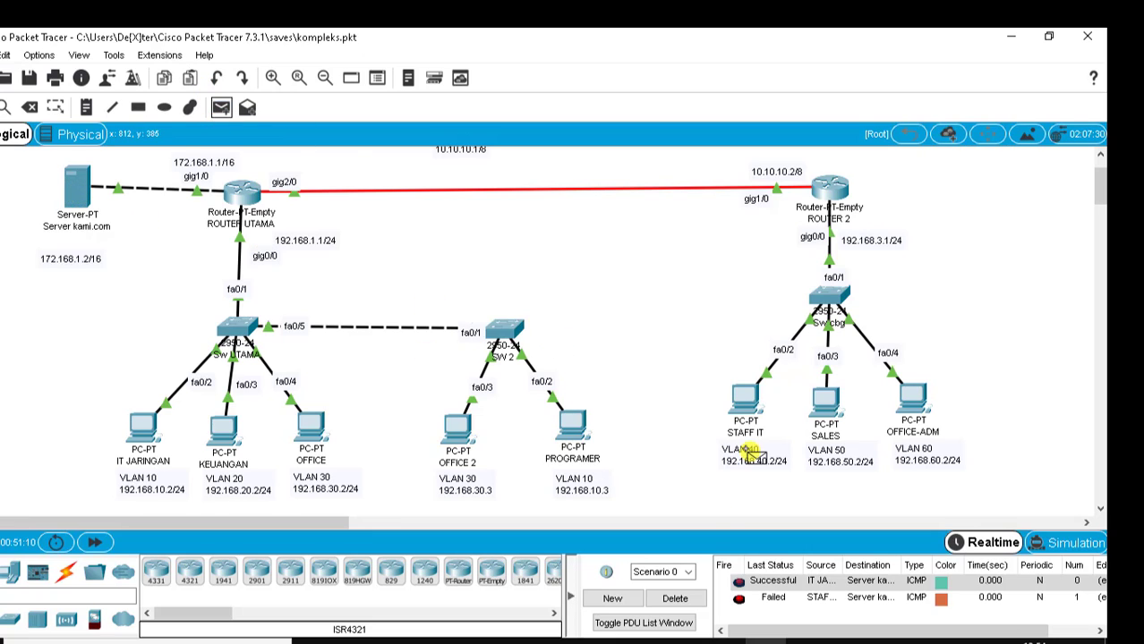
left_click(746, 398)
left_click(91, 188)
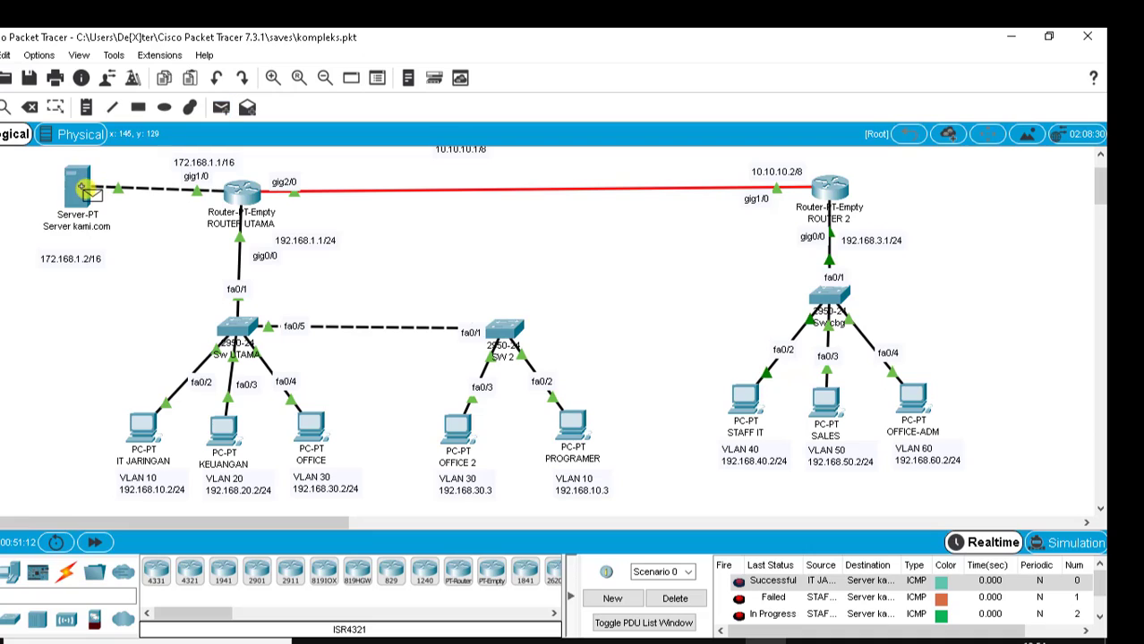
left_click(673, 598)
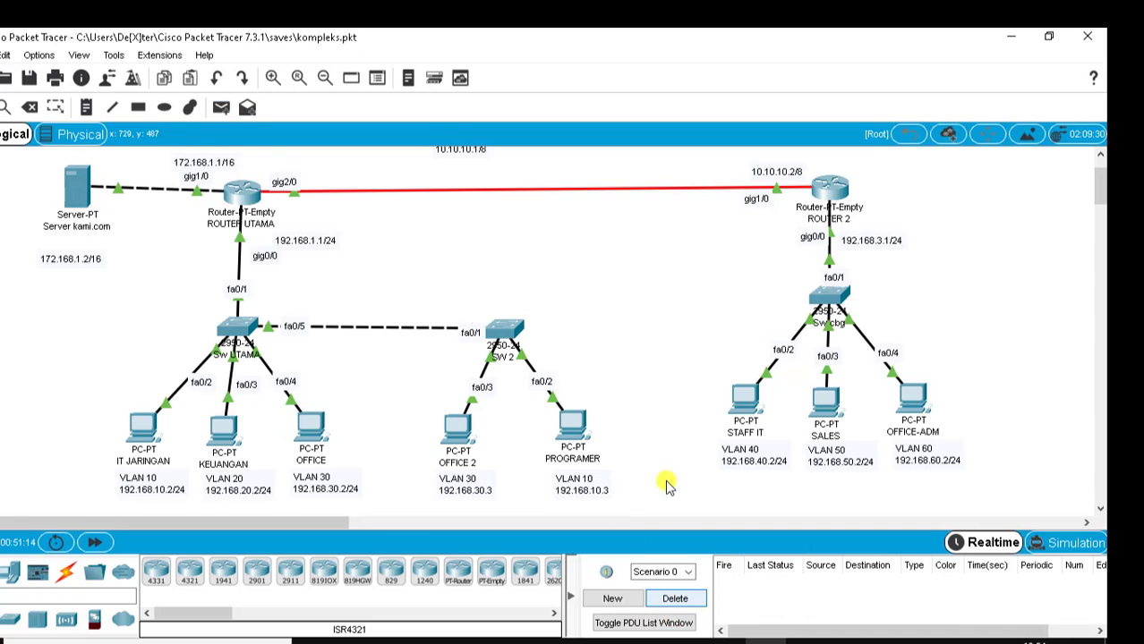
Repeat the simple PDU test from STAFF IT to Server kami.com twice, clearing the PDU list after each attempt.
left_click(222, 109)
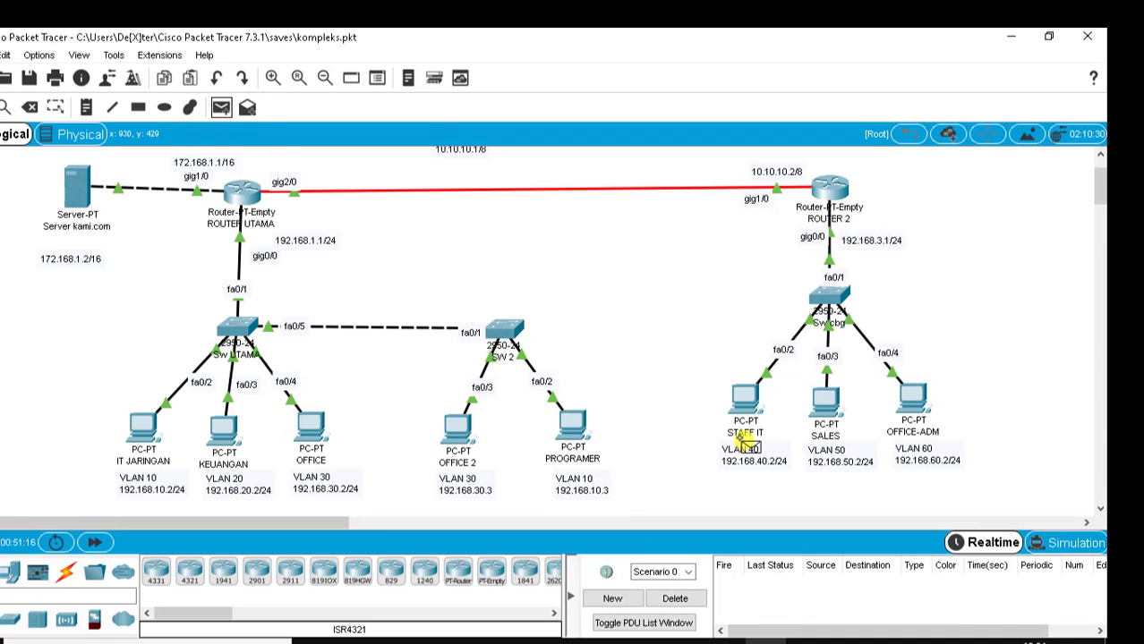
left_click(747, 401)
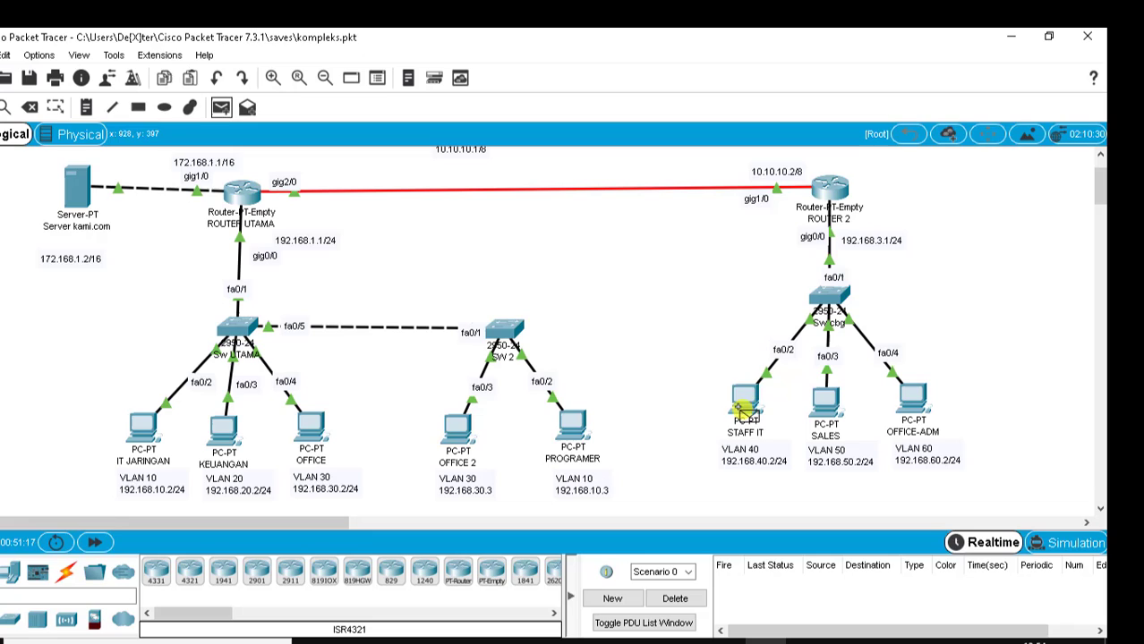
left_click(80, 188)
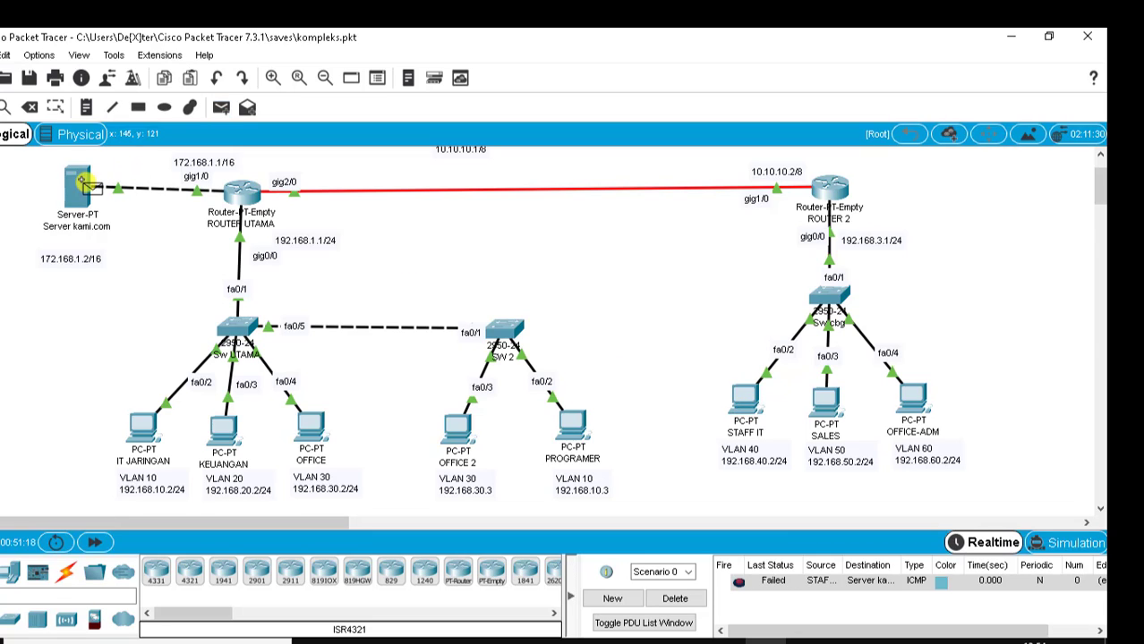
left_click(671, 598)
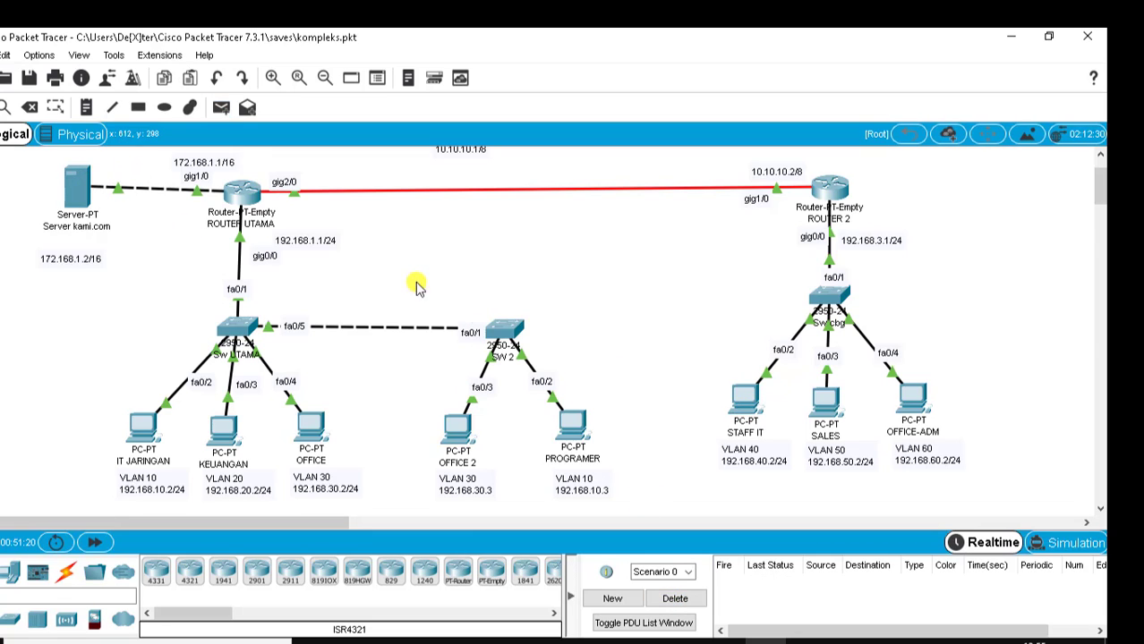
left_click(220, 108)
left_click(745, 399)
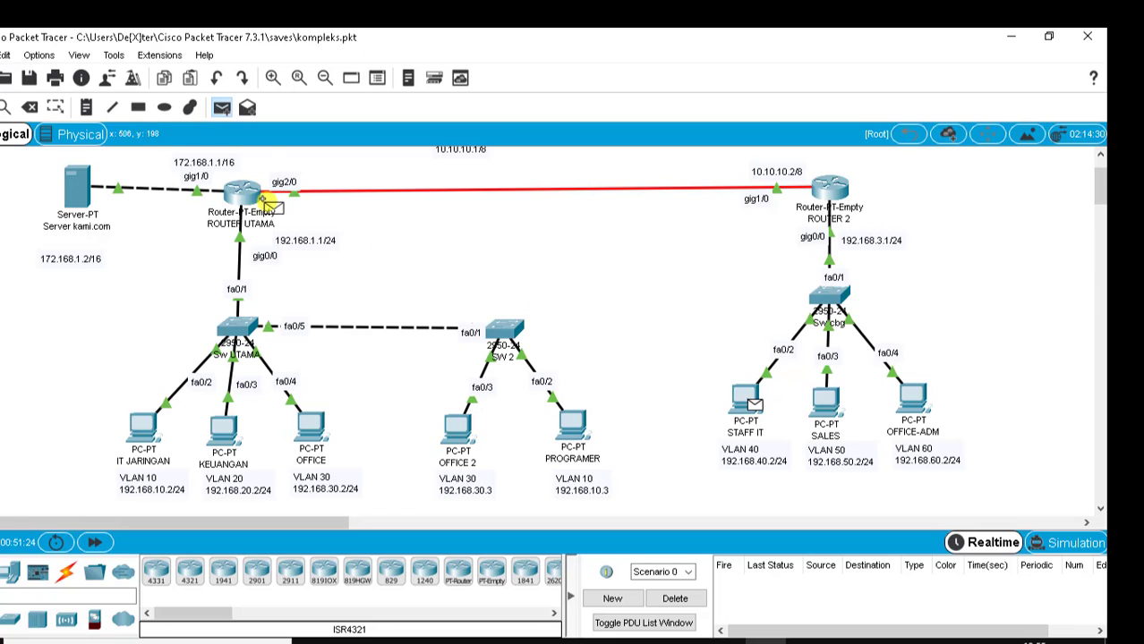
left_click(79, 188)
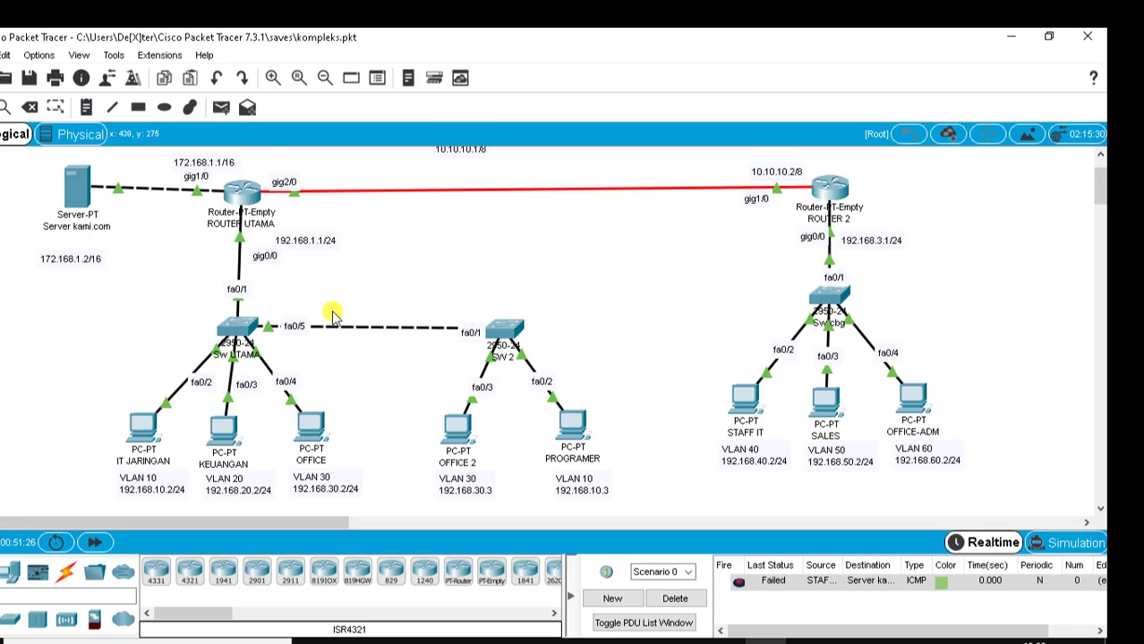
left_click(675, 598)
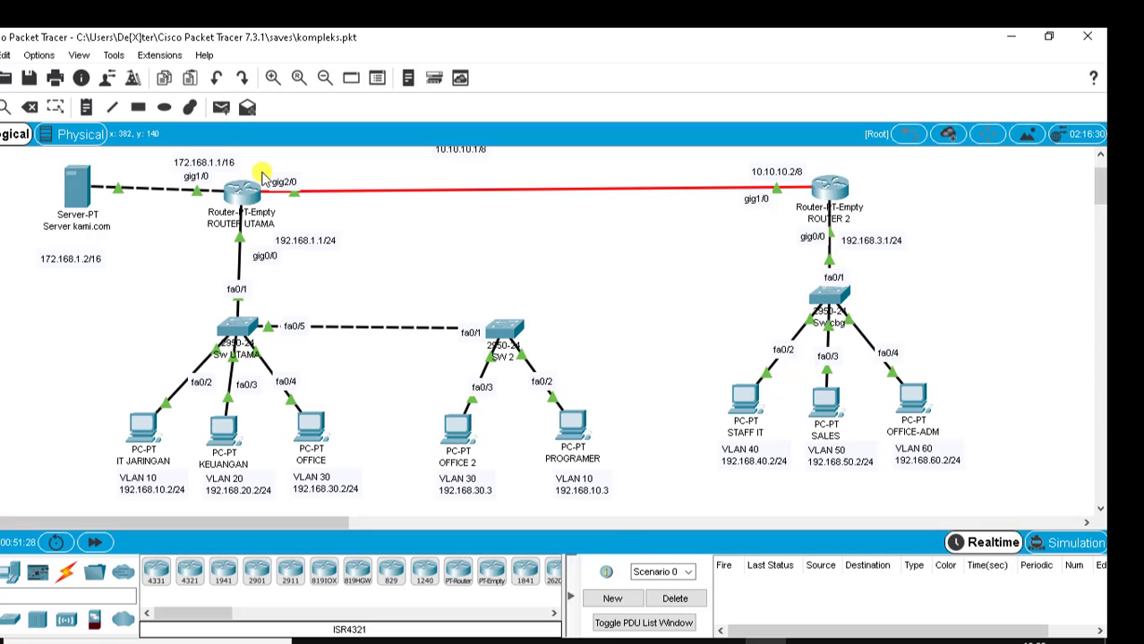
Send a simple PDU from PROGRAMER to Server kami.com, and clear the PDU list.
left_click(221, 108)
left_click(574, 414)
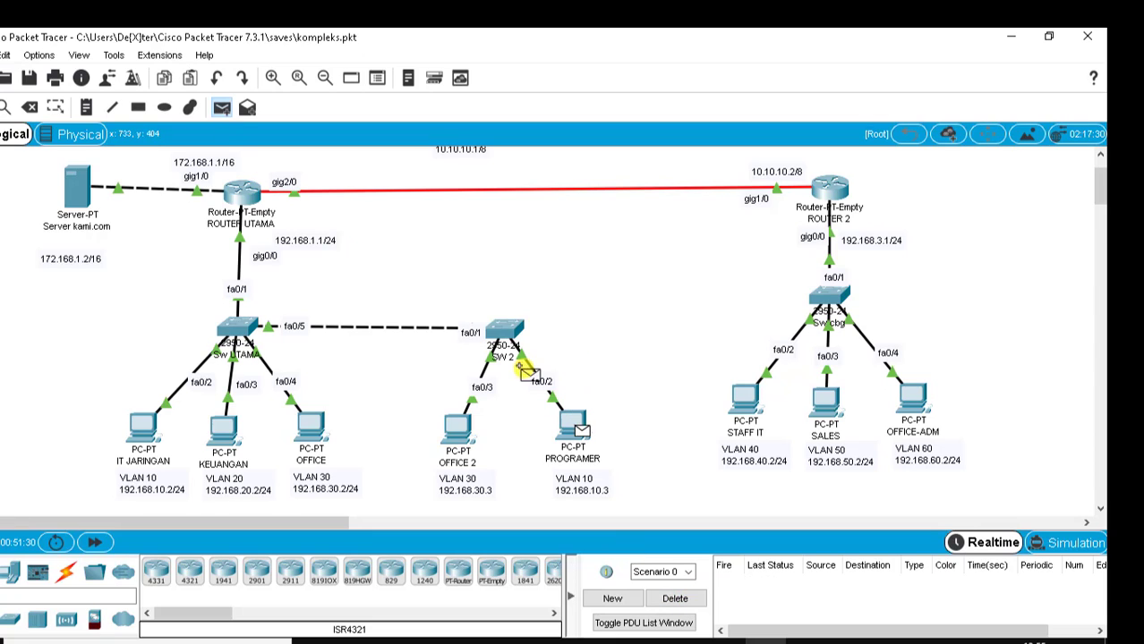
left_click(79, 188)
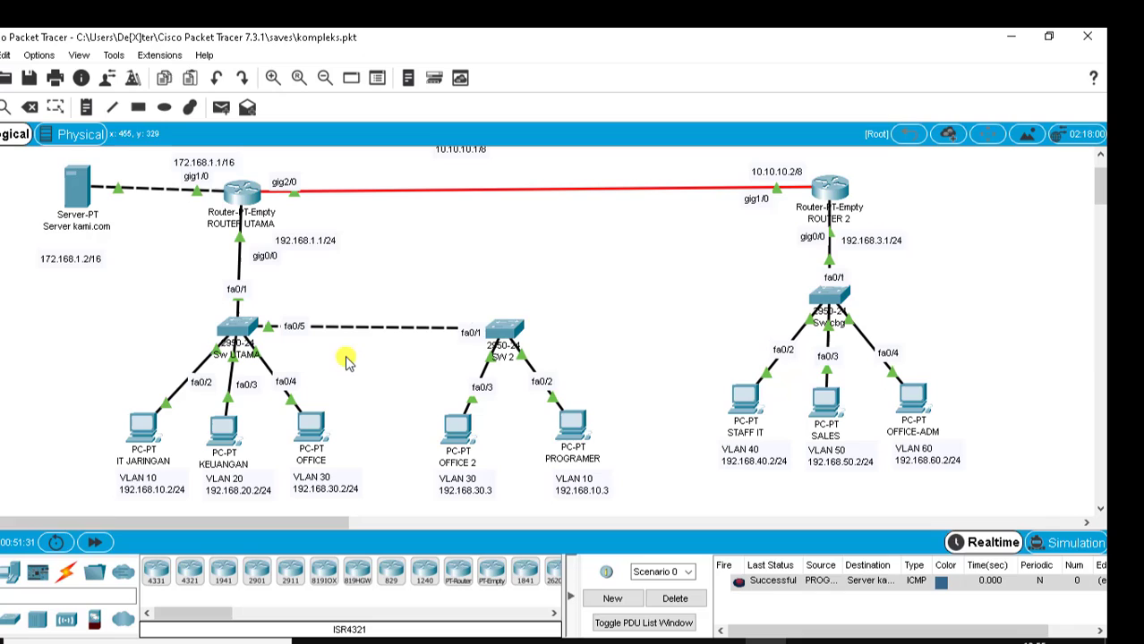
left_click(698, 603)
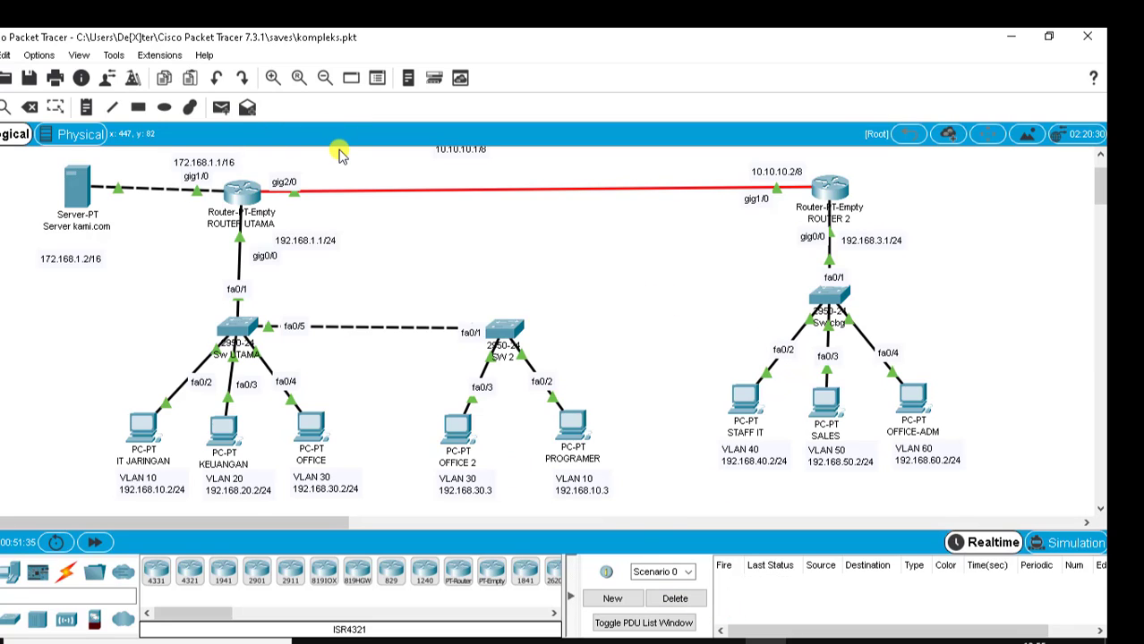
Test the link between the routers with a simple PDU from ROUTER 2 to ROUTER UTAMA, and clear the PDU list.
left_click(223, 112)
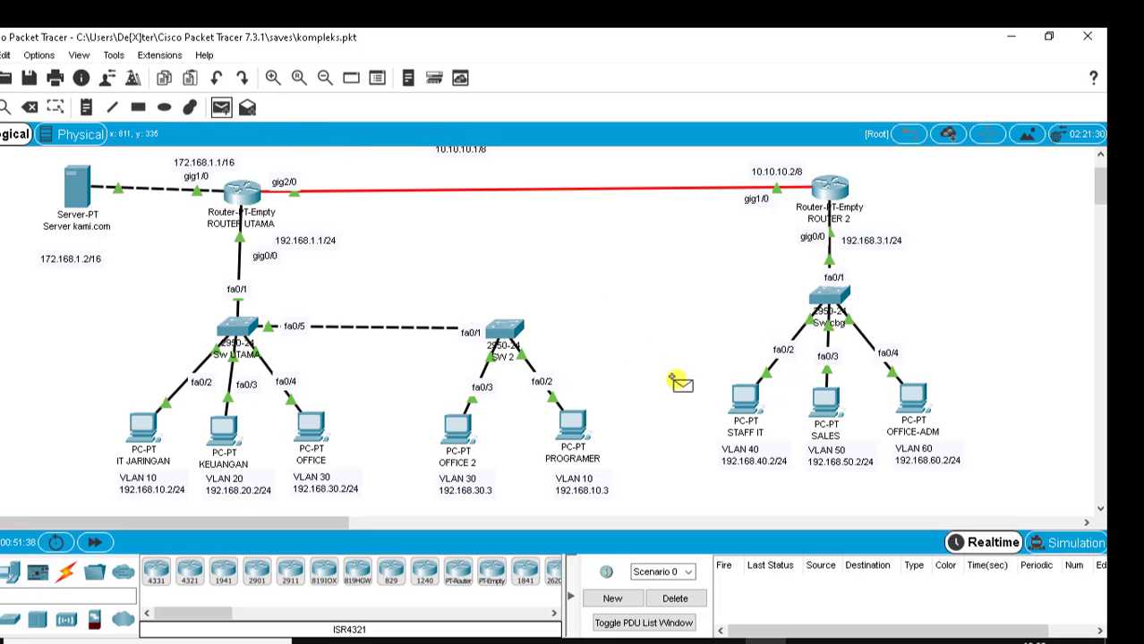
left_click(743, 394)
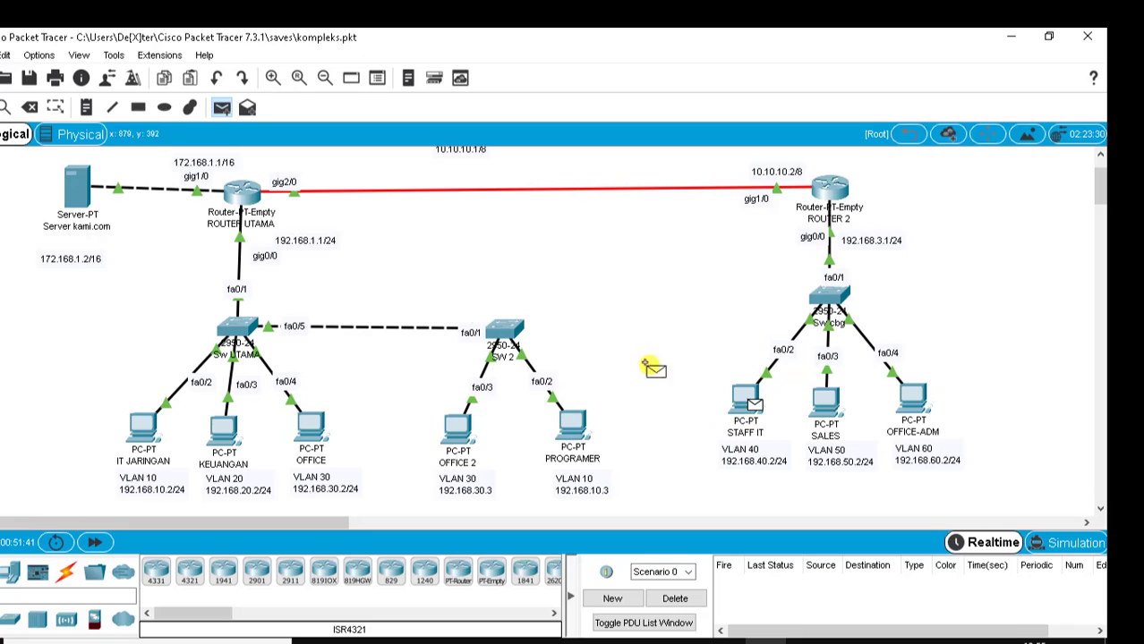
left_click(818, 185)
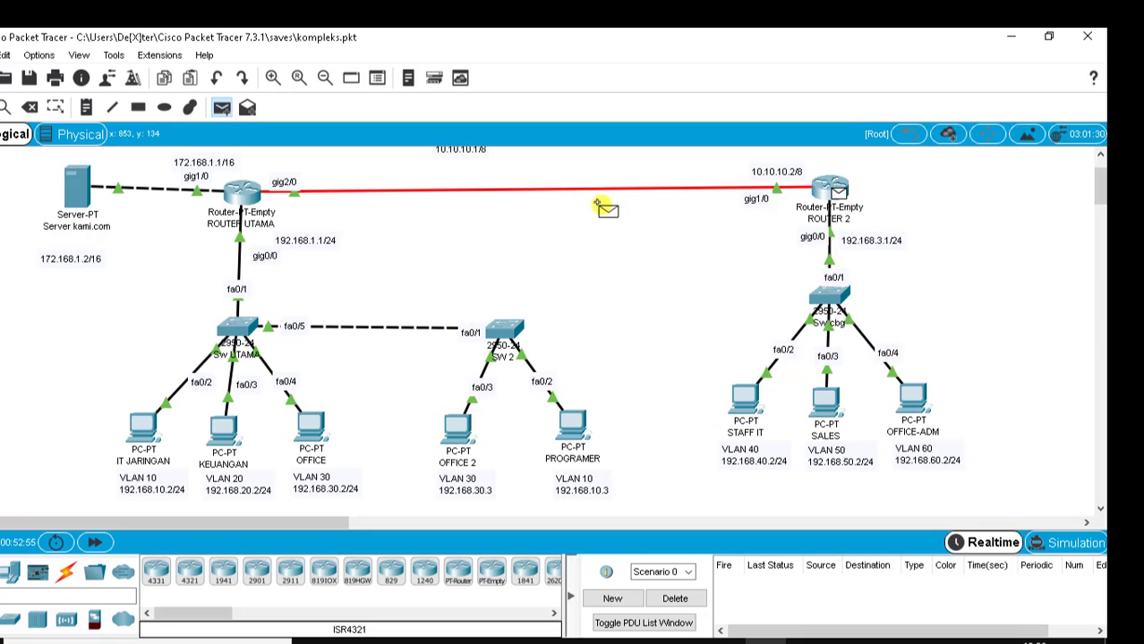
left_click(229, 197)
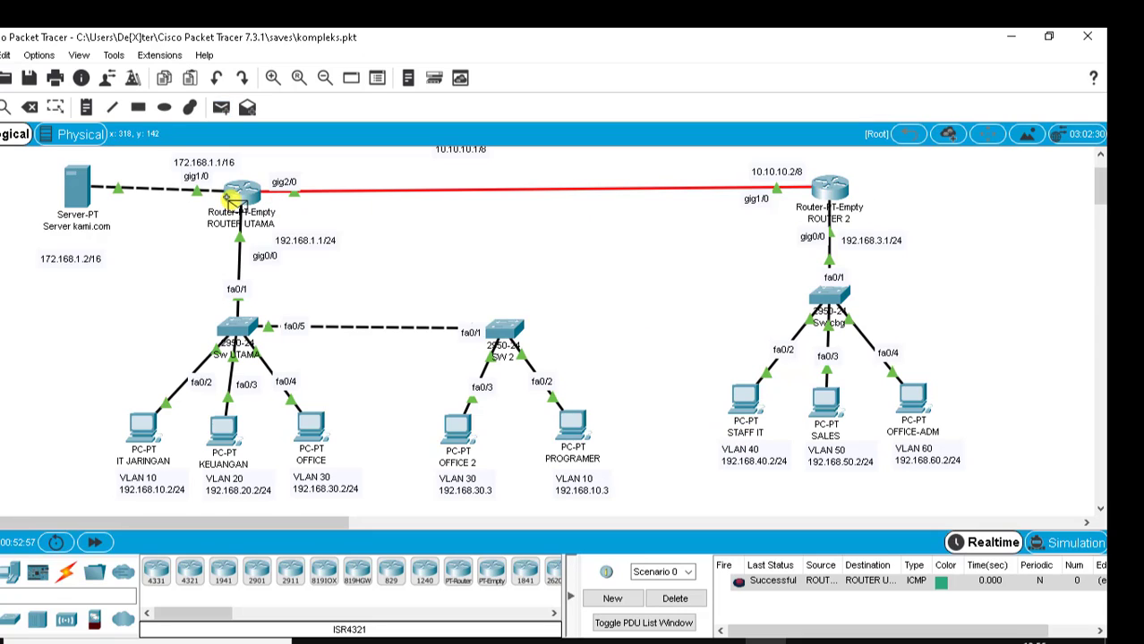
left_click(675, 598)
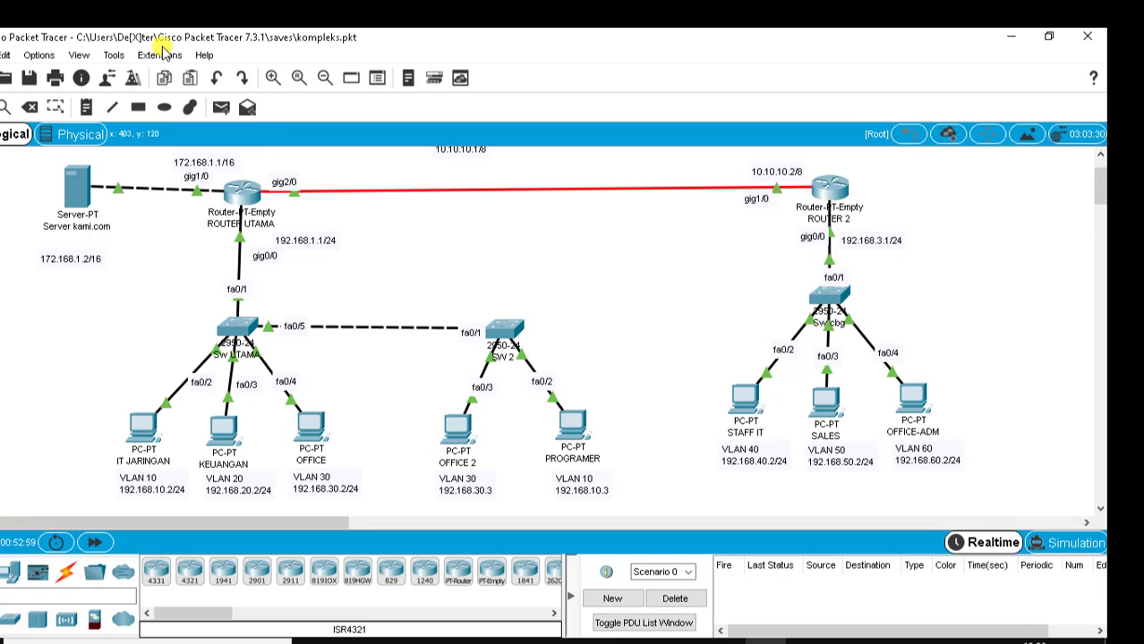
Retest STAFF IT's connection to Server kami.com with a single simple PDU, and clear the PDU list.
left_click(223, 107)
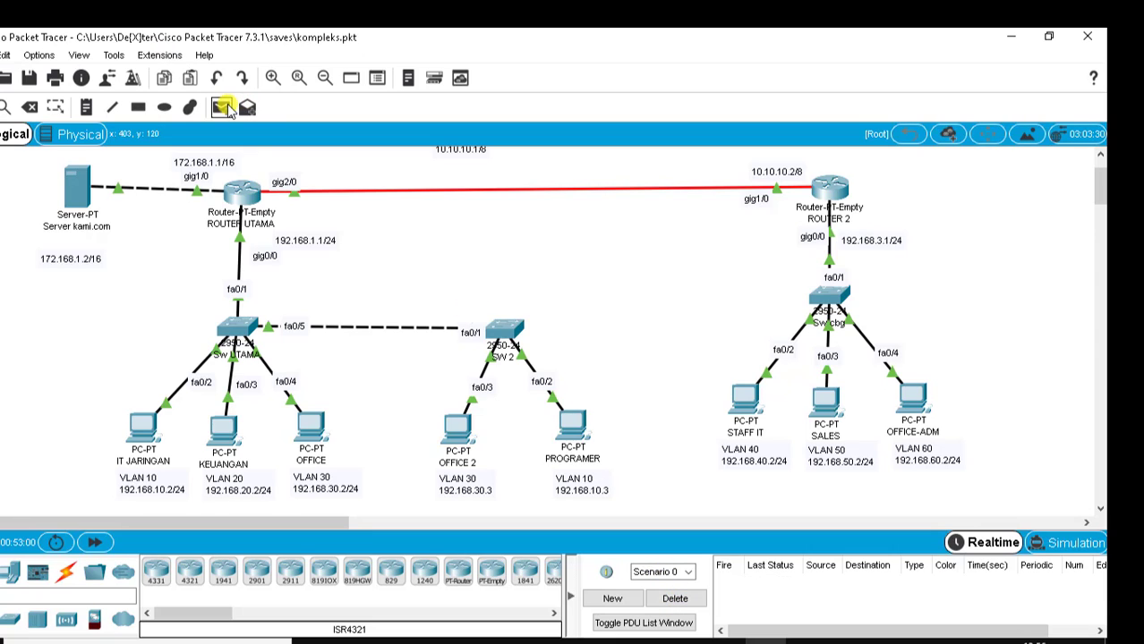
left_click(749, 405)
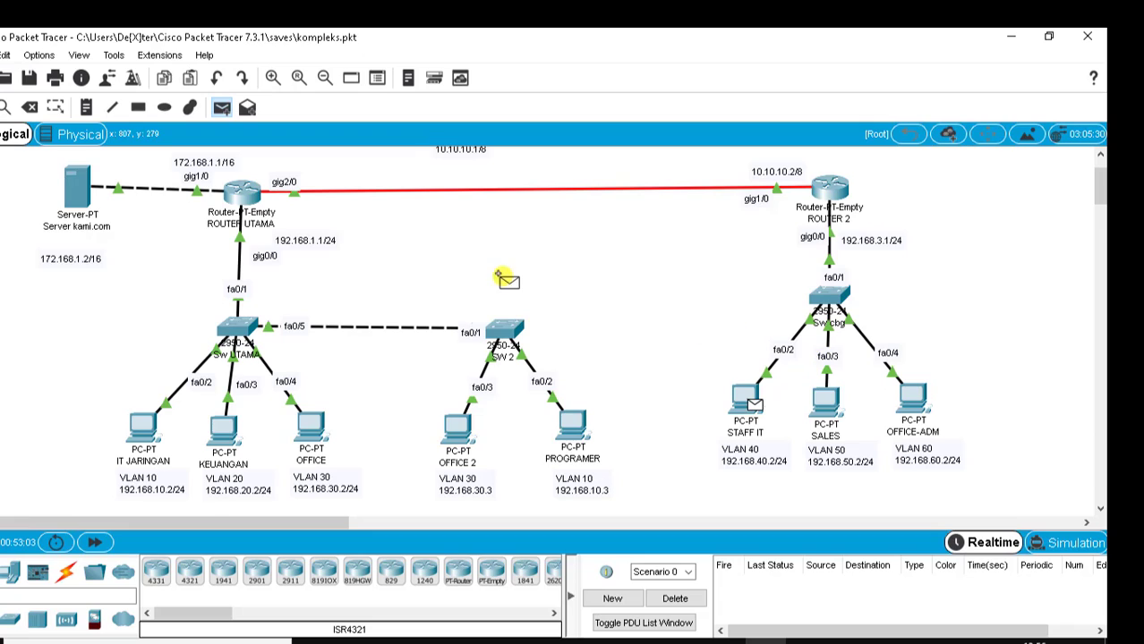
left_click(77, 186)
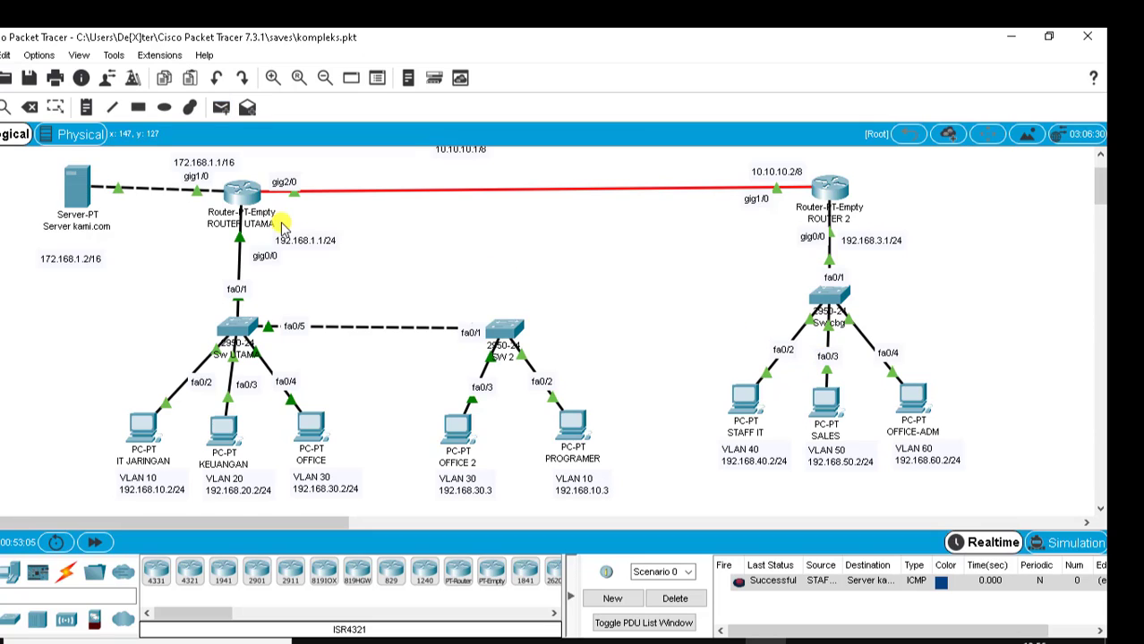
left_click(679, 597)
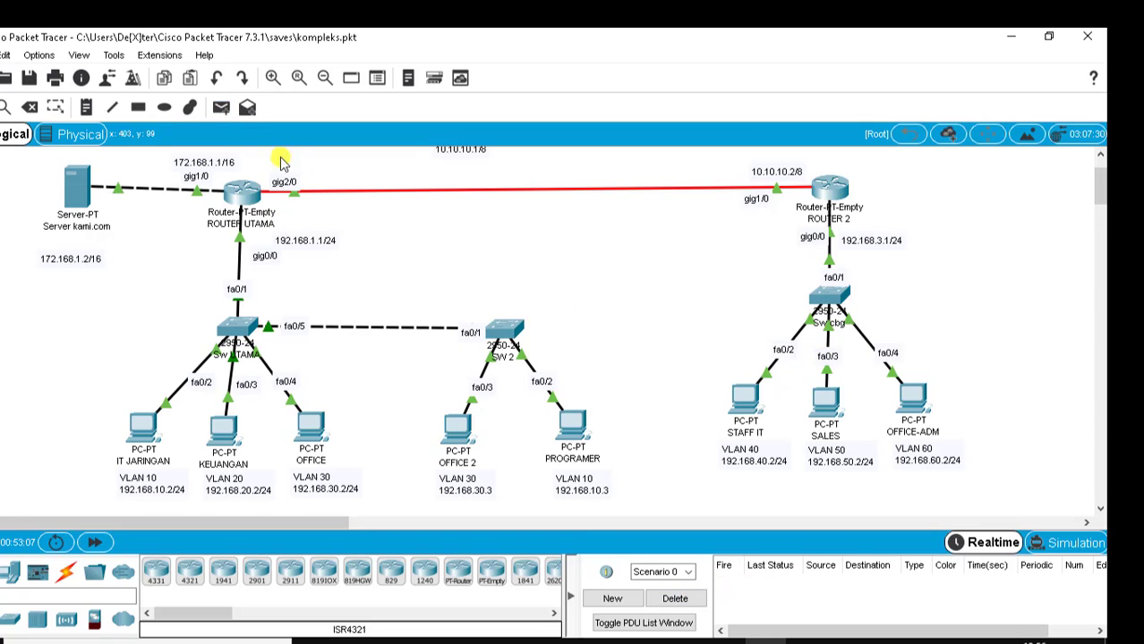
Send a simple PDU from the VLAN 30 PC OFFICE to Server kami.com, and clear the PDU list.
left_click(219, 107)
left_click(311, 428)
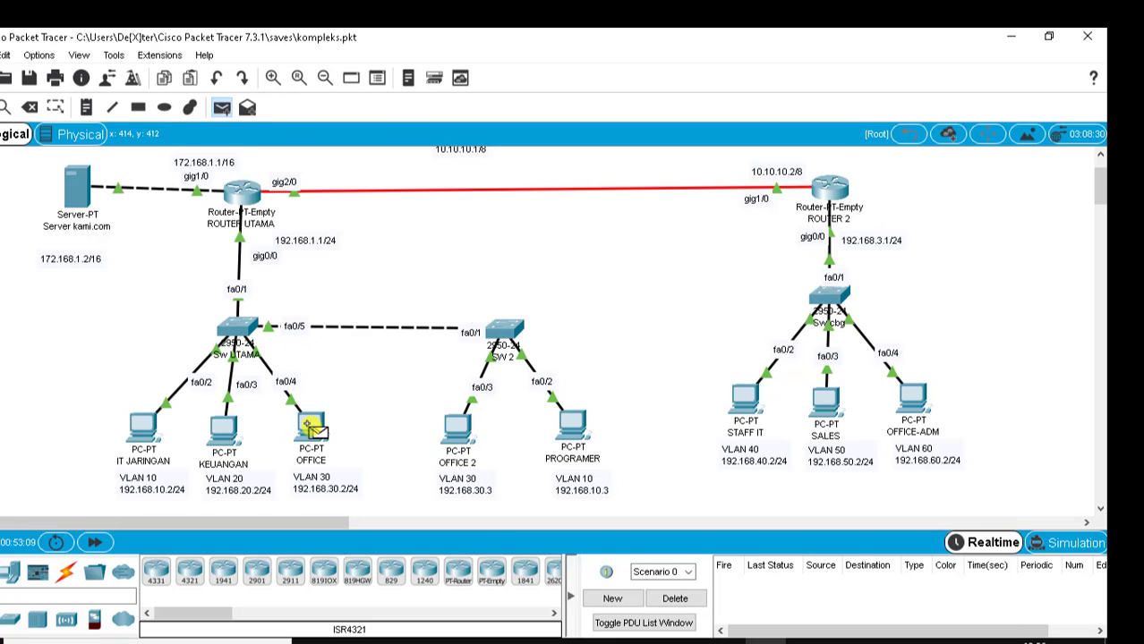
left_click(77, 186)
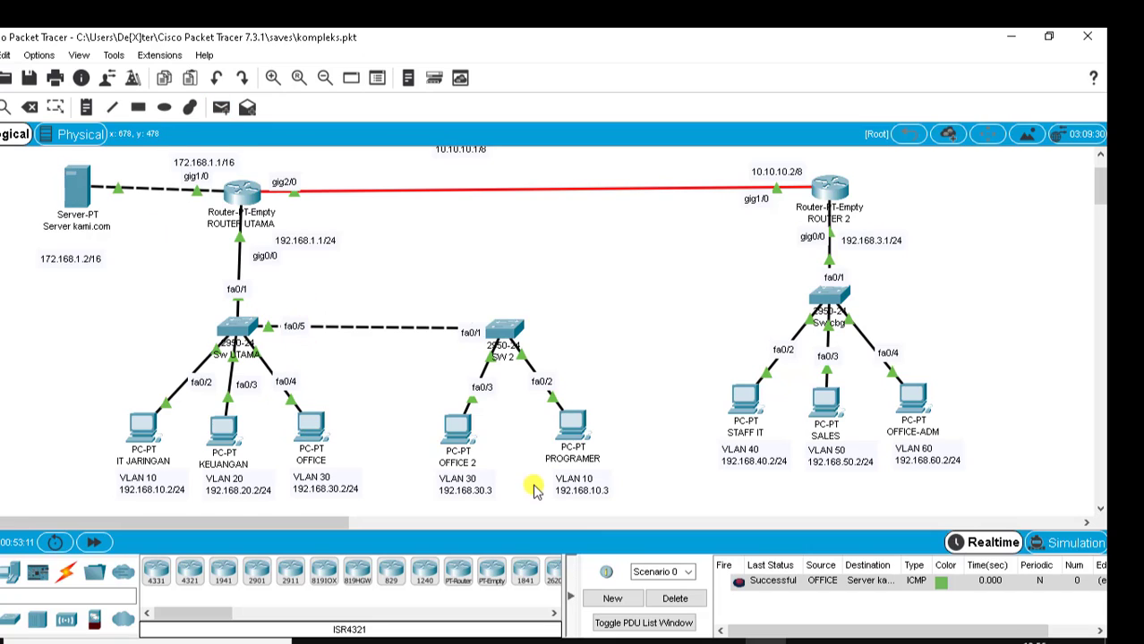
left_click(675, 598)
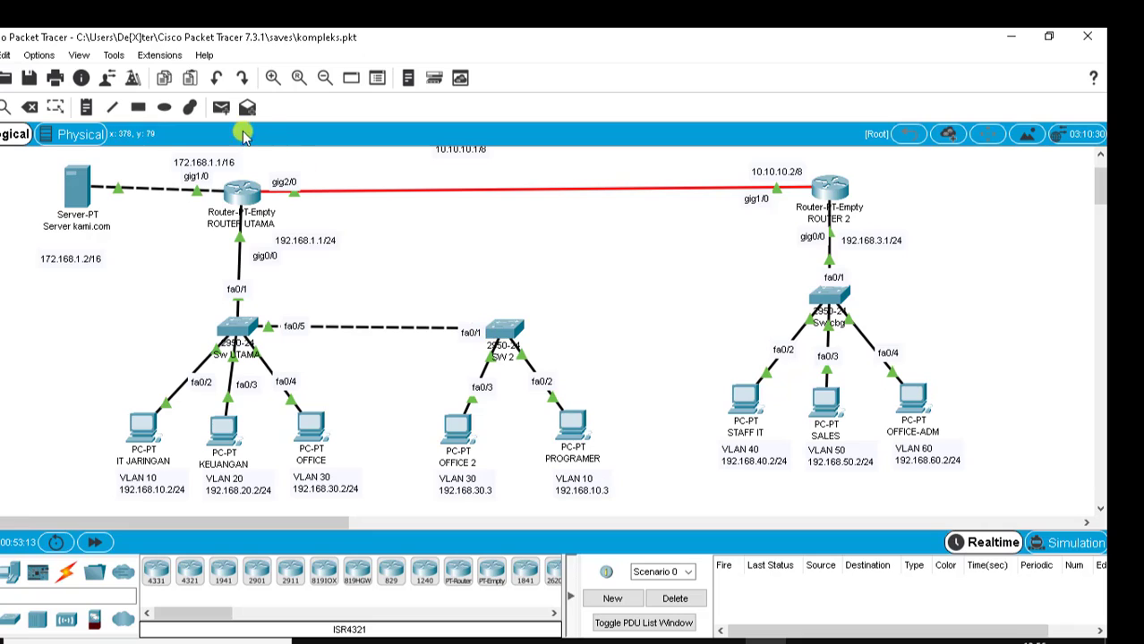
Send a simple PDU from OFFICE-ADM to Server kami.com, and clear the PDU list.
left_click(221, 109)
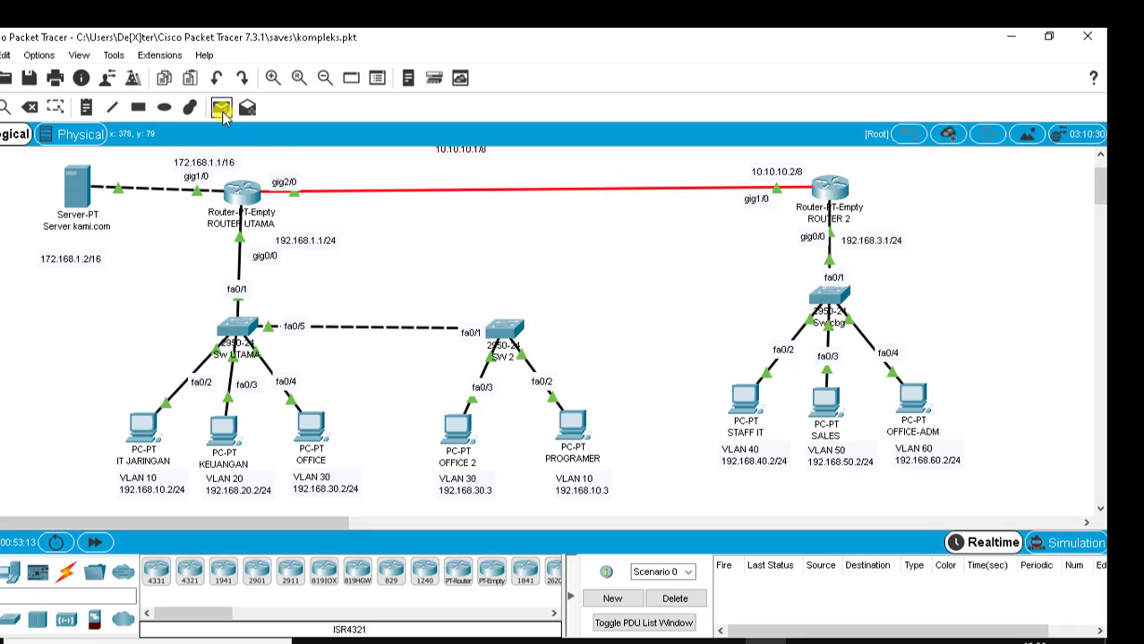
left_click(915, 399)
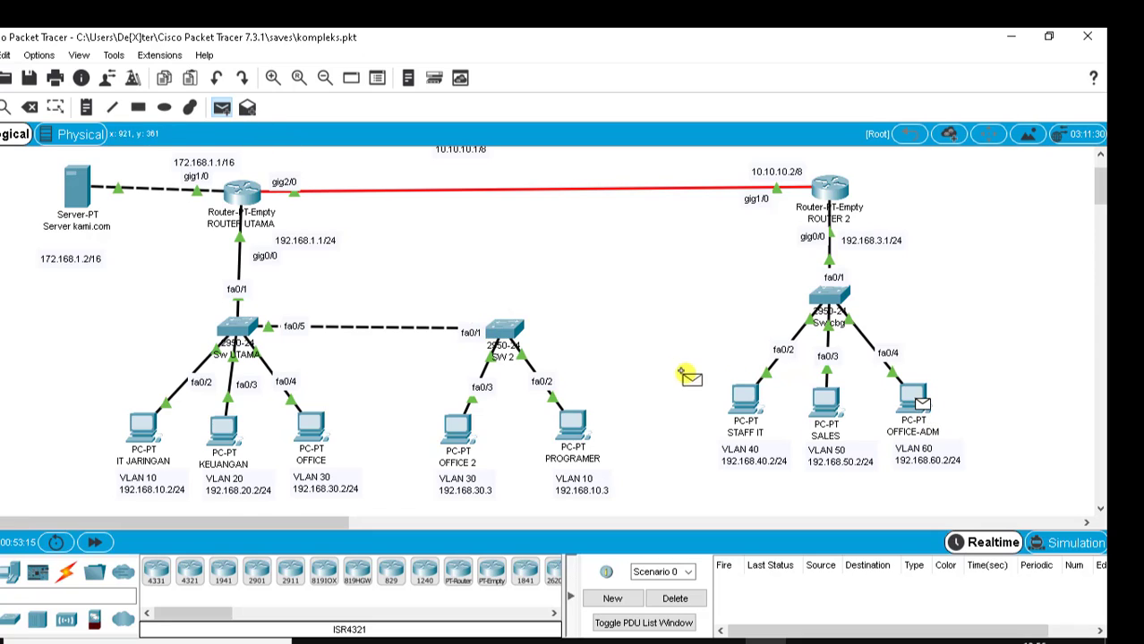
left_click(98, 204)
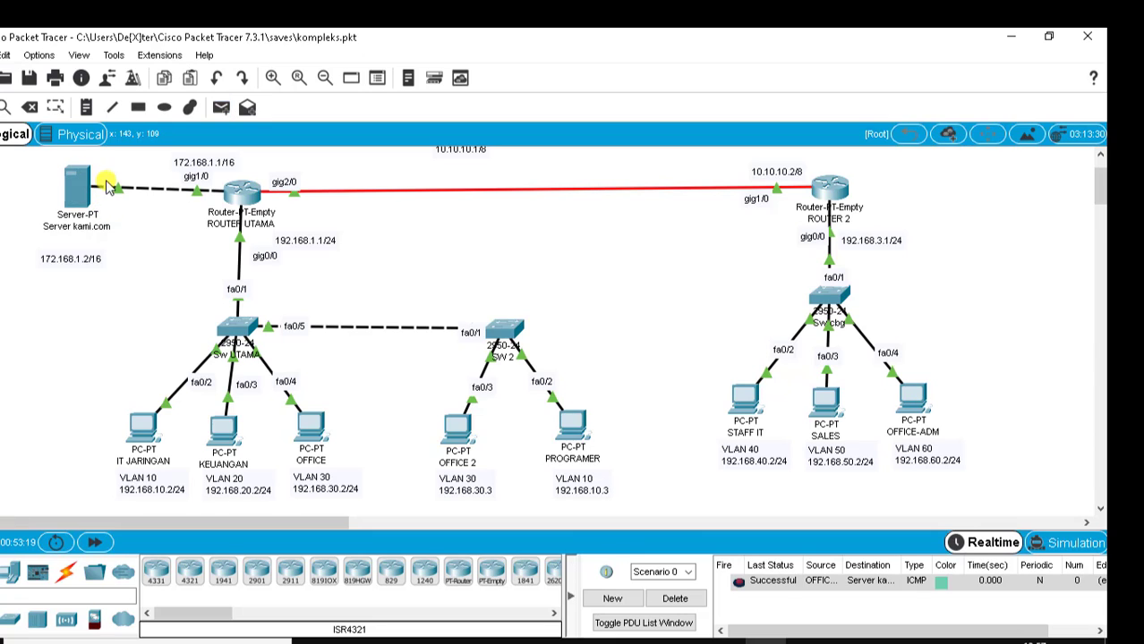
left_click(676, 598)
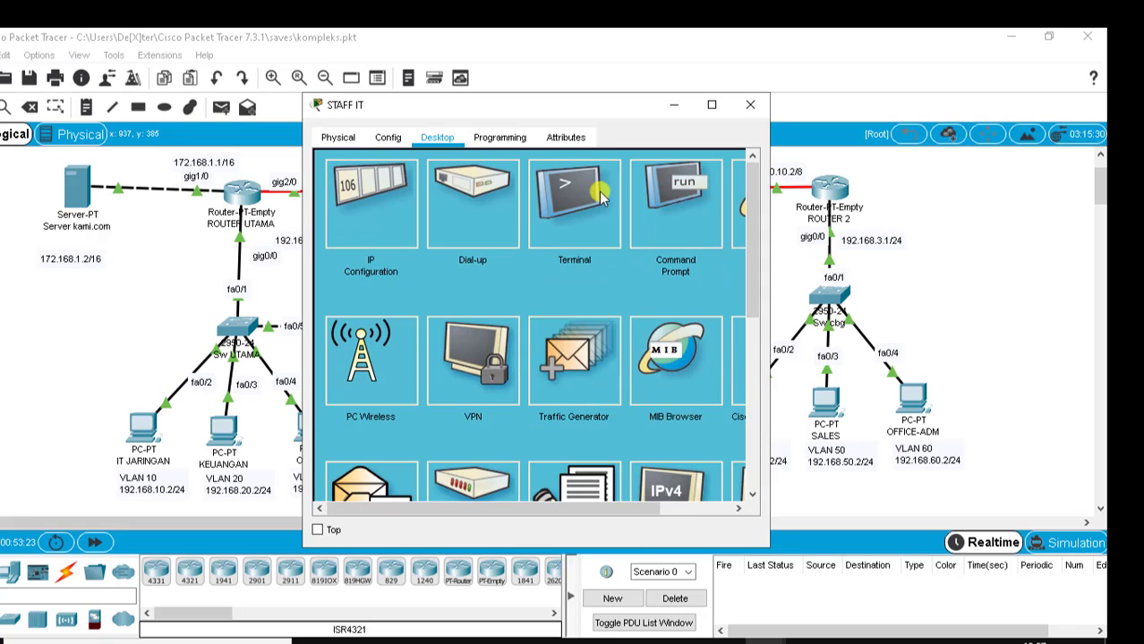
Ping the server at 172.168.1.2 from STAFF IT's Command Prompt, and stop the ping before it finishes.
left_click_drag(530, 106, 537, 63)
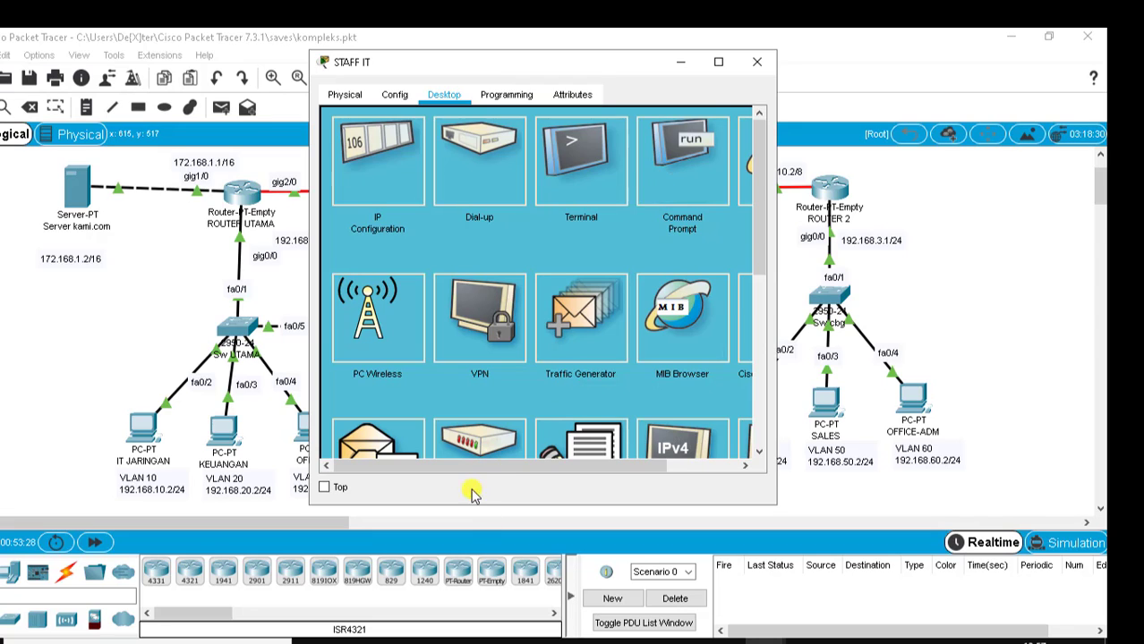
left_click_drag(383, 462, 549, 461)
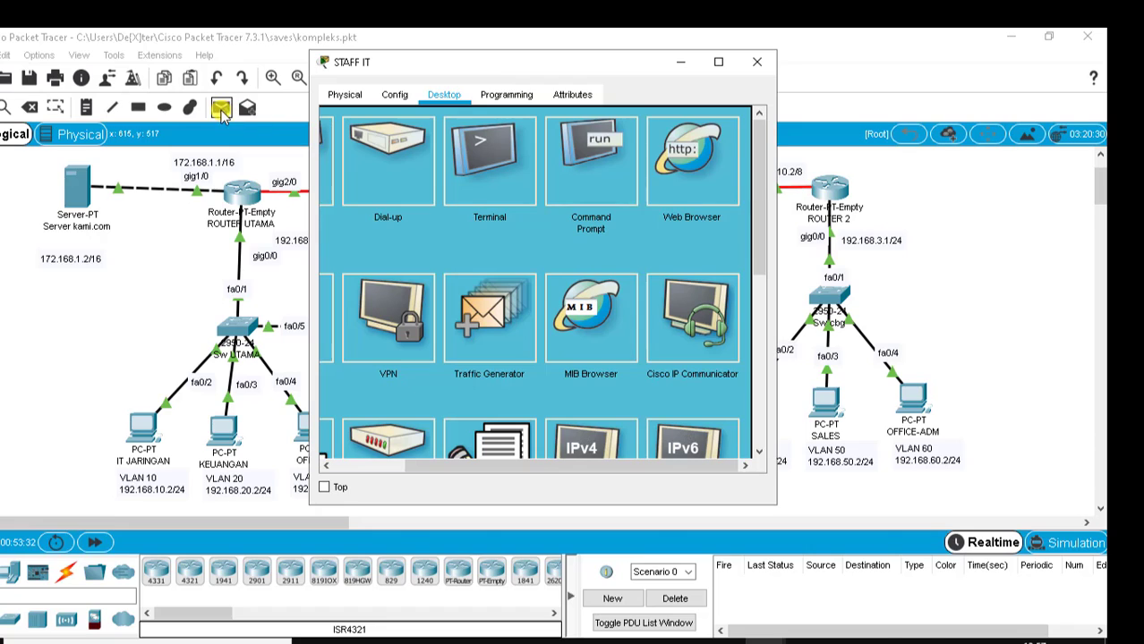
left_click(597, 161)
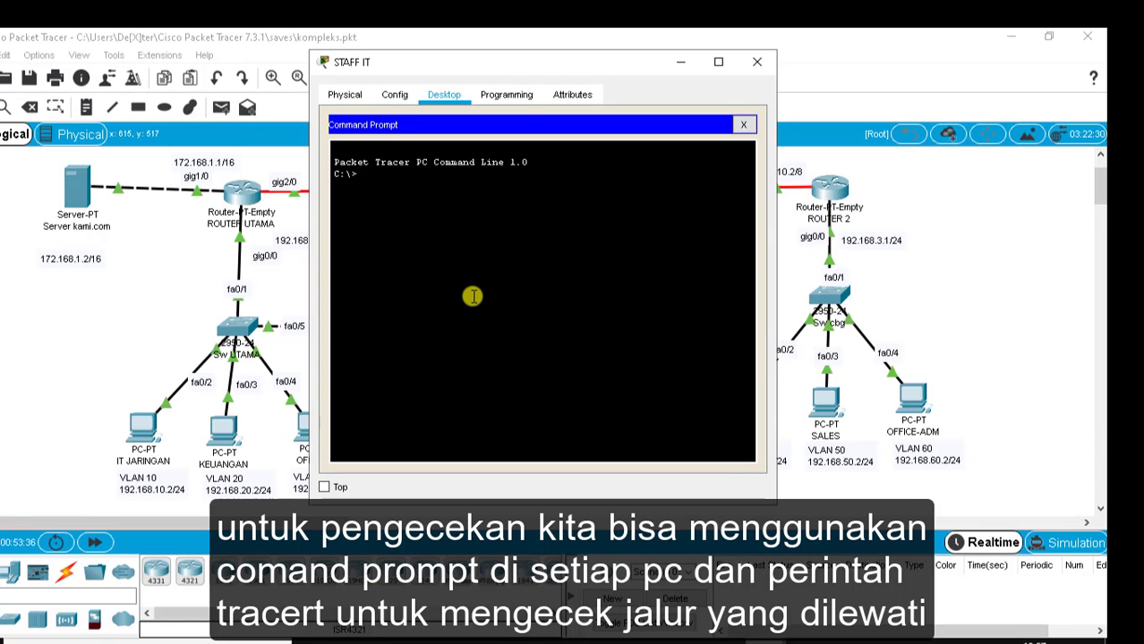
type("tra")
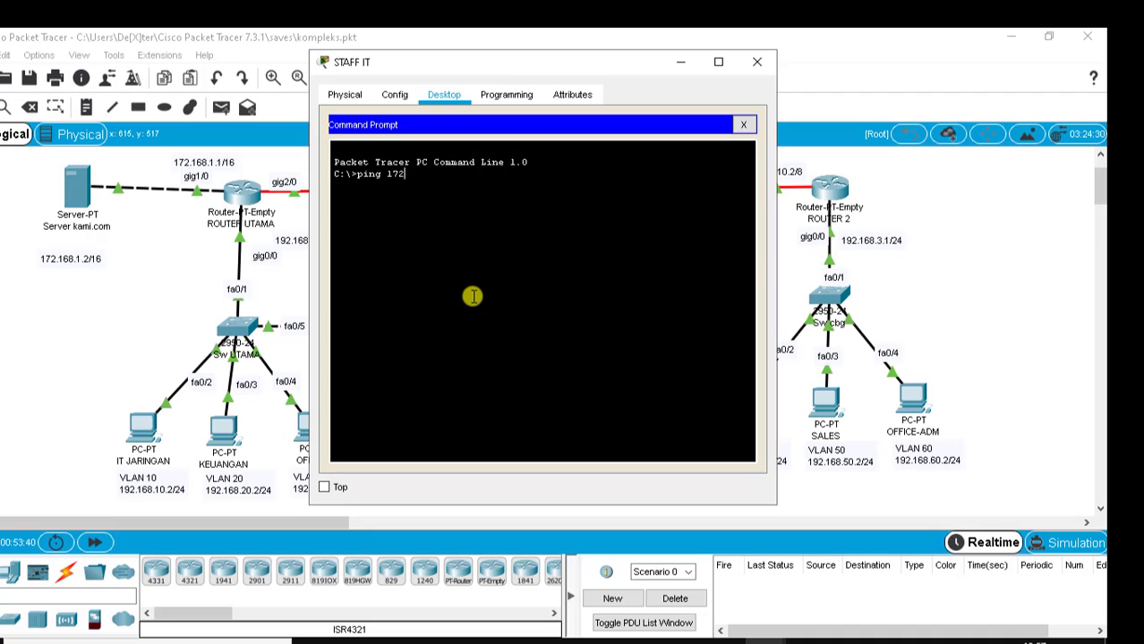
type("2")
key("Return")
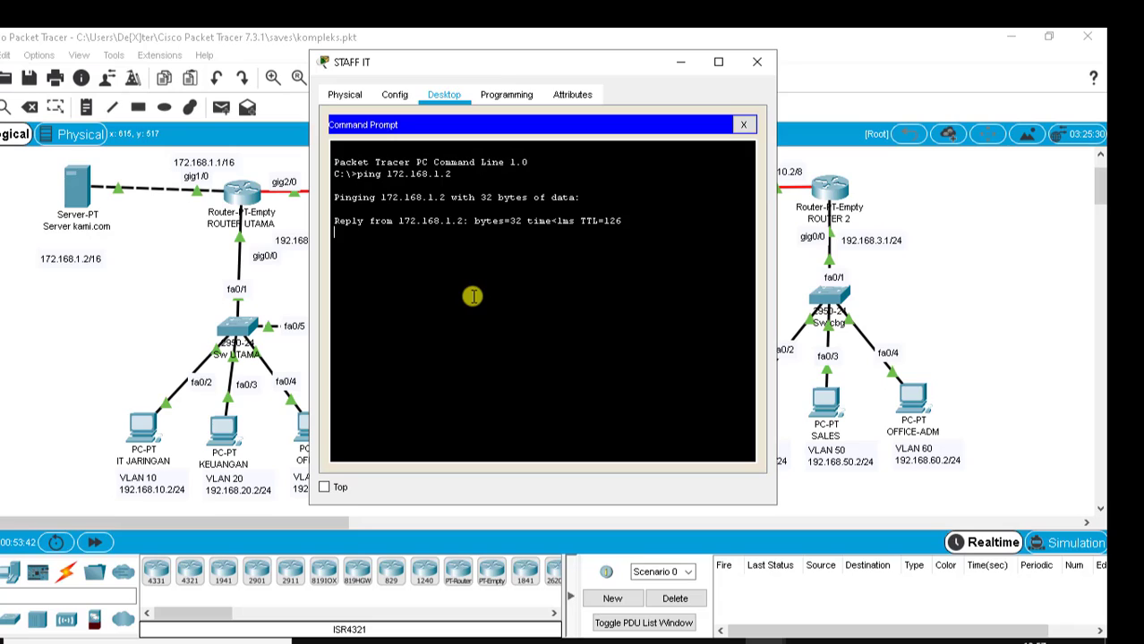
key("ctrl+c")
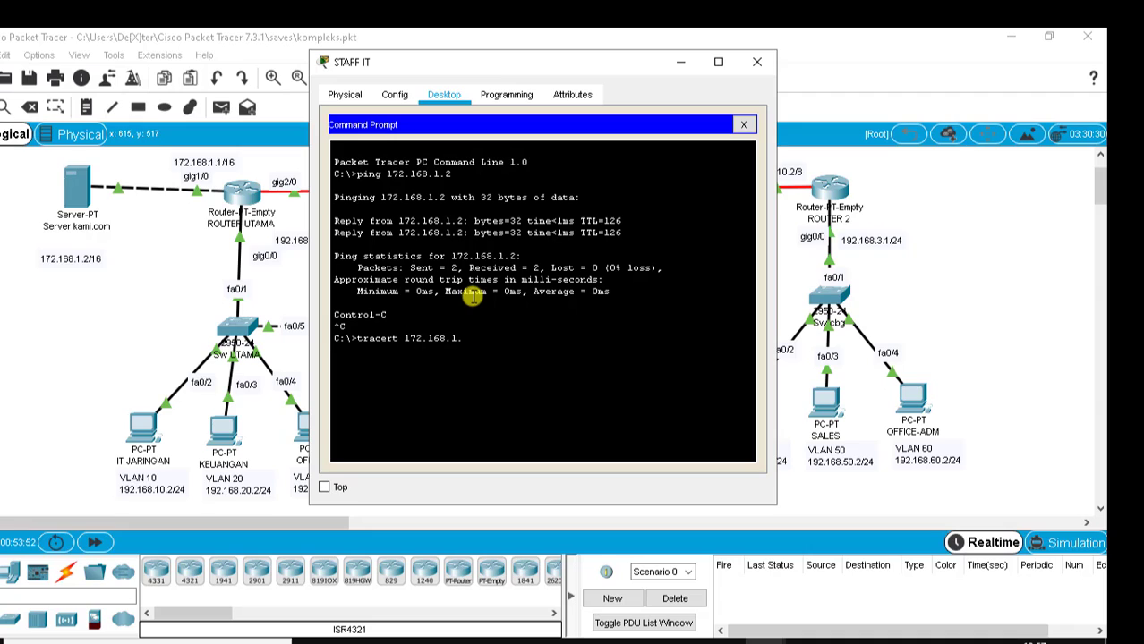
Trace the route from STAFF IT to 172.168.1.2 with tracert, and compare the listed hops with the topology's addresses.
key("Return")
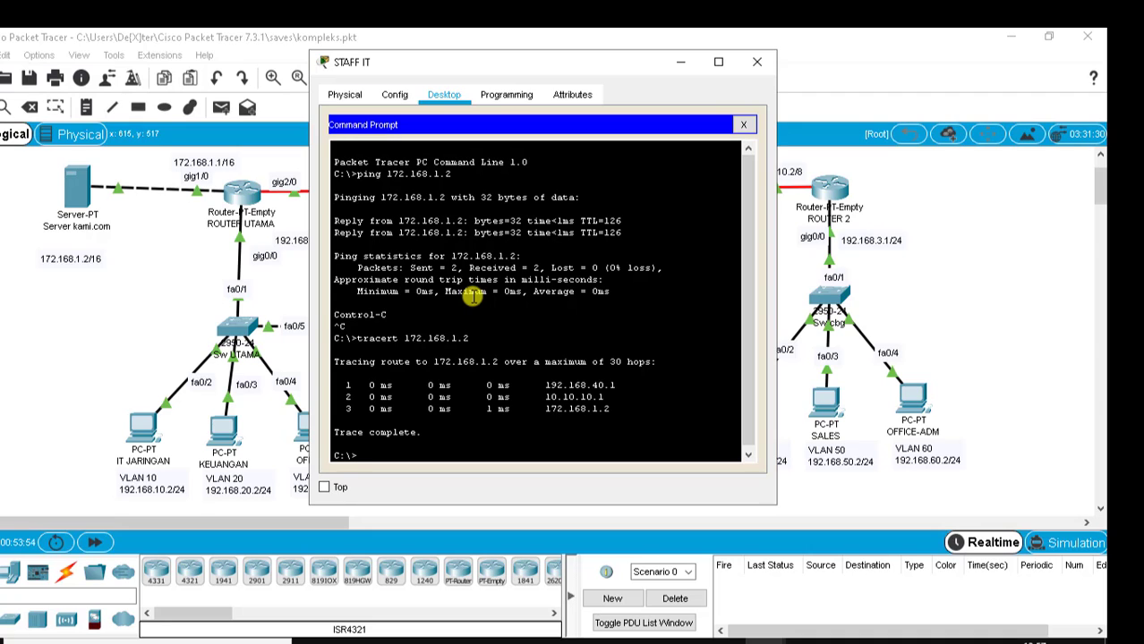
left_click_drag(617, 415, 553, 385)
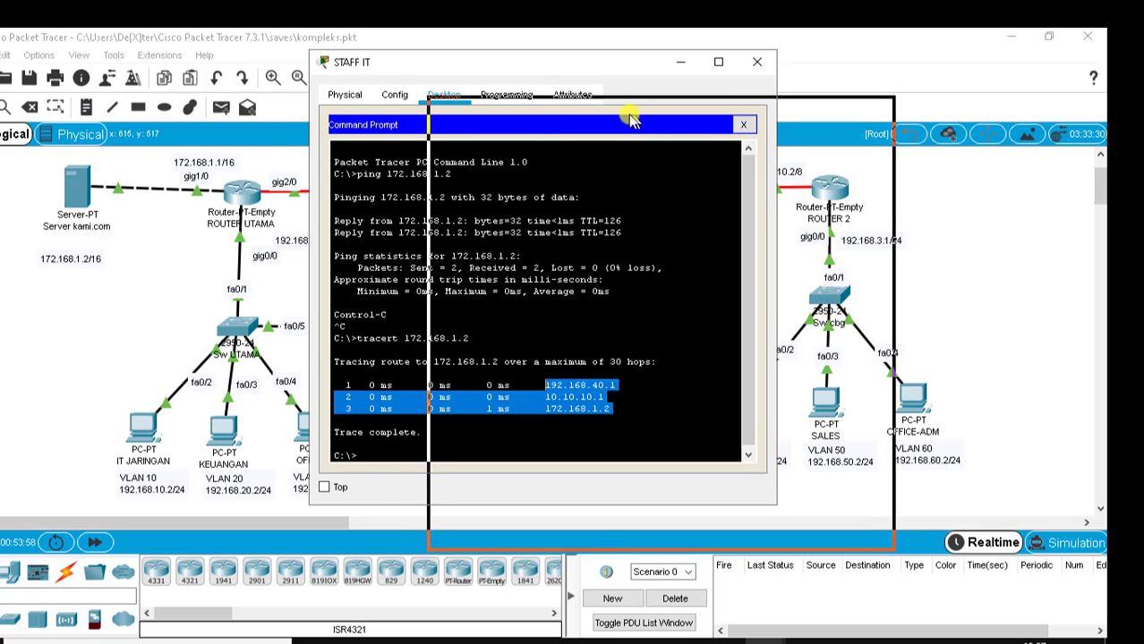
left_click_drag(631, 119, 422, 113)
left_click(532, 459)
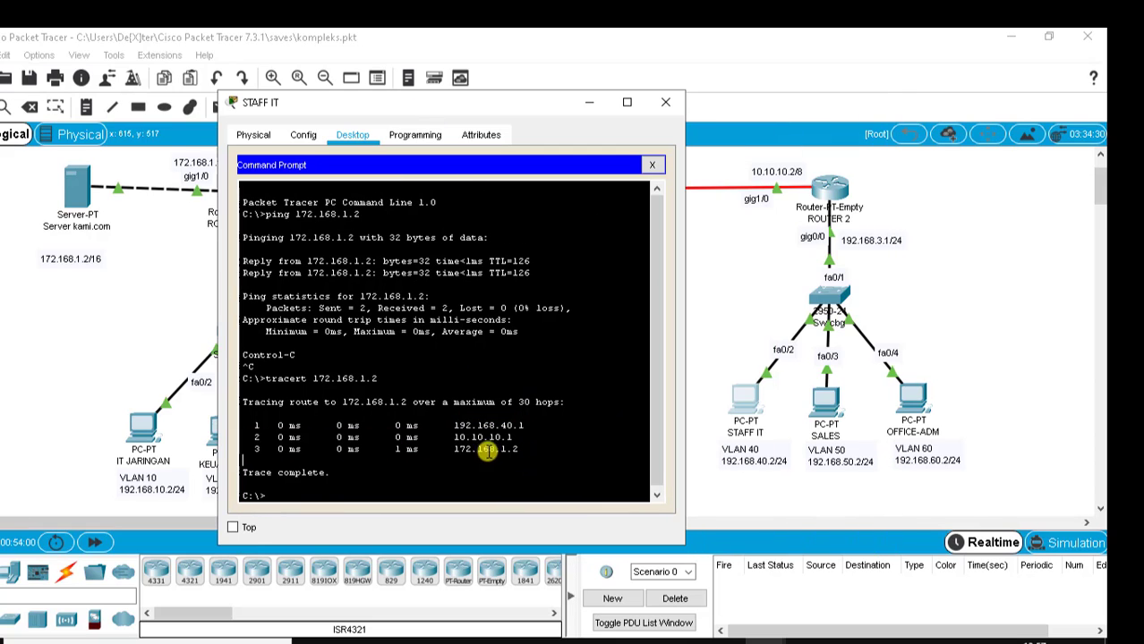
mouse_move(453, 449)
left_mouse_down()
mouse_move(523, 451)
mouse_move(454, 429)
left_mouse_up()
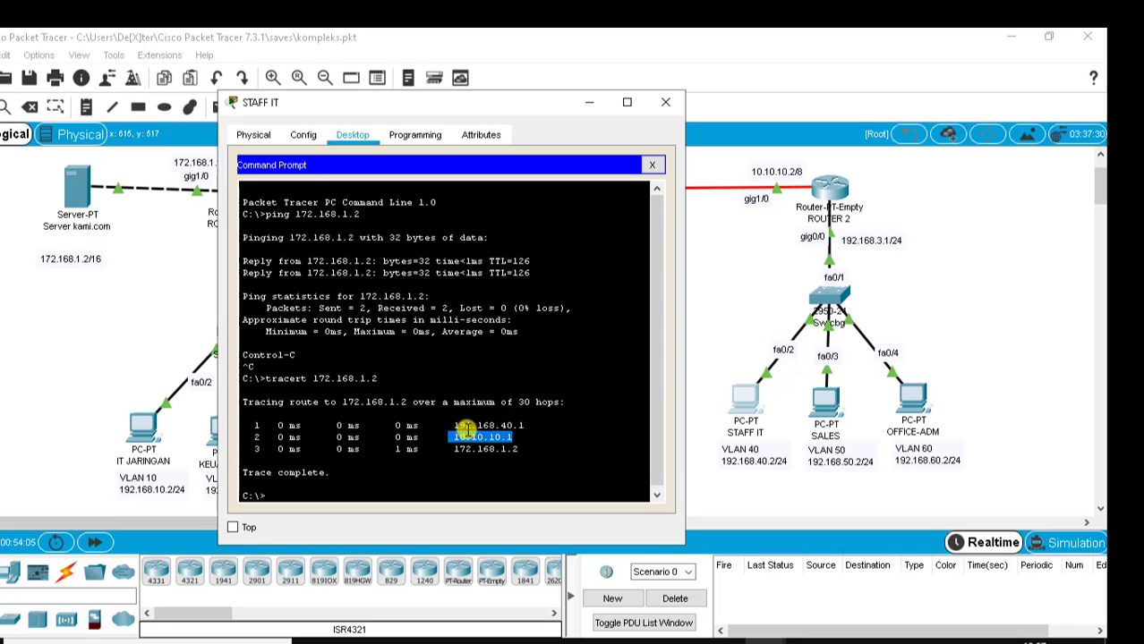
left_click(542, 424)
left_click_drag(535, 424, 460, 428)
left_click(523, 430)
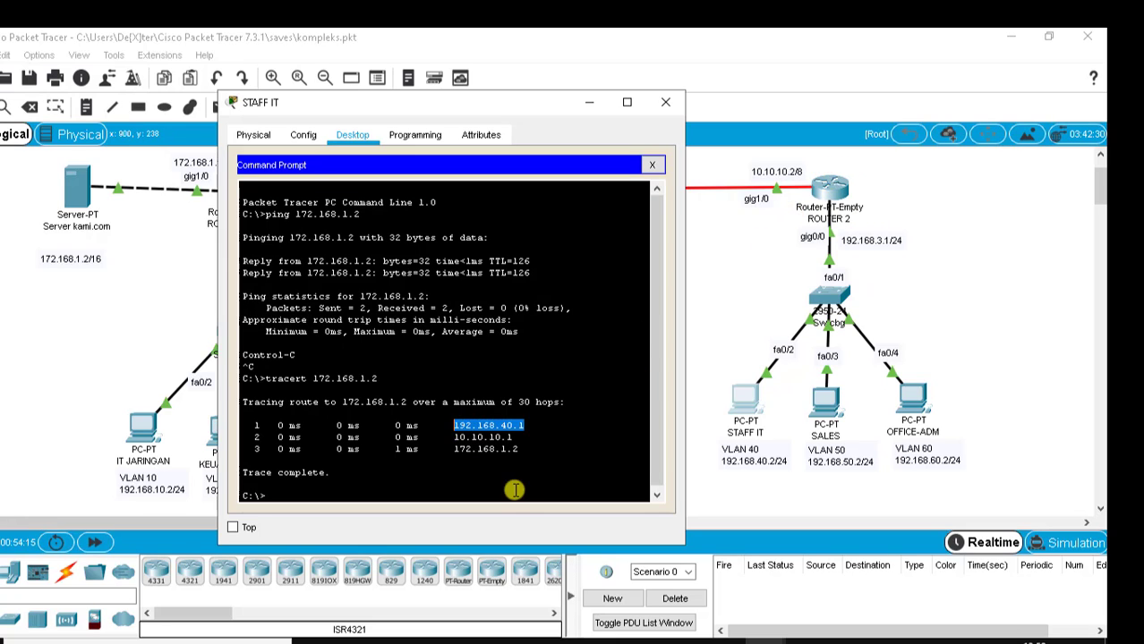
left_click_drag(522, 441, 441, 439)
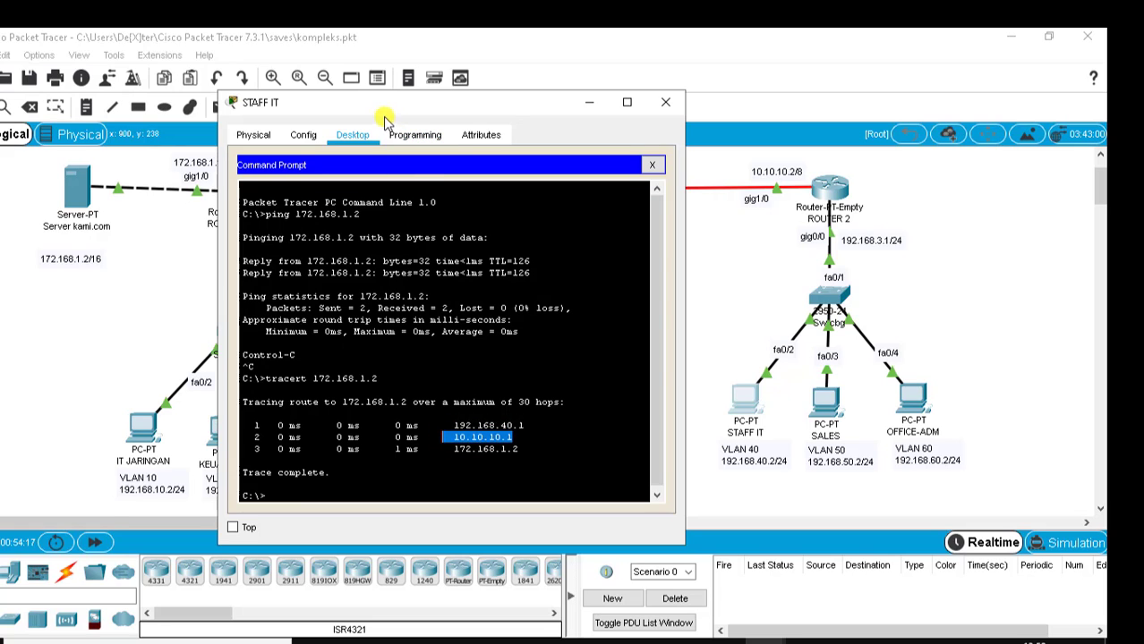
left_click_drag(383, 116, 610, 105)
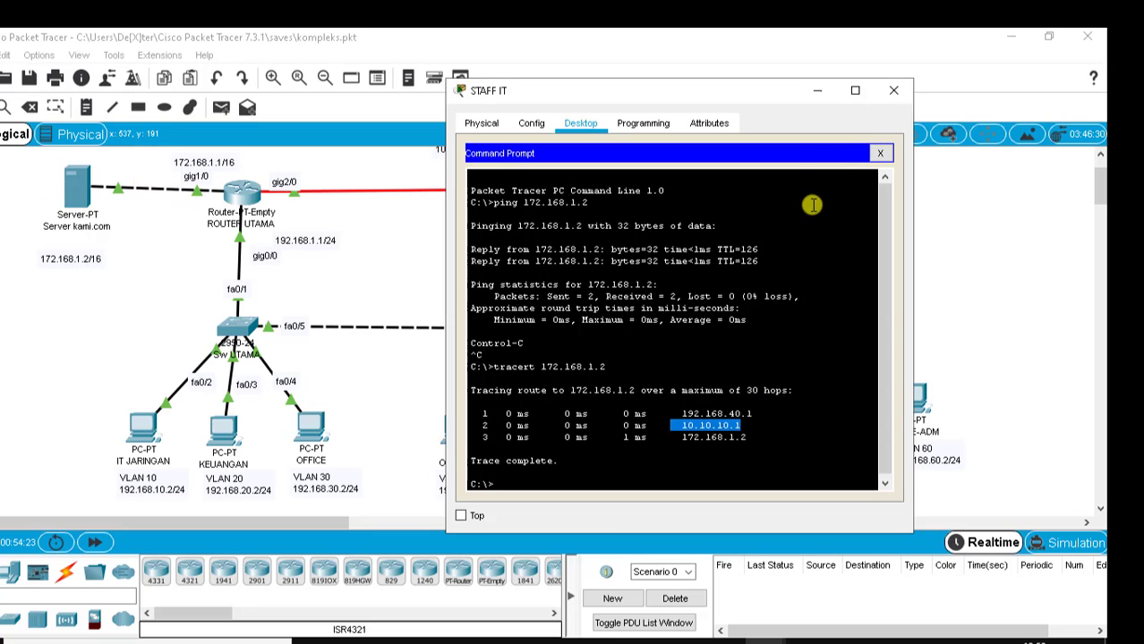
Close STAFF IT's Command Prompt and load kami.com in its Web Browser to check the HTTP and DNS services.
left_click(528, 125)
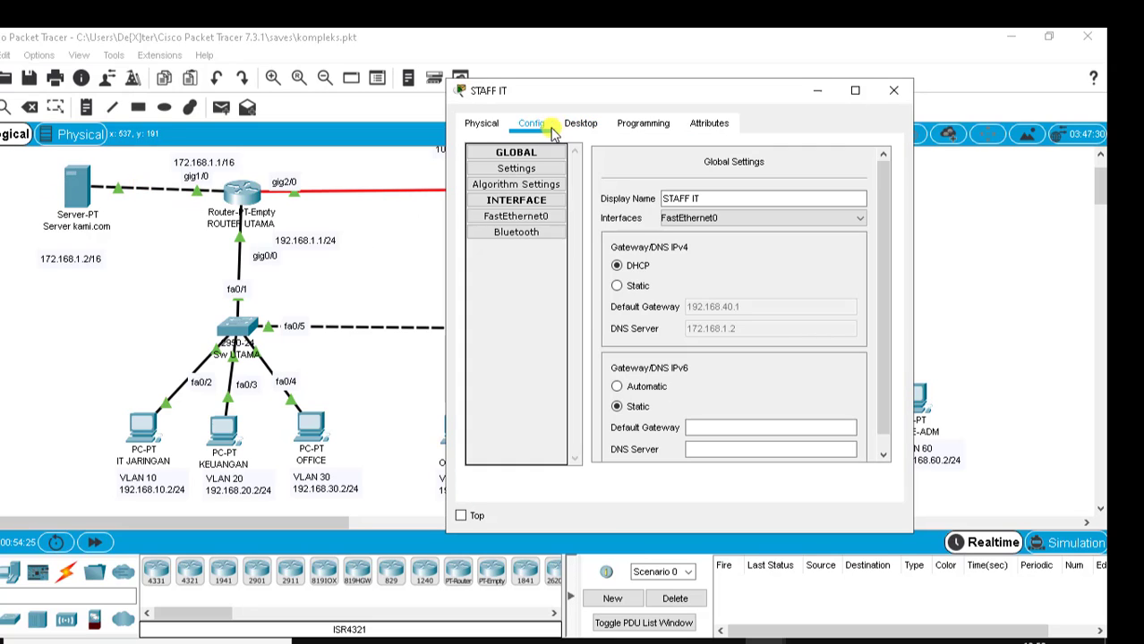
left_click(561, 127)
left_click(879, 153)
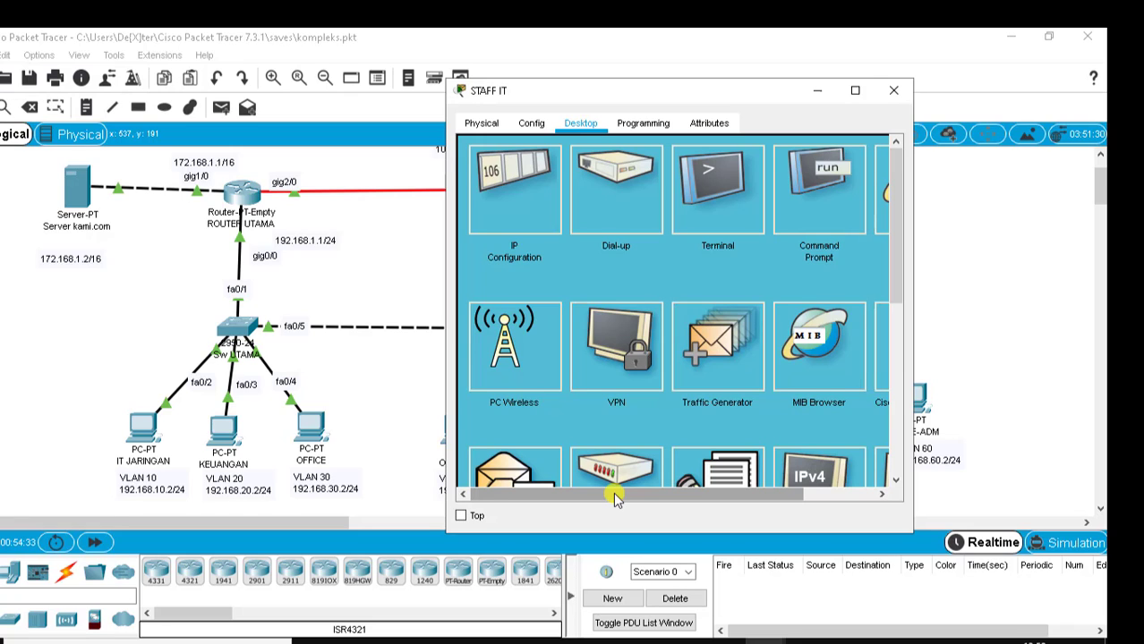
left_click_drag(613, 493, 684, 492)
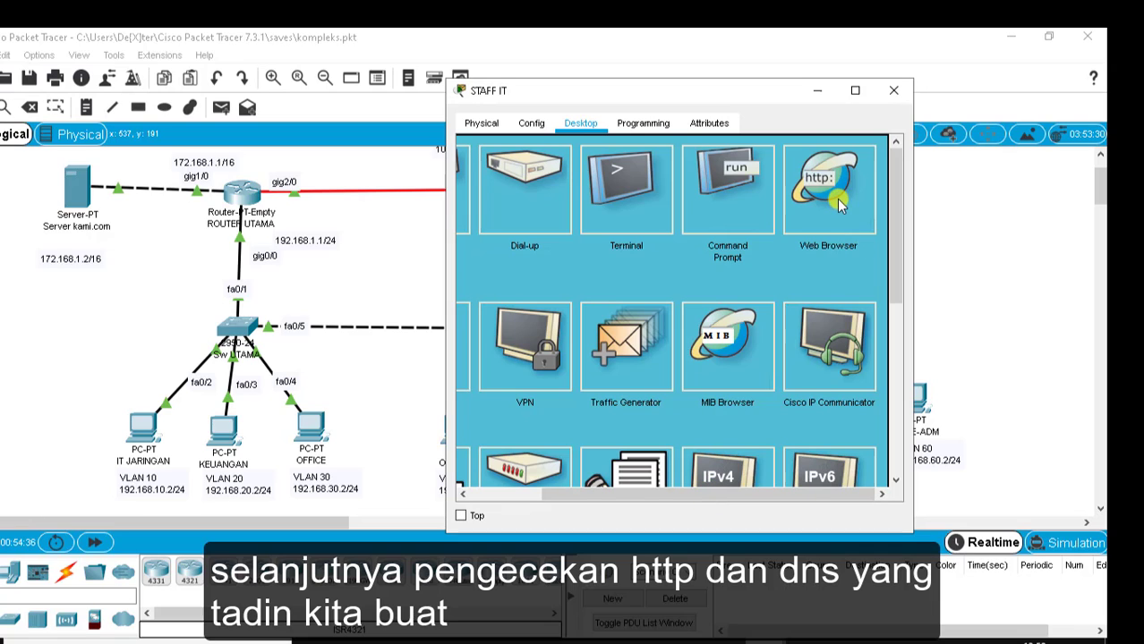
left_click(799, 159)
left_click_drag(729, 91, 460, 143)
left_click(328, 216)
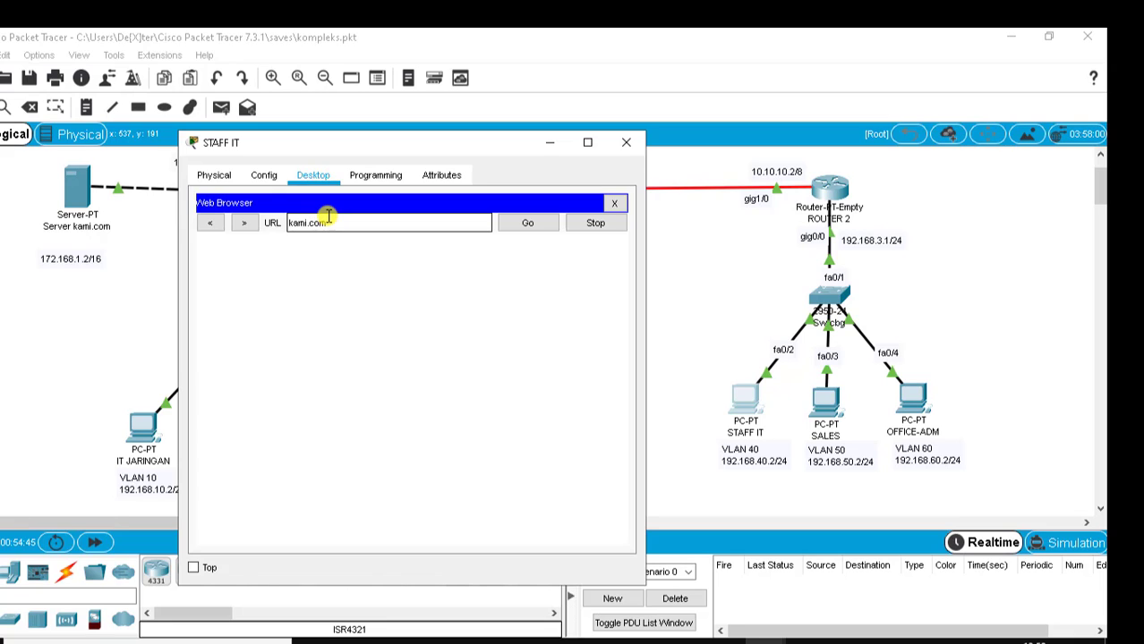
key("Return")
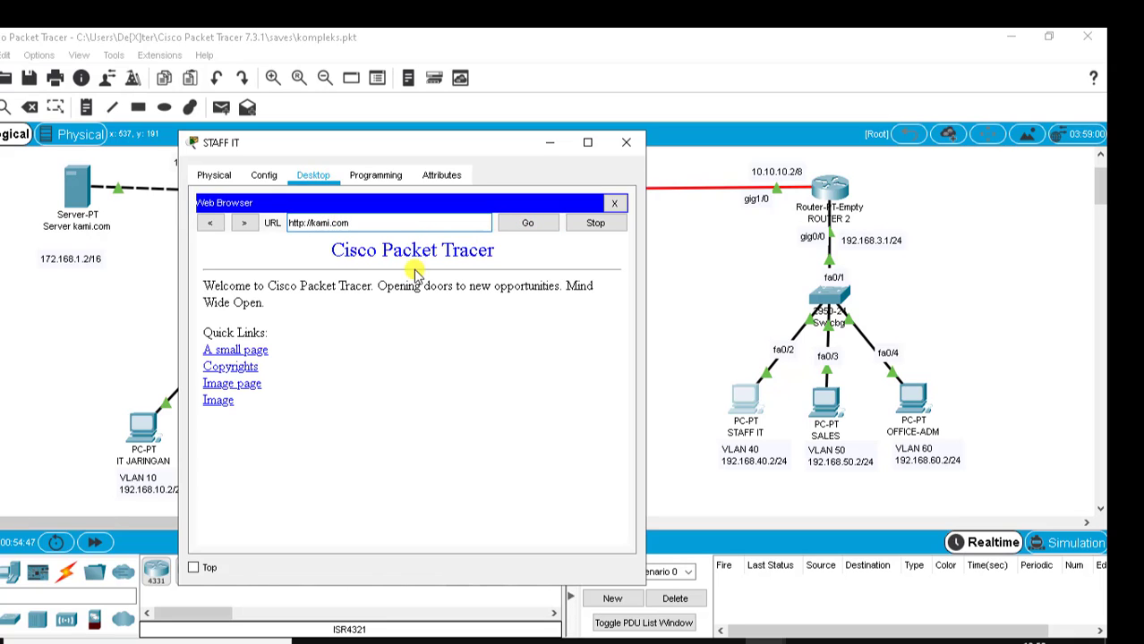
left_click_drag(268, 404, 202, 286)
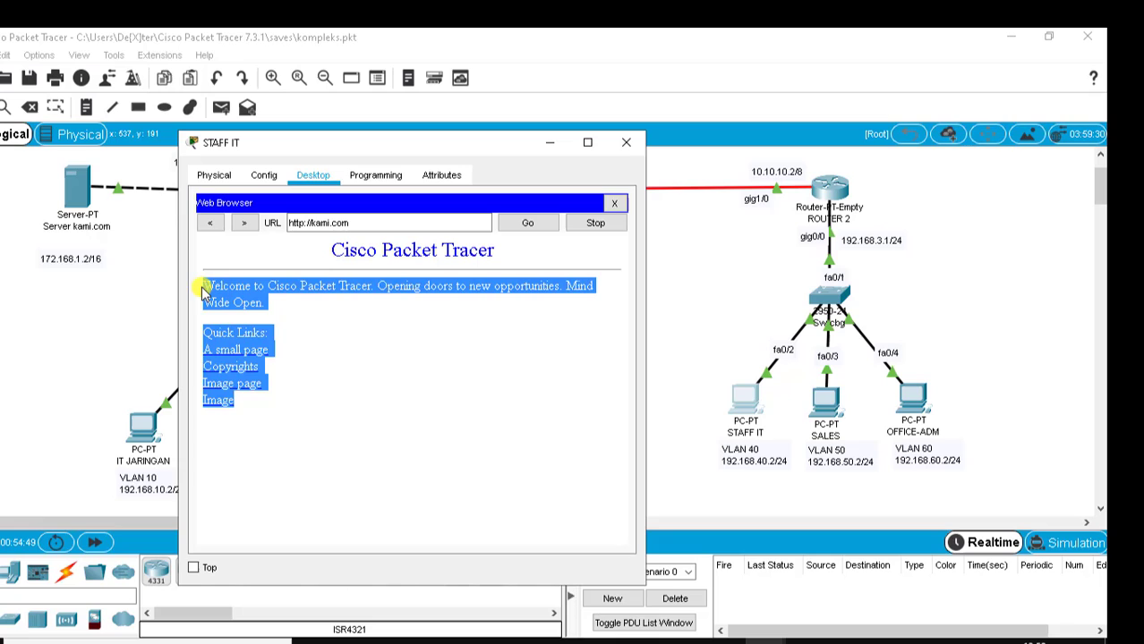
left_click(409, 344)
Load the server's page by its IP address, 172.168.1.2, in STAFF IT's Web Browser.
triple_click(362, 223)
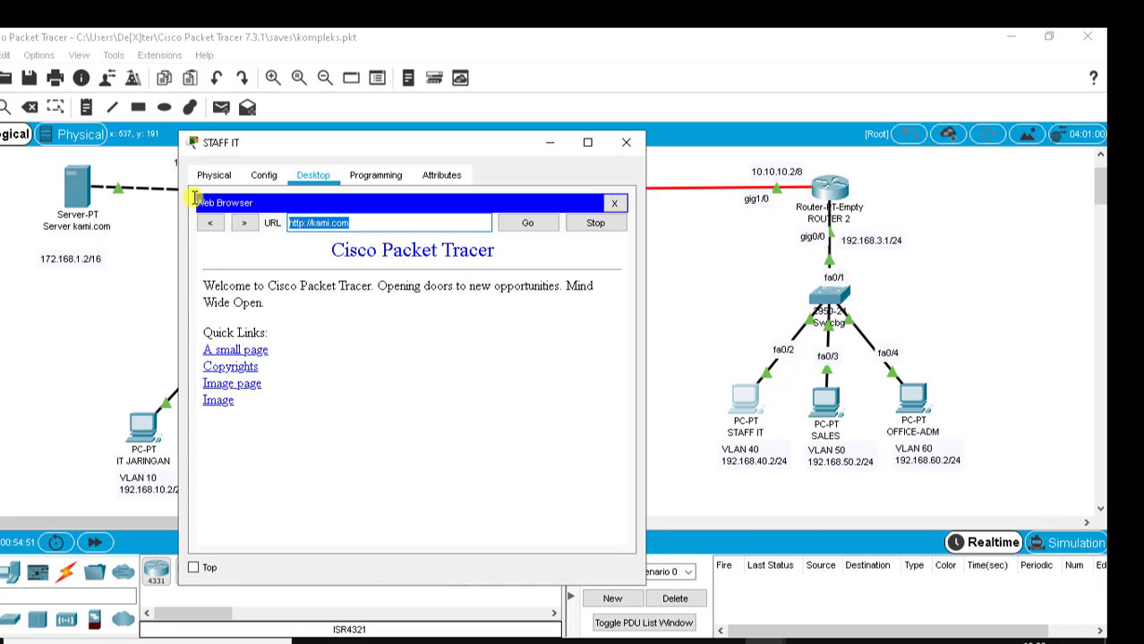
key("BackSpace")
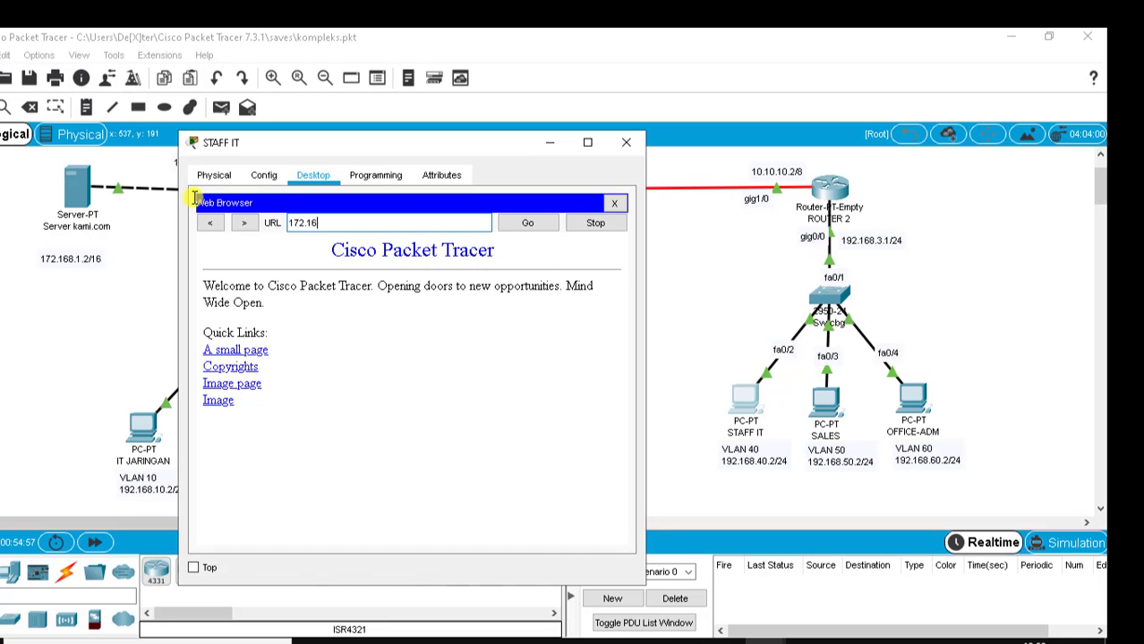
type("172.168.1.2")
key("Return")
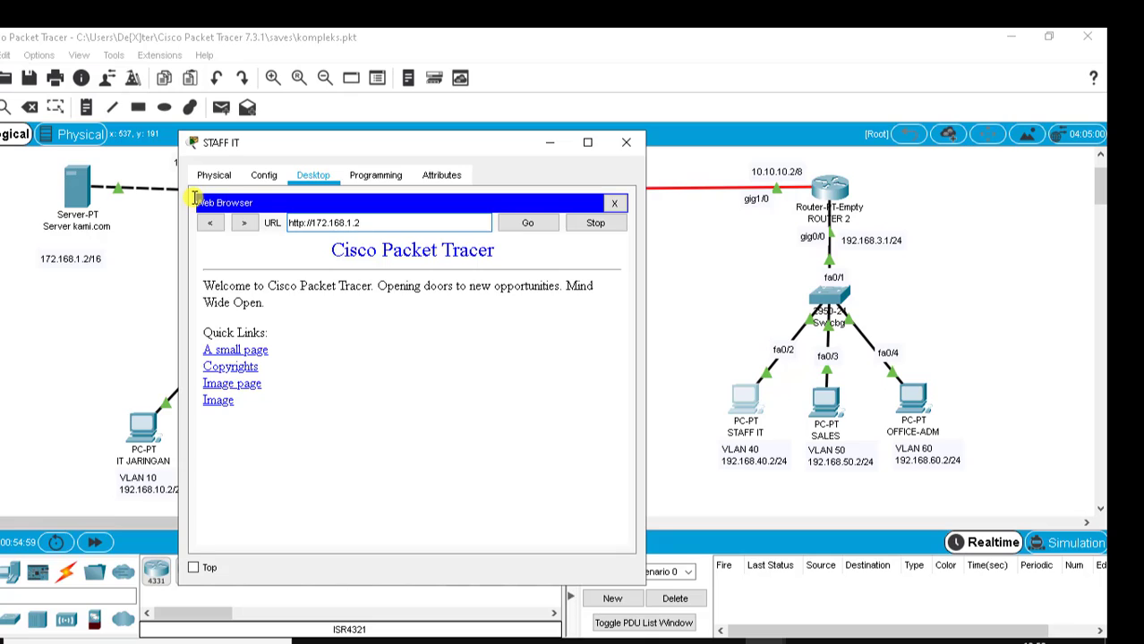